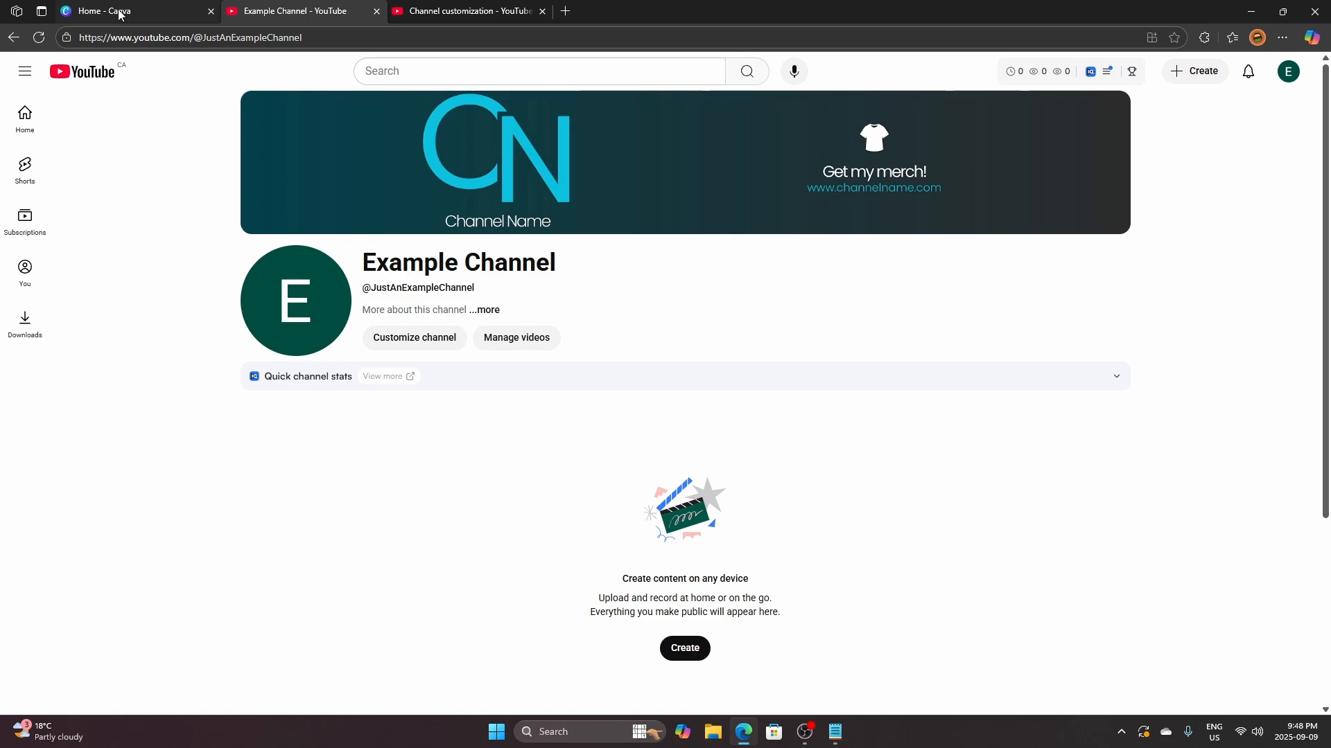
Switch to Canva and create a blank 2560 × 1440 px YouTube Banner design, found by searching for "Youtube banner"
left_click(117, 12)
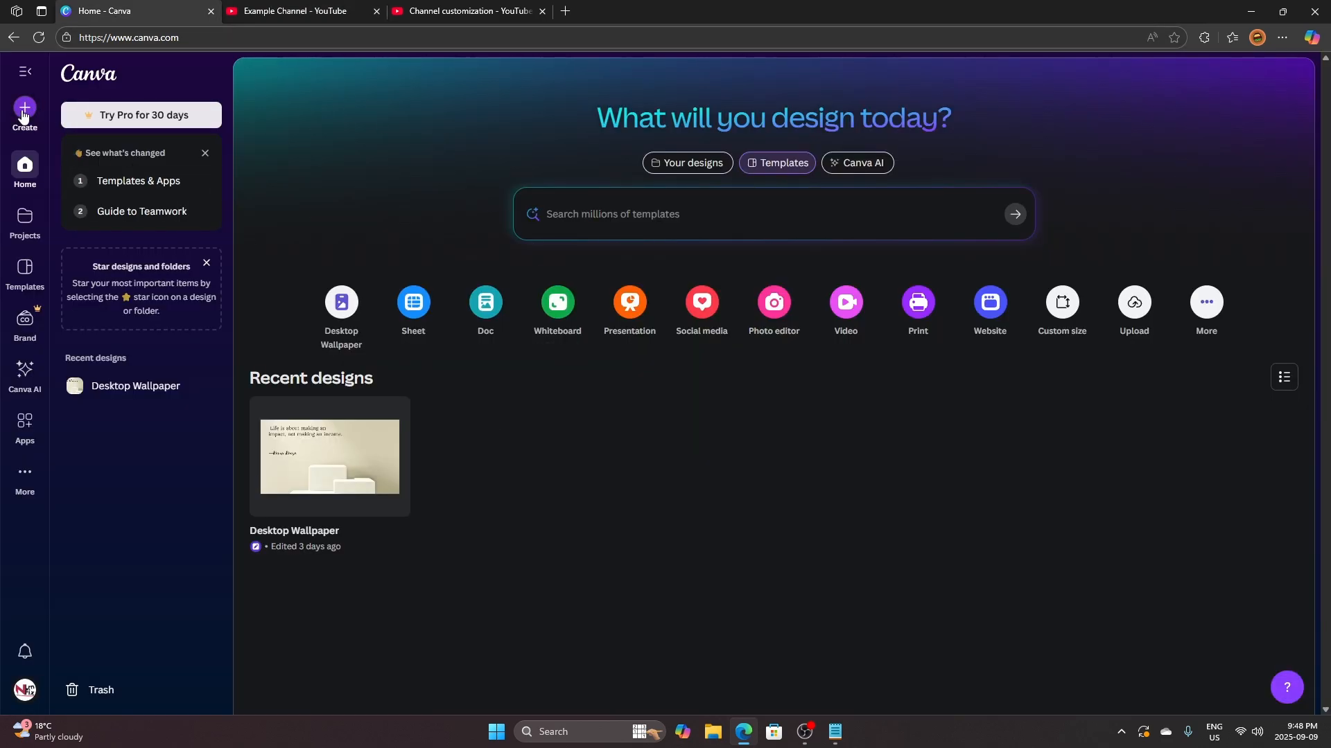
left_click(24, 111)
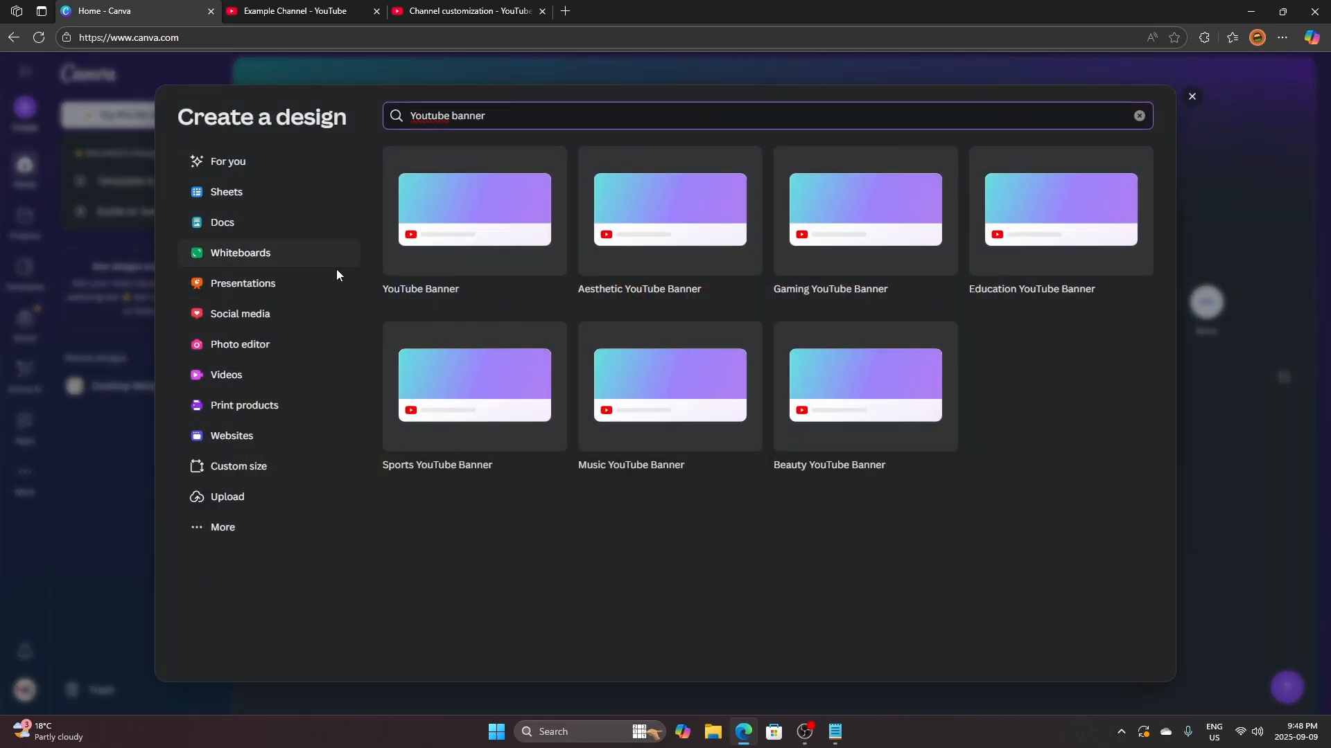
left_click_drag(480, 121, 411, 117)
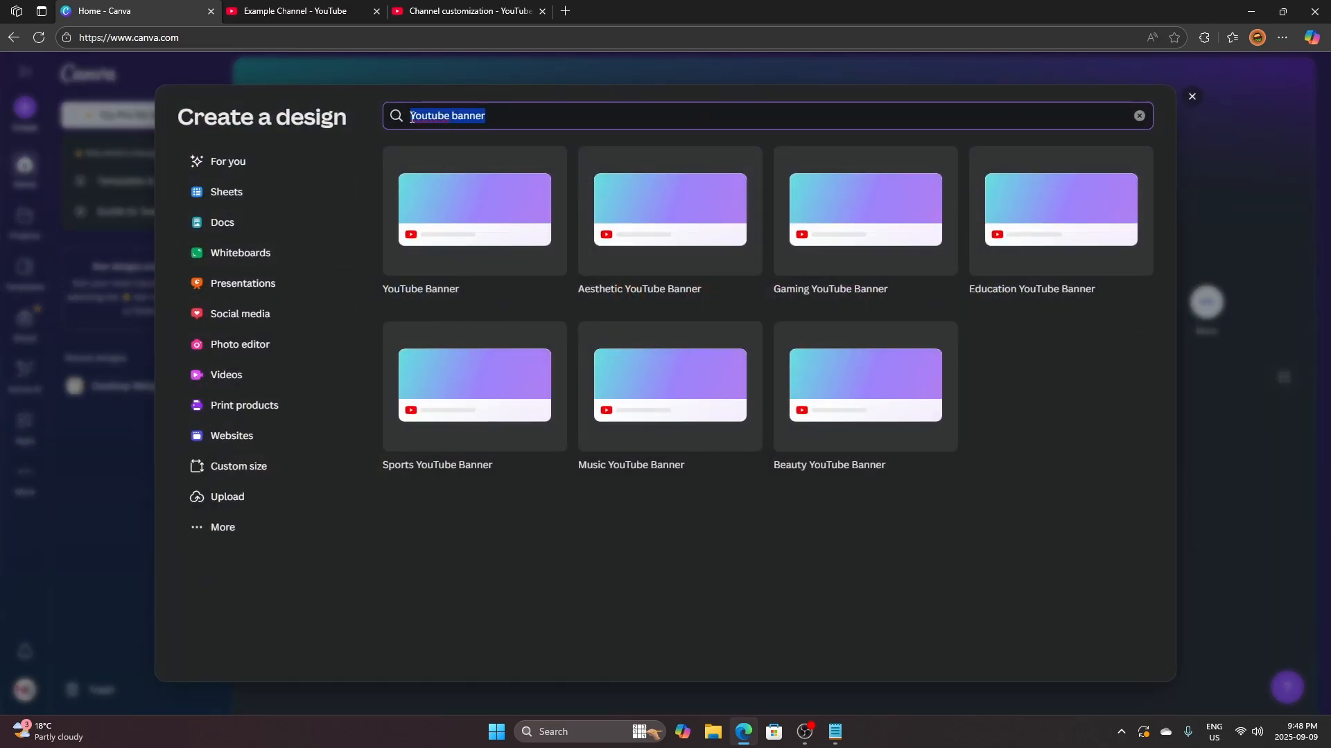
left_click(412, 118)
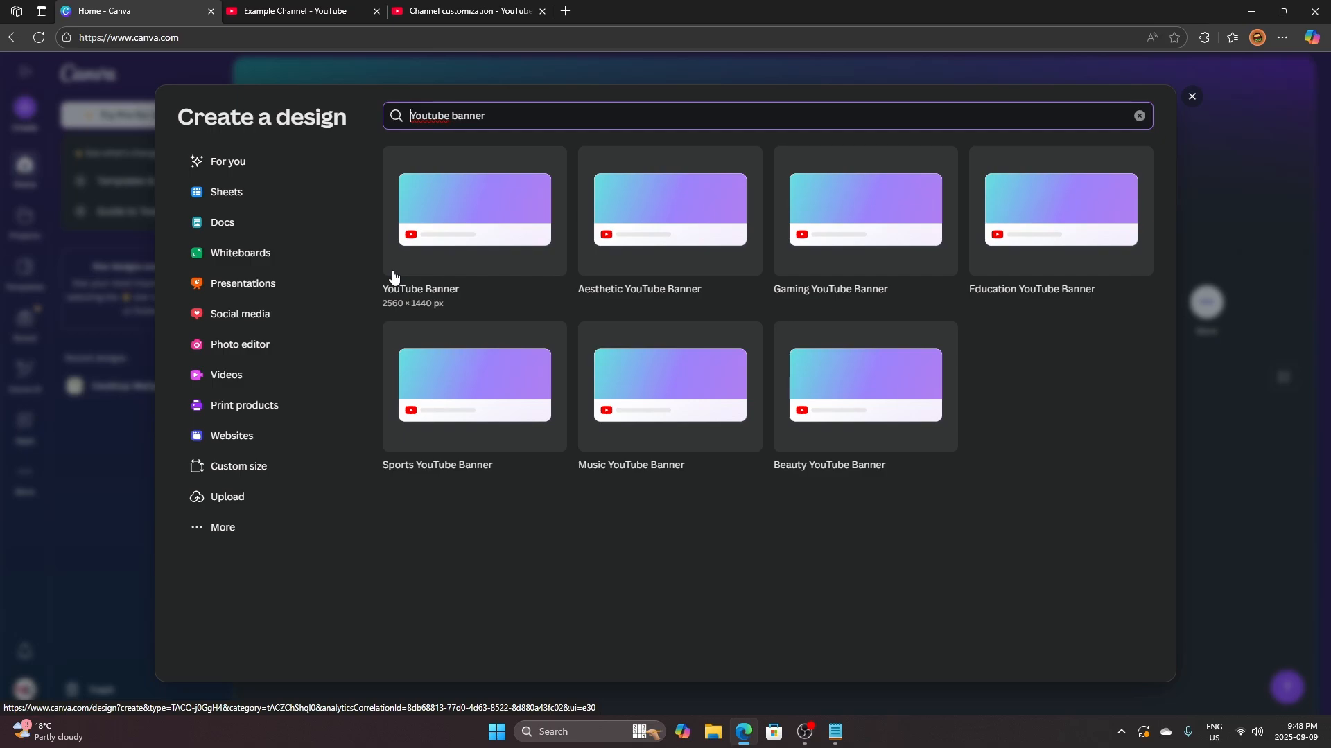
left_click(463, 240)
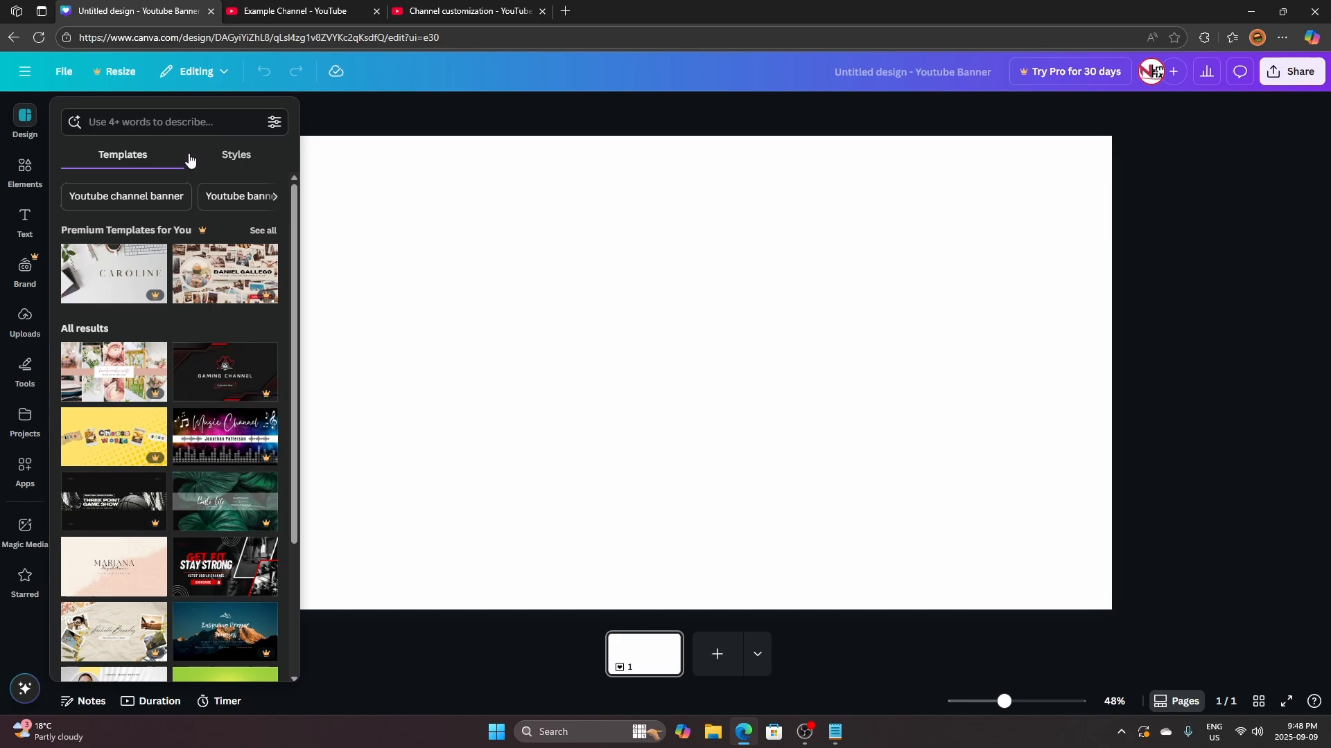
Add a square shape to the blank banner page
left_click(30, 177)
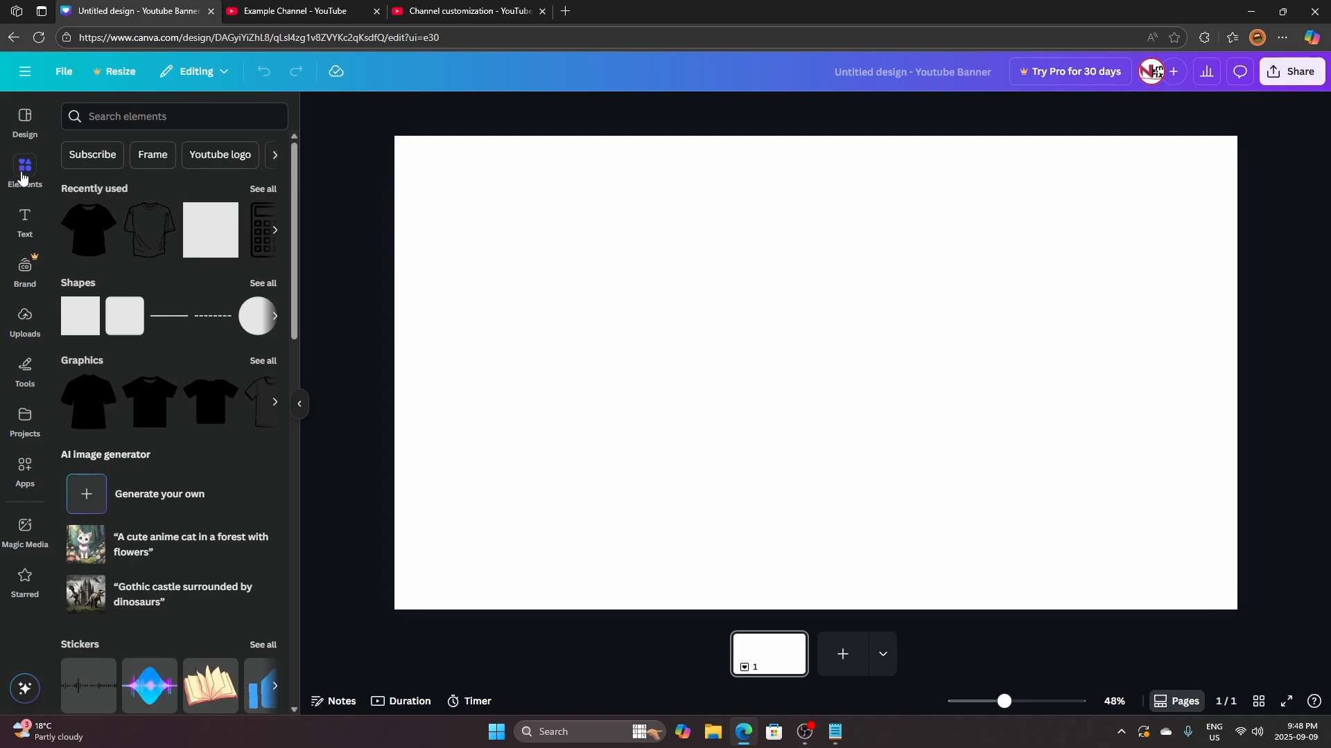
left_click(77, 326)
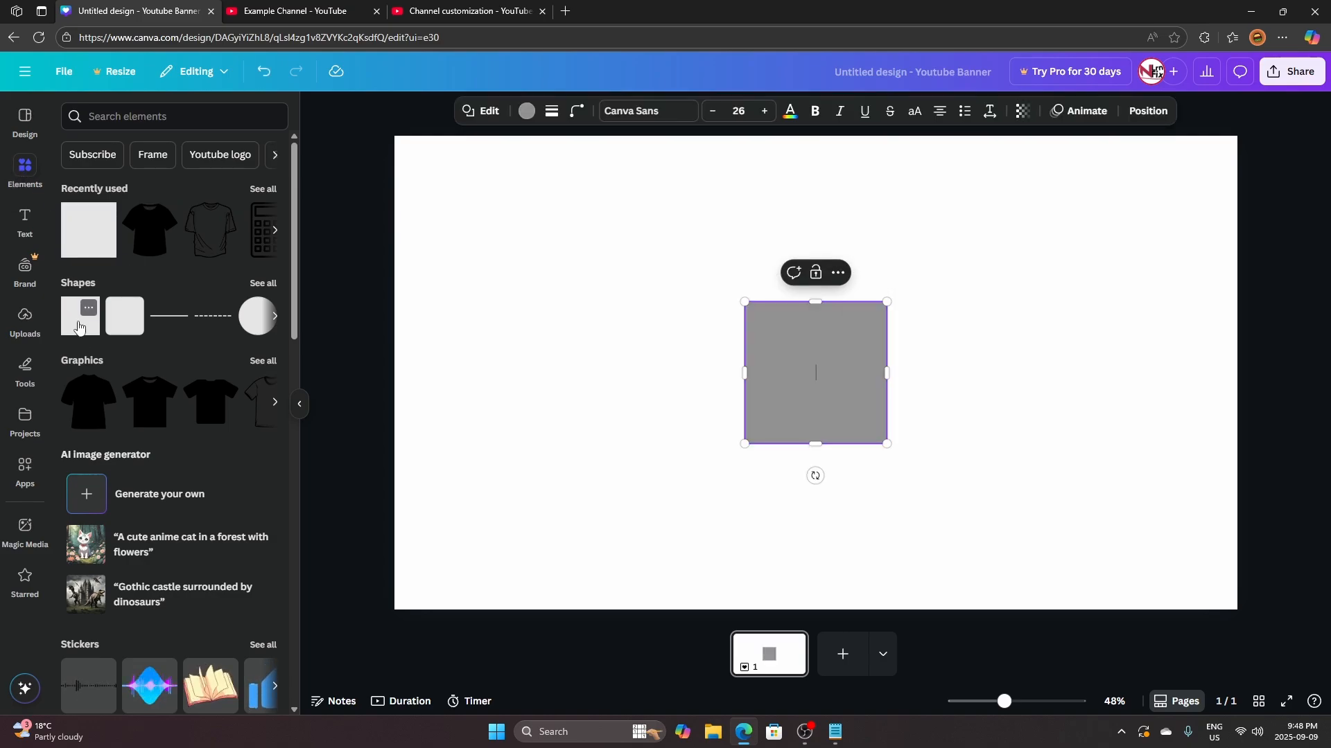
left_click(720, 402)
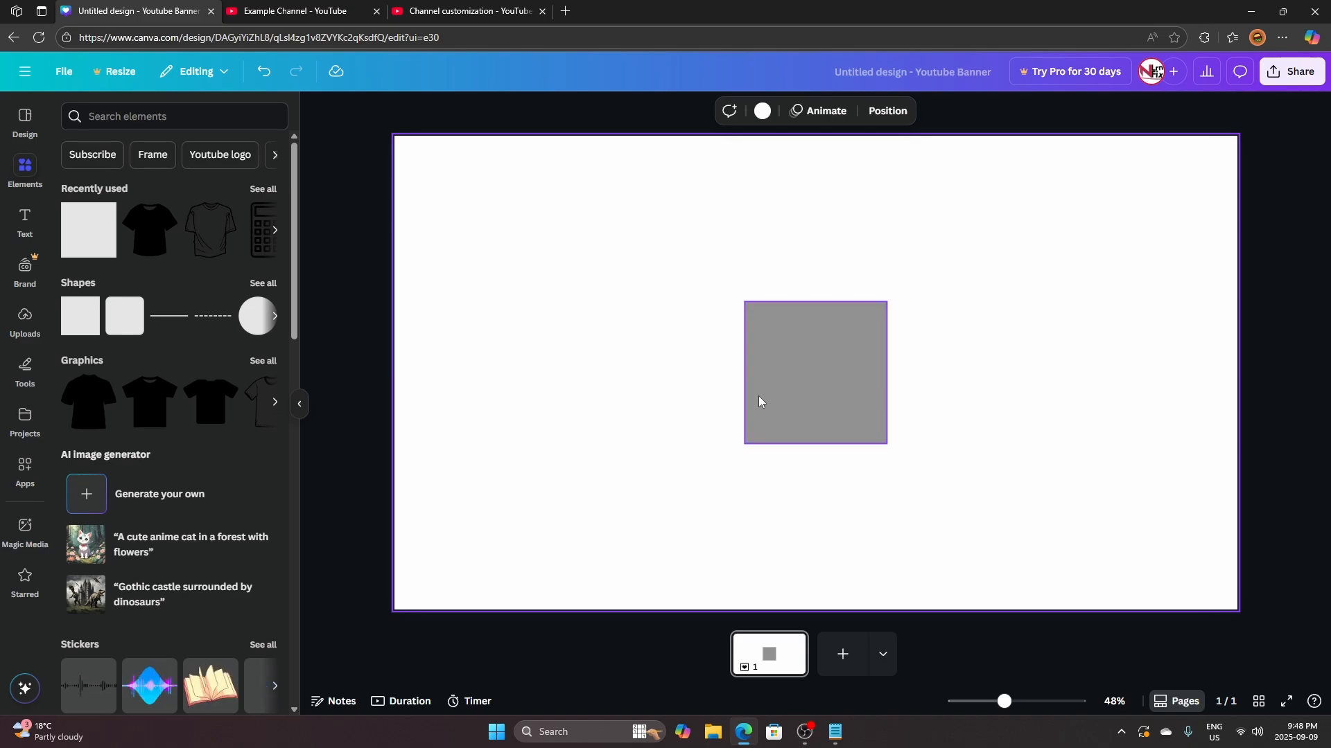
Look up the noted pixel dimensions in Notepad and, back in Canva, widen the square evenly to about 1546 px
left_click(839, 740)
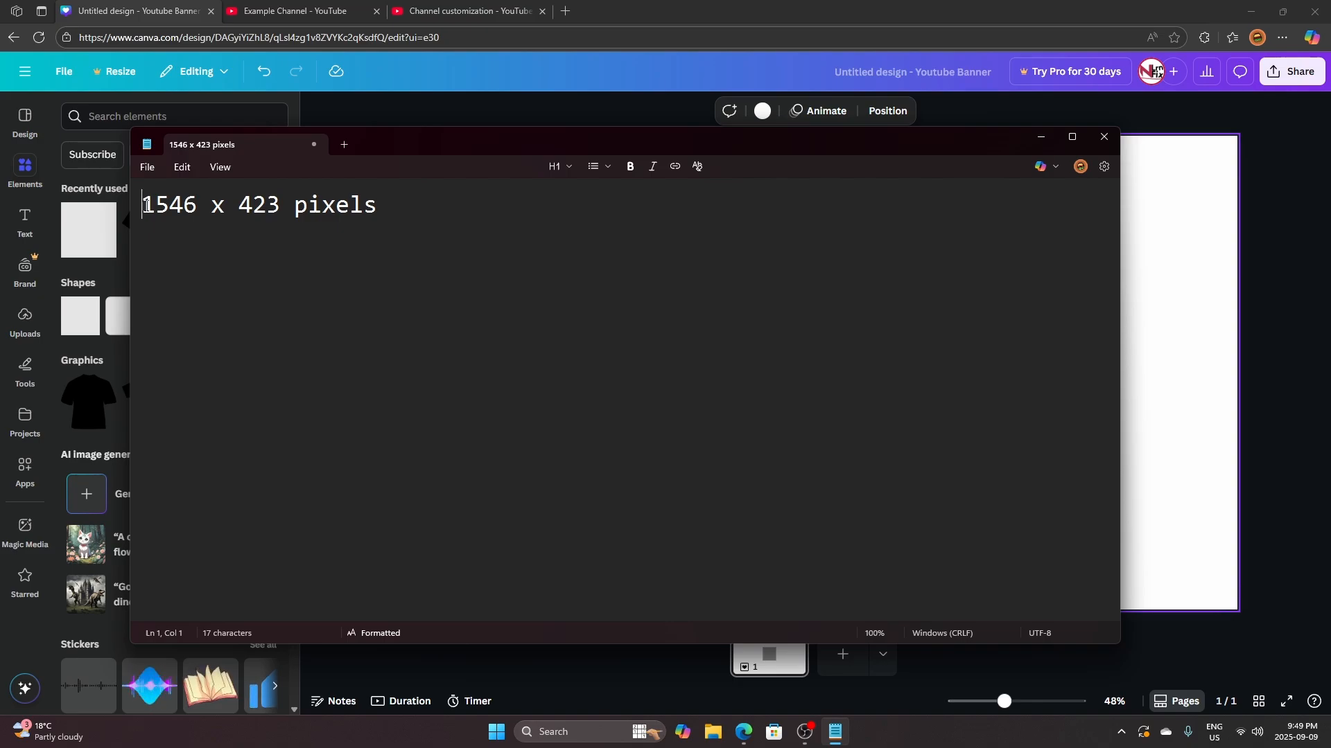
left_click_drag(146, 205, 283, 208)
left_click(195, 205)
left_click(291, 216)
left_click(1036, 141)
left_click(844, 345)
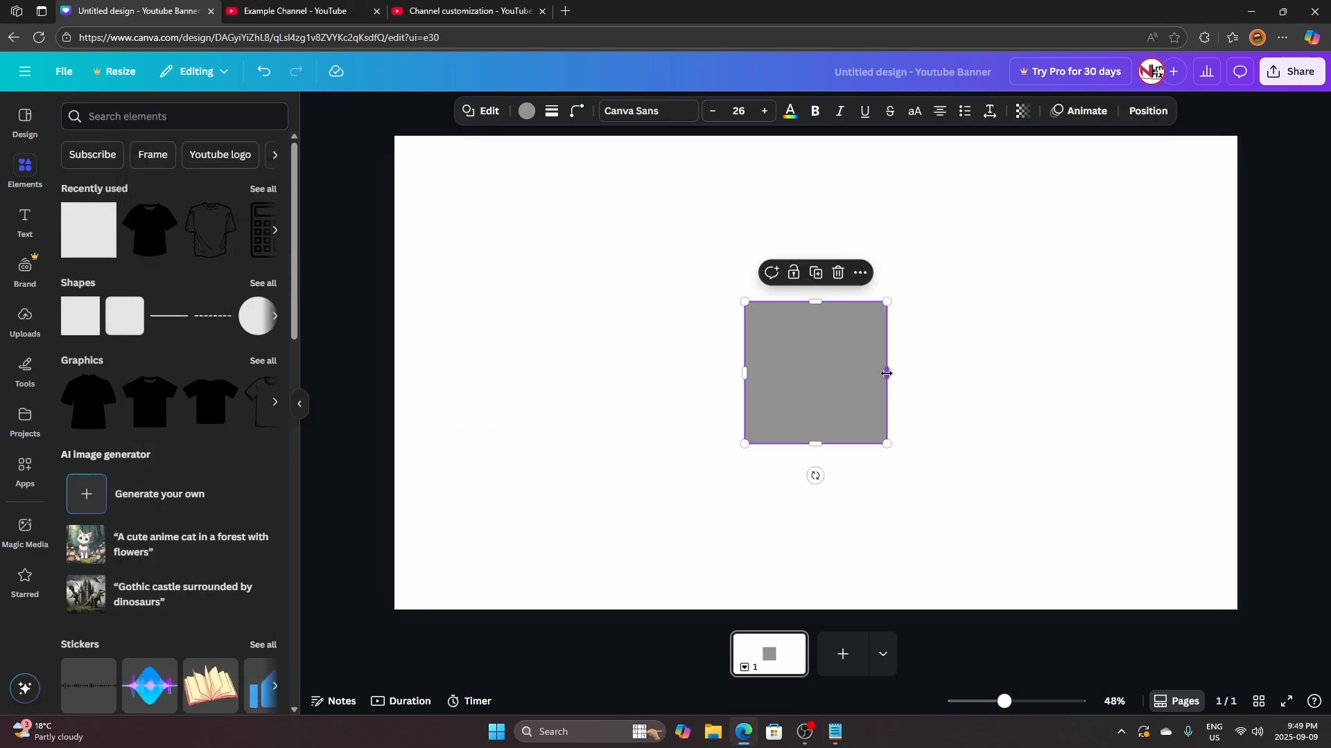
left_click_drag(886, 374, 1070, 372)
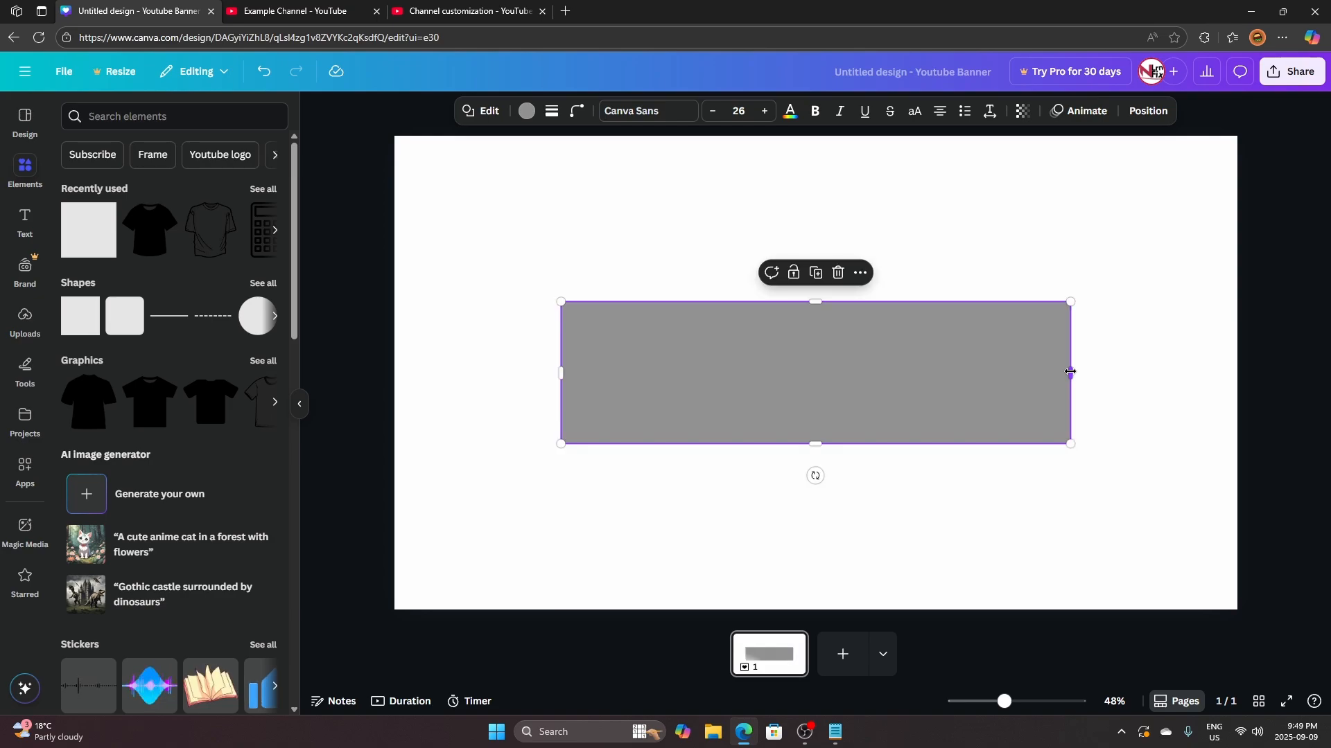
scroll(1081, 377, "up", 10)
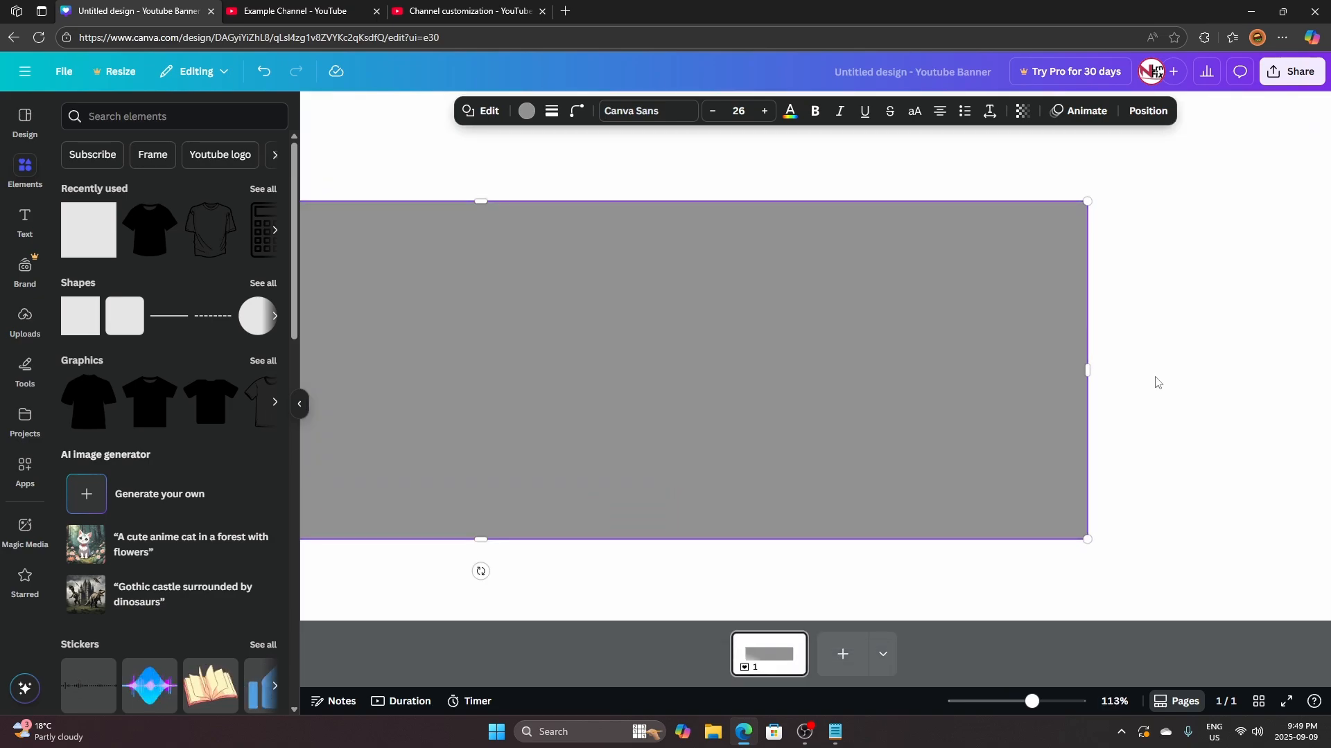
left_click_drag(1065, 368, 1064, 368)
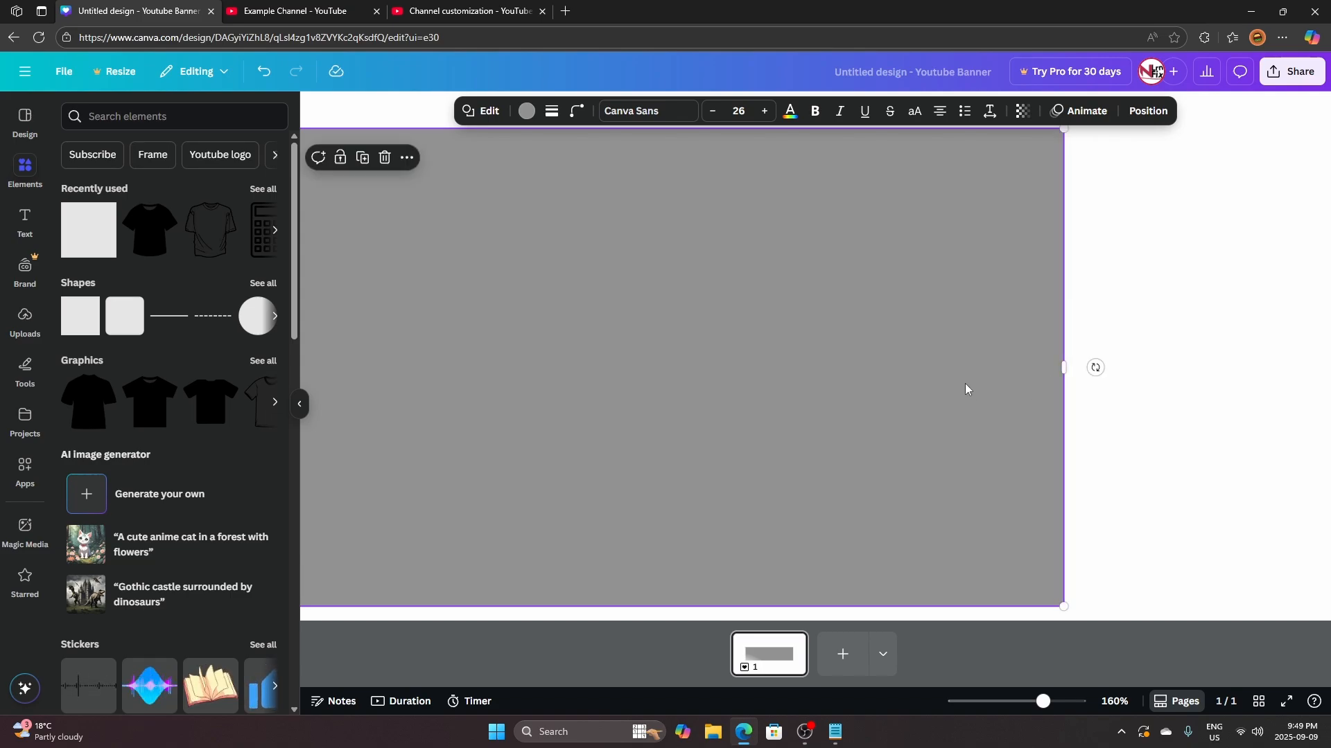
scroll(965, 384, "down", 5)
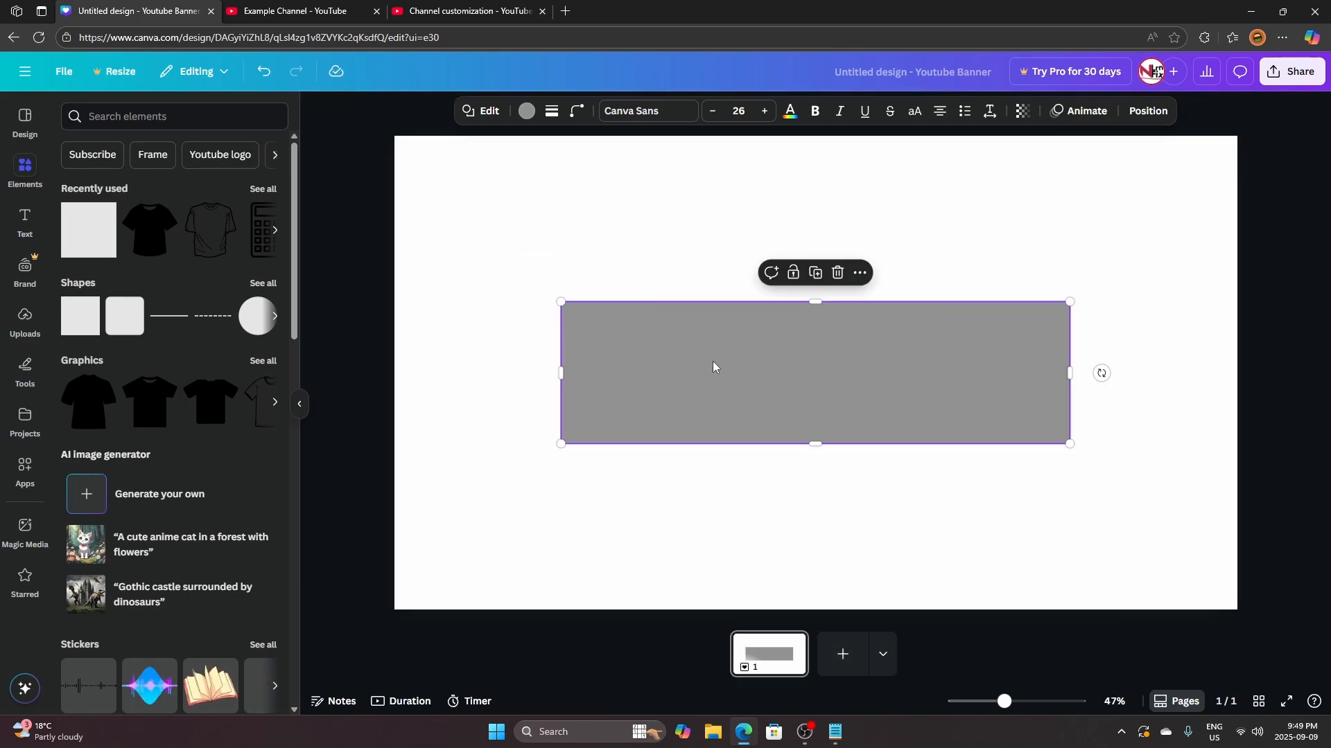
Recheck the noted height in Notepad and reduce the rectangle's height in Canva to about 423 px
left_click(835, 732)
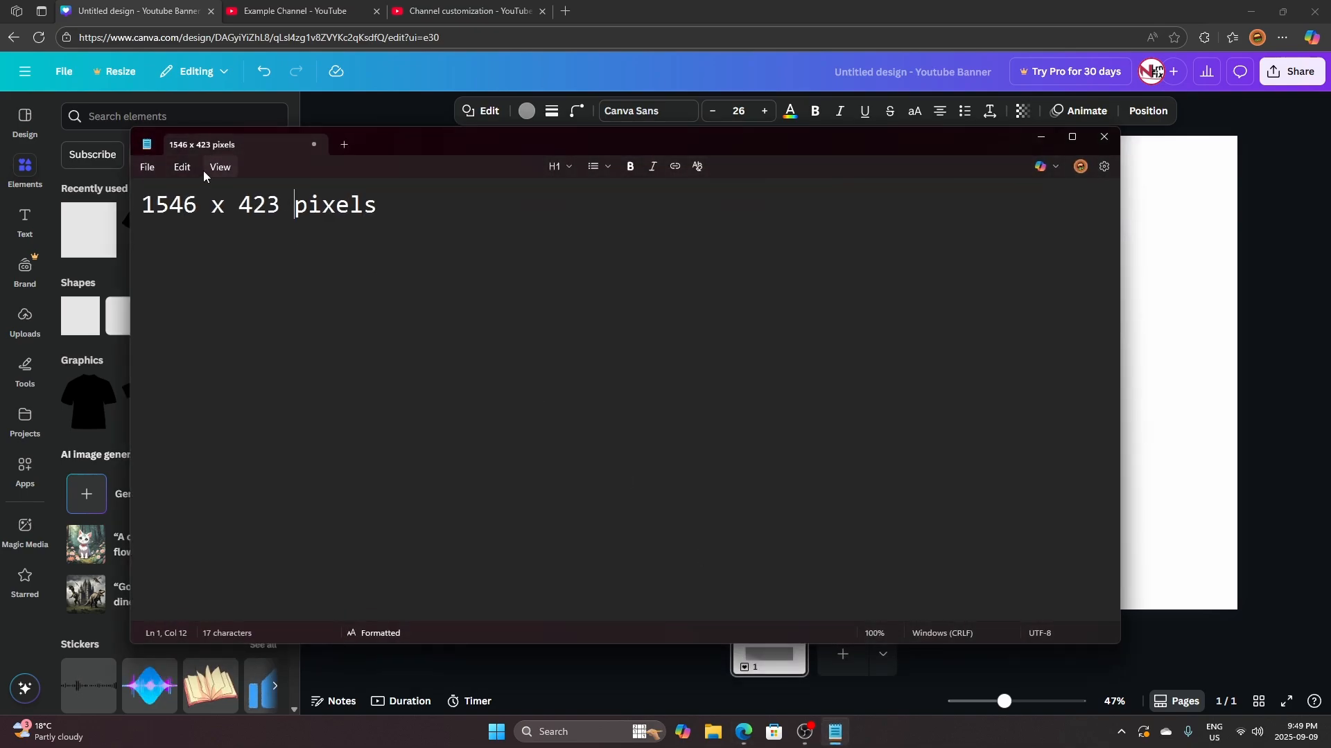
double_click(260, 204)
left_click(279, 205)
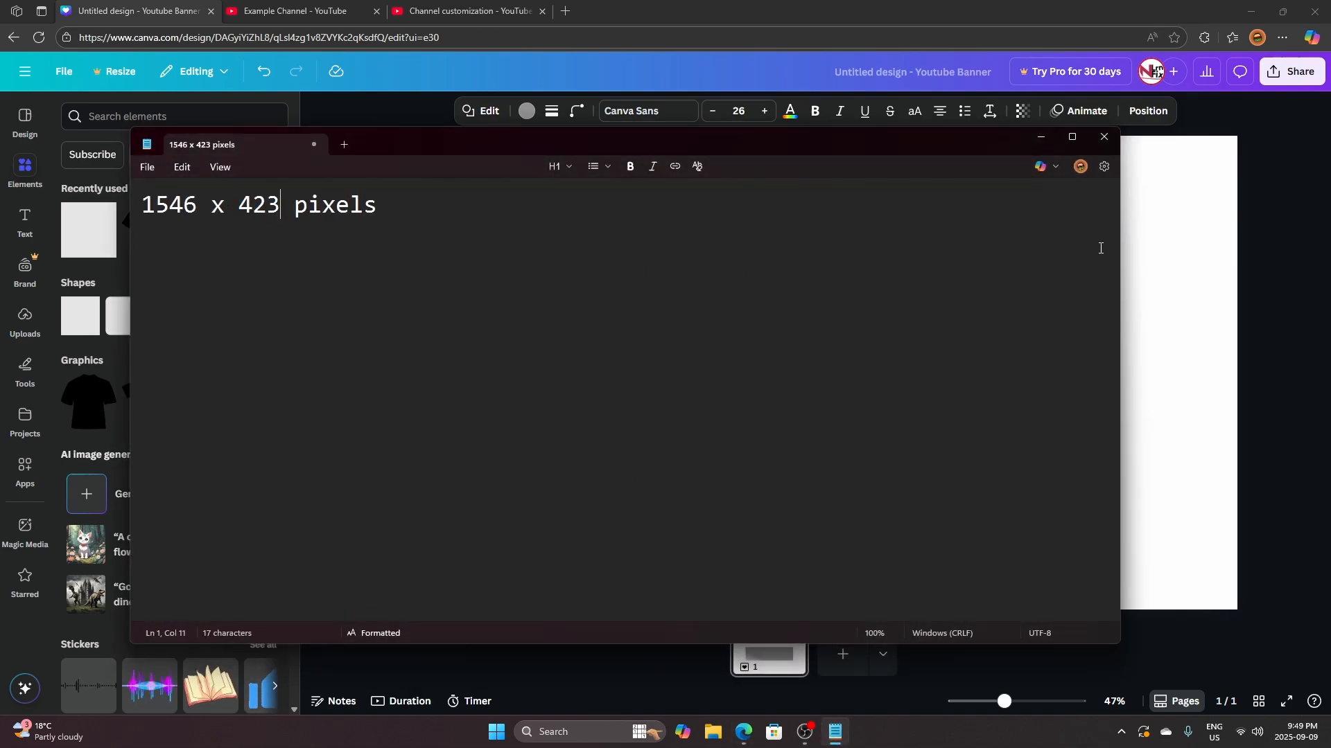
left_click(1040, 137)
left_click_drag(814, 302, 817, 311)
scroll(817, 302, "up", 5, "ctrl")
scroll(828, 300, "down", 5, "ctrl")
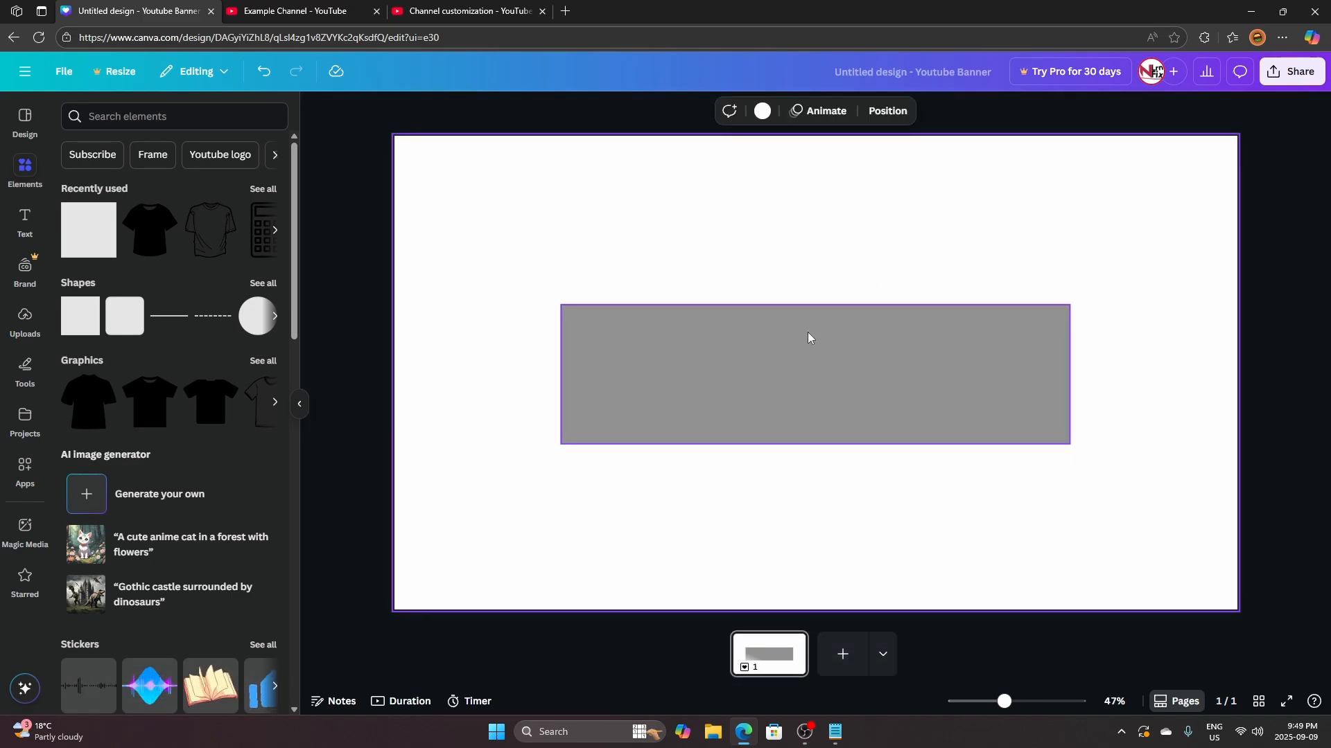
Align the gray rectangle to the middle and center of the page
left_click(558, 306)
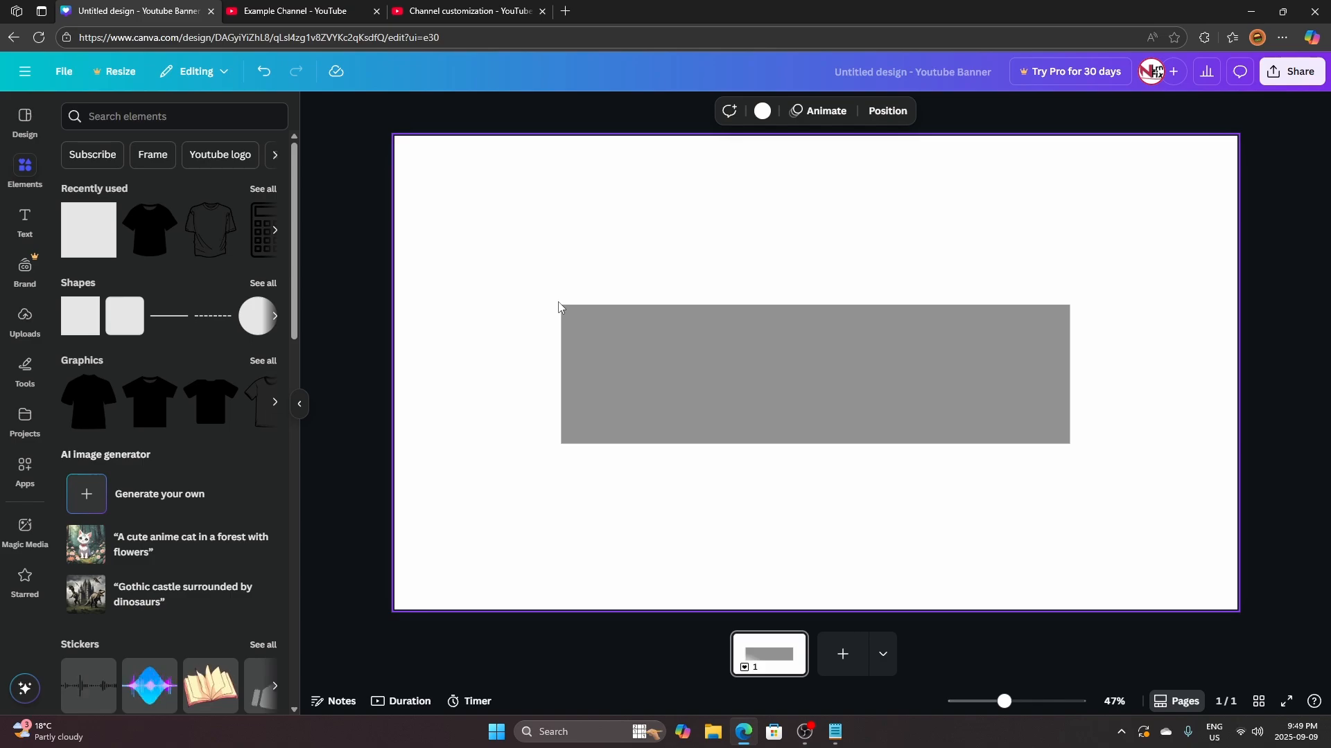
left_click(573, 325)
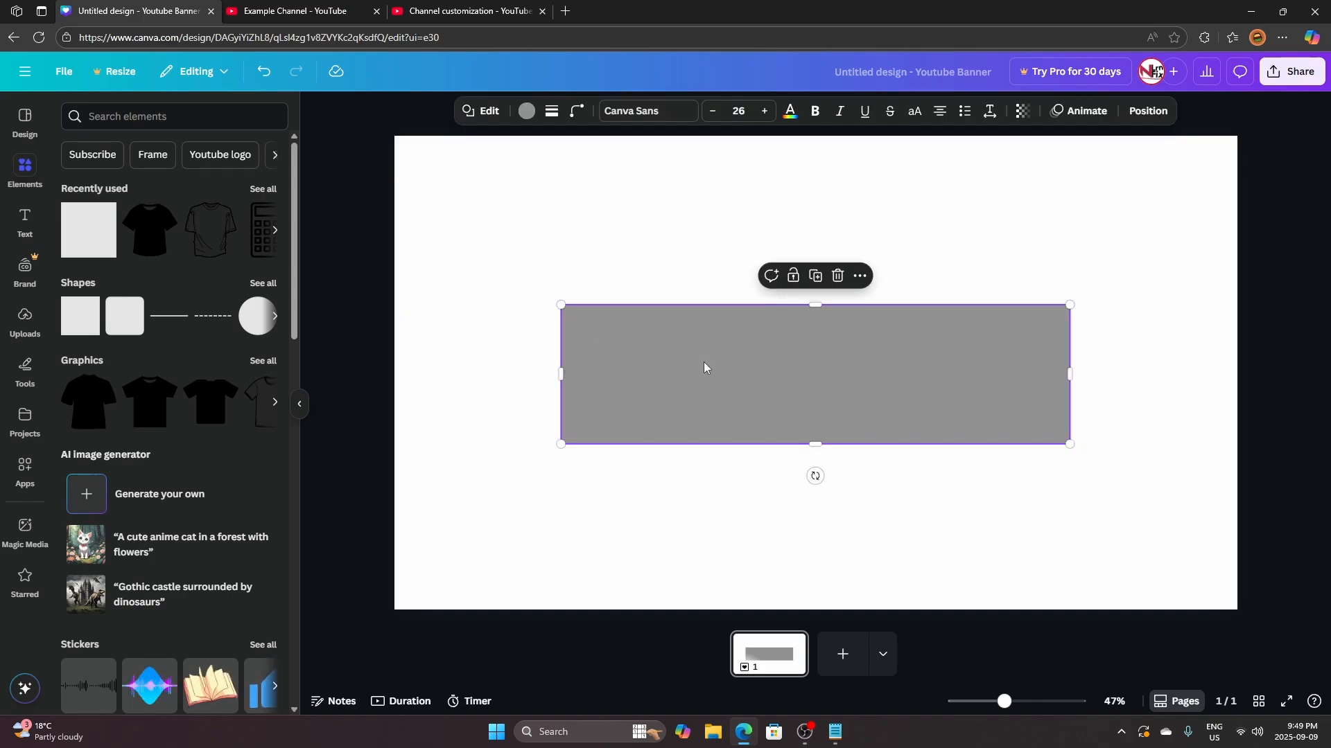
left_click(1139, 112)
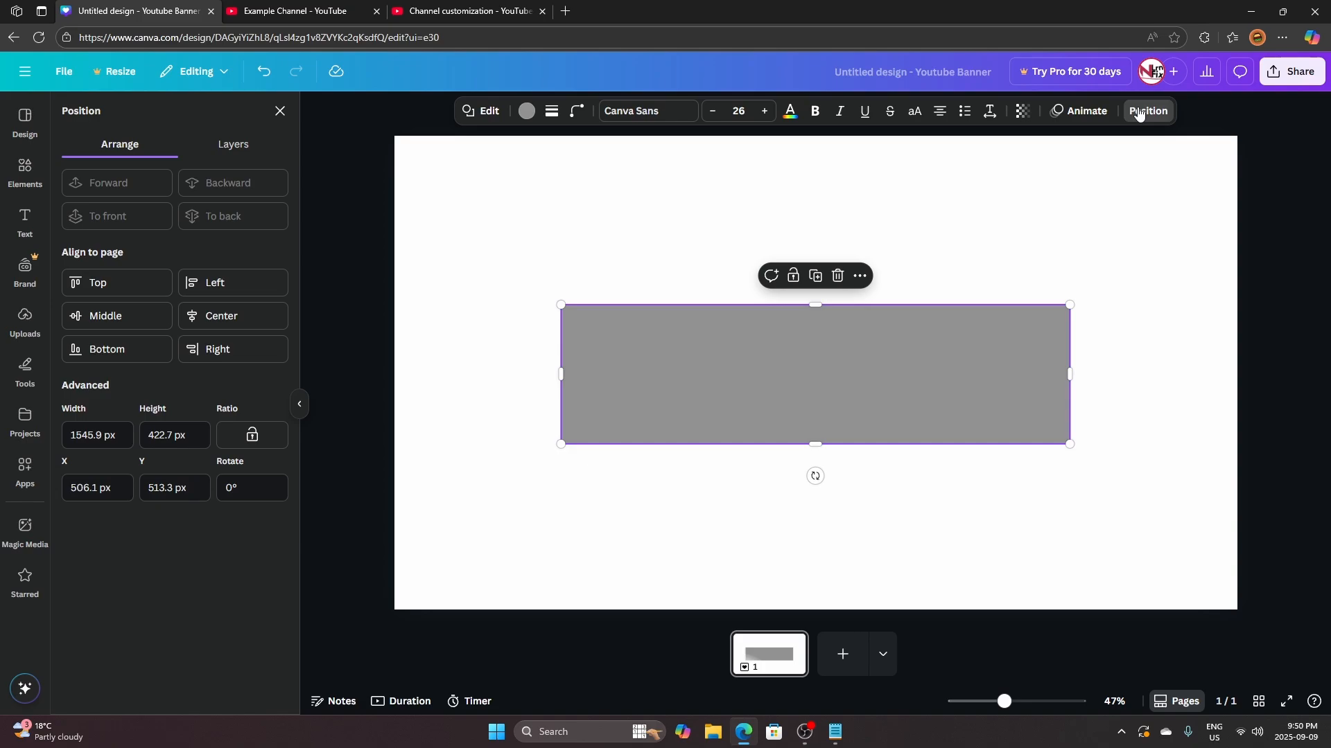
left_click(112, 315)
left_click(189, 322)
left_click(677, 500)
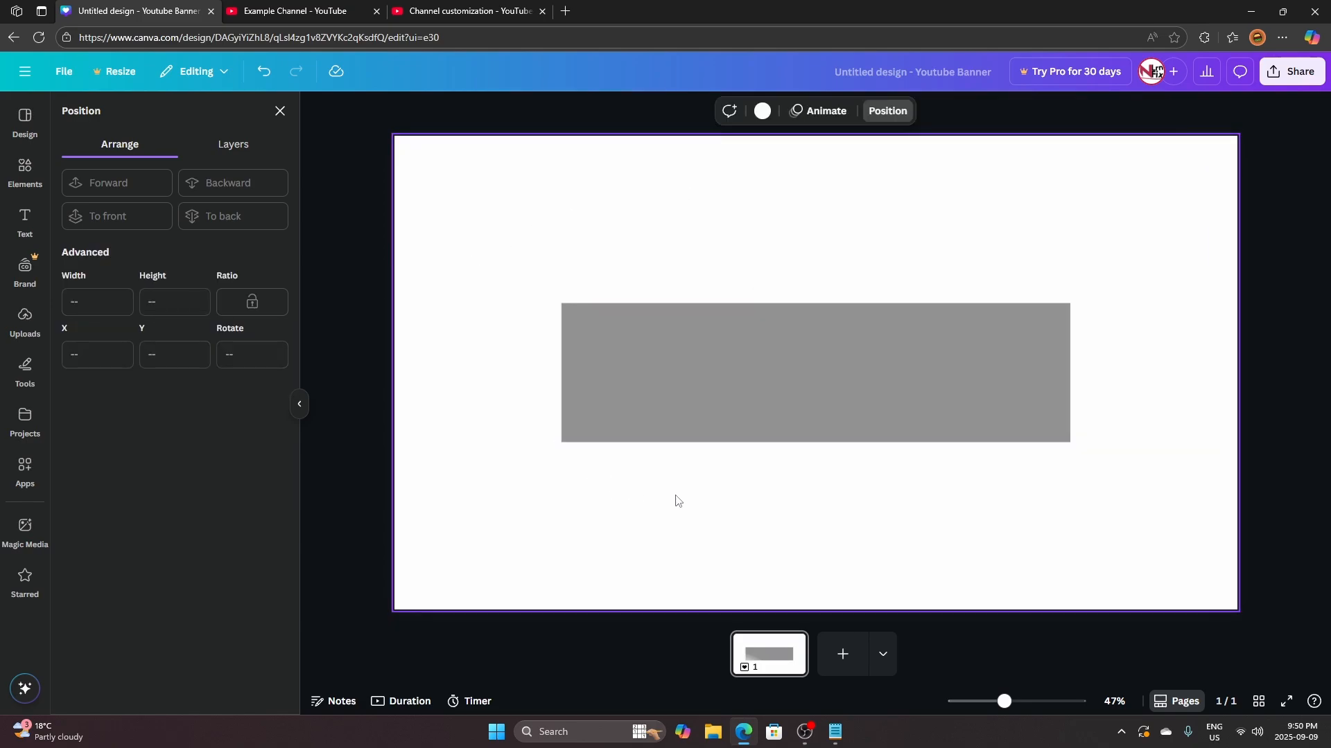
left_click(613, 379)
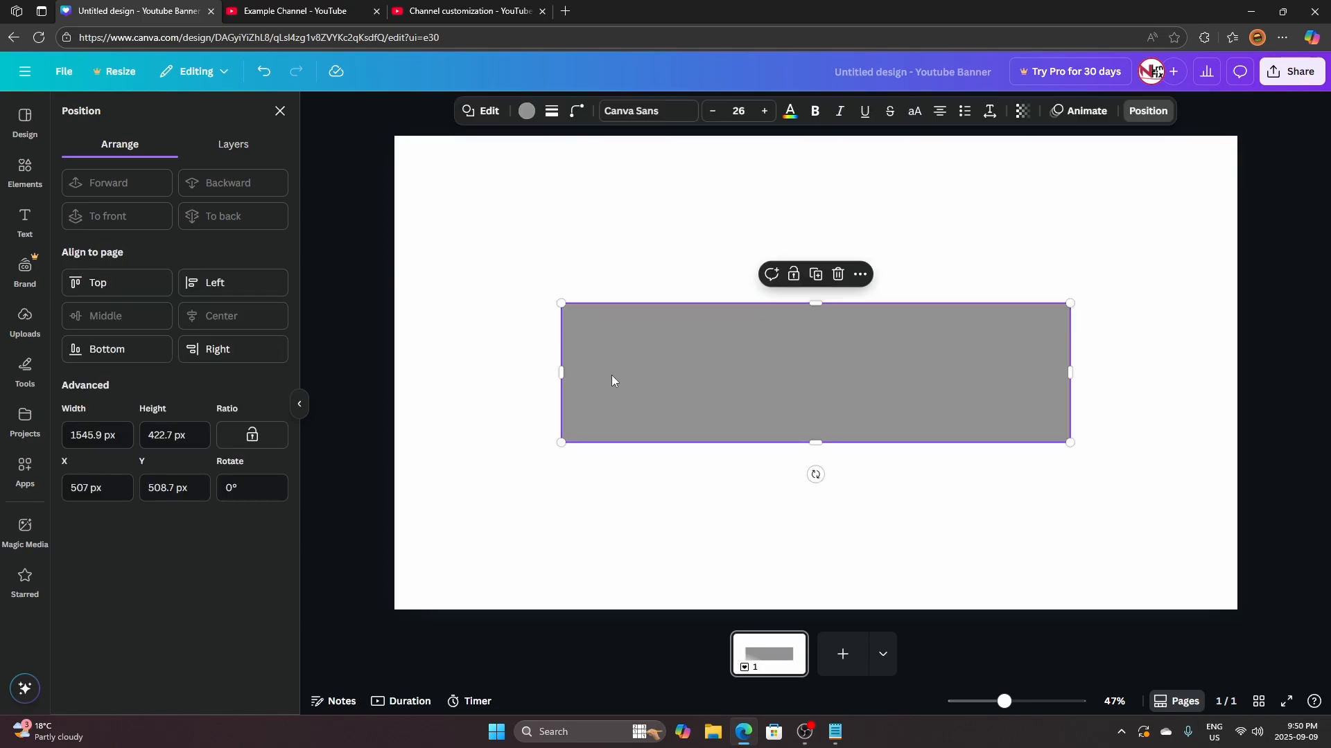
Duplicate the rectangle against the page's left edge and narrow the copy to 507 px so it meets the original
left_click(682, 463)
left_click(674, 344)
left_click_drag(671, 374, 519, 365)
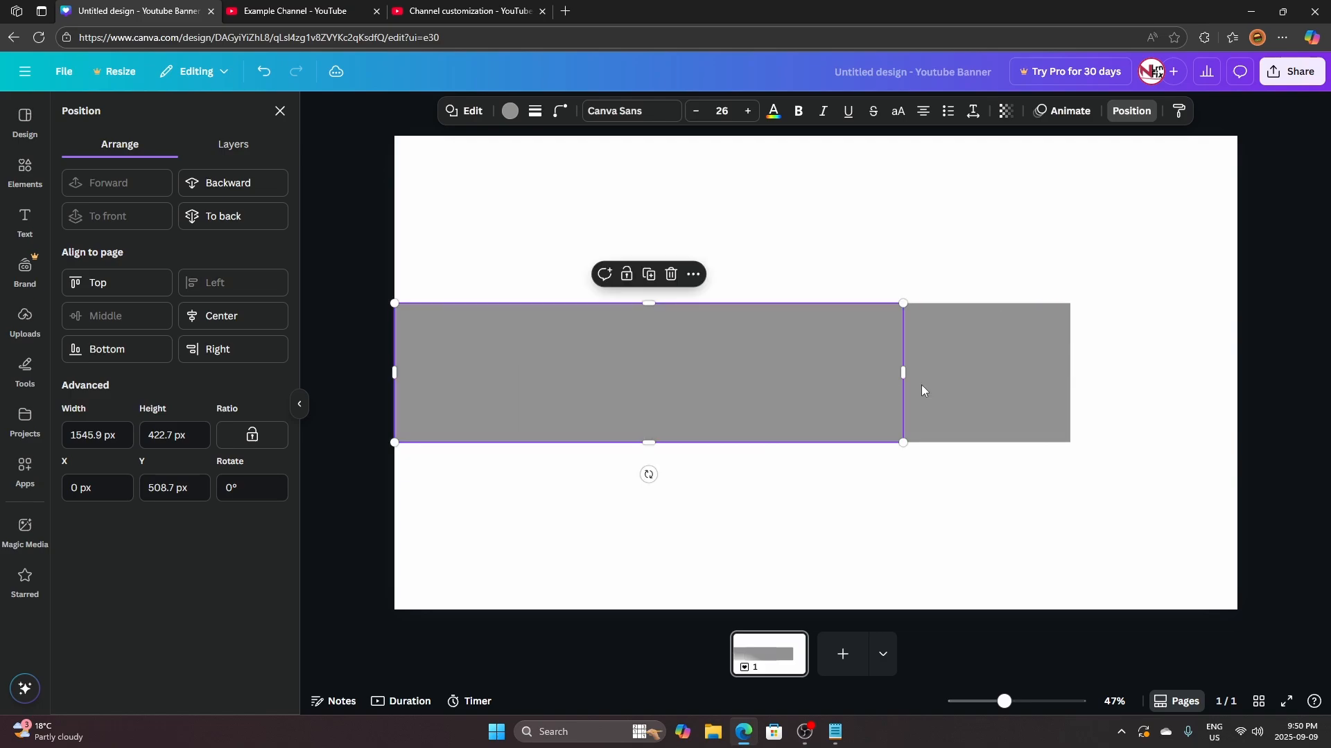
left_click_drag(905, 373, 561, 374)
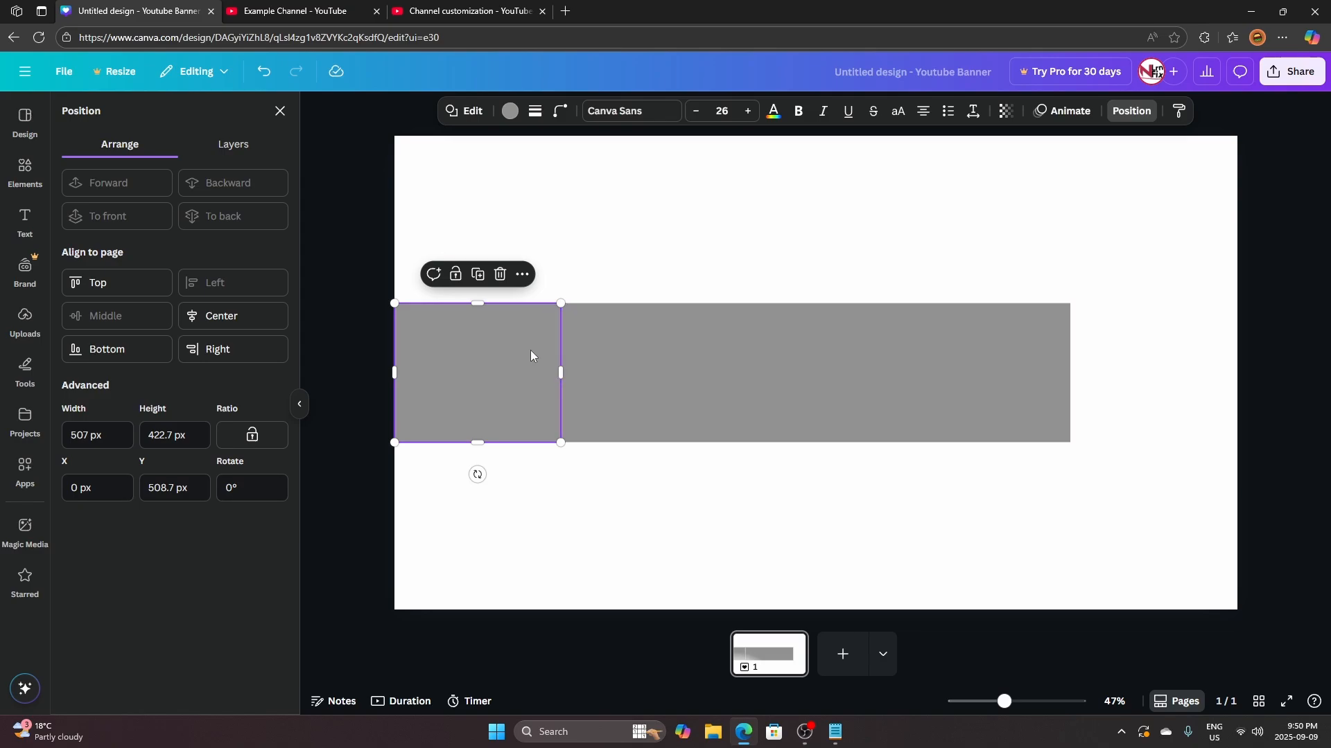
left_click(530, 463)
Set the left block's transparency to 20 and its fill color to black
left_click(526, 402)
left_click(773, 113)
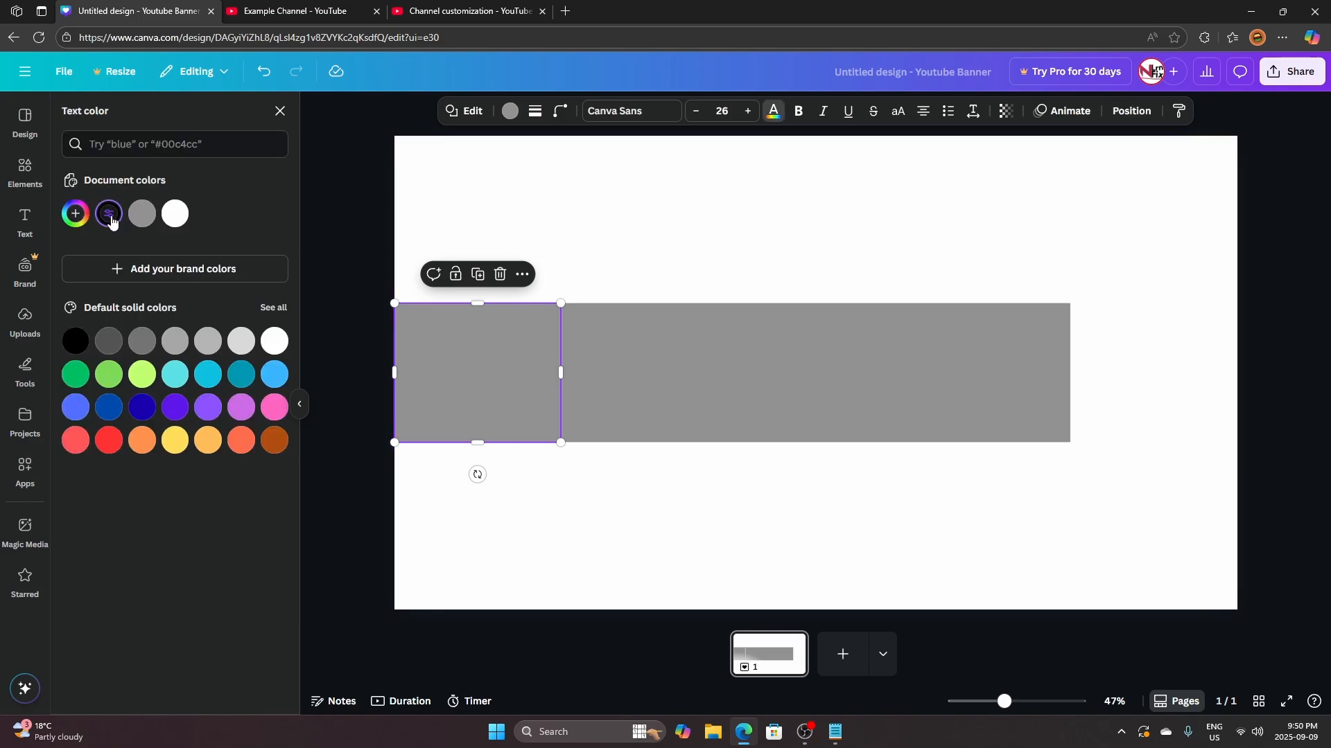
left_click(1005, 111)
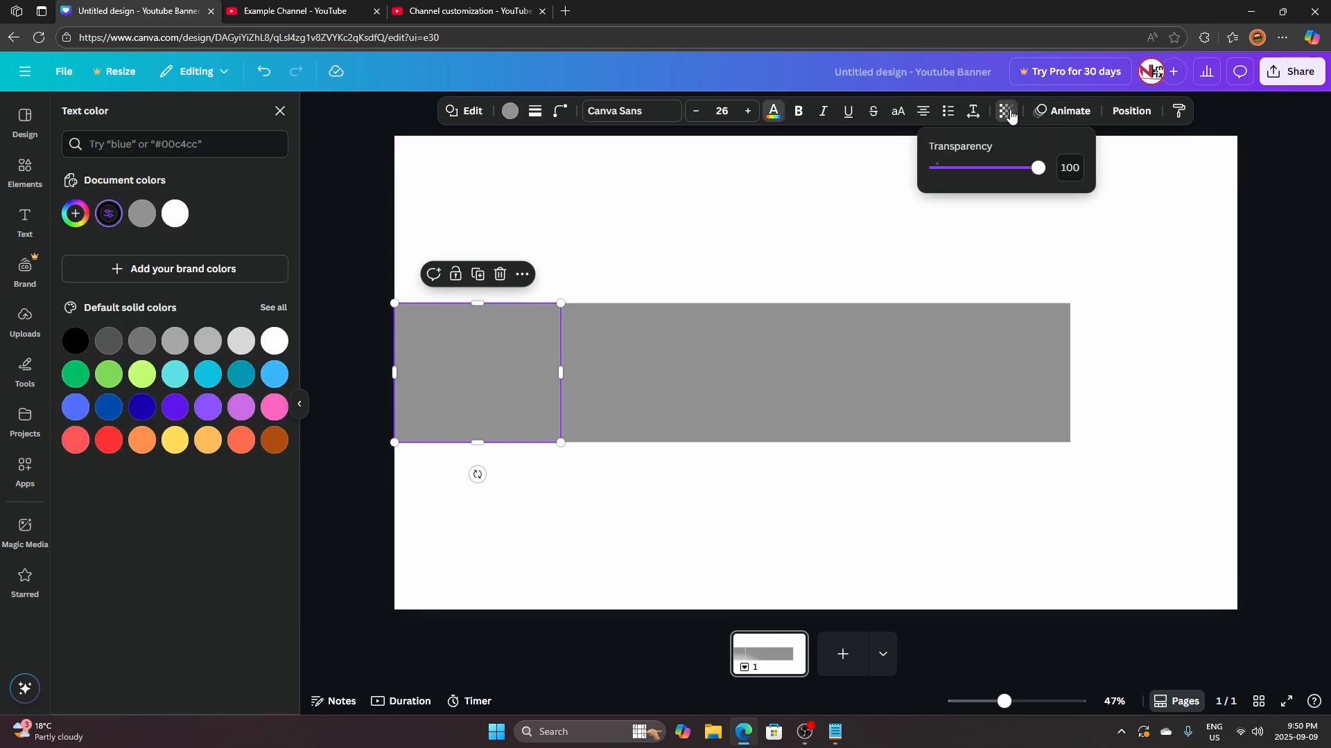
left_click_drag(1035, 172, 955, 172)
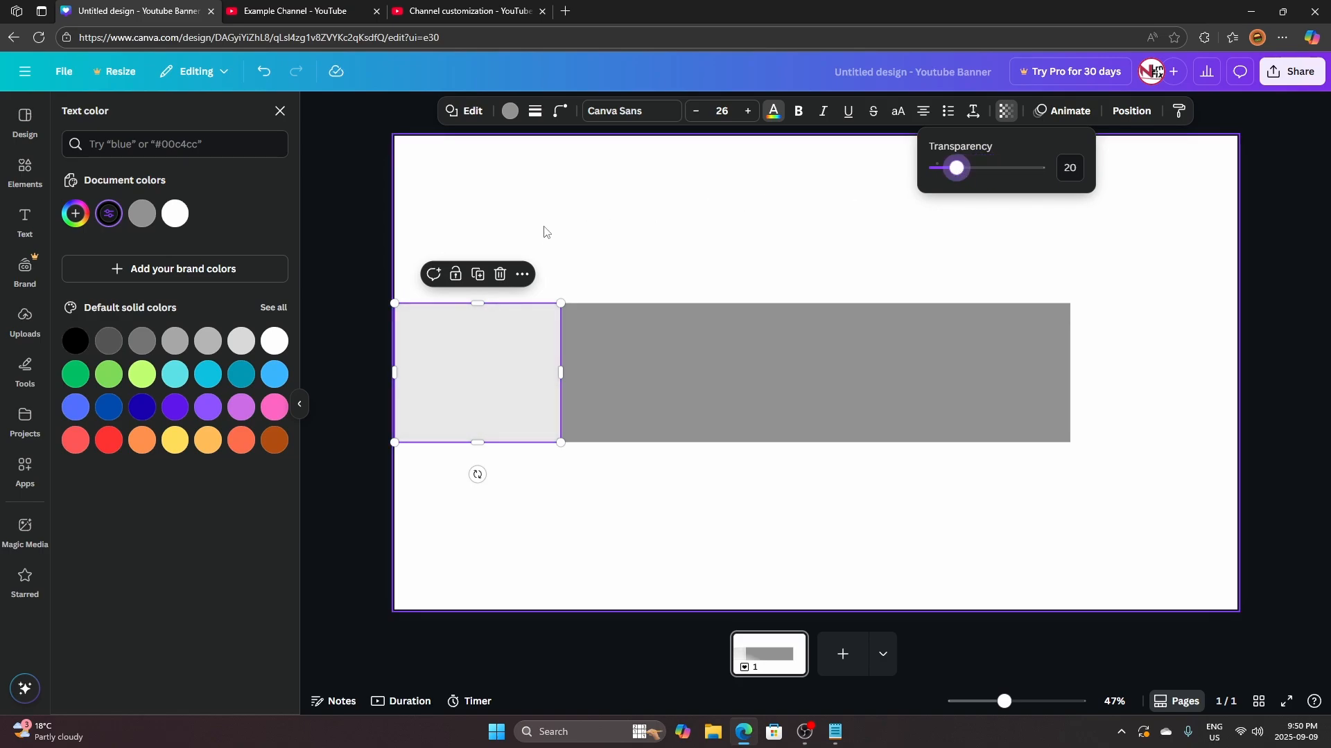
left_click(510, 113)
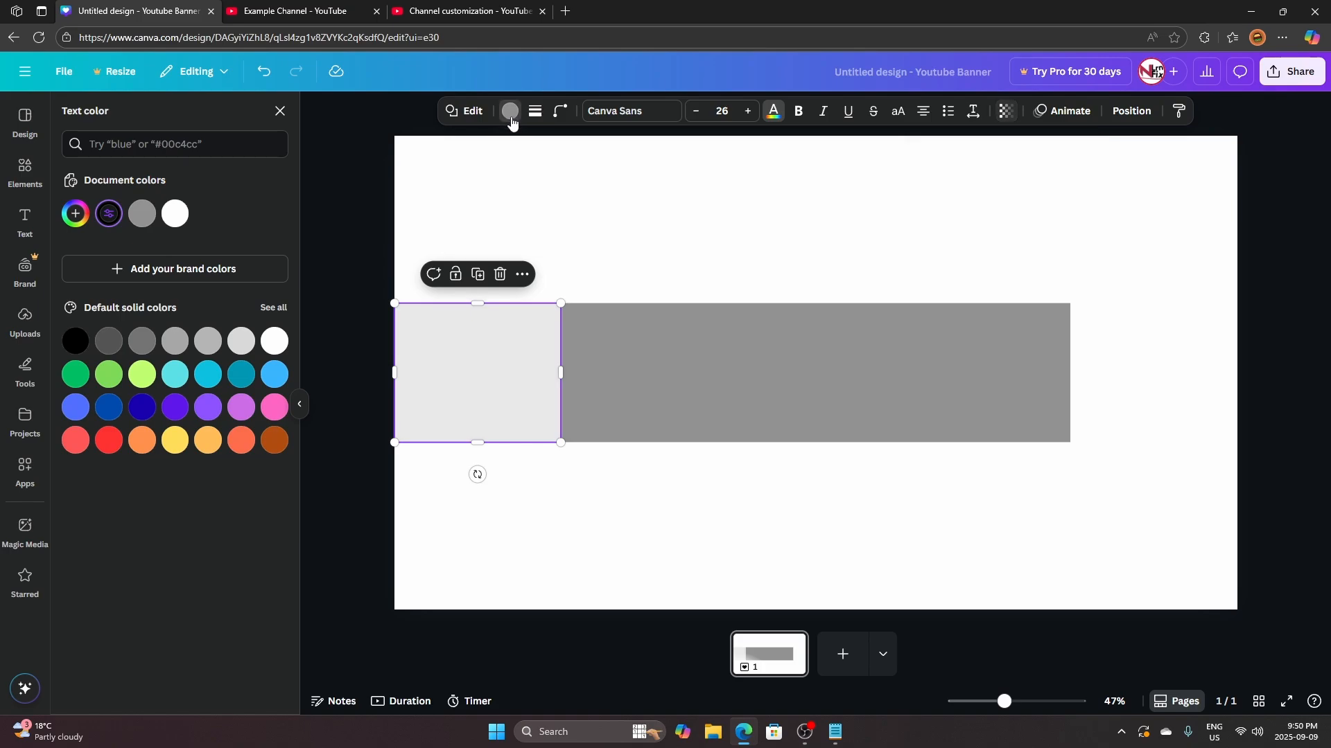
left_click(142, 214)
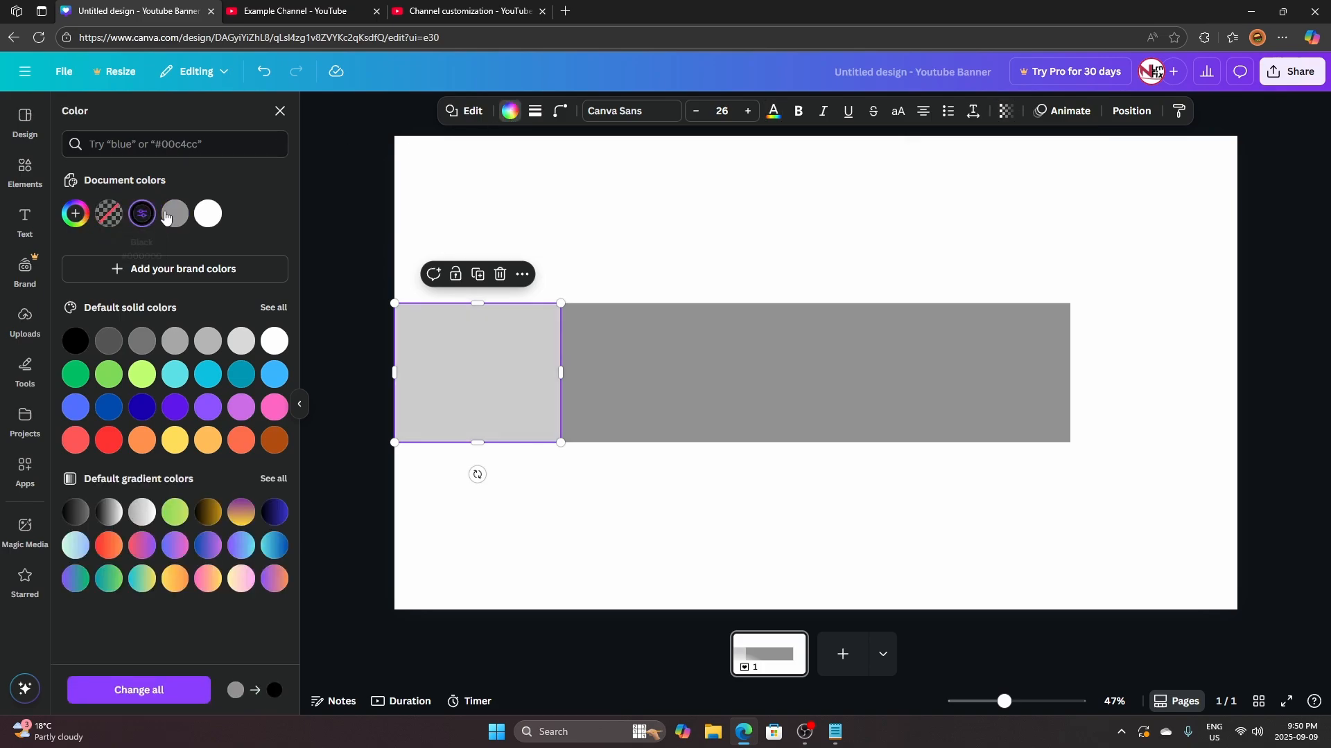
Duplicate the translucent left block into the gap between the central rectangle and the page's right edge
left_click(492, 225)
left_click(540, 339)
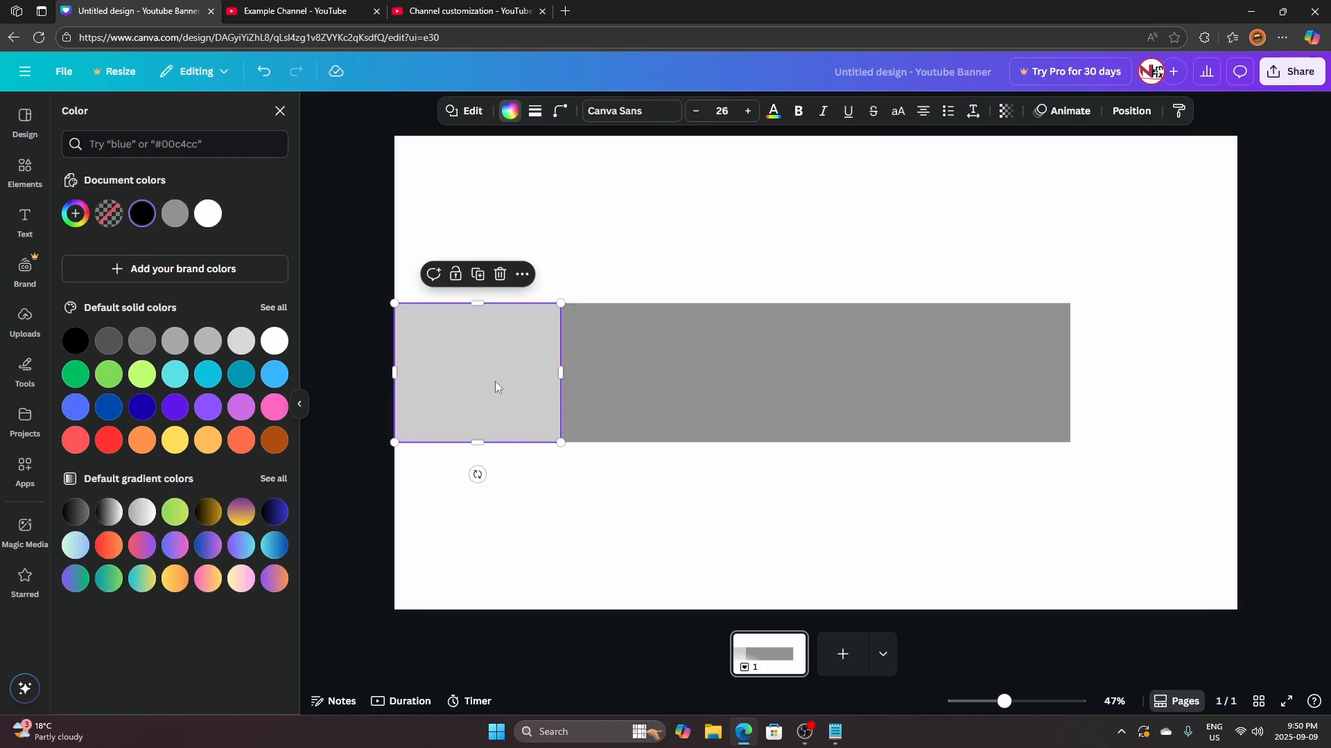
left_click_drag(489, 375, 1146, 363)
left_click(986, 505)
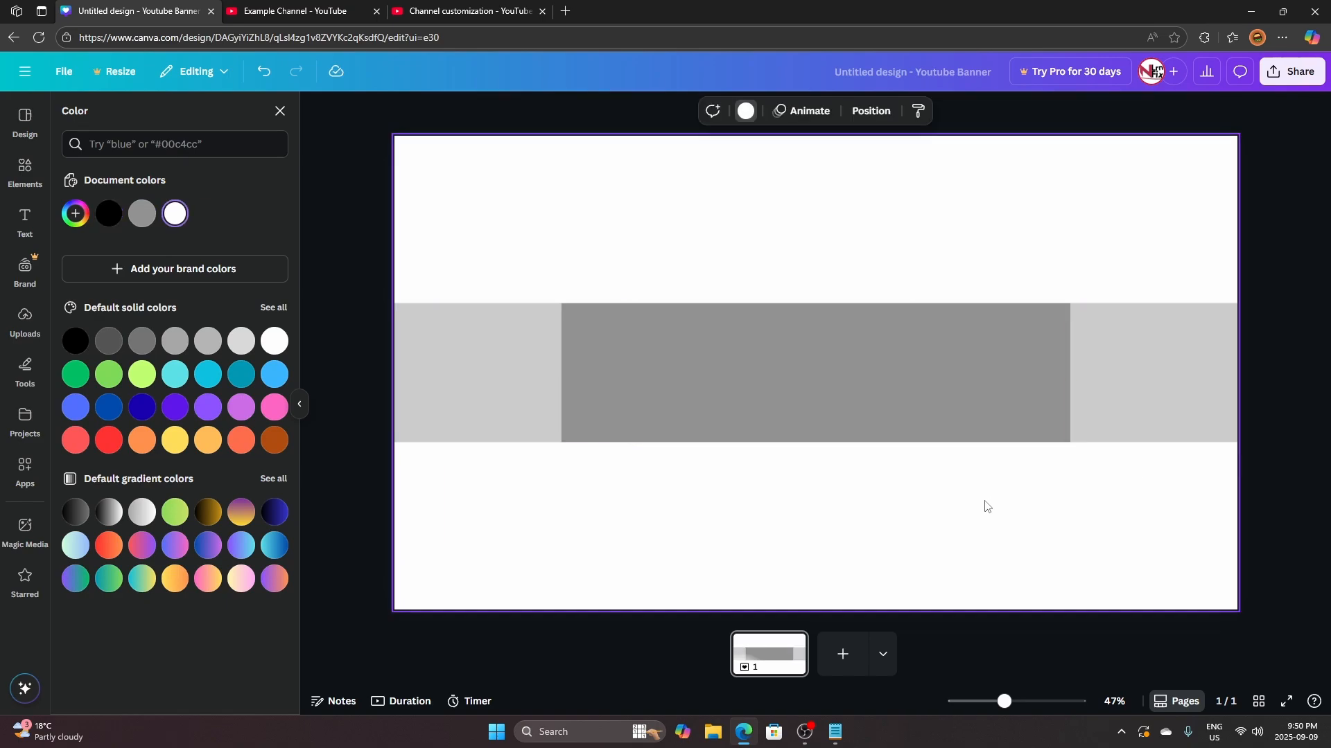
Duplicate the right block above the central band and stretch the copy across the full page width, filling the area up to the top edge
left_click(1105, 357)
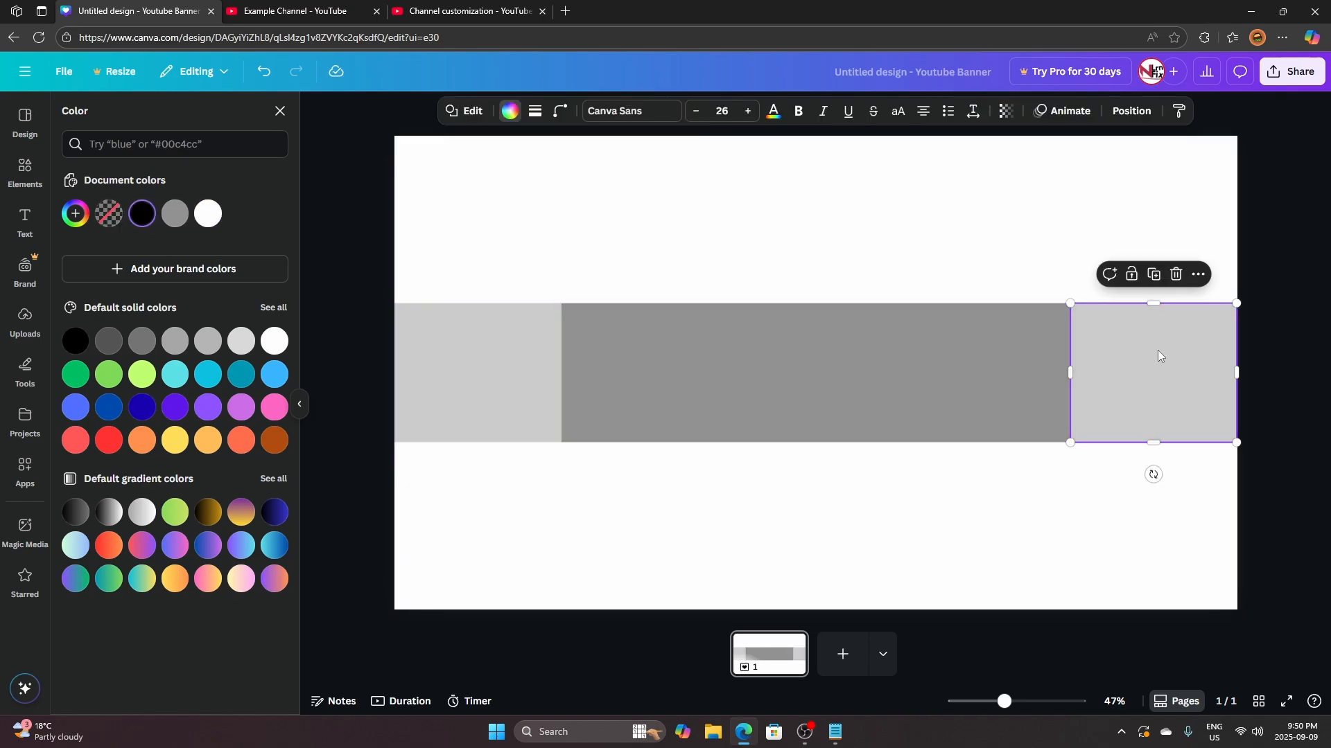
left_click_drag(1163, 362, 1152, 137)
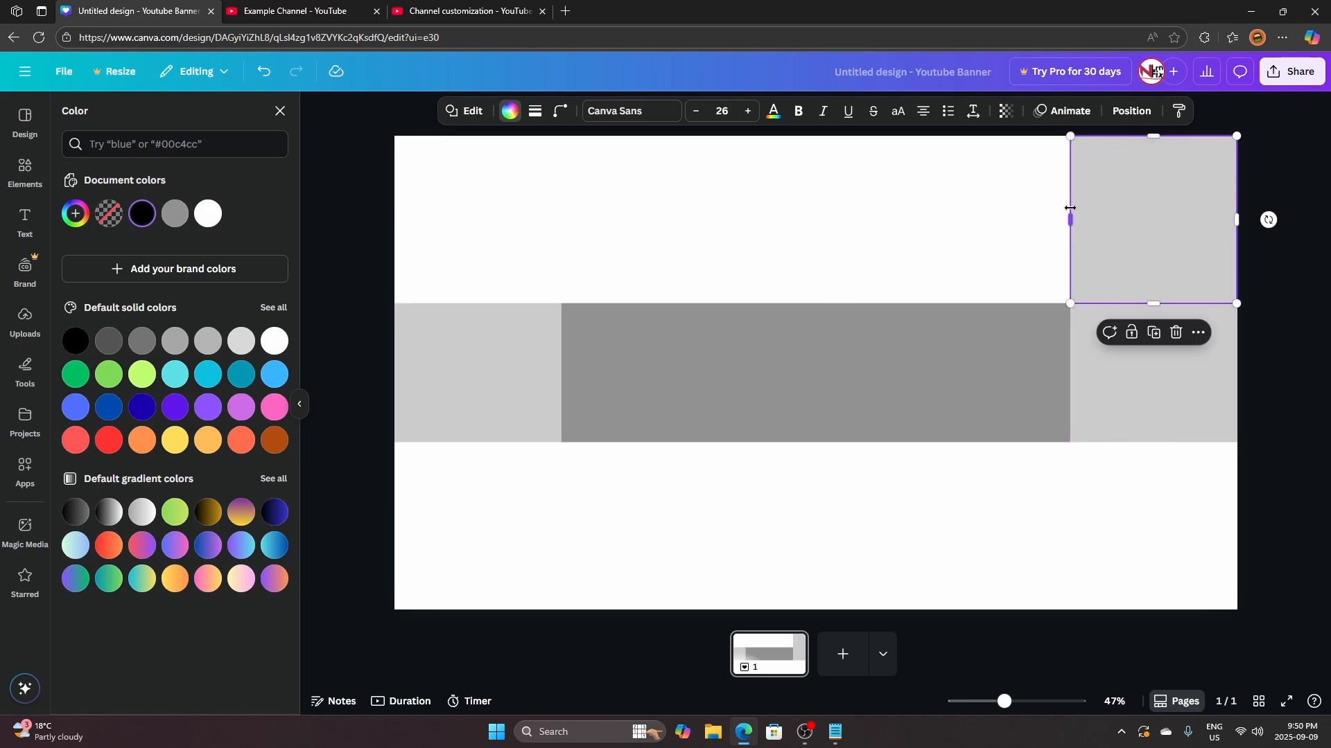
left_click_drag(1070, 219, 394, 260)
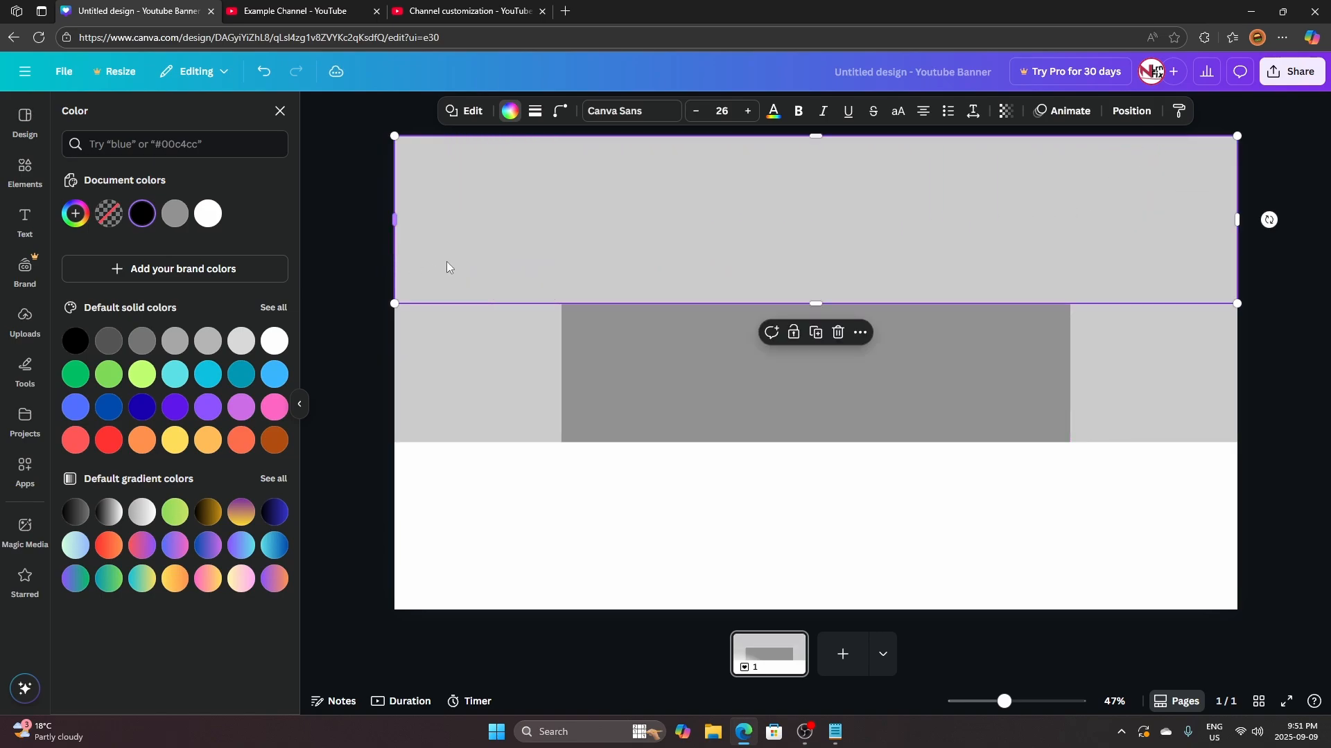
Duplicate the full-width top block into the area below the central band, flush with the page's bottom edge
left_click(566, 510)
left_click(781, 205)
left_click_drag(780, 205, 775, 513)
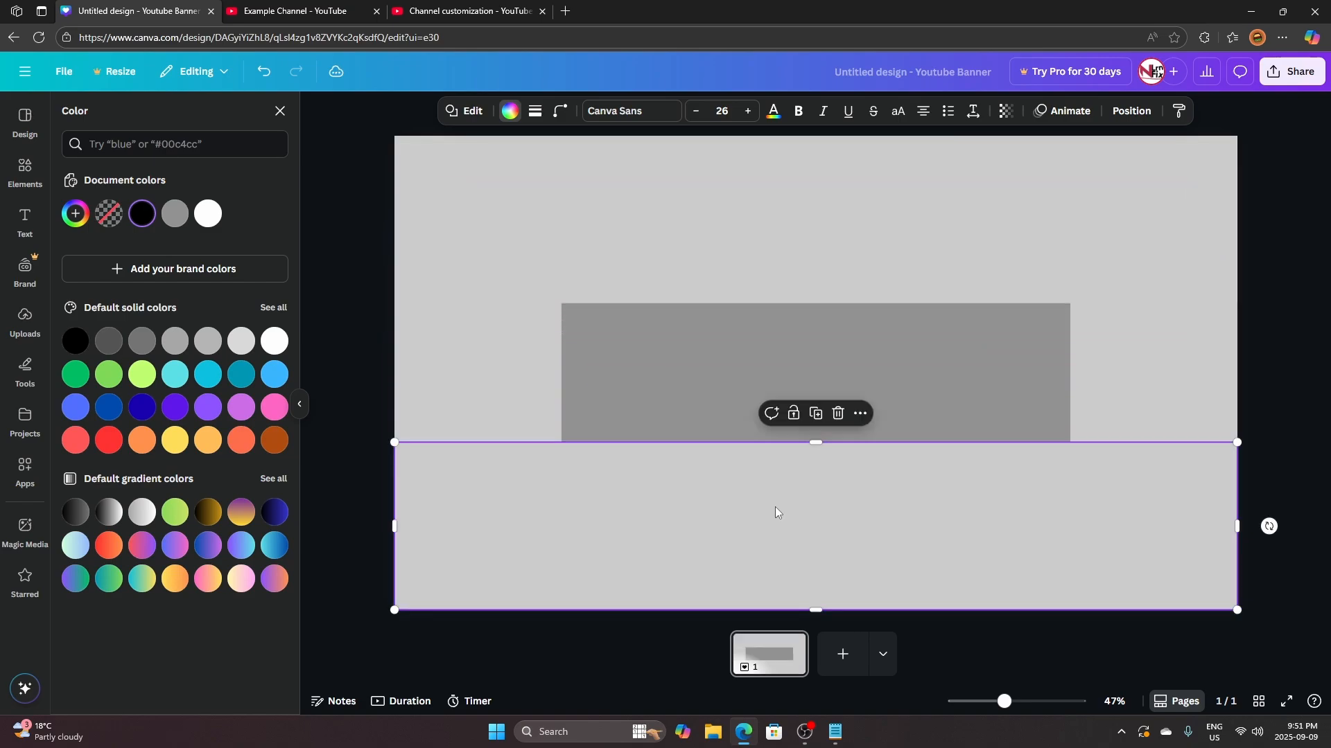
Delete the central gray safe-area rectangle, leaving only the surrounding translucent blocks
left_click(617, 336)
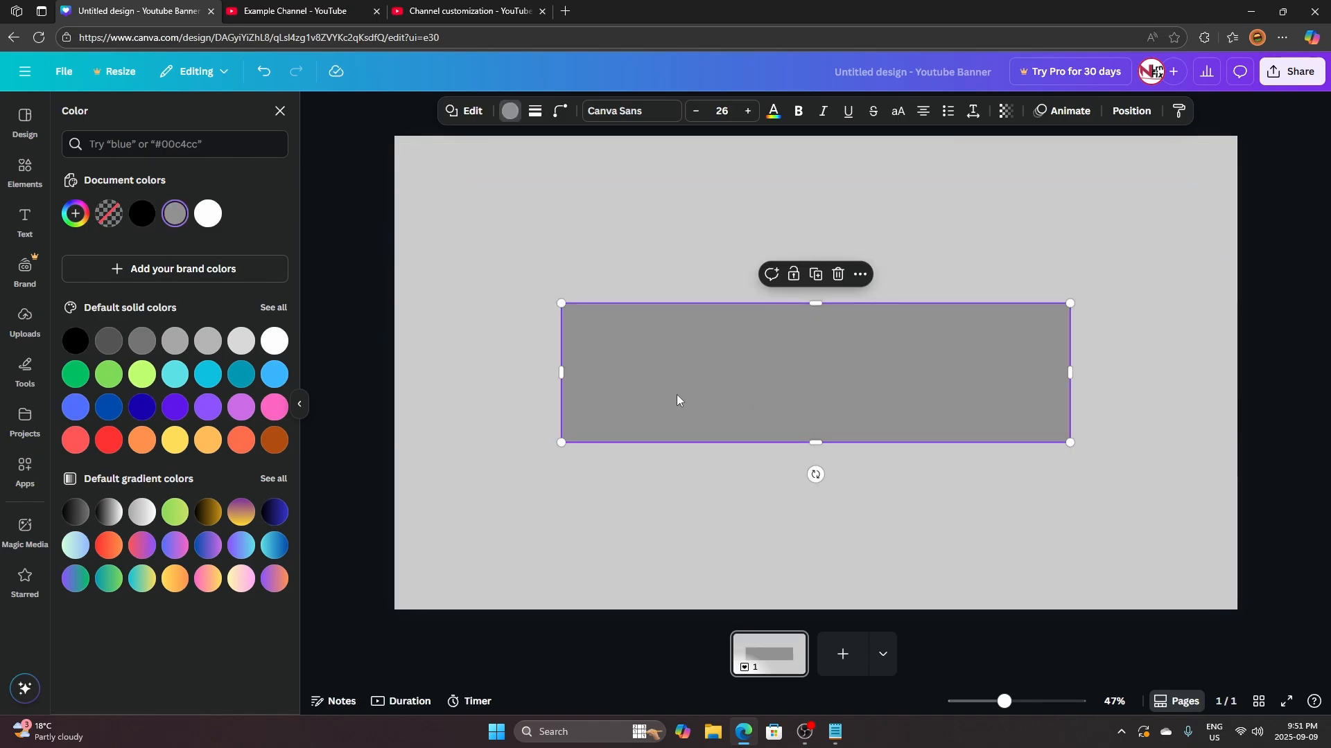
key("ctrl+z")
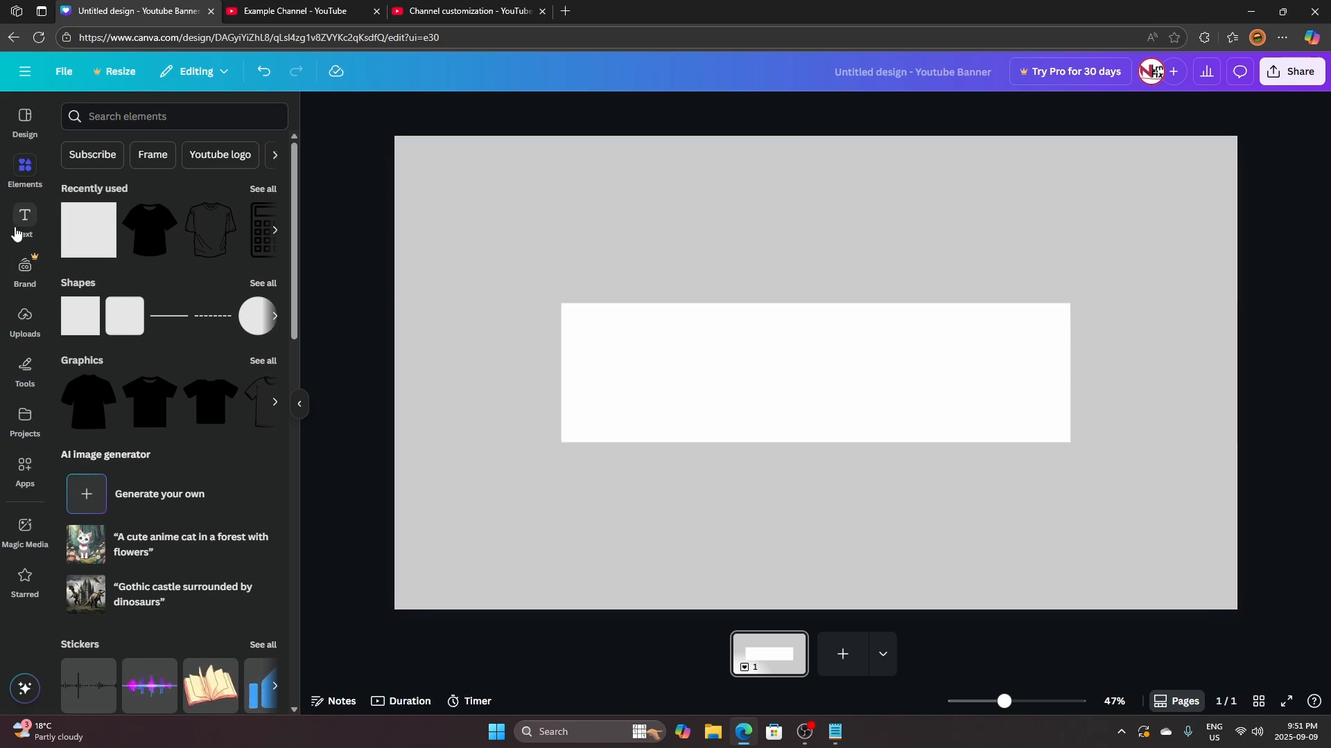
Add the text "All devices" at size 53 in the center of the white area and place a copy centered on the left block
left_click(24, 221)
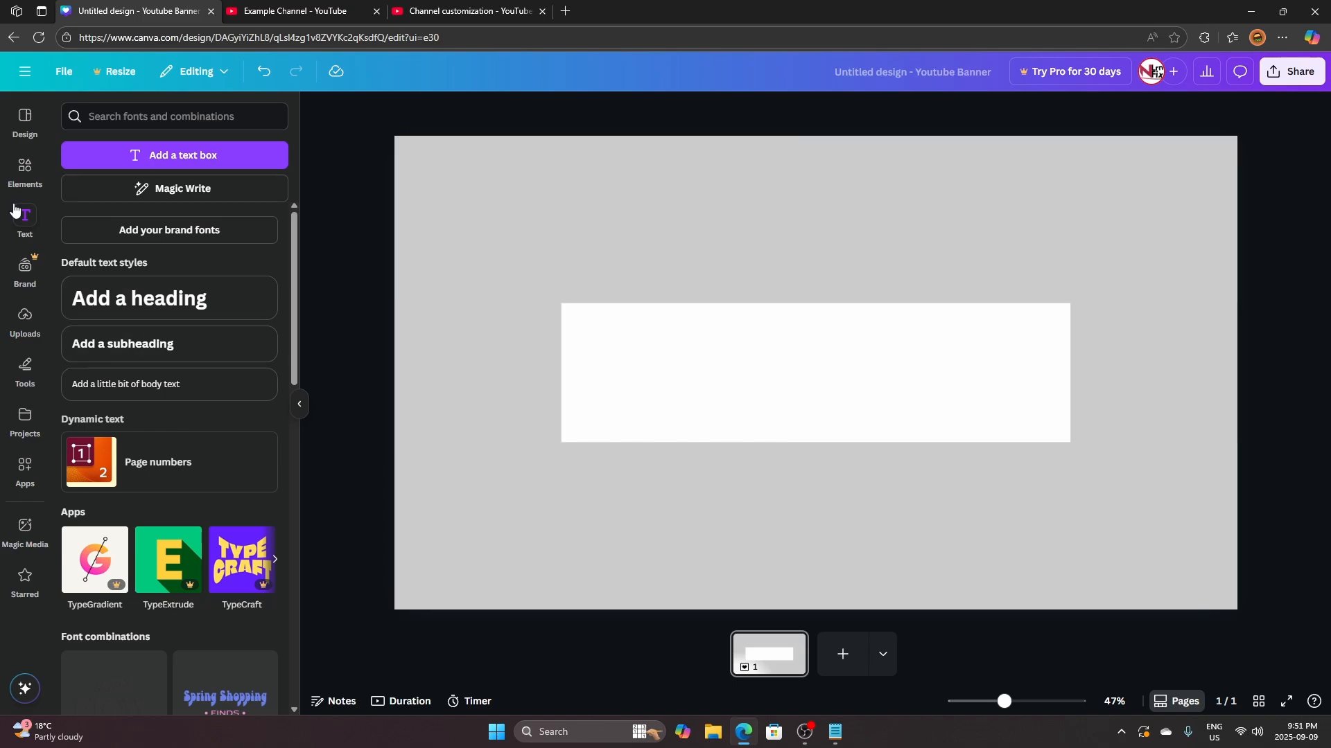
left_click(600, 383)
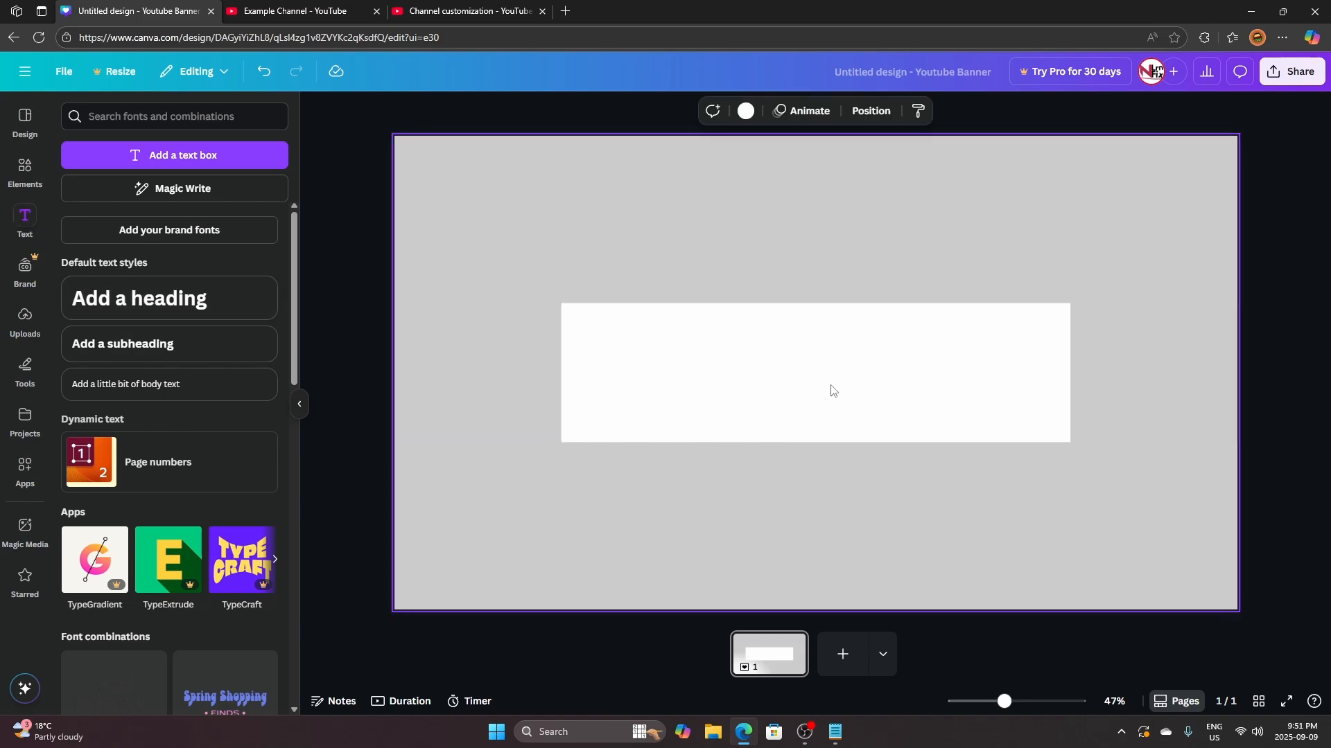
key("t")
left_click_drag(870, 381, 928, 408)
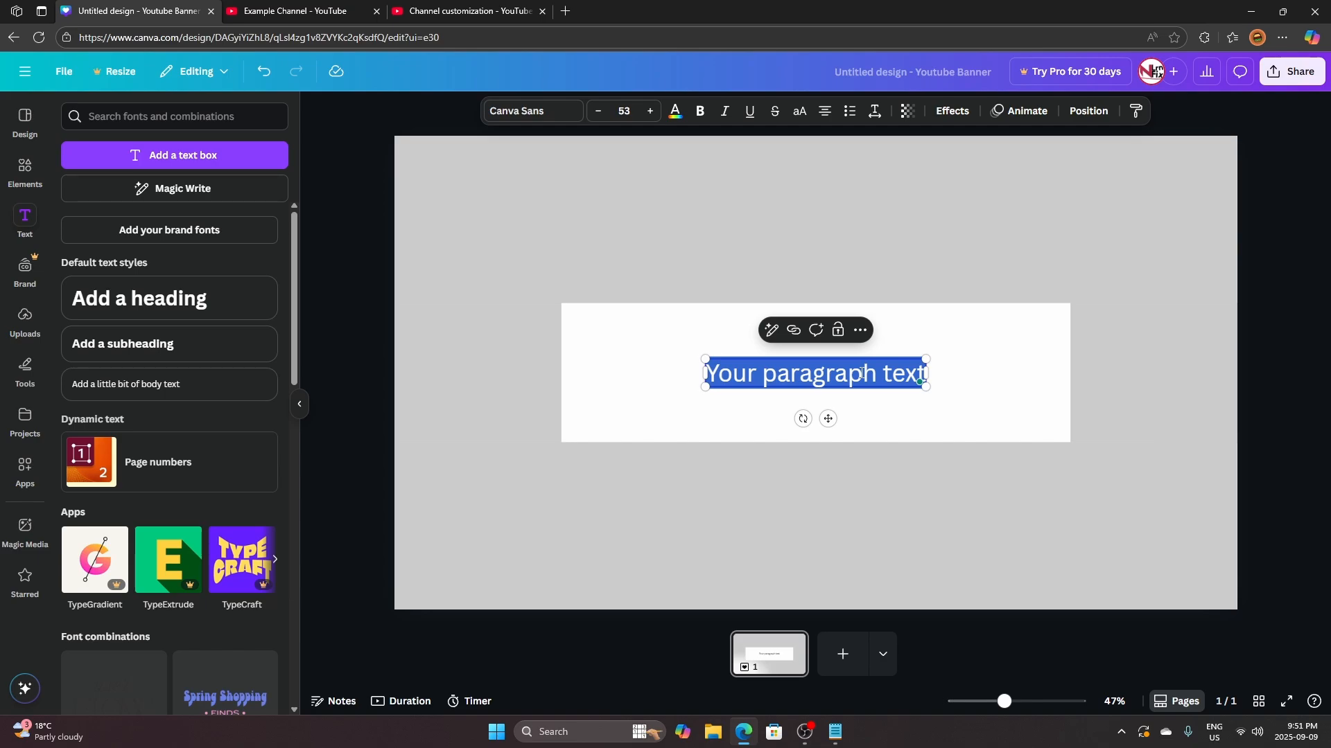
type("All devices")
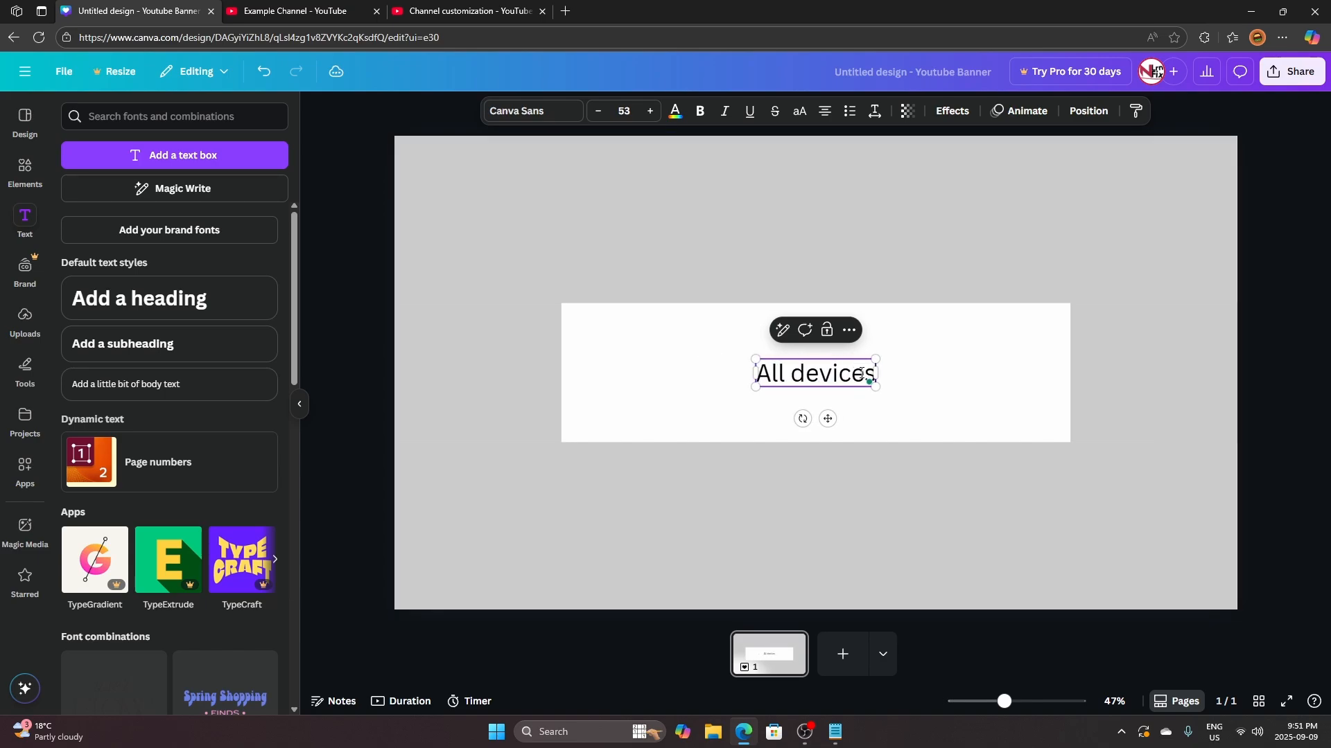
left_click(924, 390)
left_click_drag(811, 378, 476, 369)
left_click(554, 306)
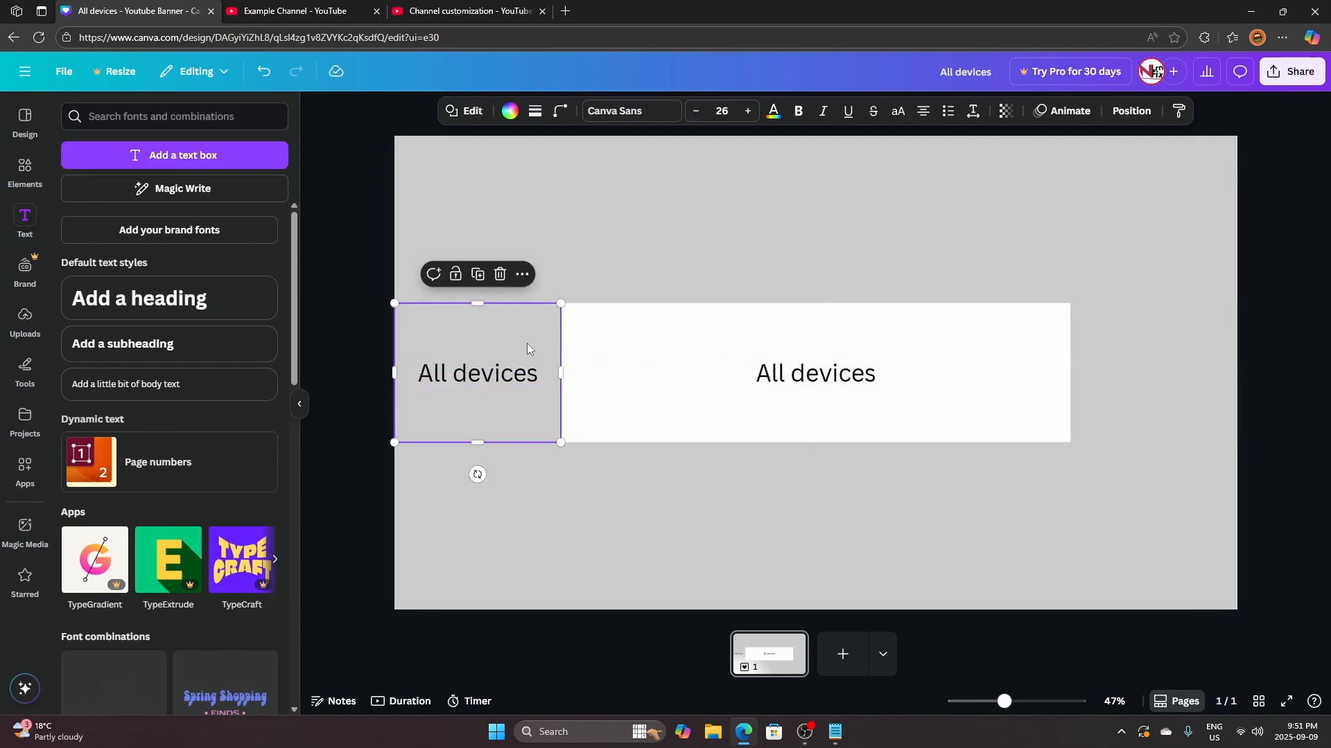
left_click(387, 307)
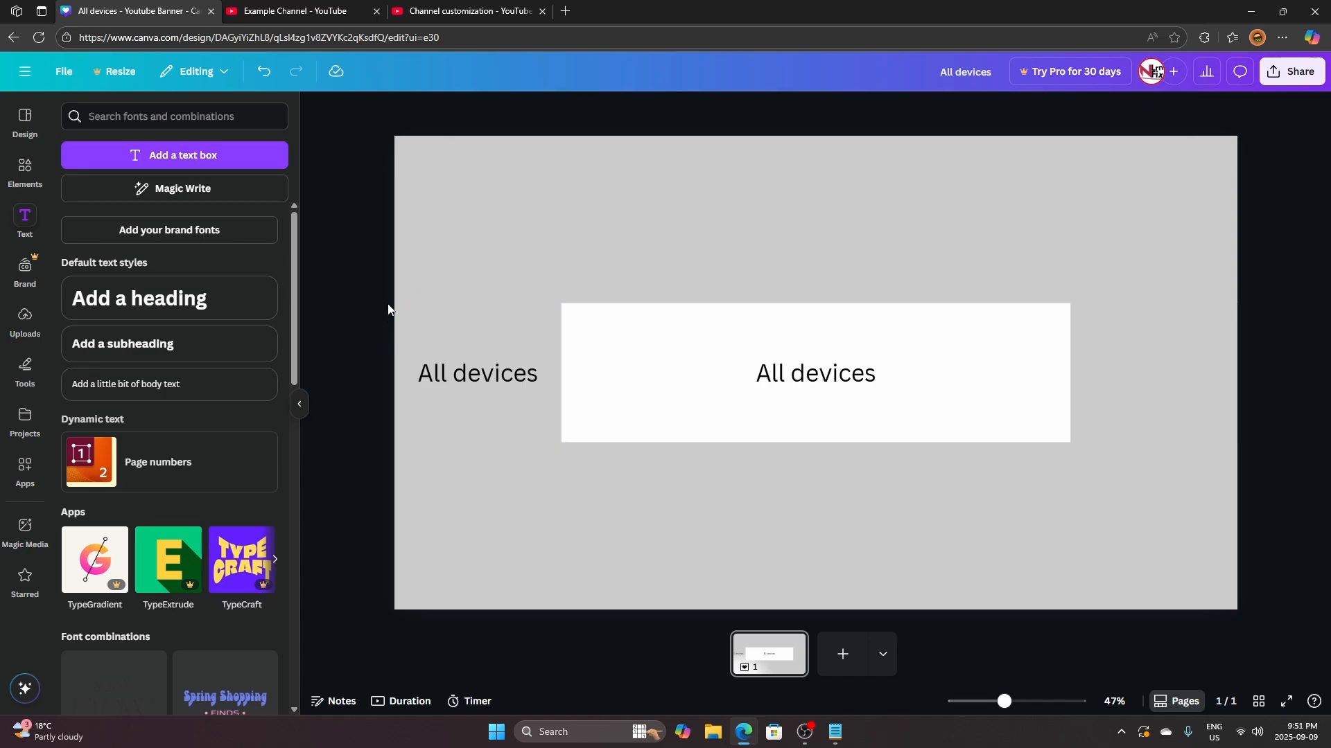
left_click_drag(391, 308, 1238, 444)
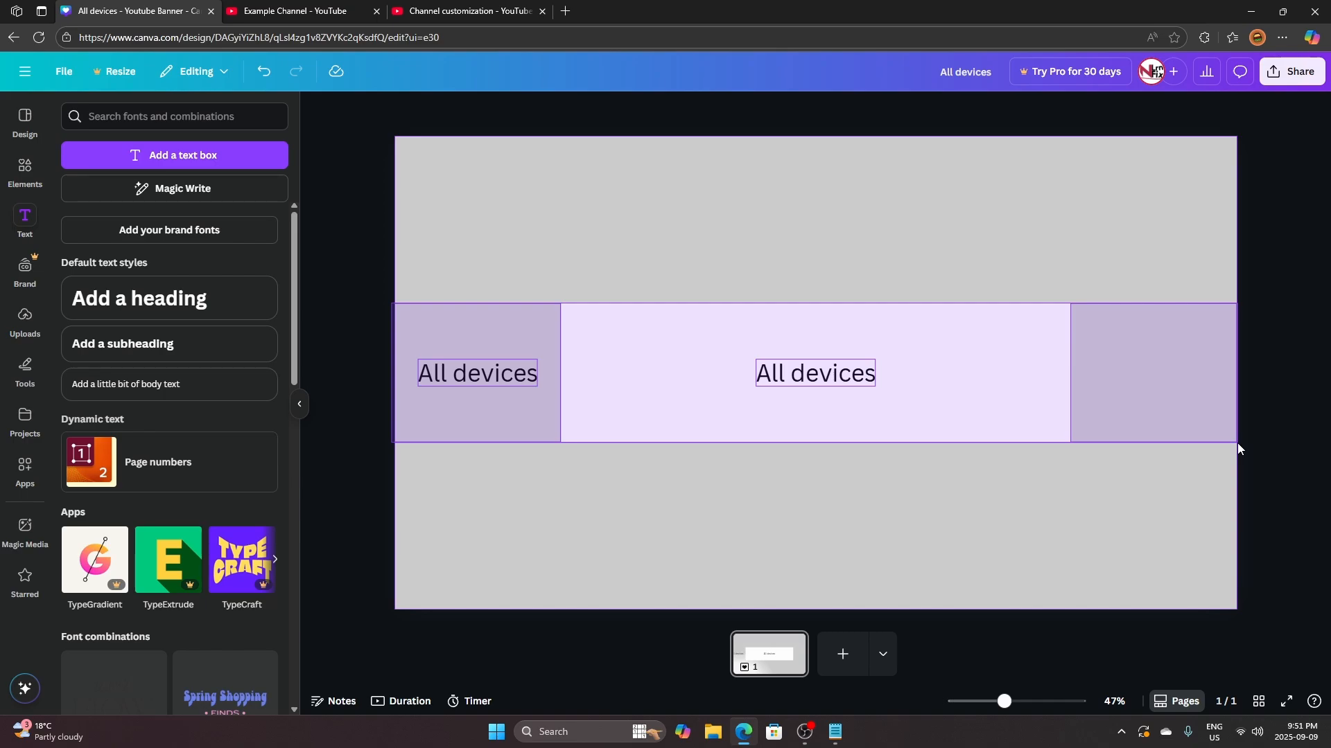
mouse_move(1237, 443)
left_mouse_down()
mouse_move(1174, 446)
mouse_move(1237, 443)
left_mouse_up()
left_click(631, 374)
Change the text of the label on the left block to "Desktop View"
left_click(483, 374)
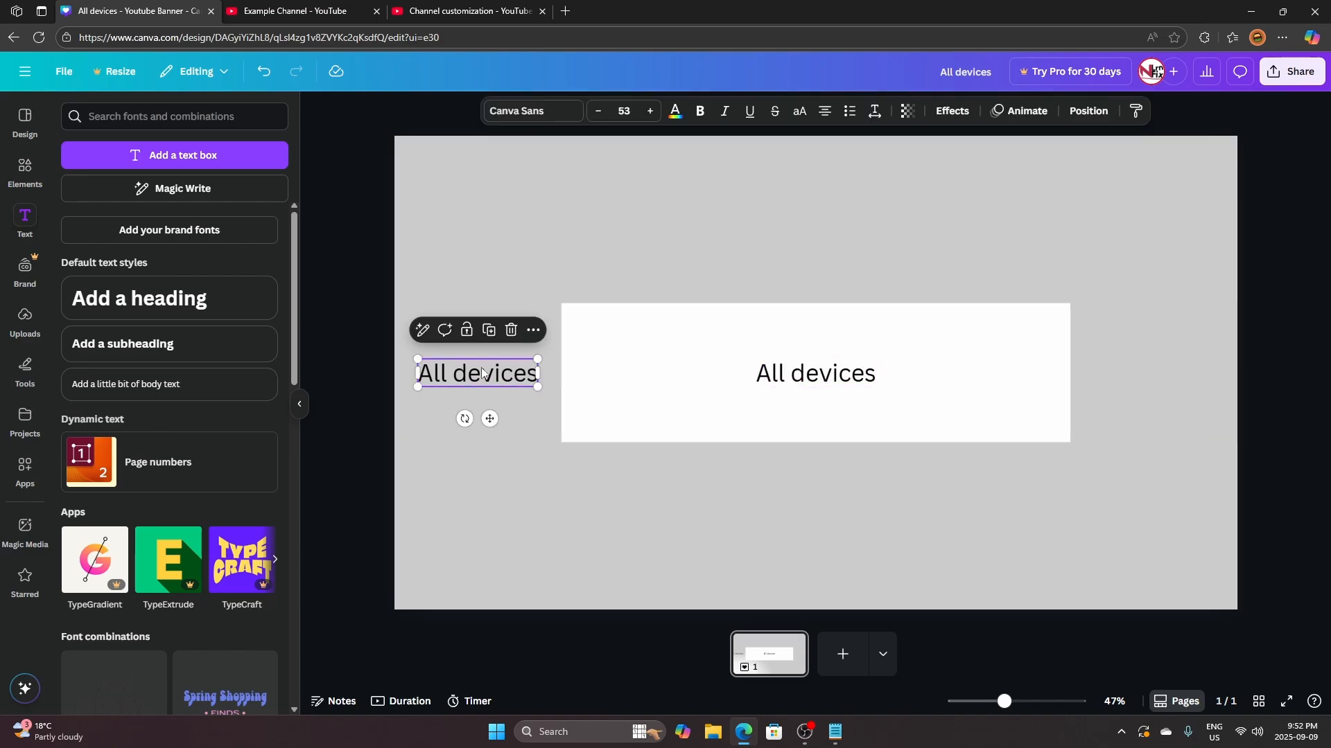
left_click_drag(483, 374, 479, 376)
double_click(479, 376)
type("Desk")
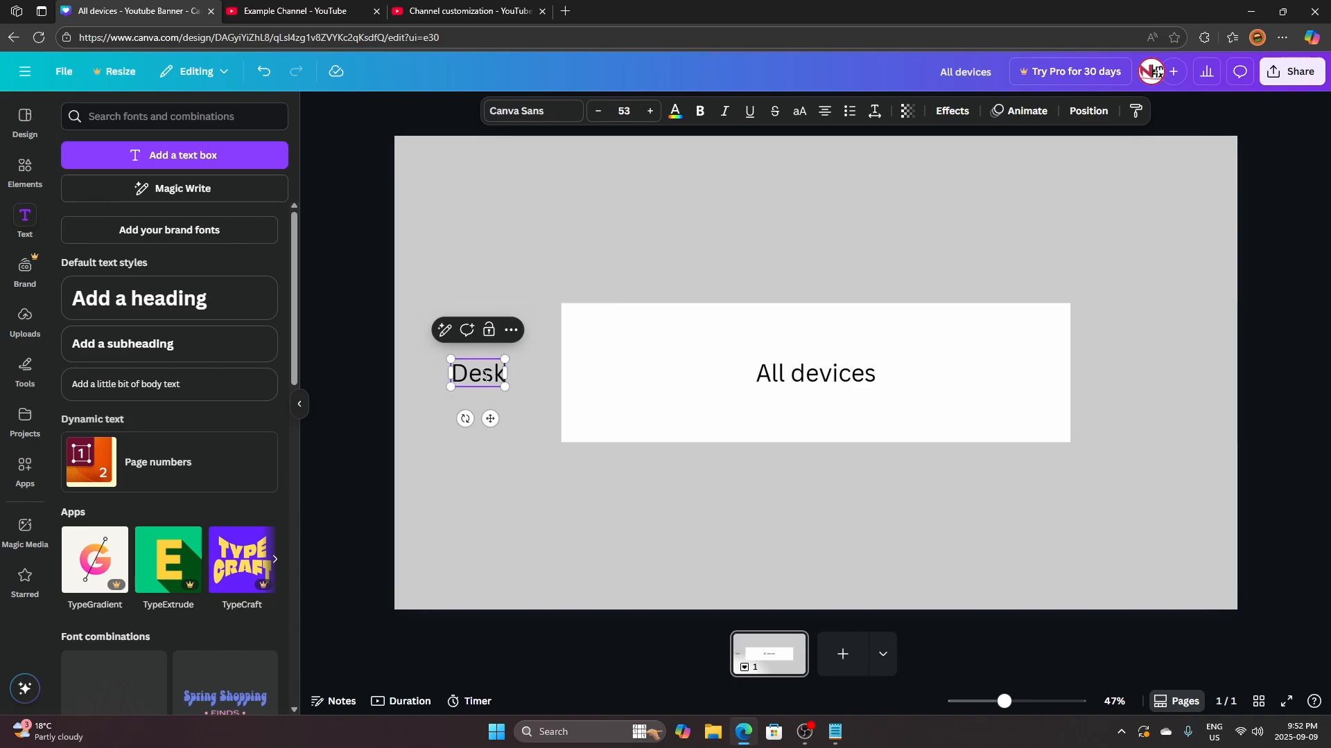
type("top View")
left_click(690, 389)
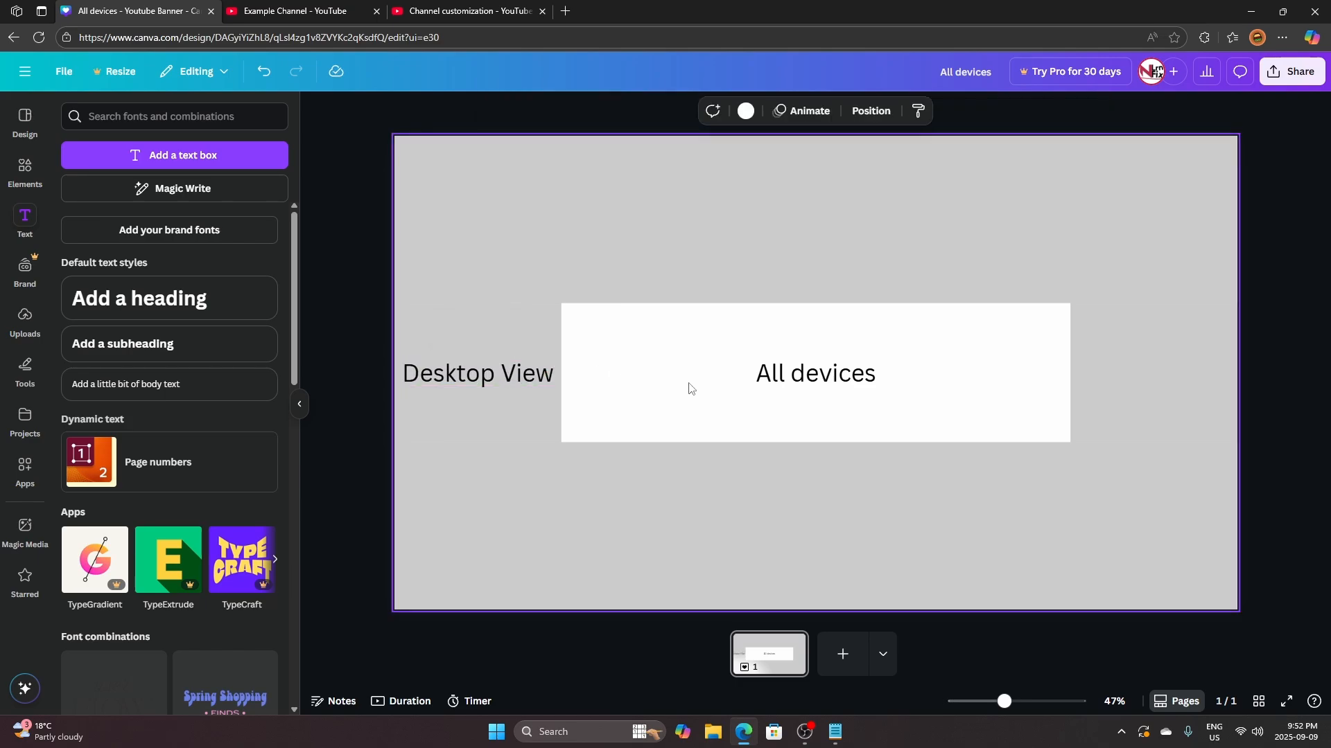
Copy the central "All devices" label into the middle of the upper block and change the copy's text to "TV"
left_click(821, 381)
key("ctrl+c")
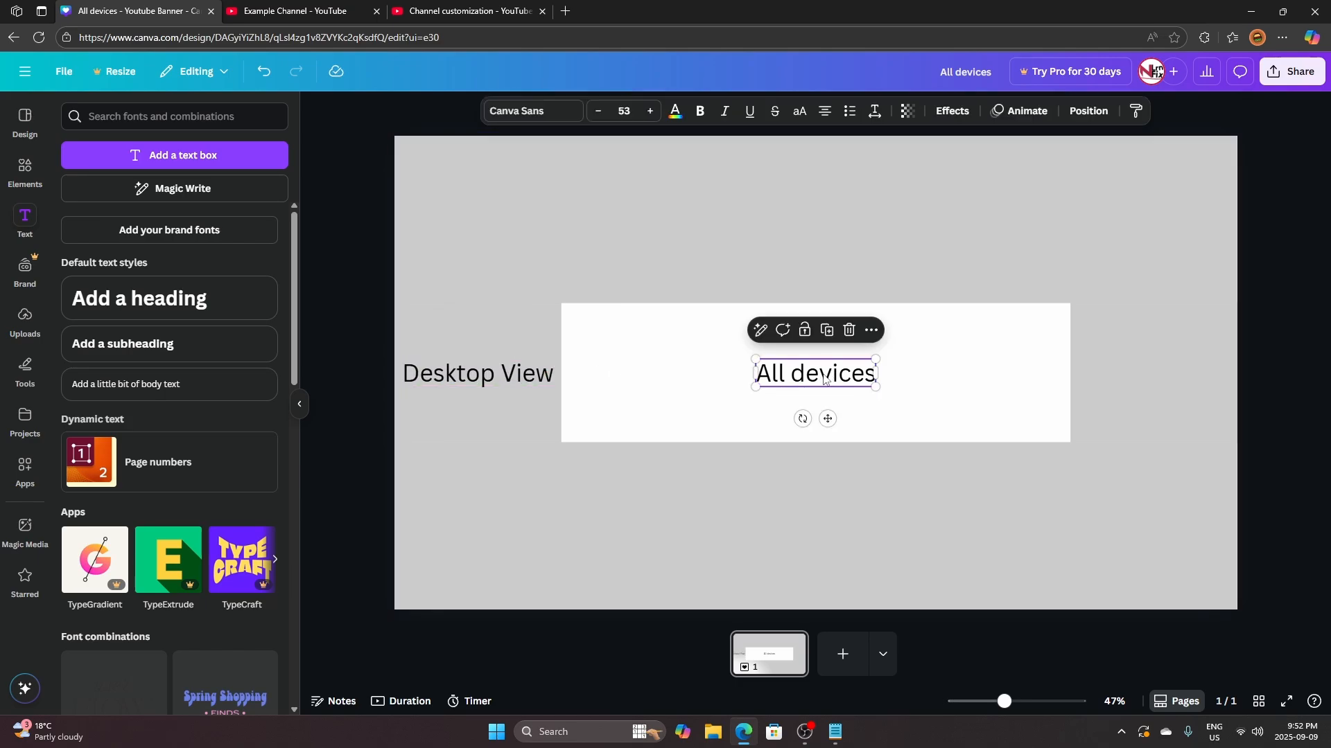
key("ctrl+v")
left_click_drag(819, 380, 813, 221)
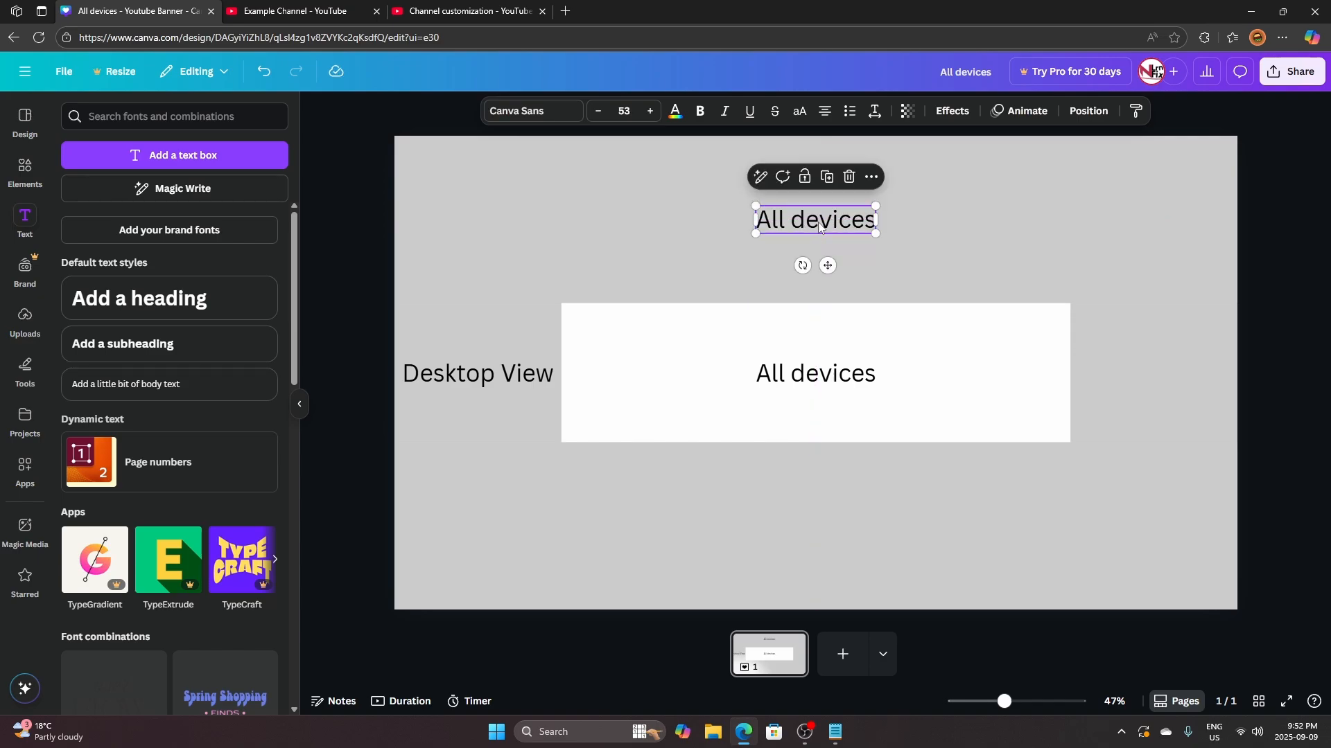
double_click(828, 229)
type("TV")
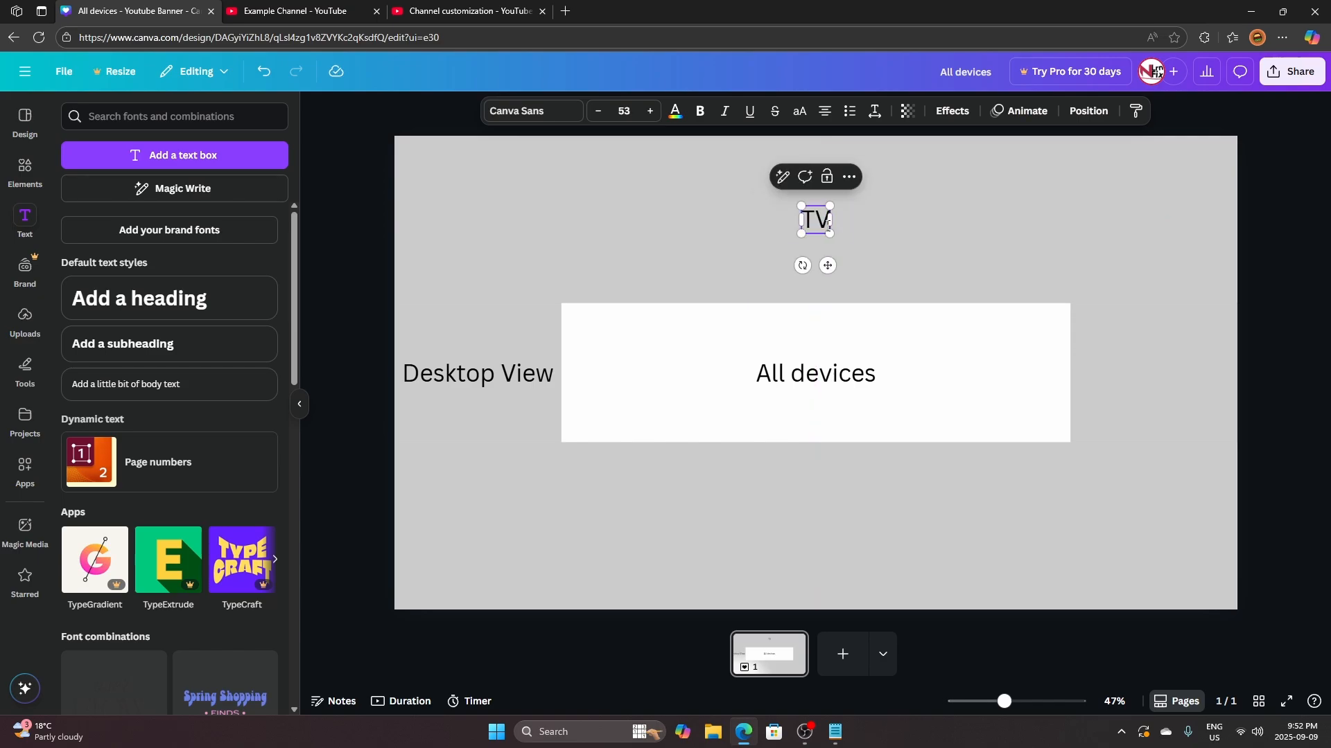
left_click(866, 380)
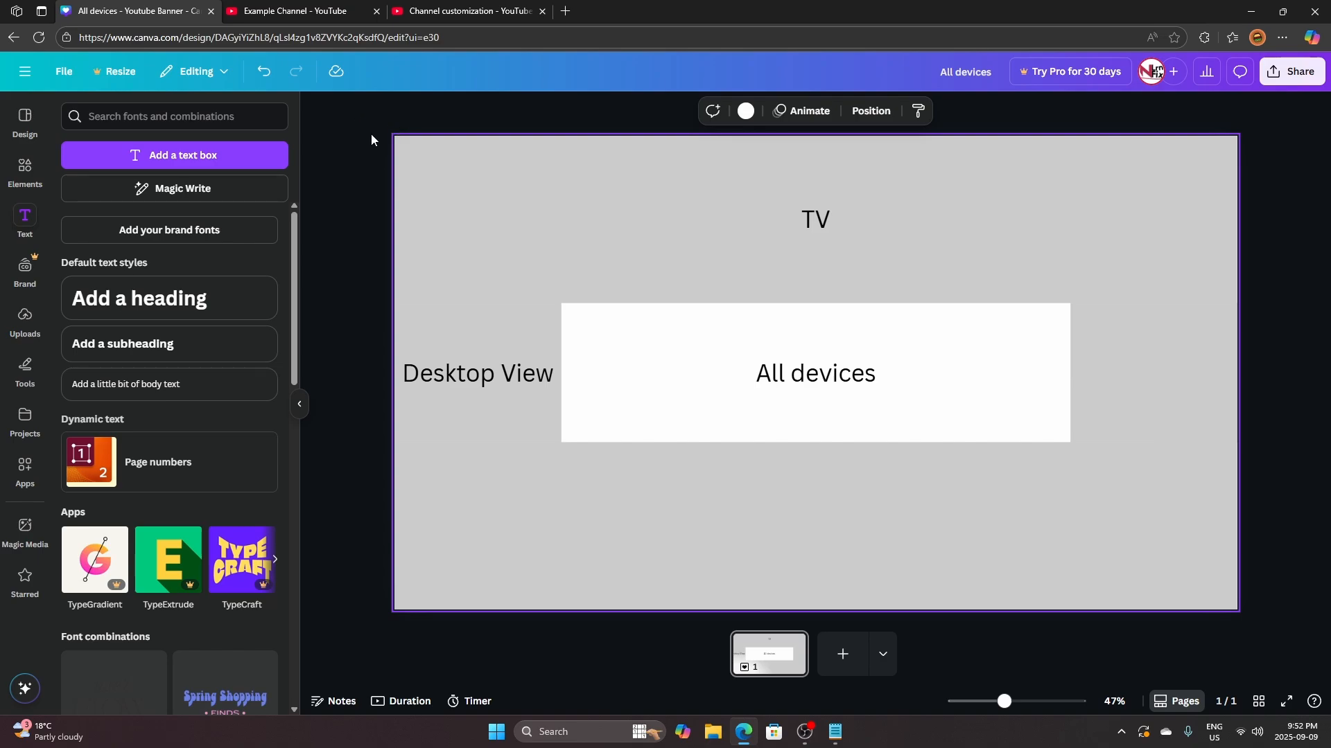
left_click_drag(382, 132, 414, 185)
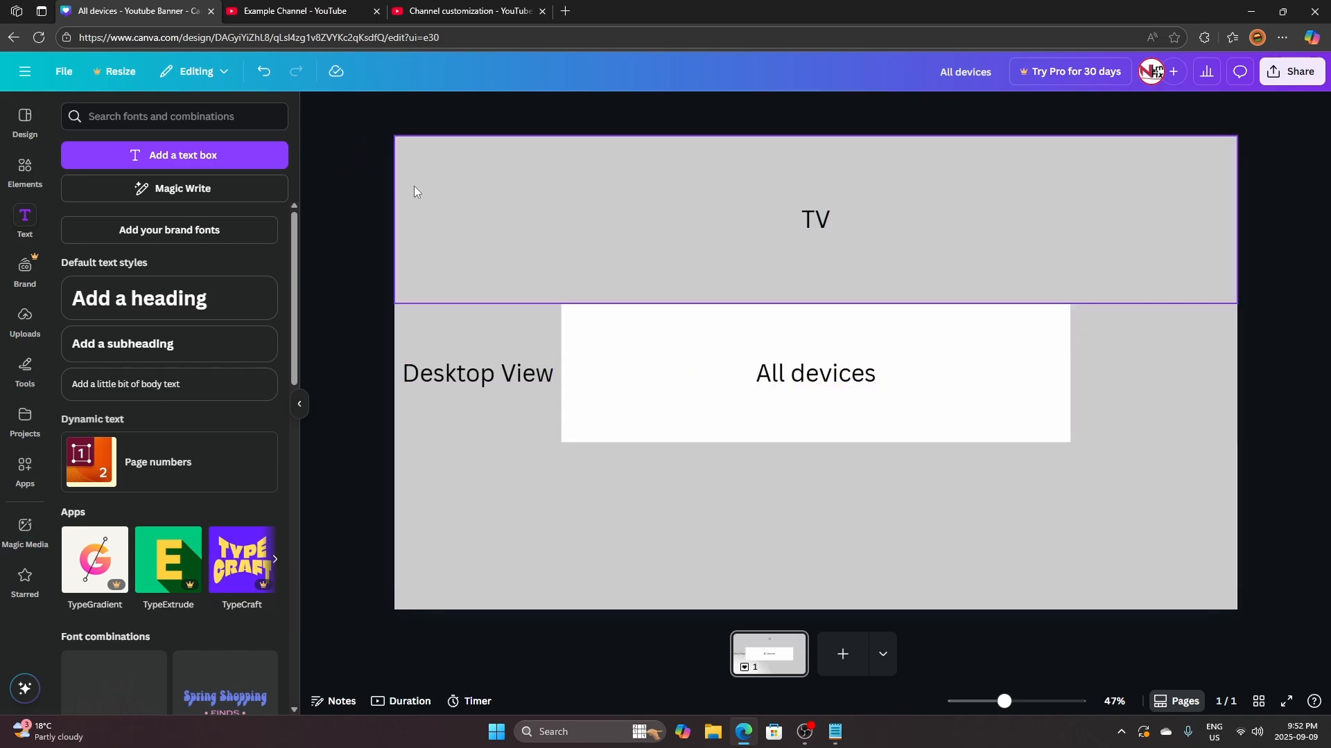
left_click(634, 270)
left_click(666, 355)
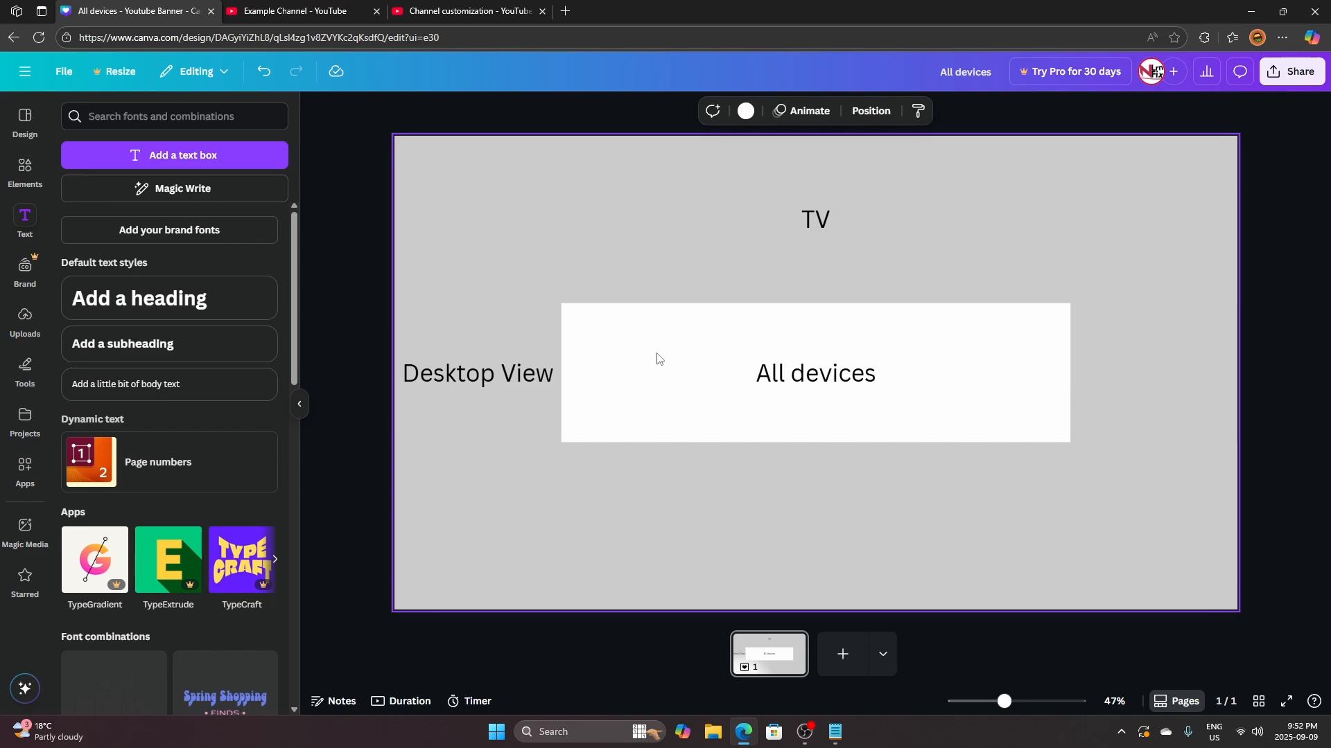
Lock the upper, left, right and lower translucent blocks together
left_click(627, 262)
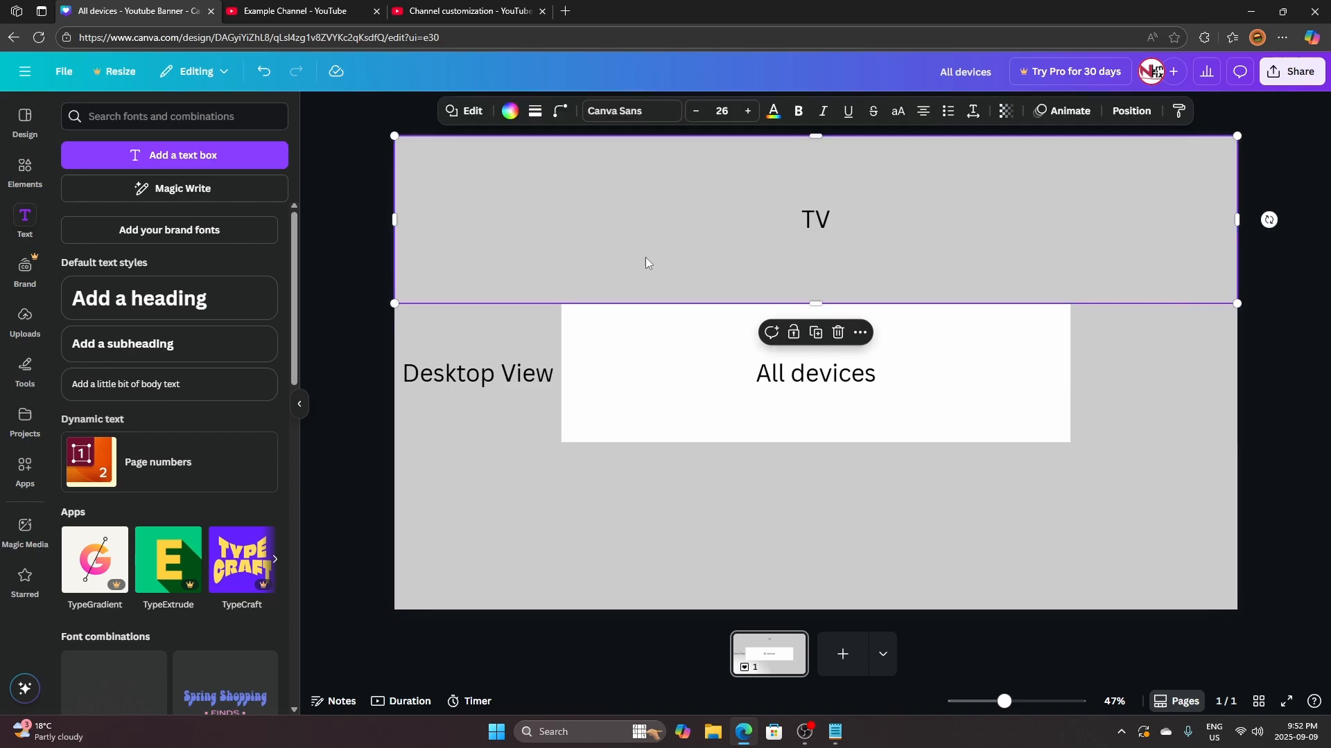
left_click(520, 307, "shift")
left_click(1132, 343, "shift")
left_click(984, 471, "shift")
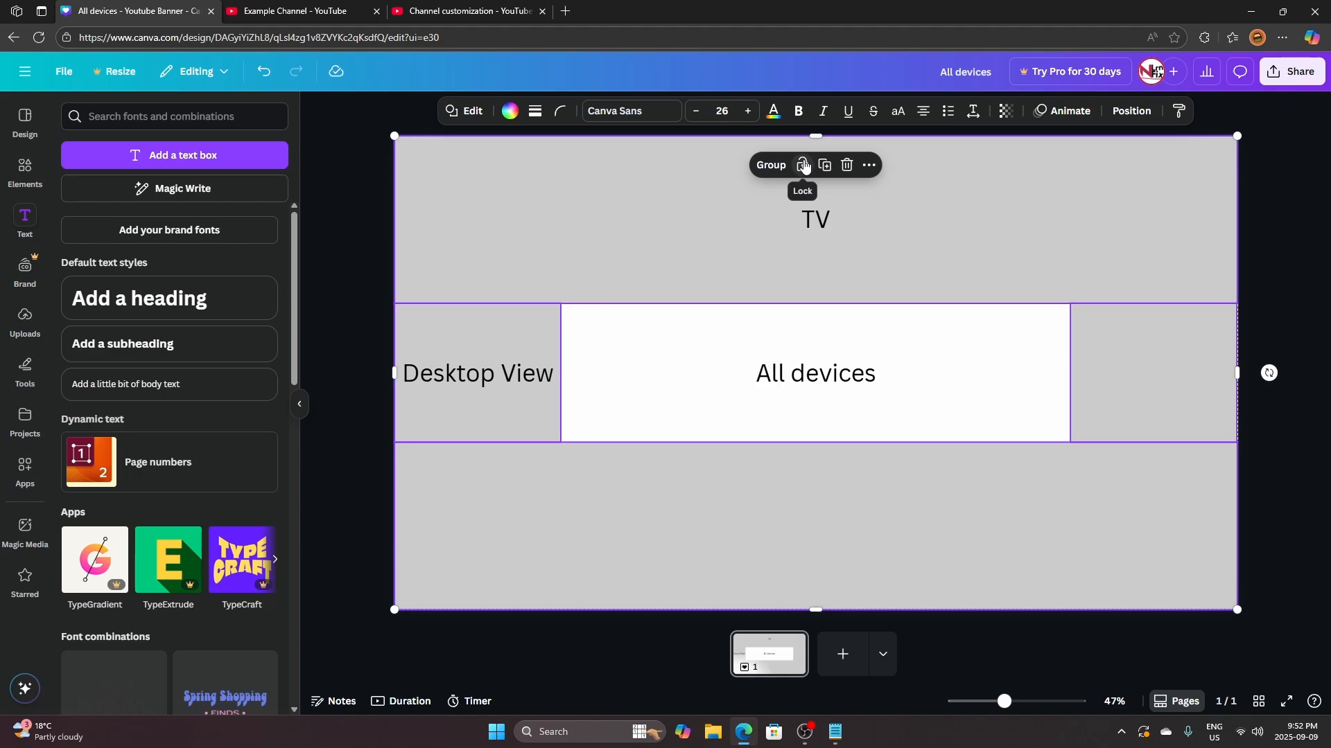
left_click(803, 166)
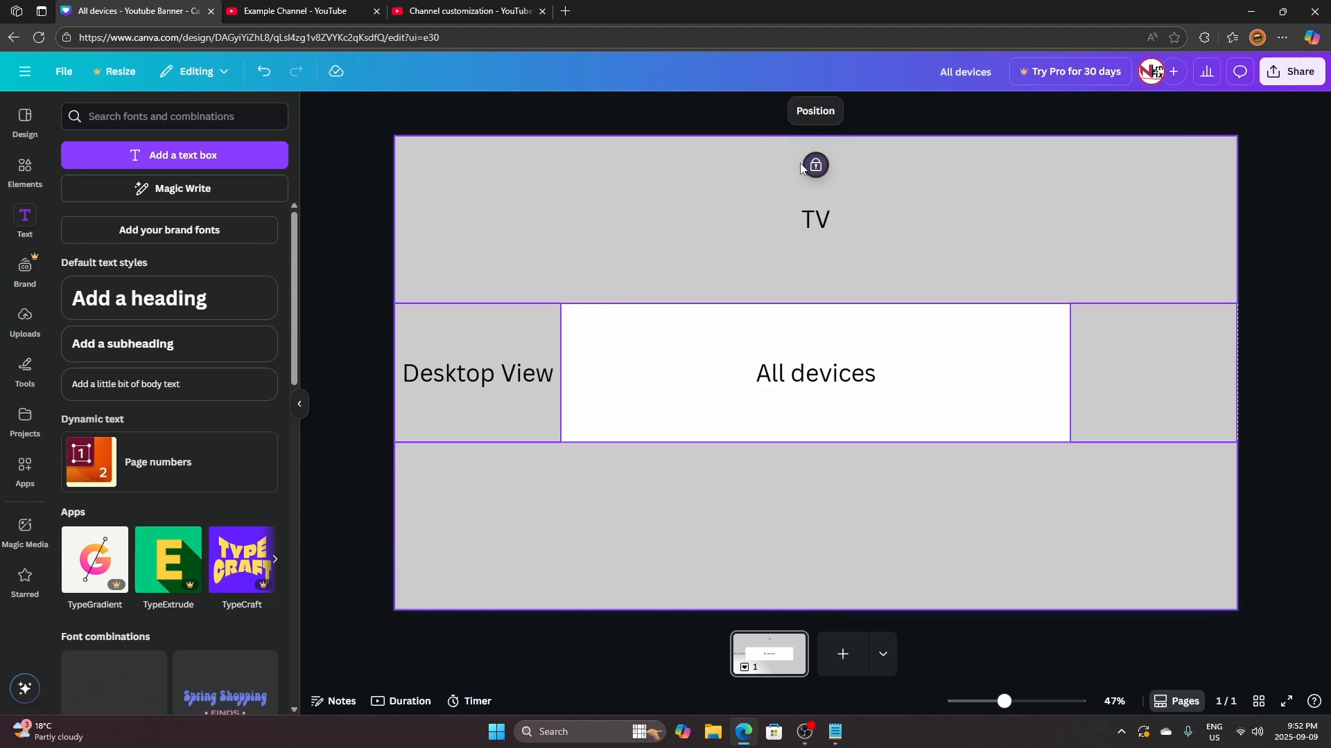
left_click(672, 338)
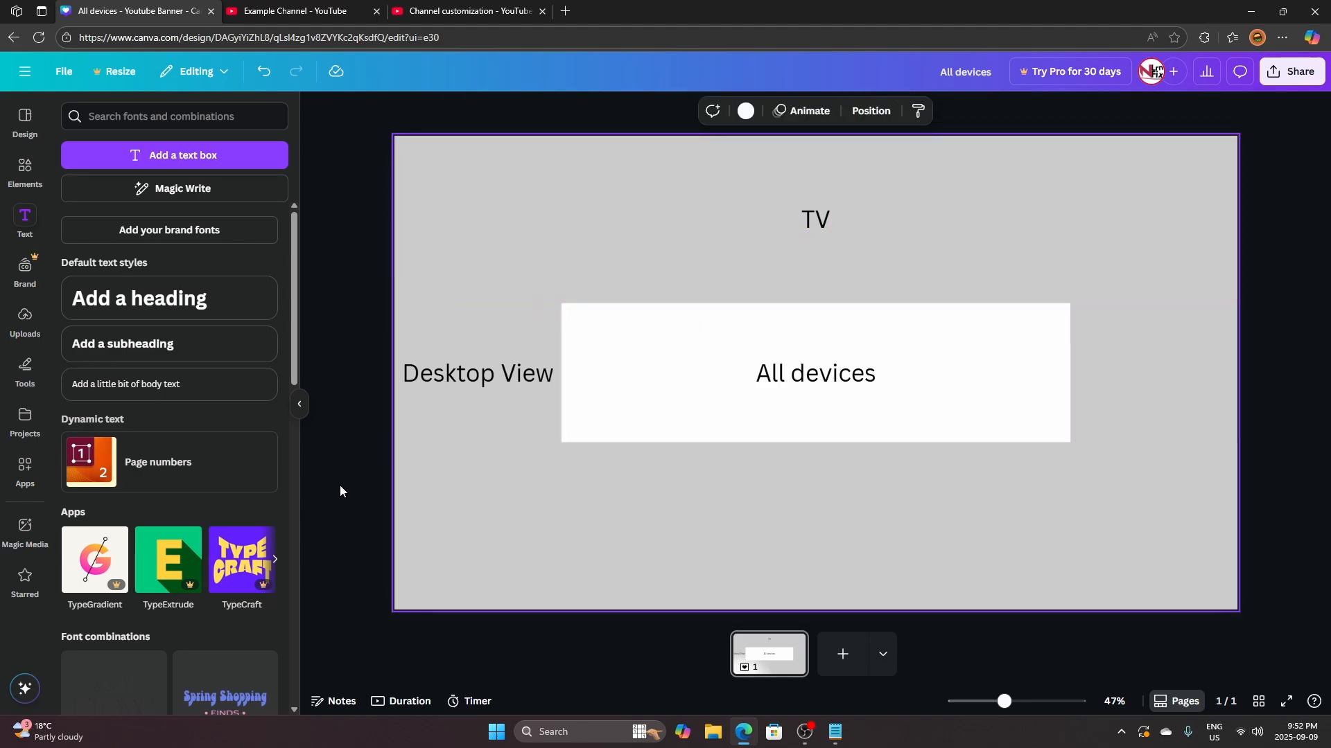
Try to move the three text labels together over the locked blocks, and undo the move
left_click_drag(409, 431, 1042, 181)
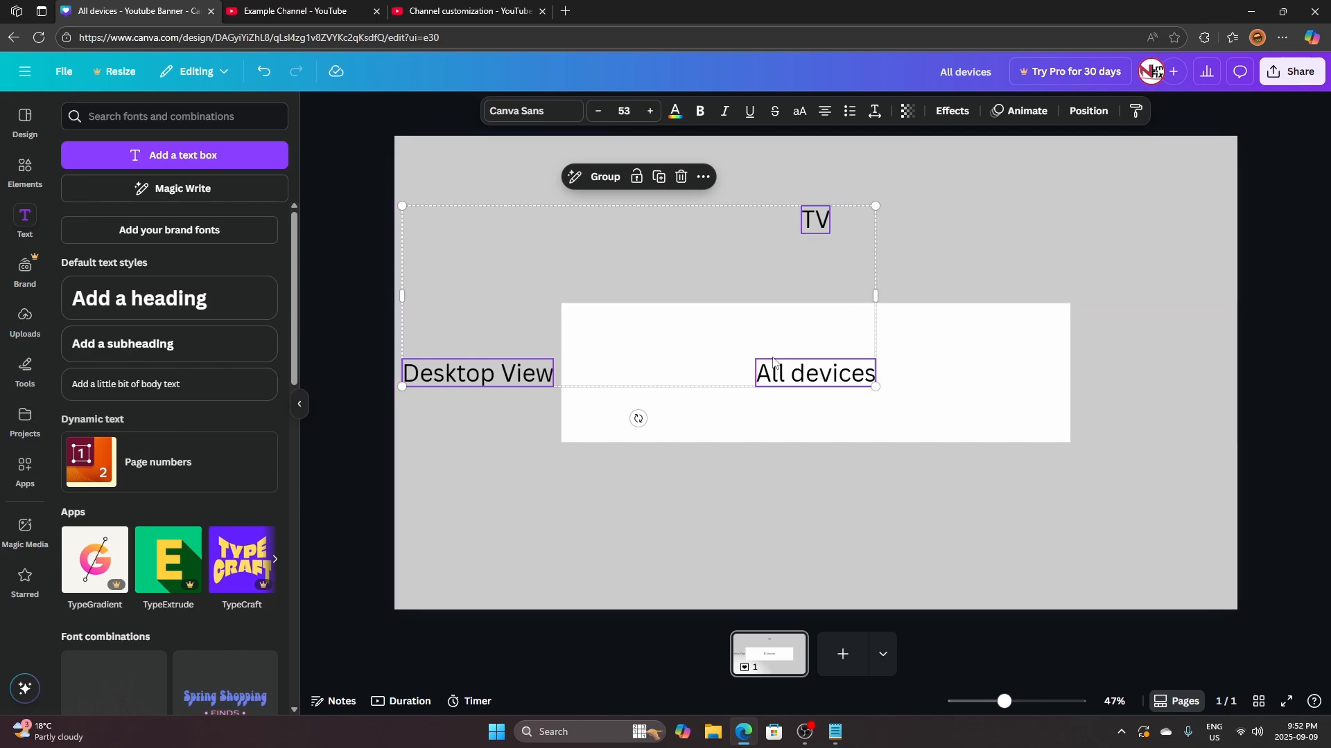
left_click_drag(785, 376, 855, 400)
left_click(710, 364)
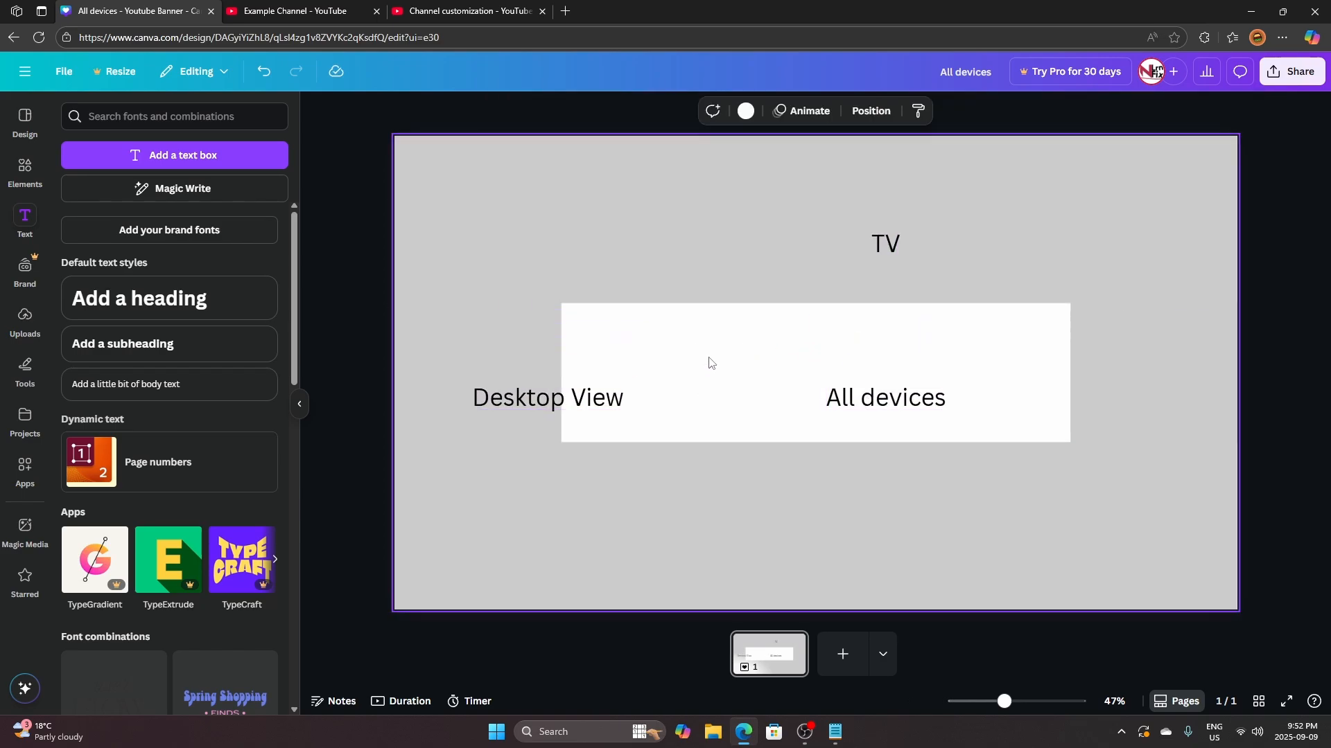
key("ctrl+z")
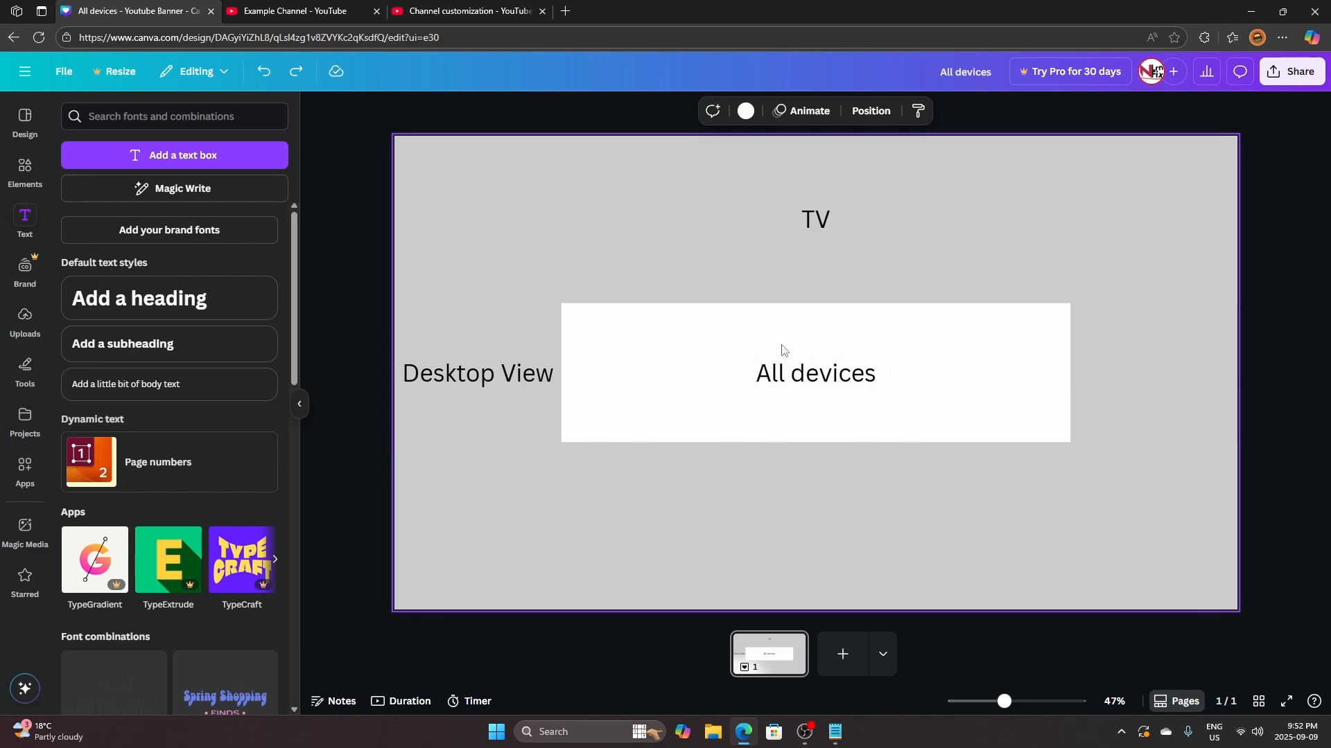
Duplicate the labeled template page as page 2
left_click(780, 663)
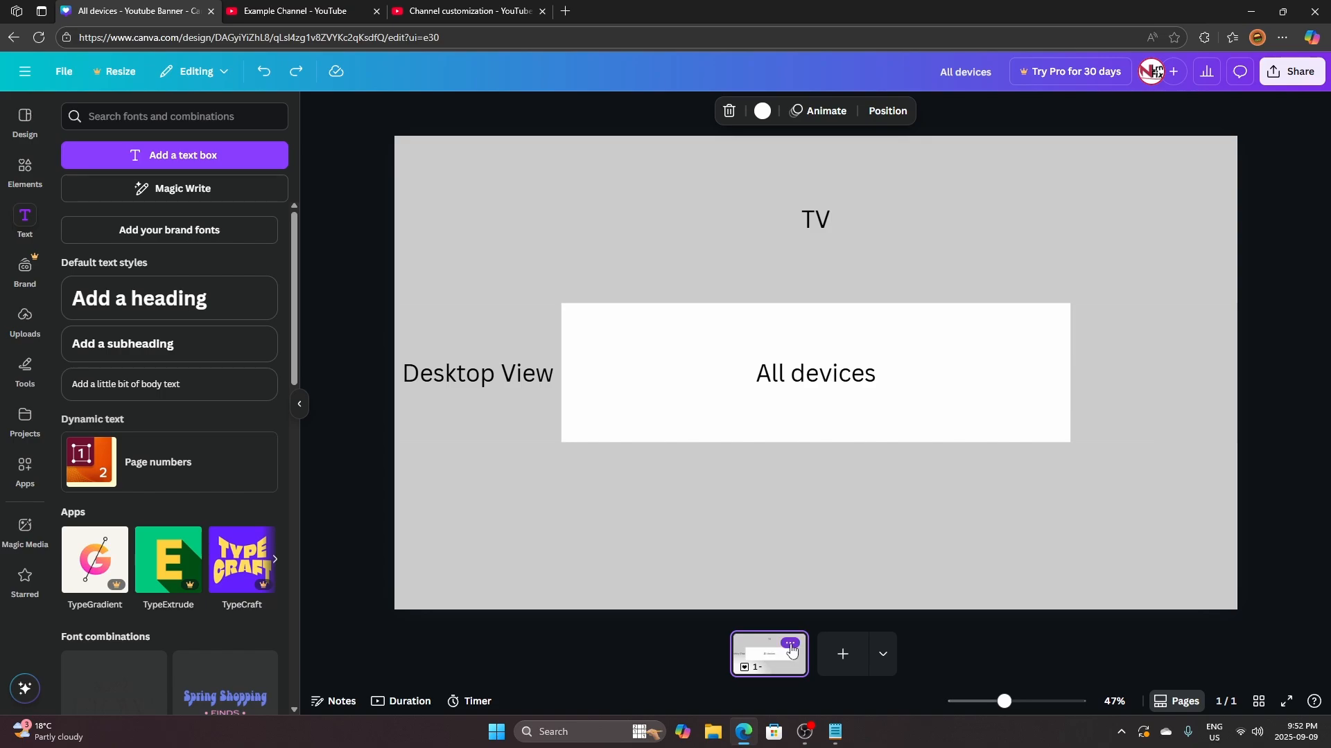
left_click(790, 644)
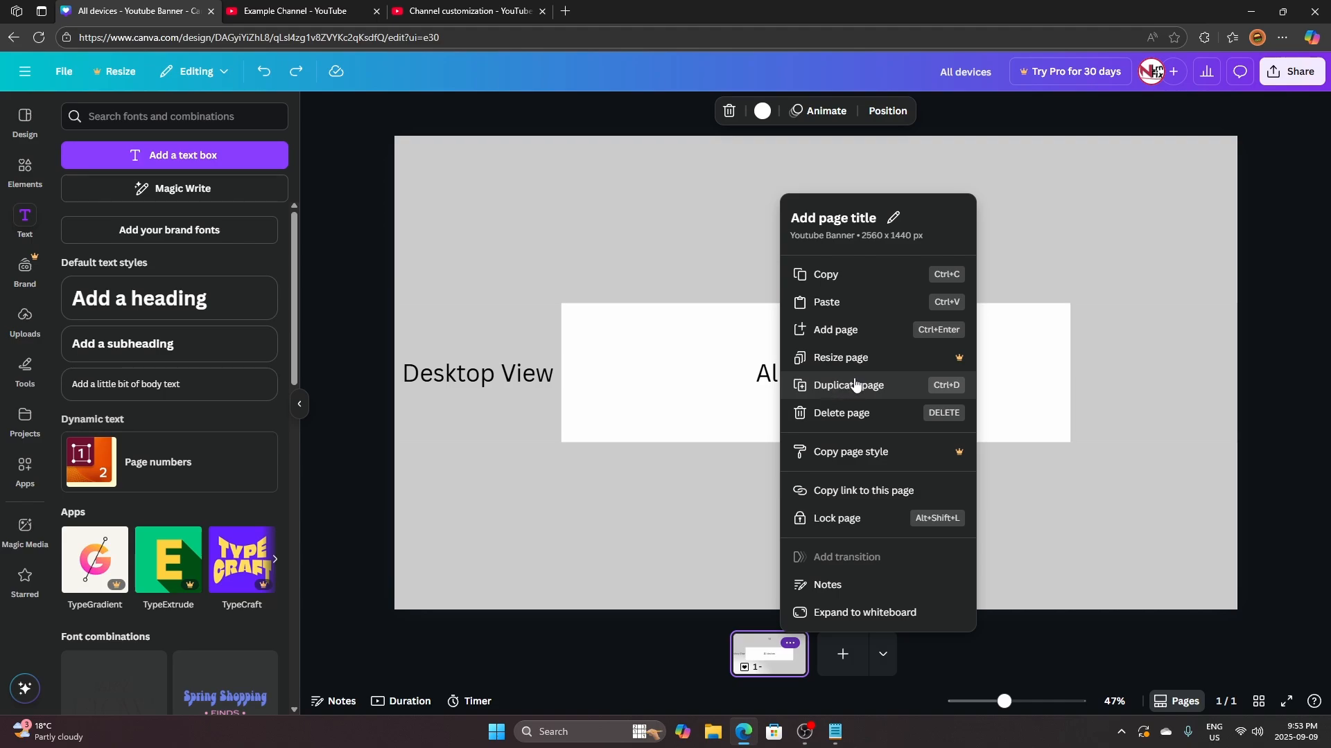
left_click(660, 669)
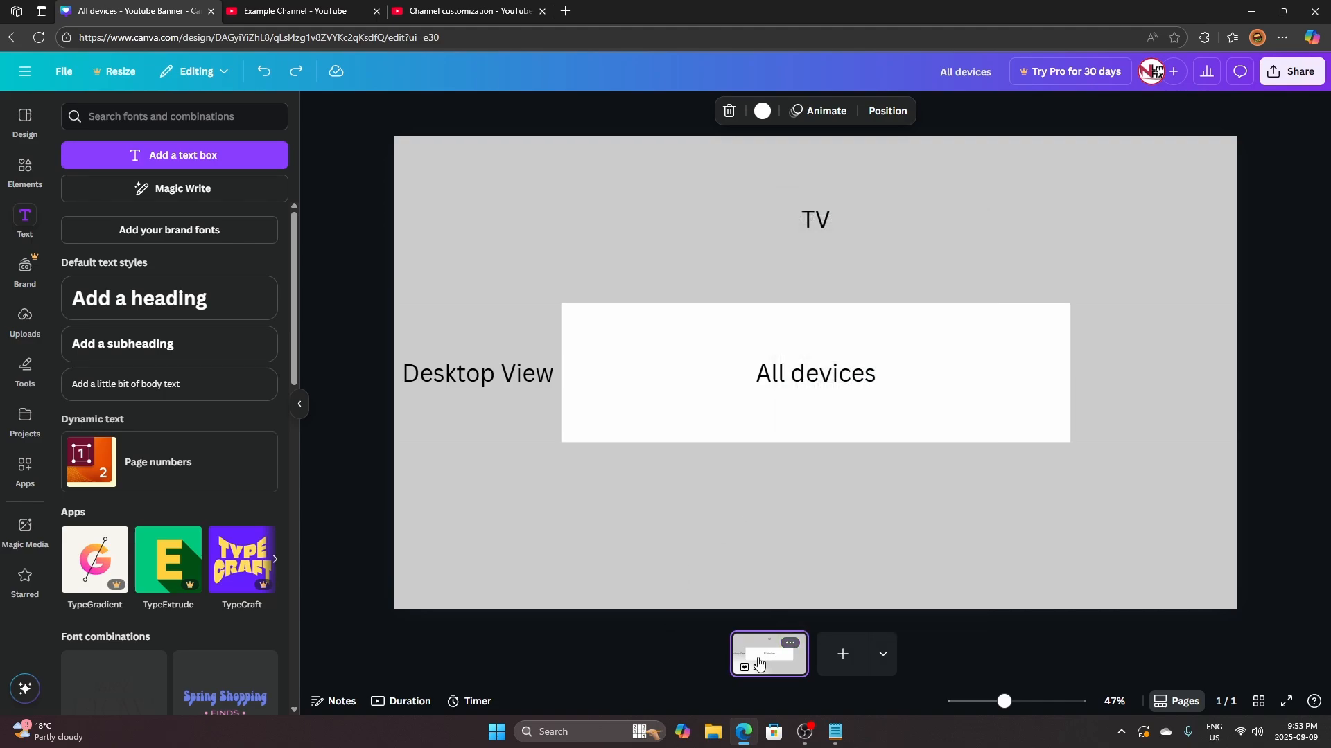
key("ctrl+d")
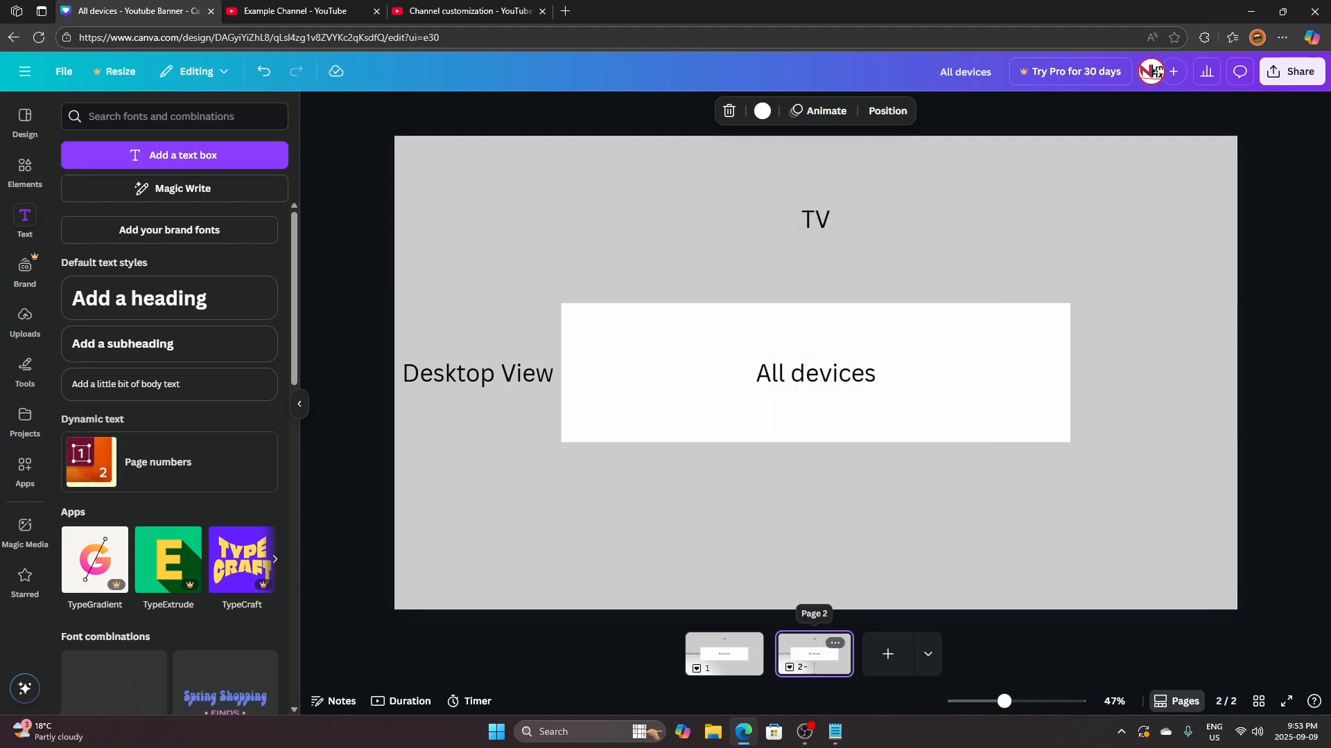
Delete the "All devices", "TV" and "Desktop View" labels from page 2
left_click(815, 374)
left_click(815, 222, "shift")
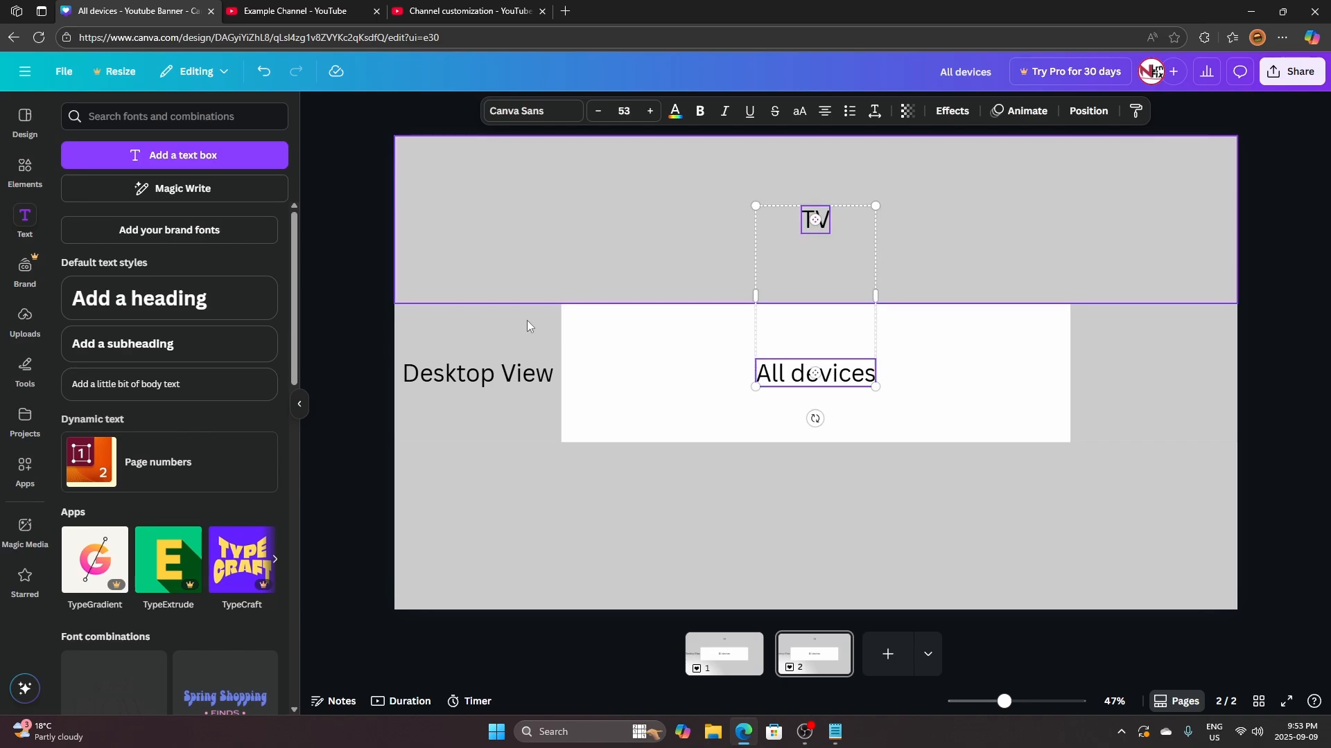
left_click(437, 381, "shift")
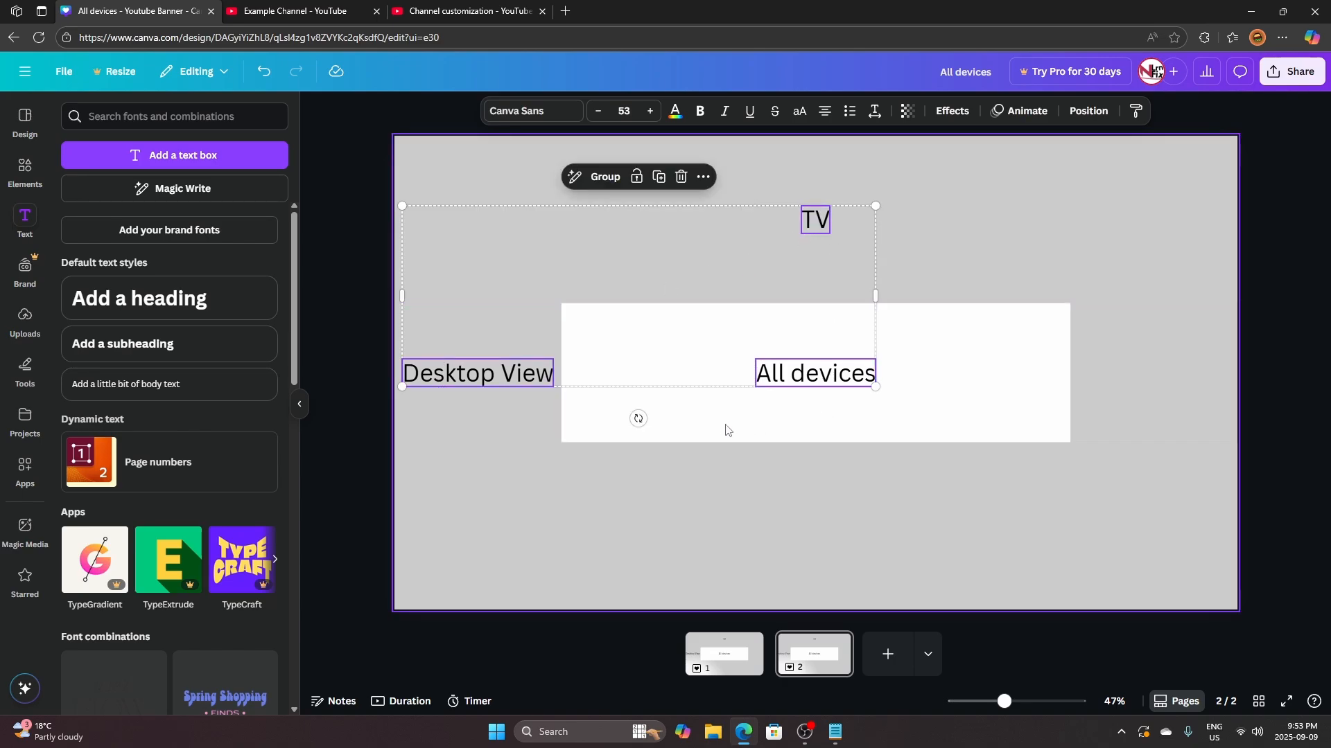
key("Delete")
left_click(762, 397)
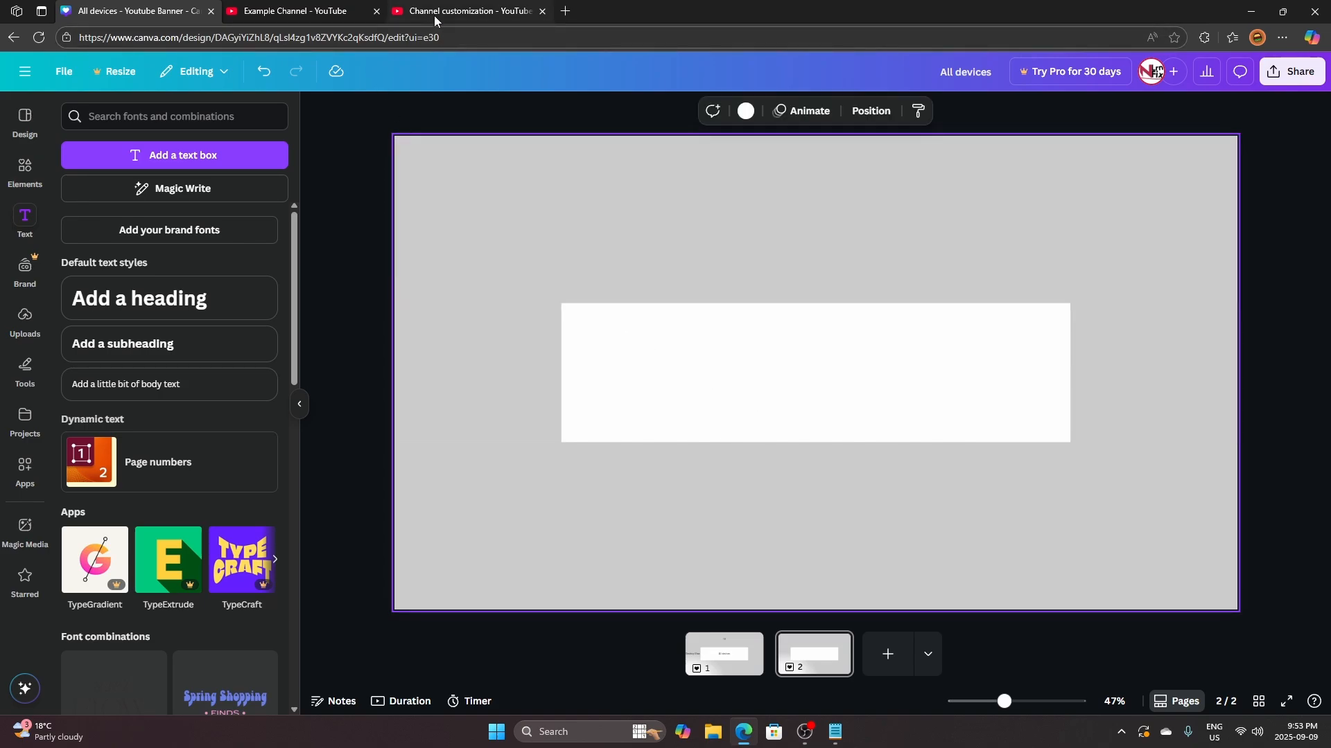
Check the example channel's banner, then add a text box to page 2 and enlarge it to about font size 61
left_click(346, 8)
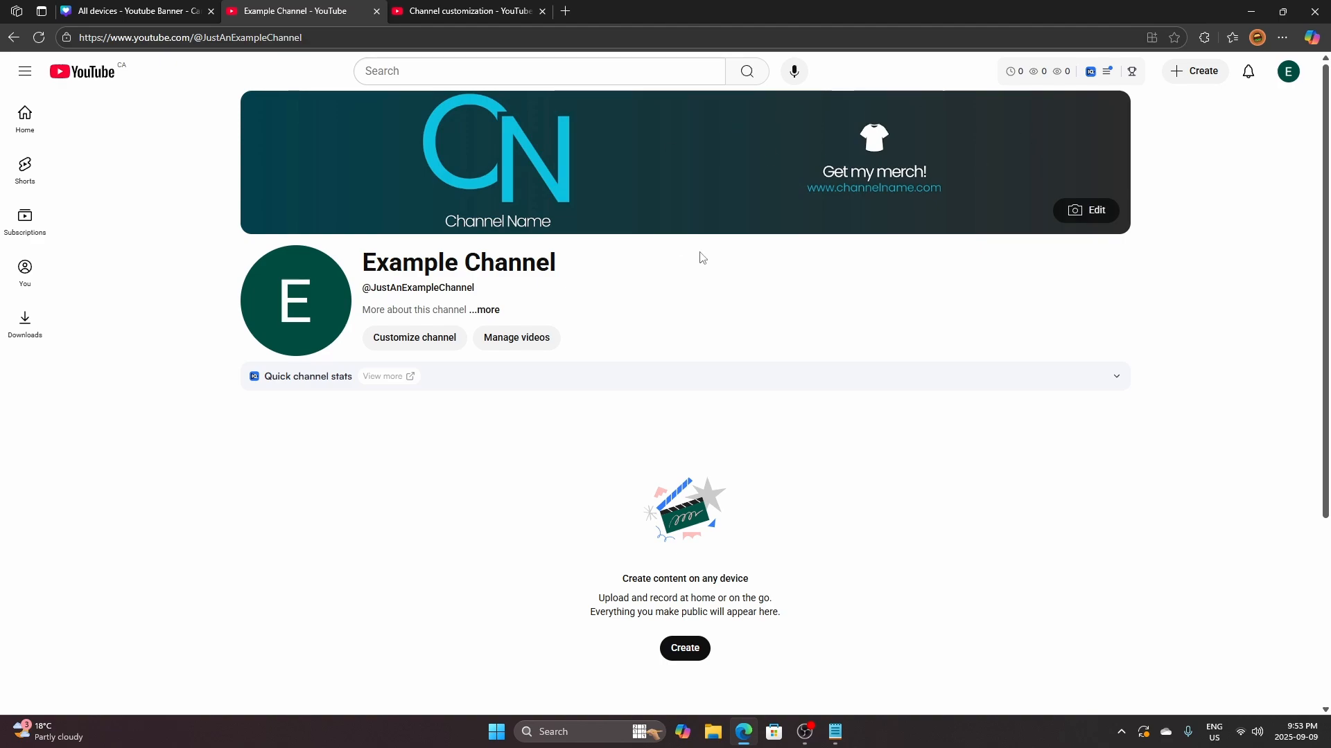
left_click(144, 9)
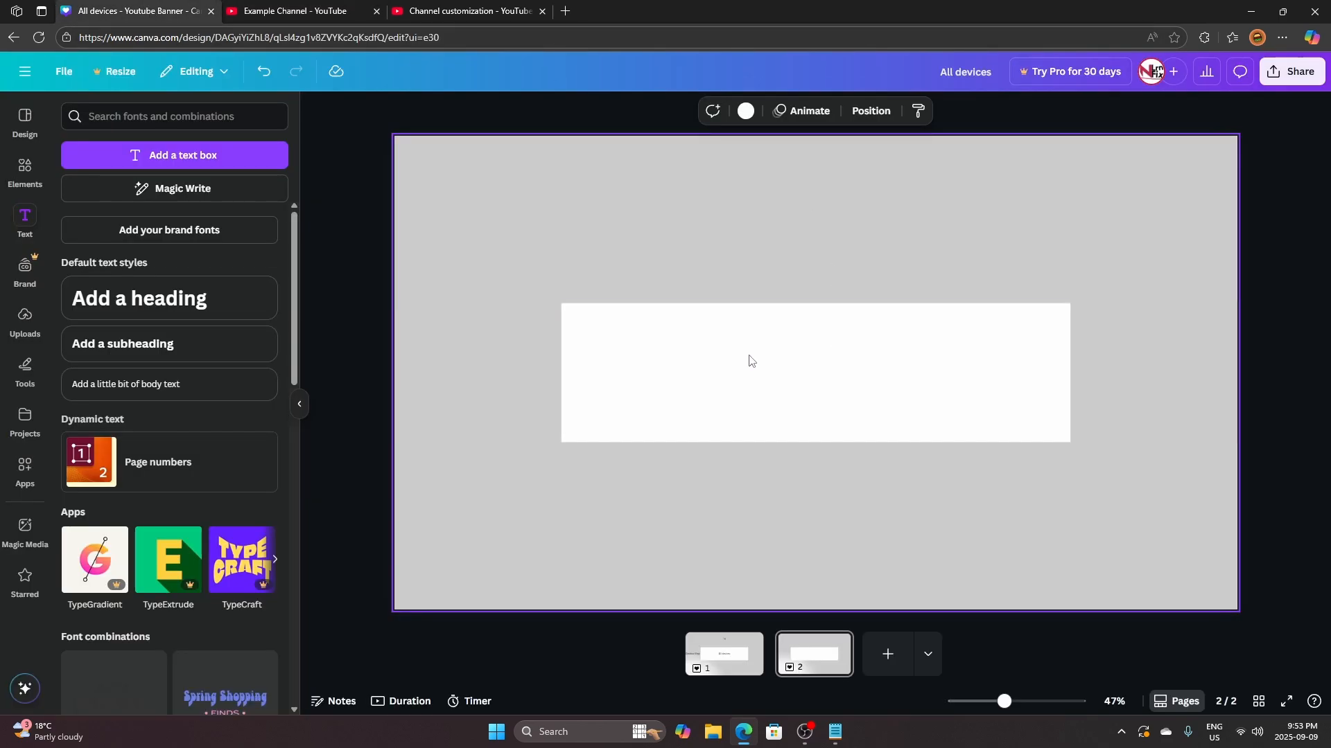
key("t")
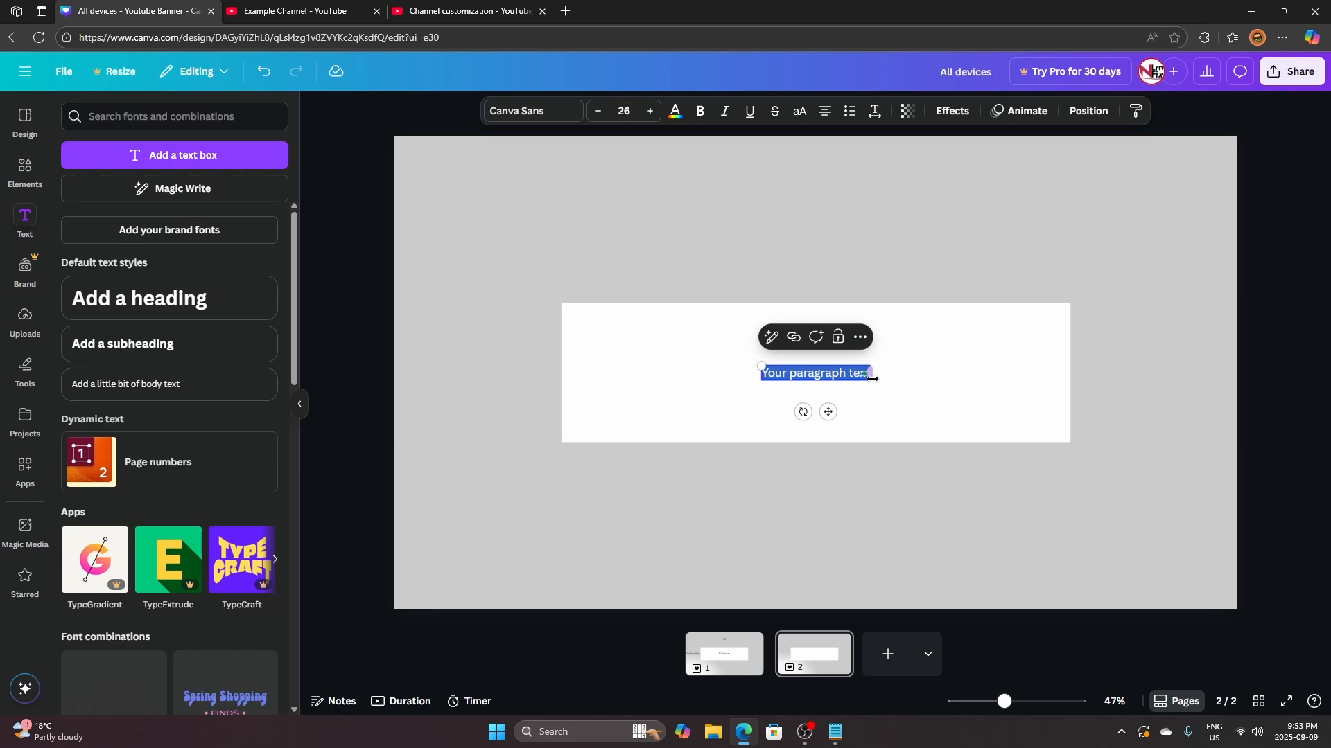
left_click_drag(871, 378, 942, 390)
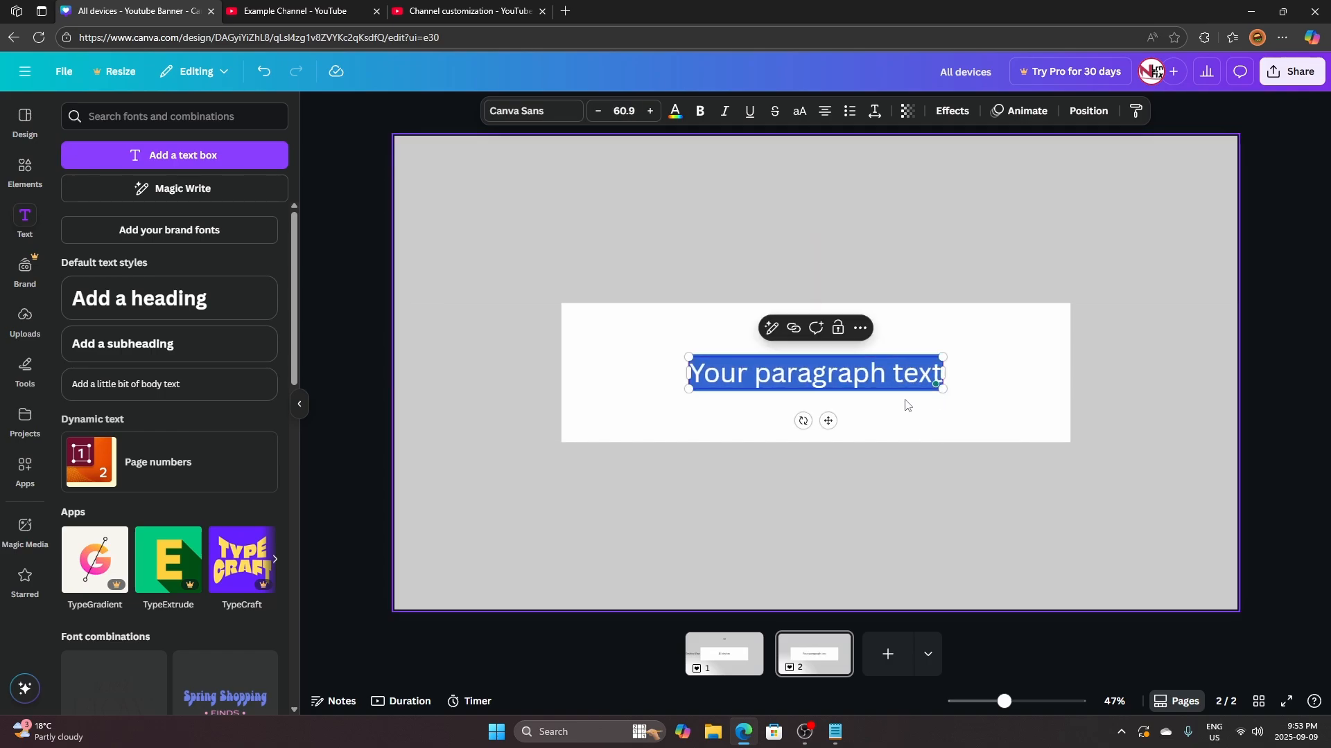
left_click(919, 339)
left_click(893, 372)
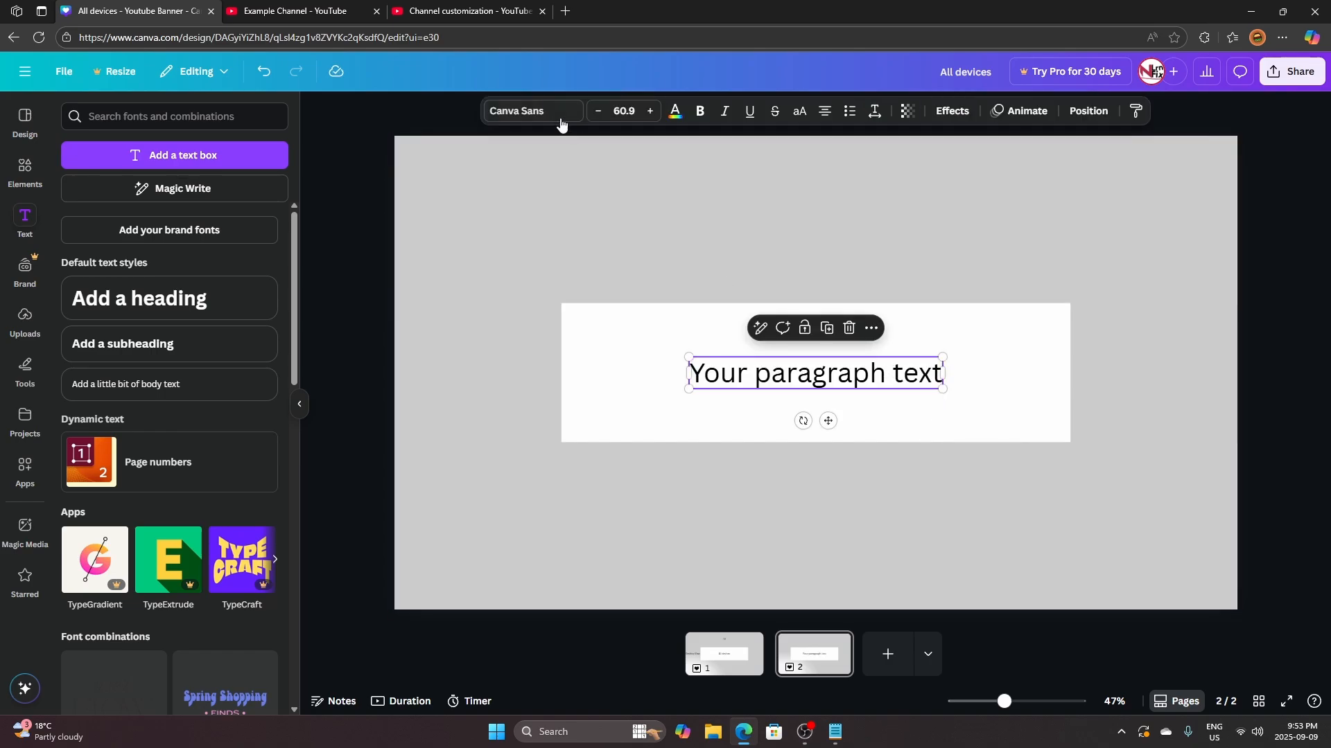
Change the font of the placeholder paragraph text to Poppins
left_click(527, 112)
left_click(142, 176)
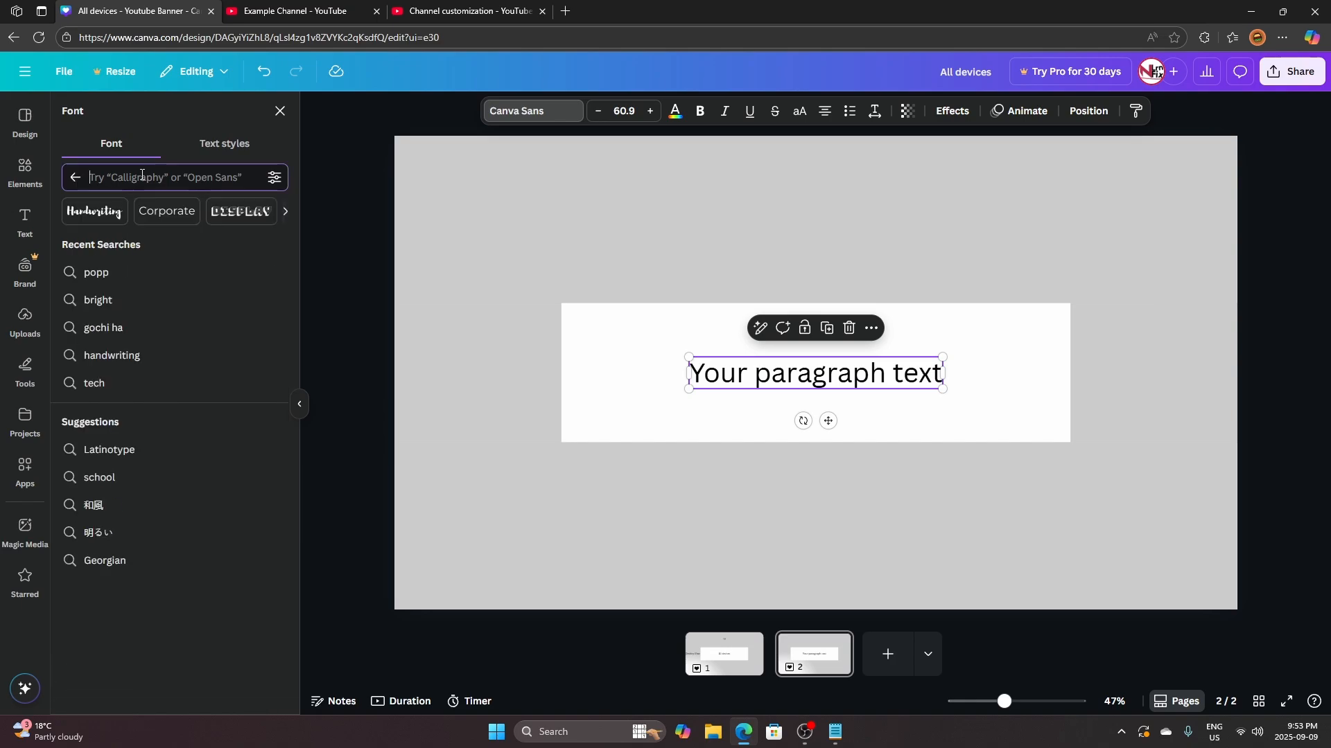
type("poppin")
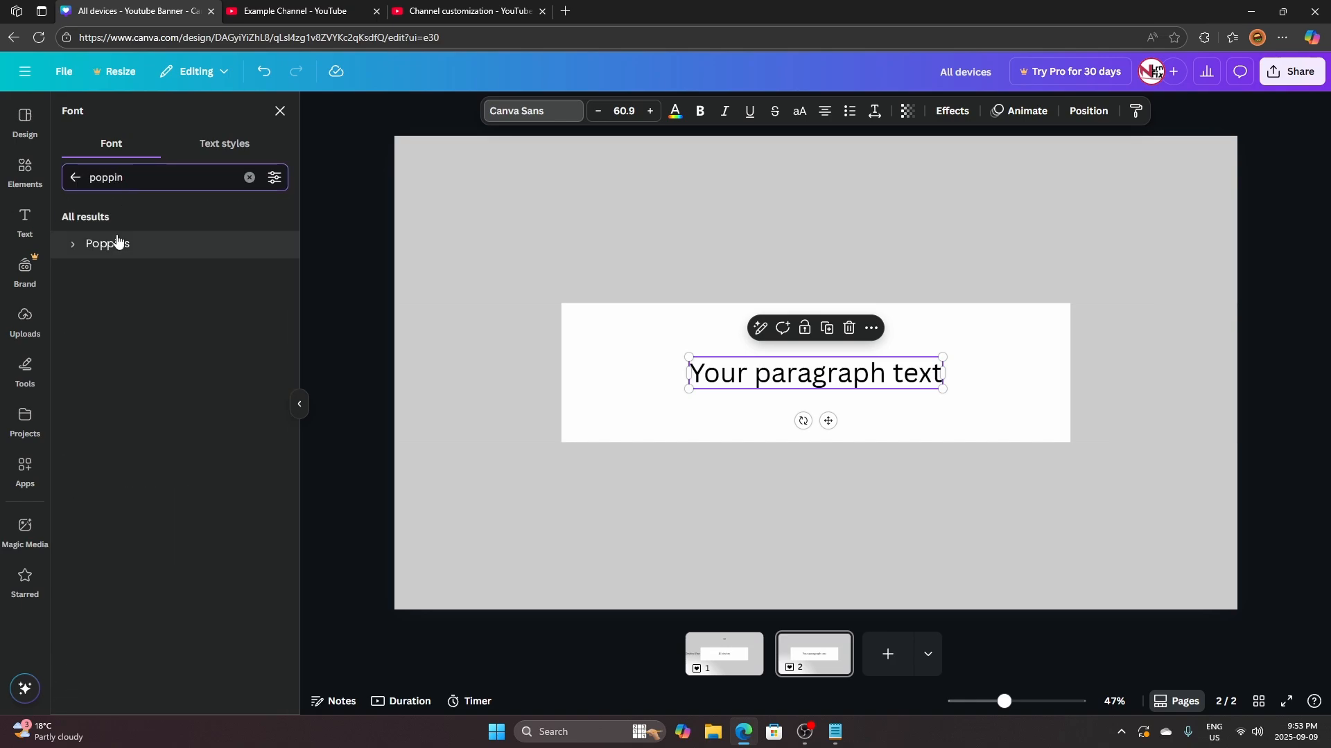
left_click(118, 240)
left_click(510, 355)
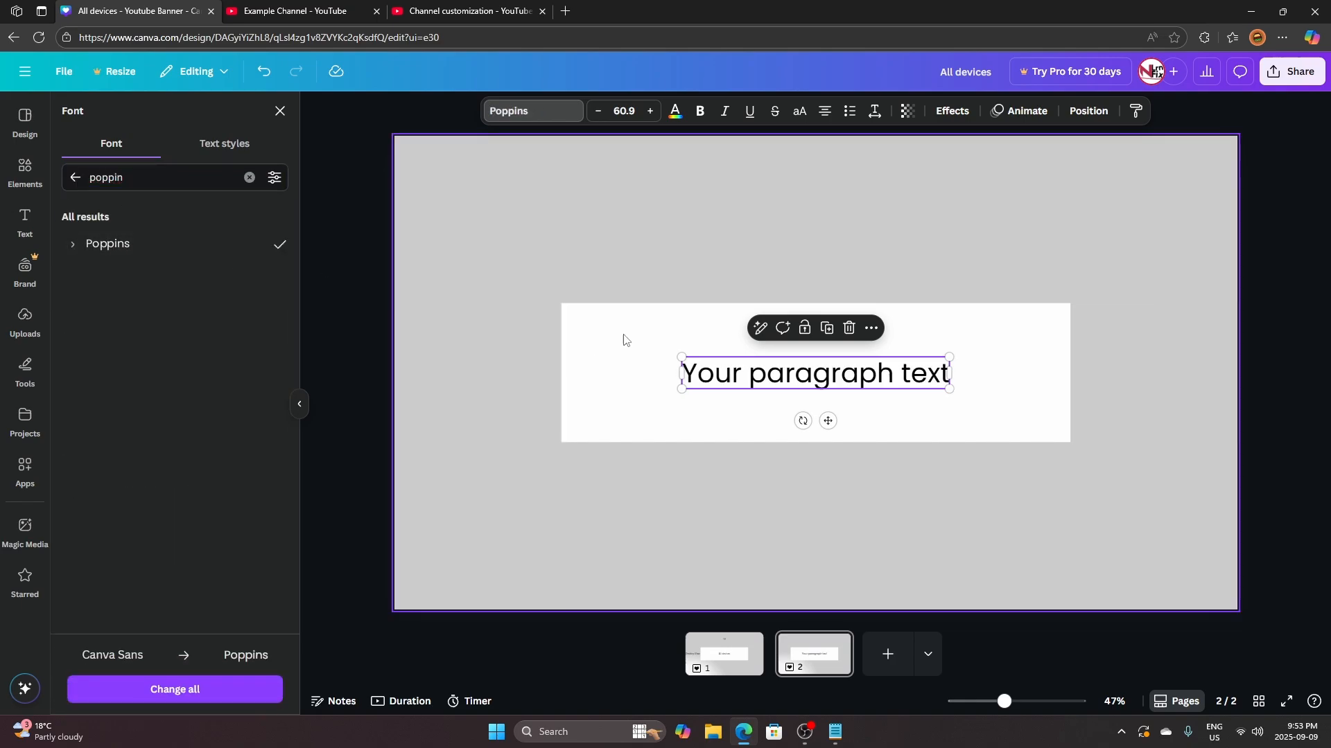
Replace the placeholder text with "C" and place it in the upper-left corner of the white safe area
left_click(740, 386)
left_click_drag(929, 381, 782, 338)
double_click(776, 340)
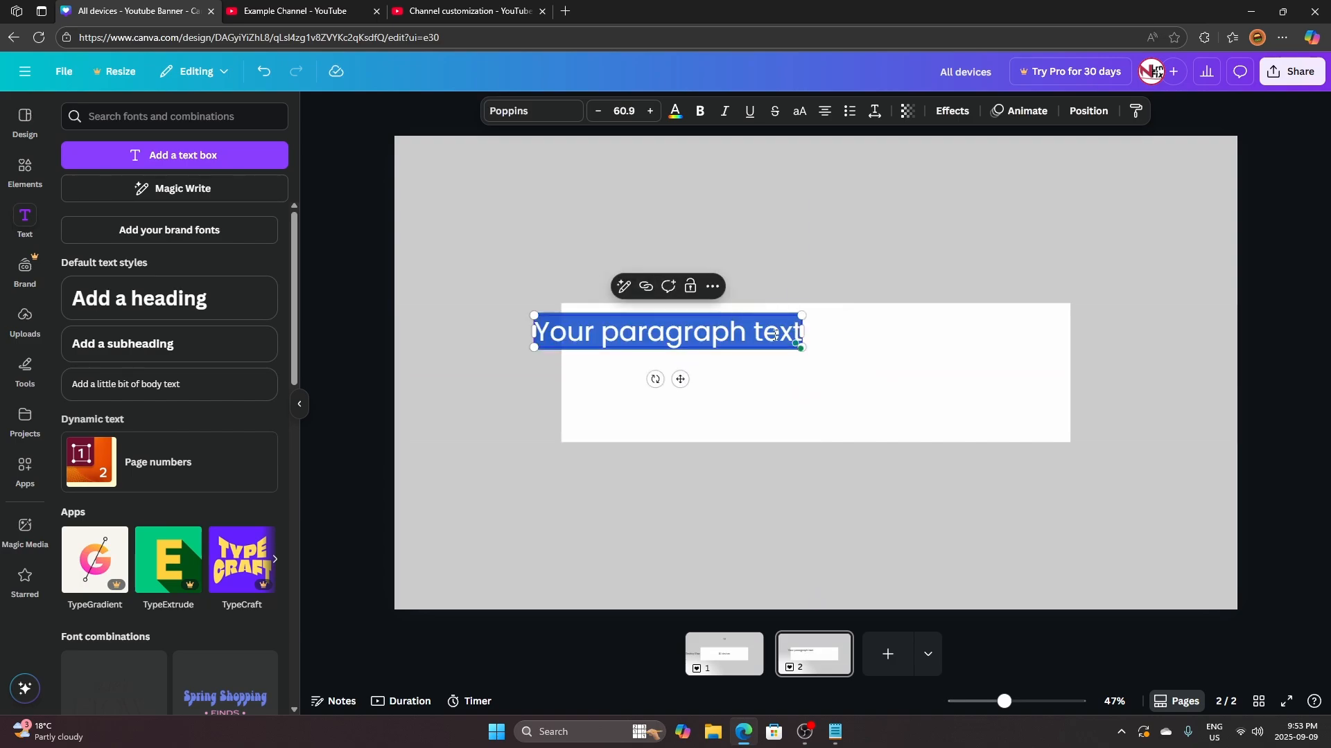
type("C")
left_click(736, 363)
left_click_drag(667, 334, 592, 336)
left_click(631, 353)
Enlarge the letter C to about font size 183, duplicate it and change the copy to "N"
left_click(590, 336)
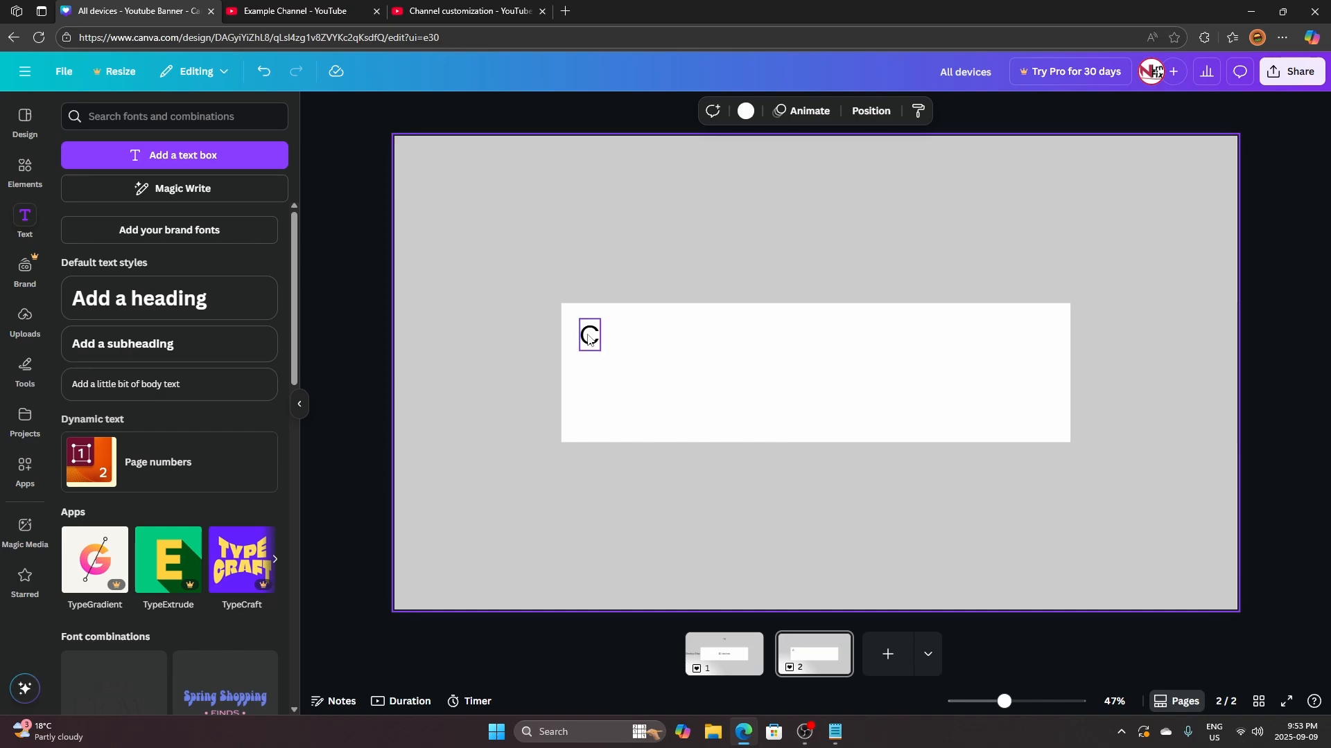
left_click_drag(600, 352, 655, 369)
key("ctrl+d")
double_click(642, 370)
type("N")
left_click(718, 381)
left_click(702, 382)
Compare with the example channel's banner and move the N so it overlaps the lower right side of the C
left_click(305, 11)
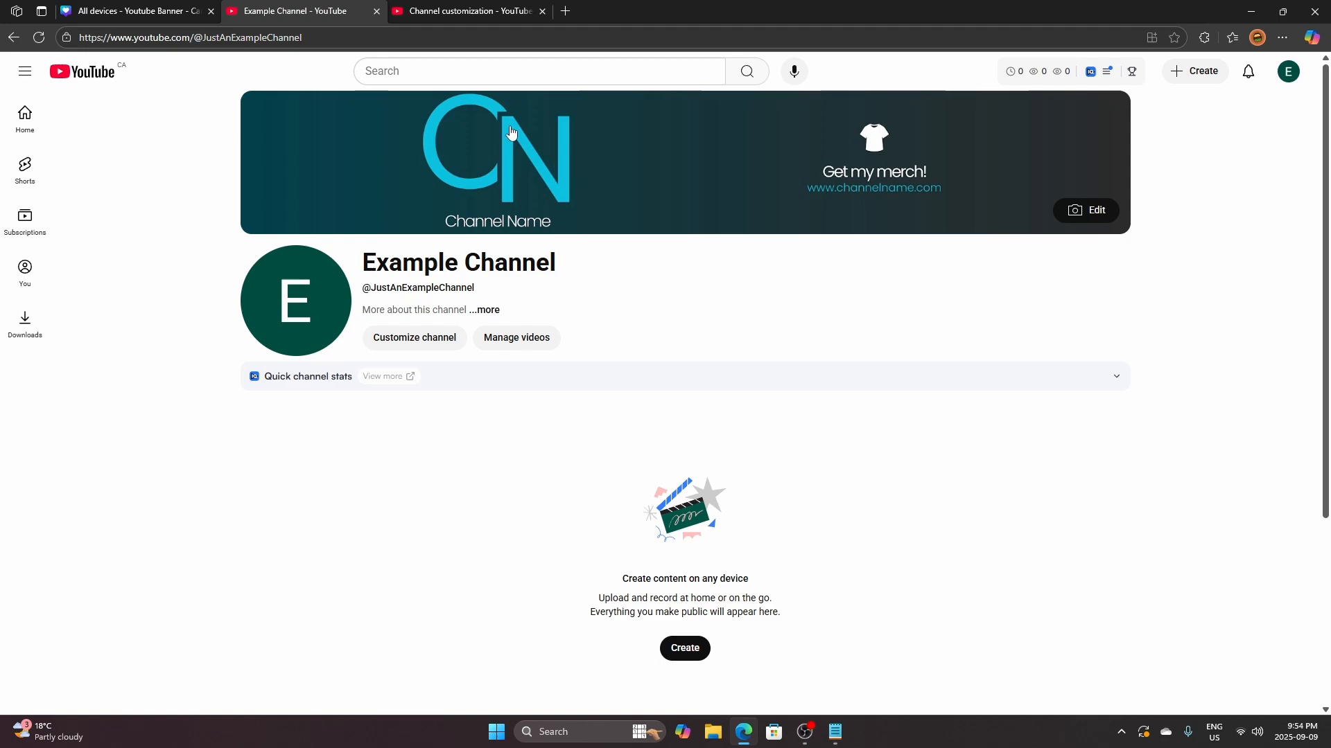
left_click(143, 9)
left_click(641, 373)
left_click_drag(641, 373, 637, 360)
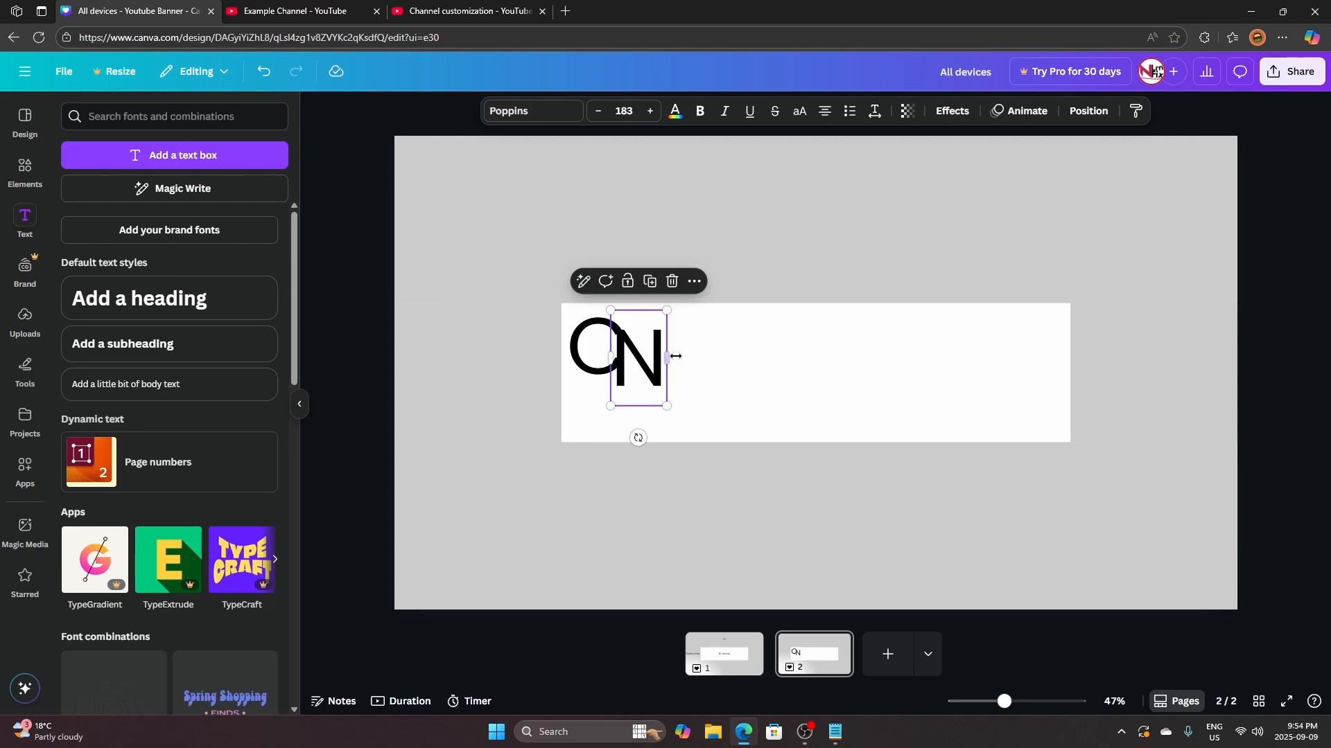
Apply an Outline effect to the letter N with thickness 50 and white as the outline color
left_click(954, 119)
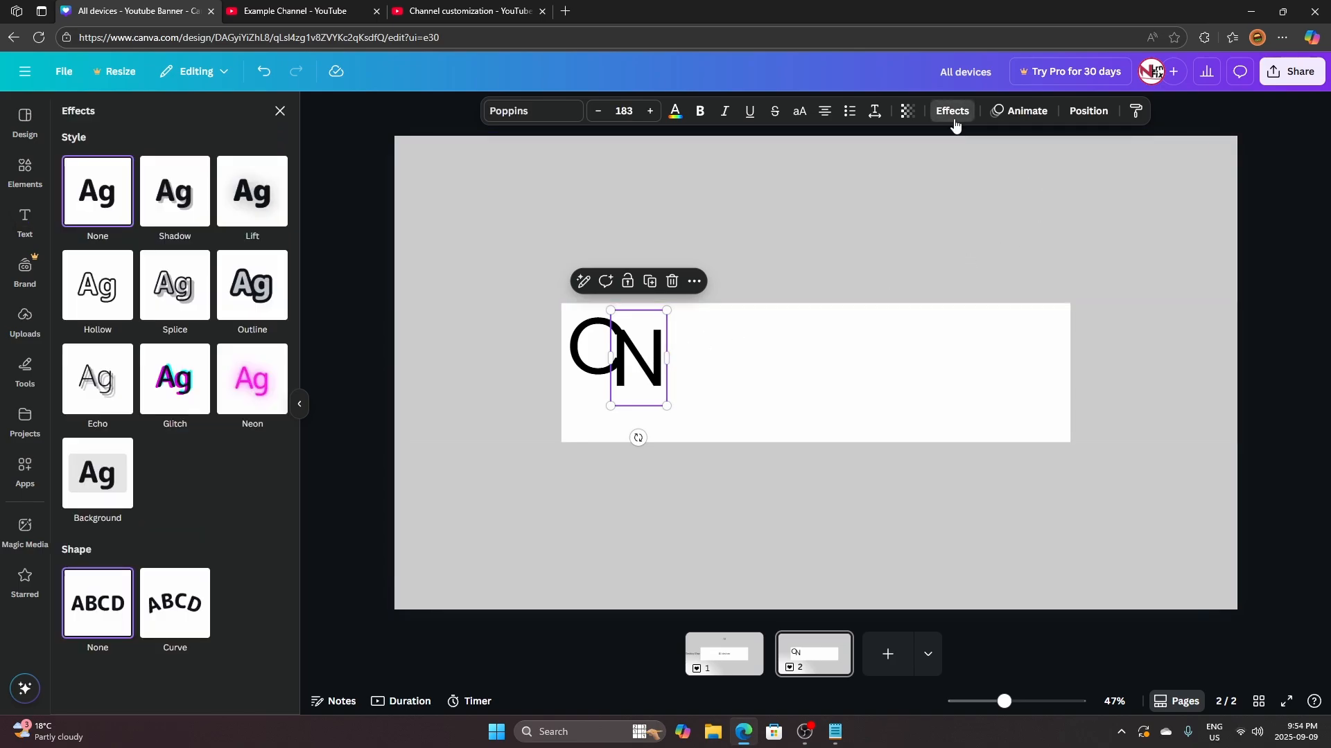
left_click(261, 297)
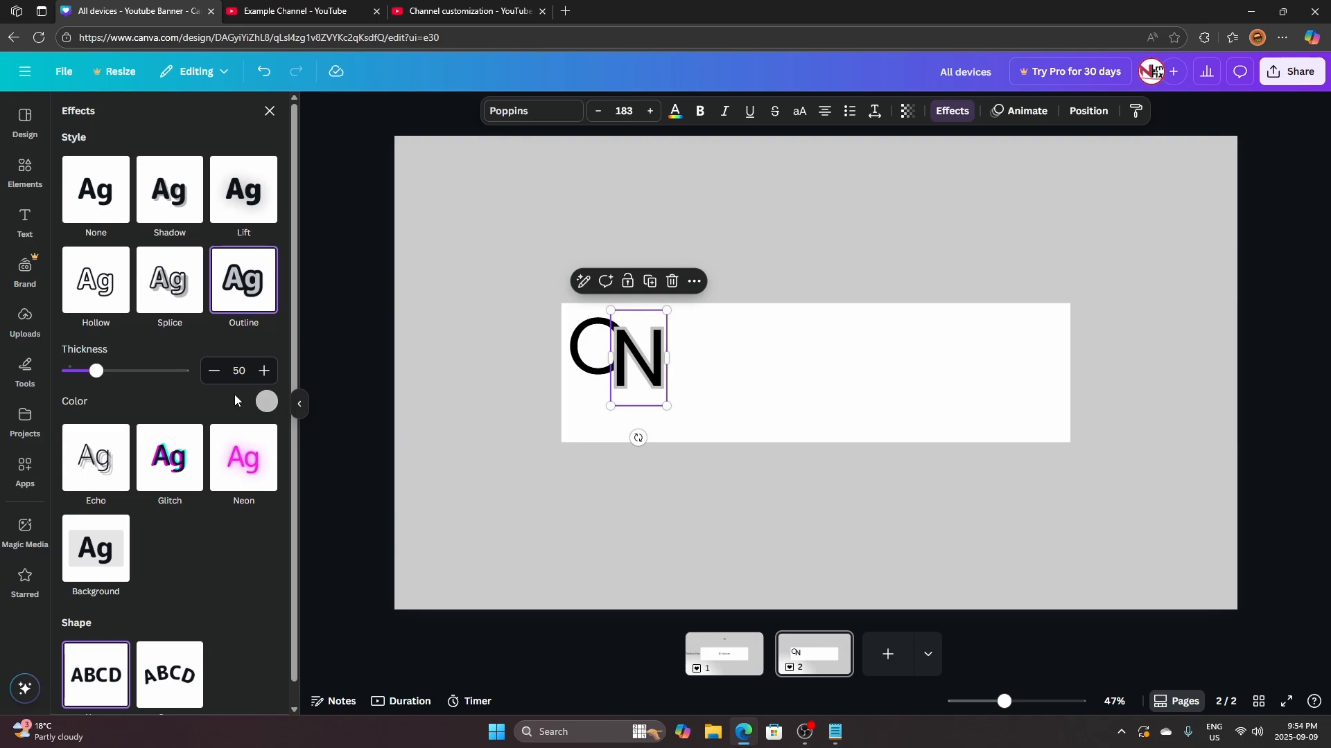
left_click(265, 403)
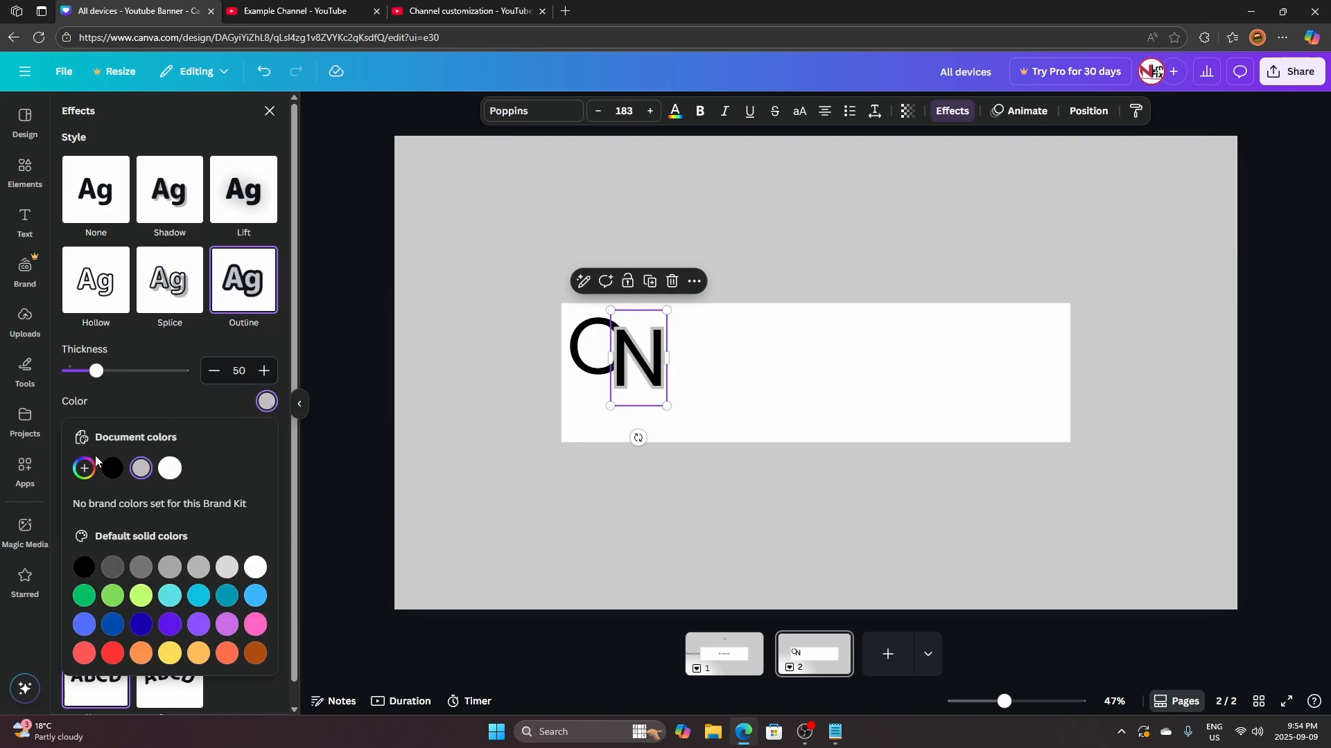
left_click(171, 477)
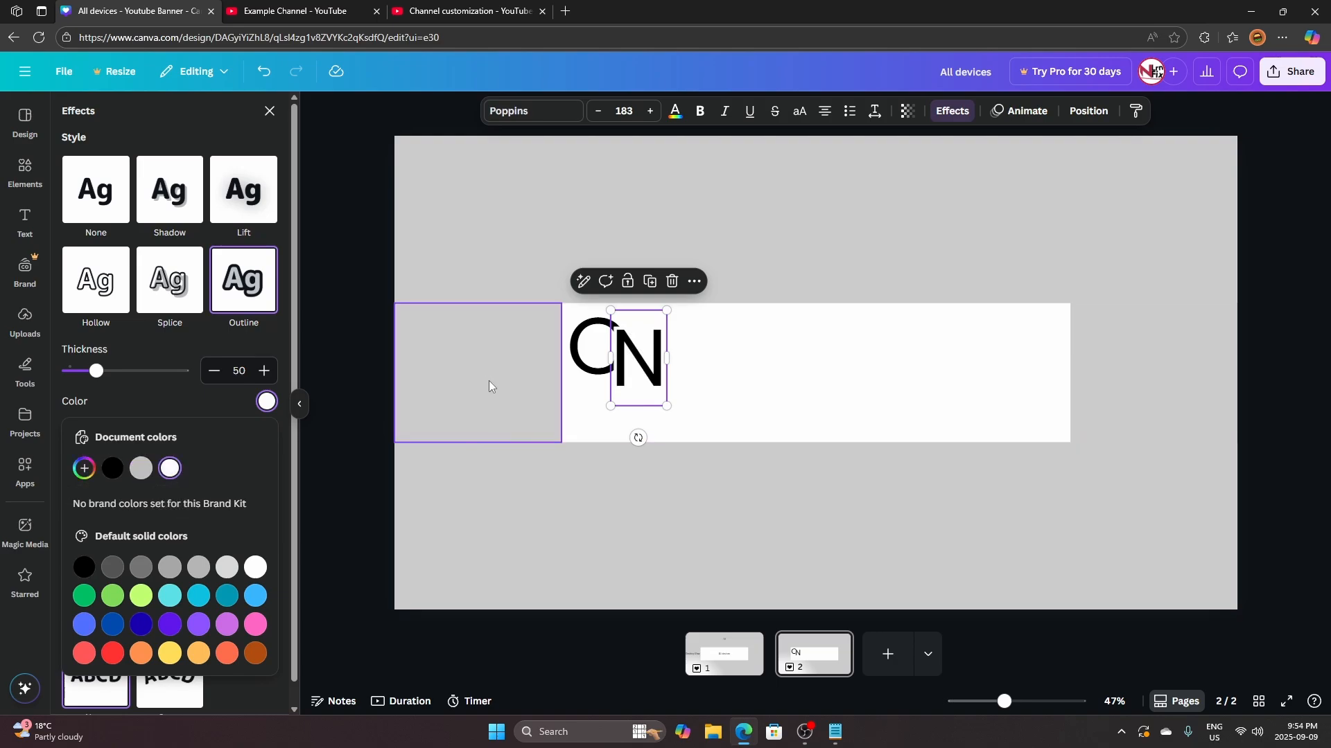
left_click(632, 431)
Fine-tune the N's overlap with the C, using the example channel's banner as reference
left_click(597, 340)
scroll(520, 362, "up", 8)
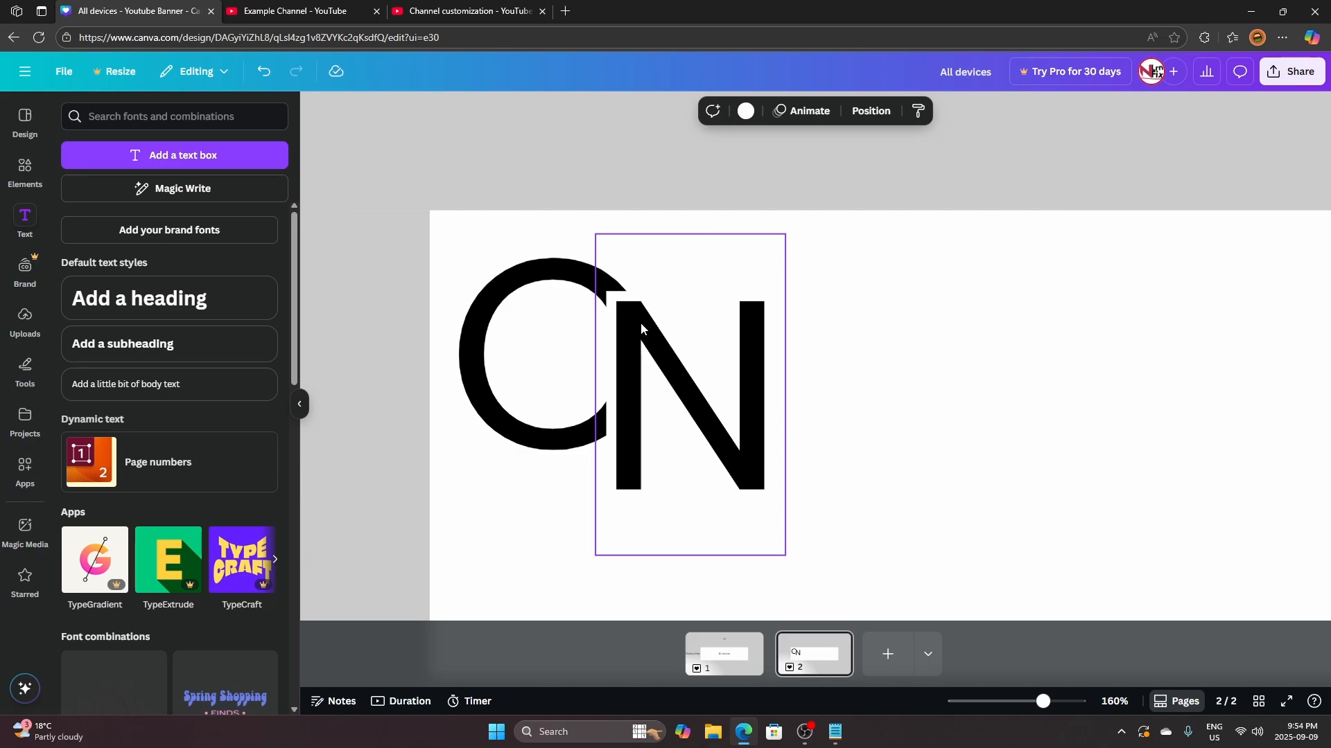
left_click_drag(642, 322, 635, 309)
left_click(319, 11)
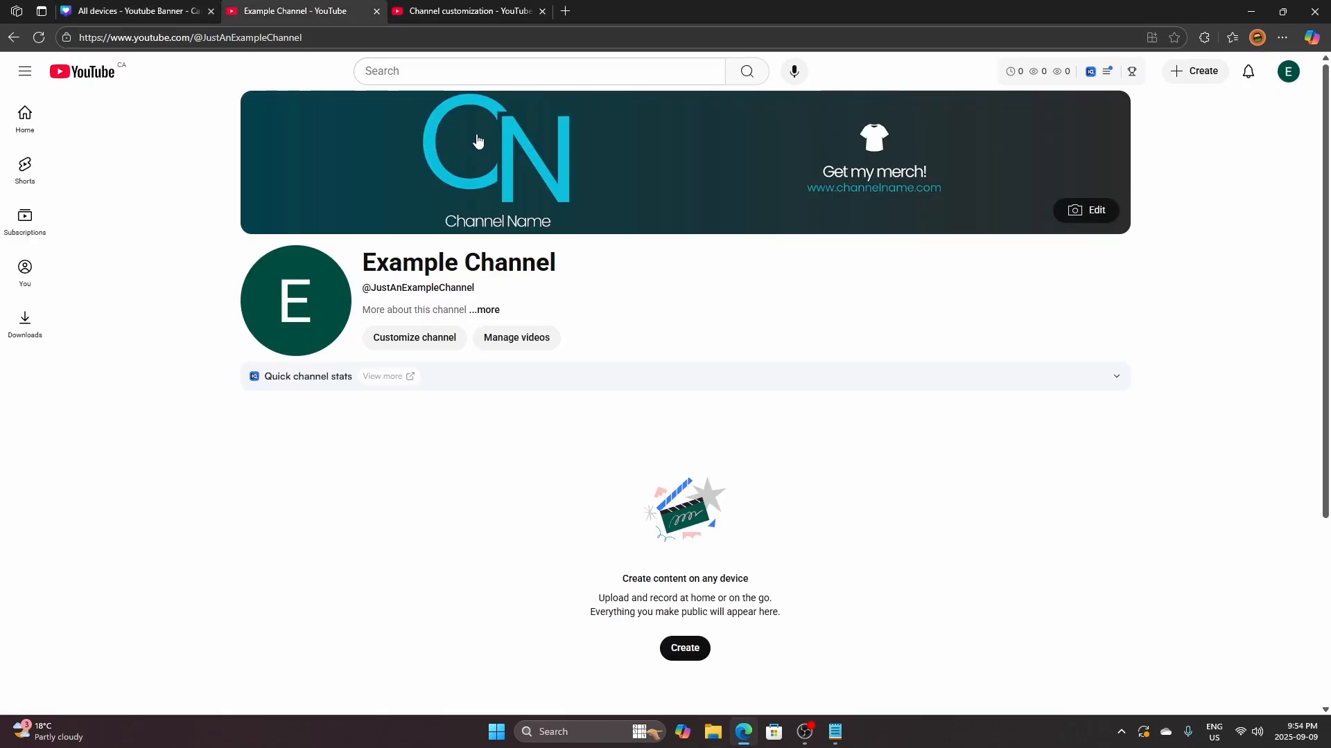
left_click(158, 11)
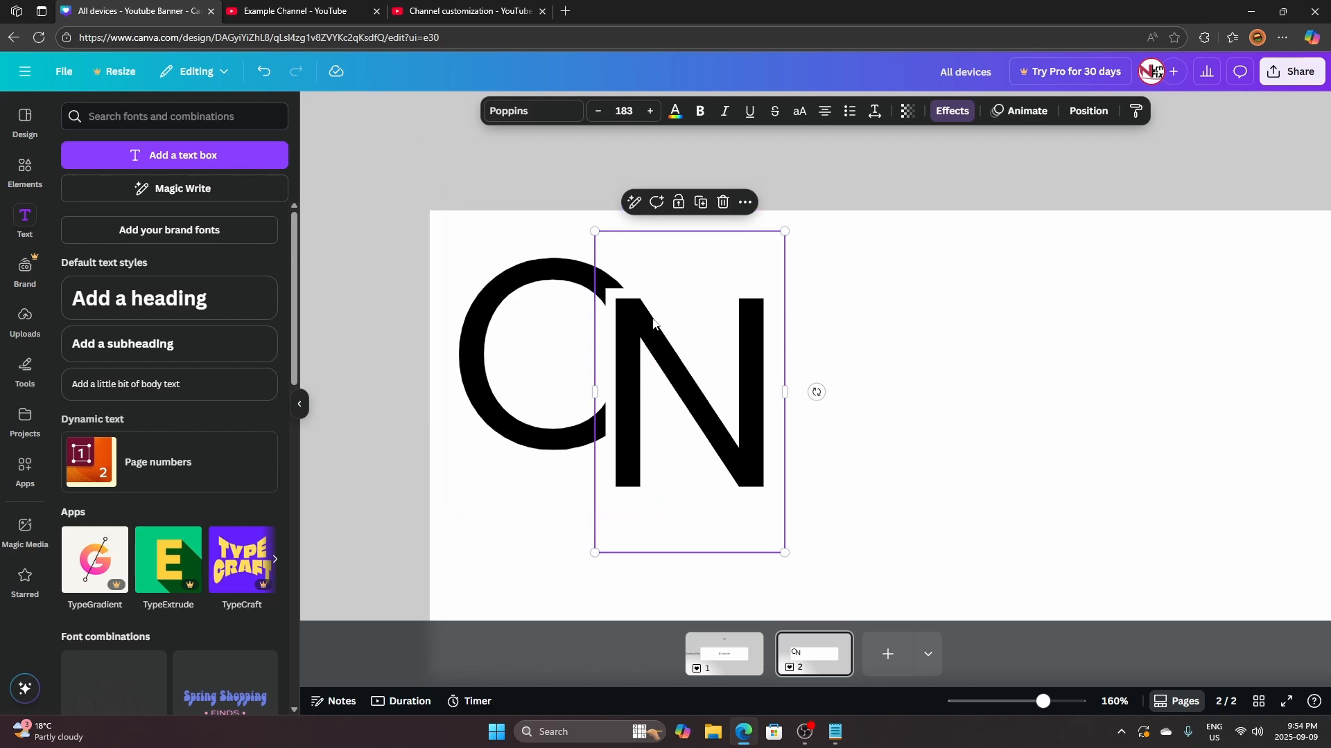
left_click_drag(660, 375, 659, 365)
left_click(847, 395)
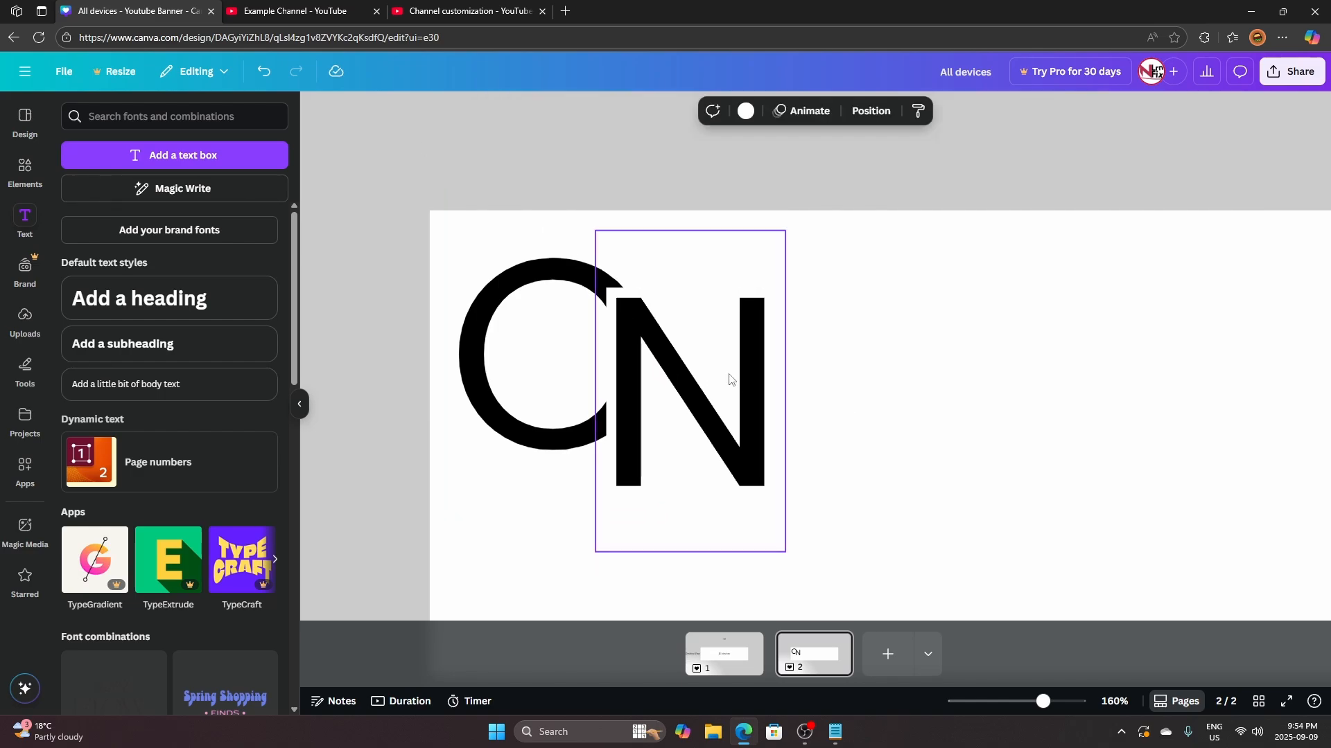
scroll(728, 380, "down", 5)
left_click_drag(801, 411, 576, 323)
left_click(761, 413)
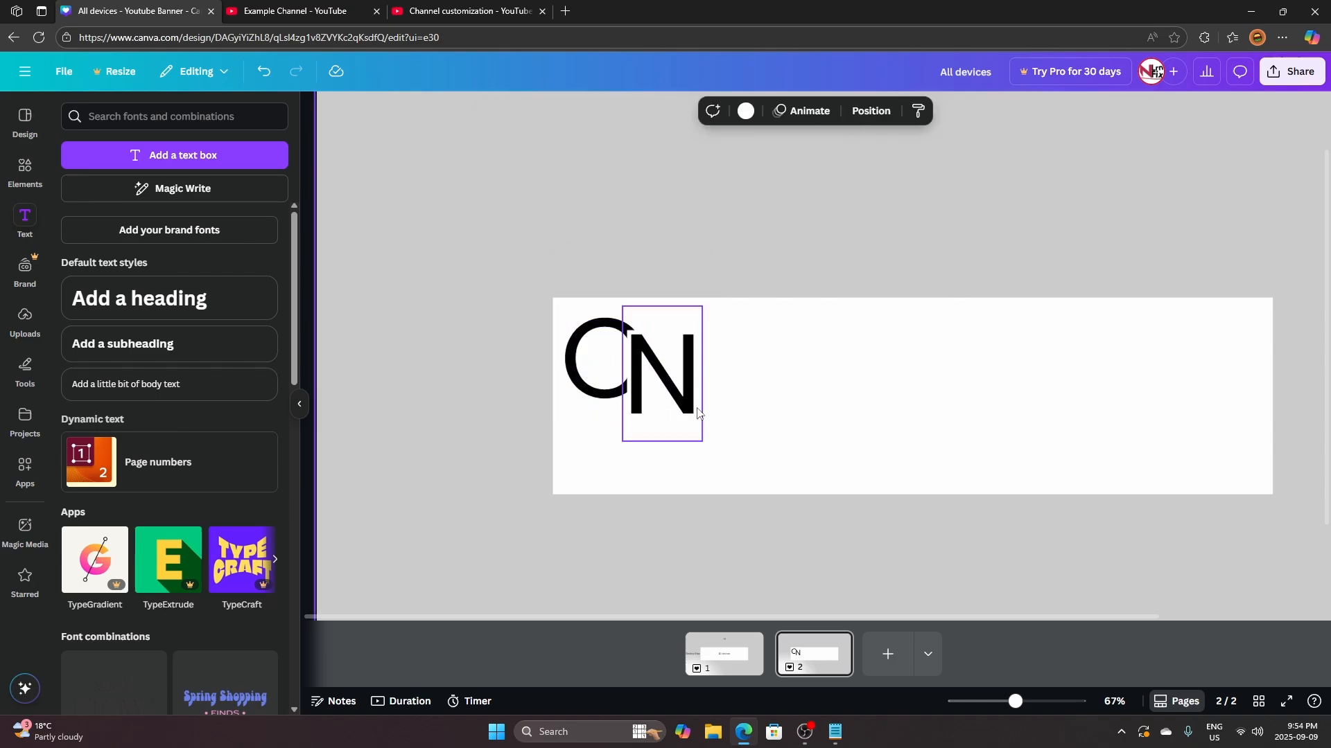
left_click(610, 369)
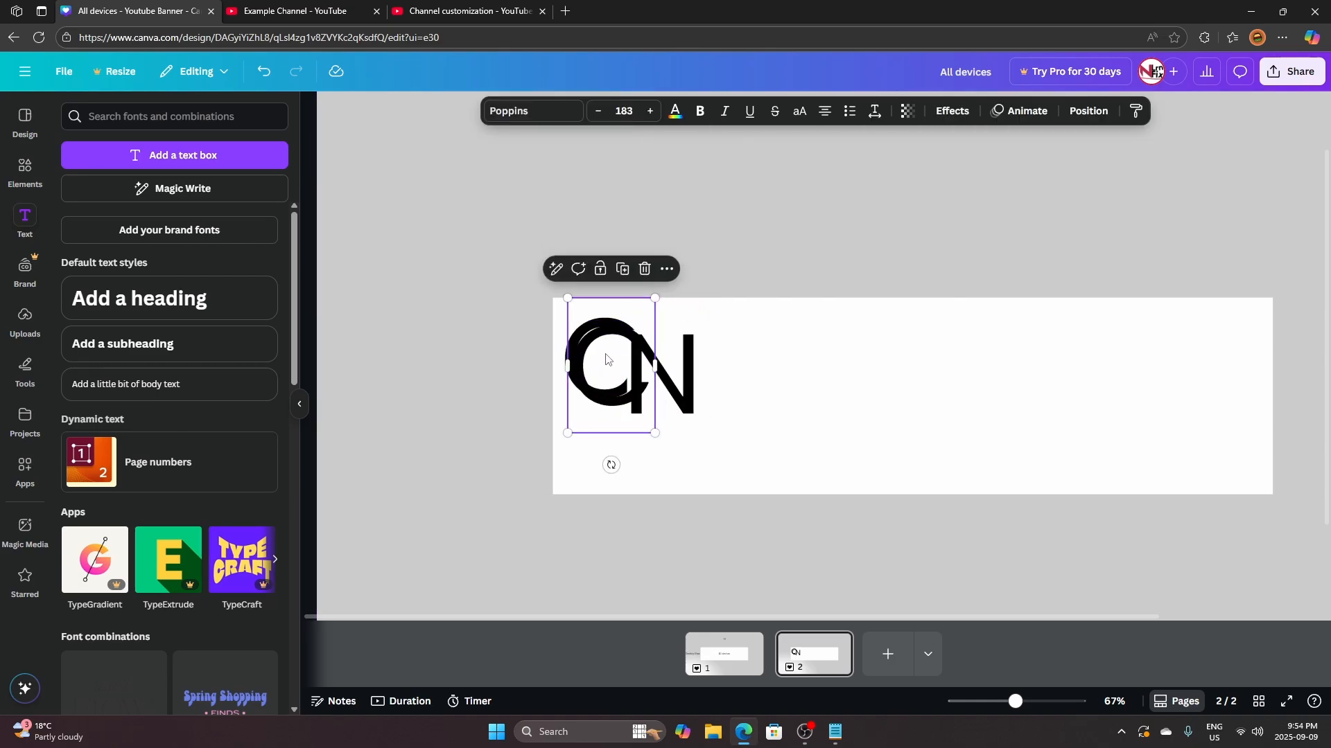
left_click_drag(606, 359, 633, 435)
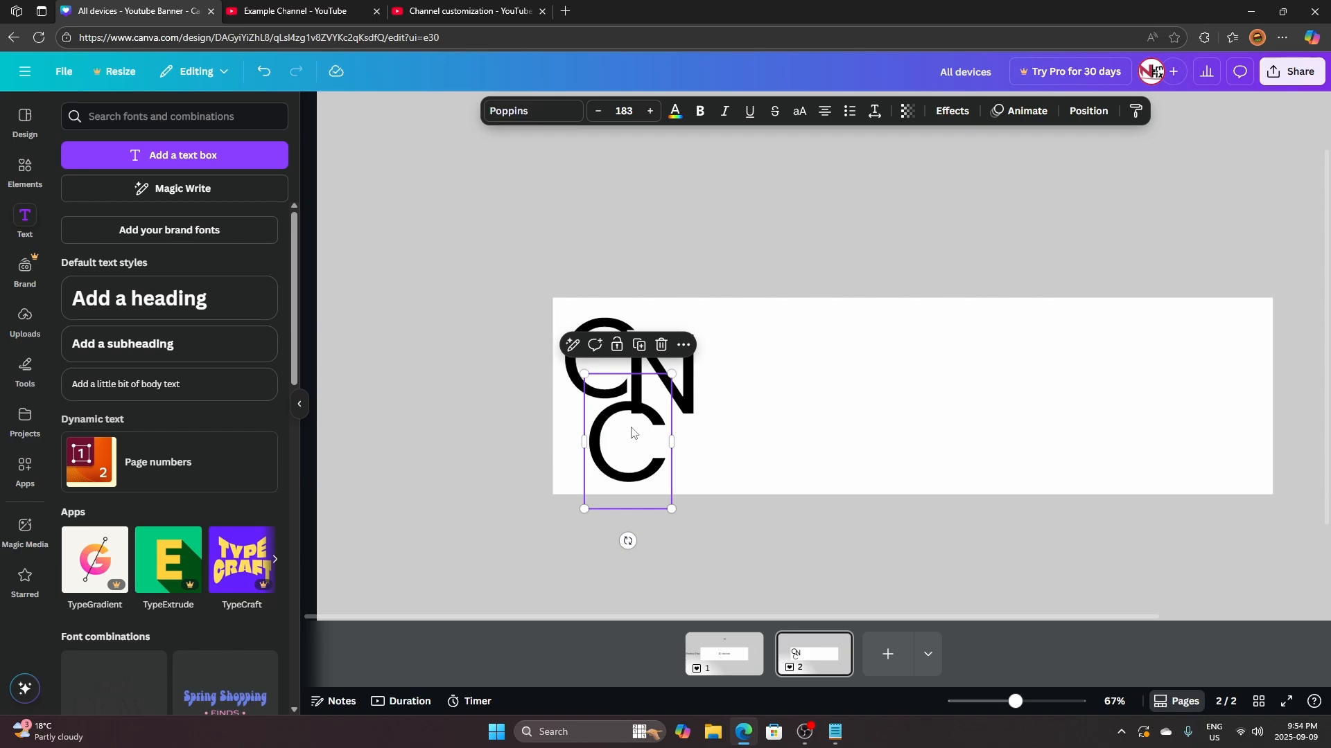
key("Delete")
key("t")
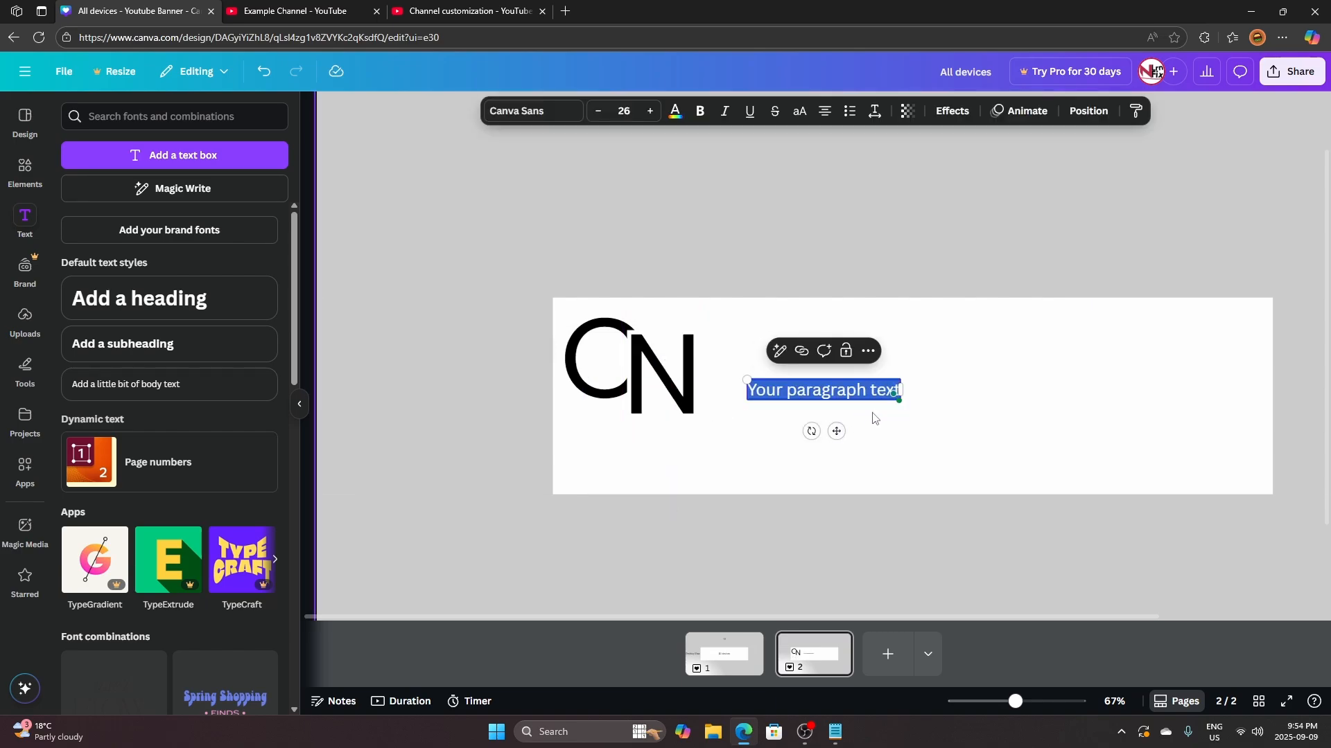
left_click(866, 428)
left_click(833, 397)
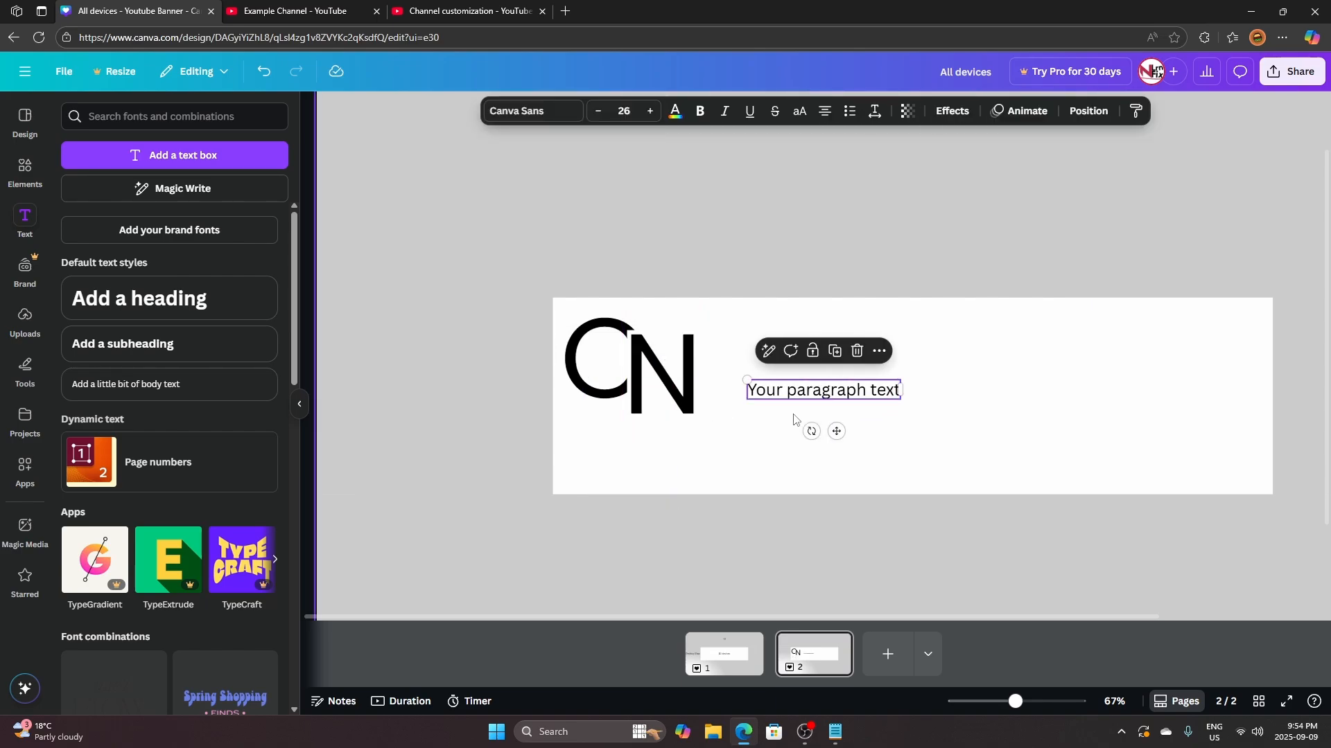
key("Delete")
Duplicate the letter C, place the copy below the CN monogram, and set its font size to 100
left_click(603, 374)
left_click_drag(602, 379, 639, 475)
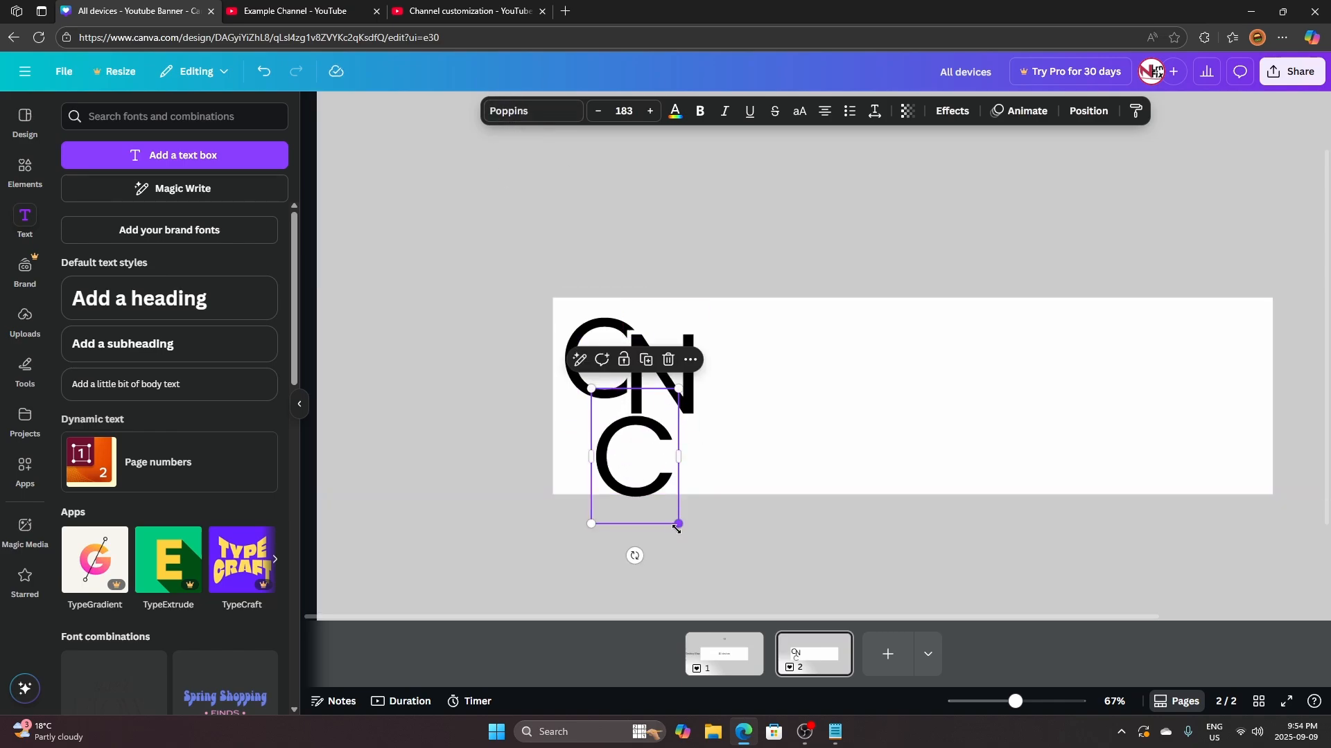
left_click(644, 466)
left_click(719, 465)
left_click(659, 444)
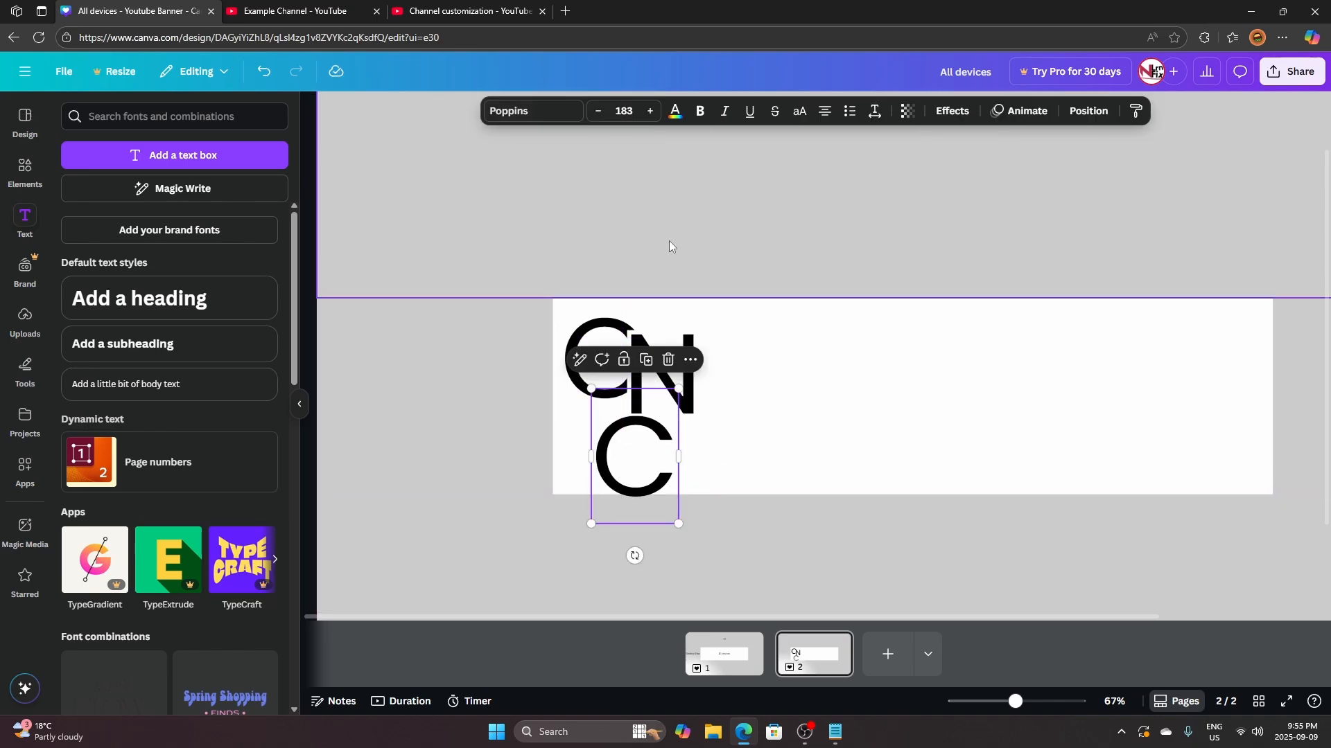
left_click(625, 112)
type("100")
key("Return")
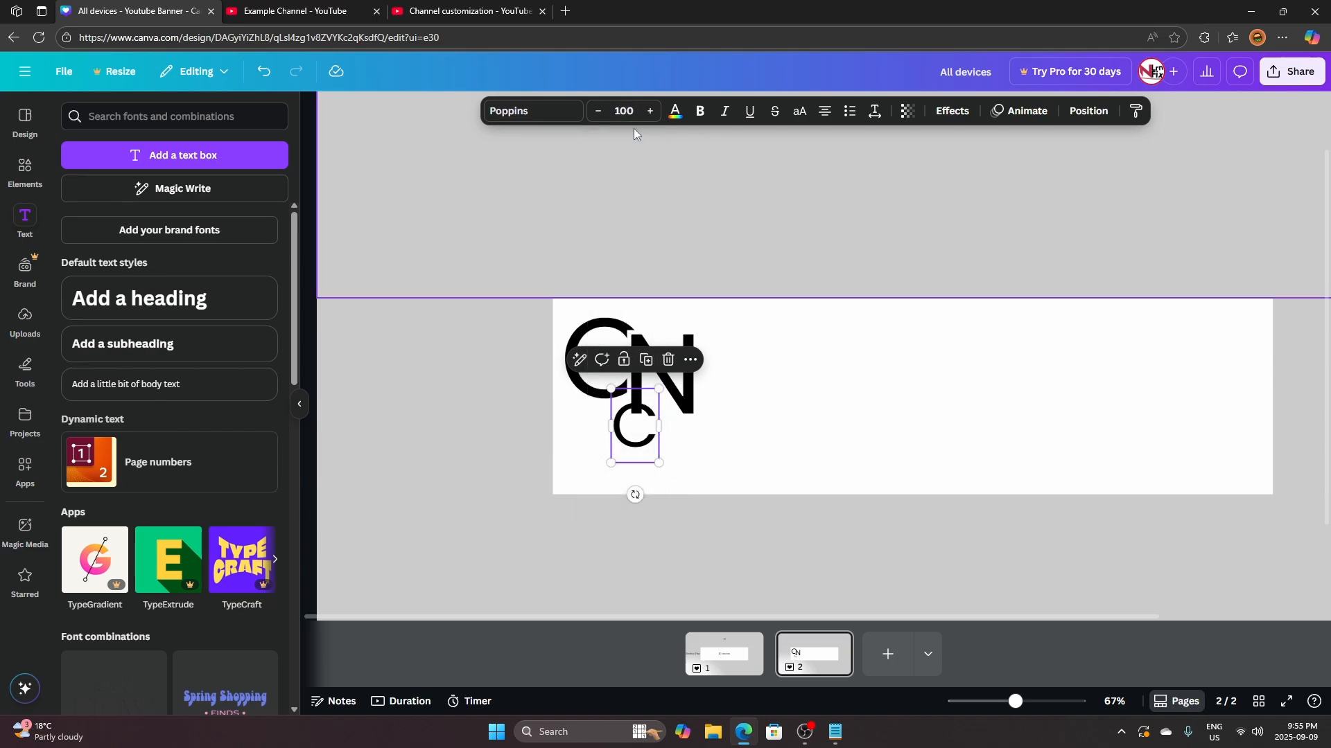
Widen the copied C's text box, reduce its font size to 50, and position it below the CN monogram
left_click_drag(638, 423, 733, 454)
left_click(686, 459)
left_click(686, 455)
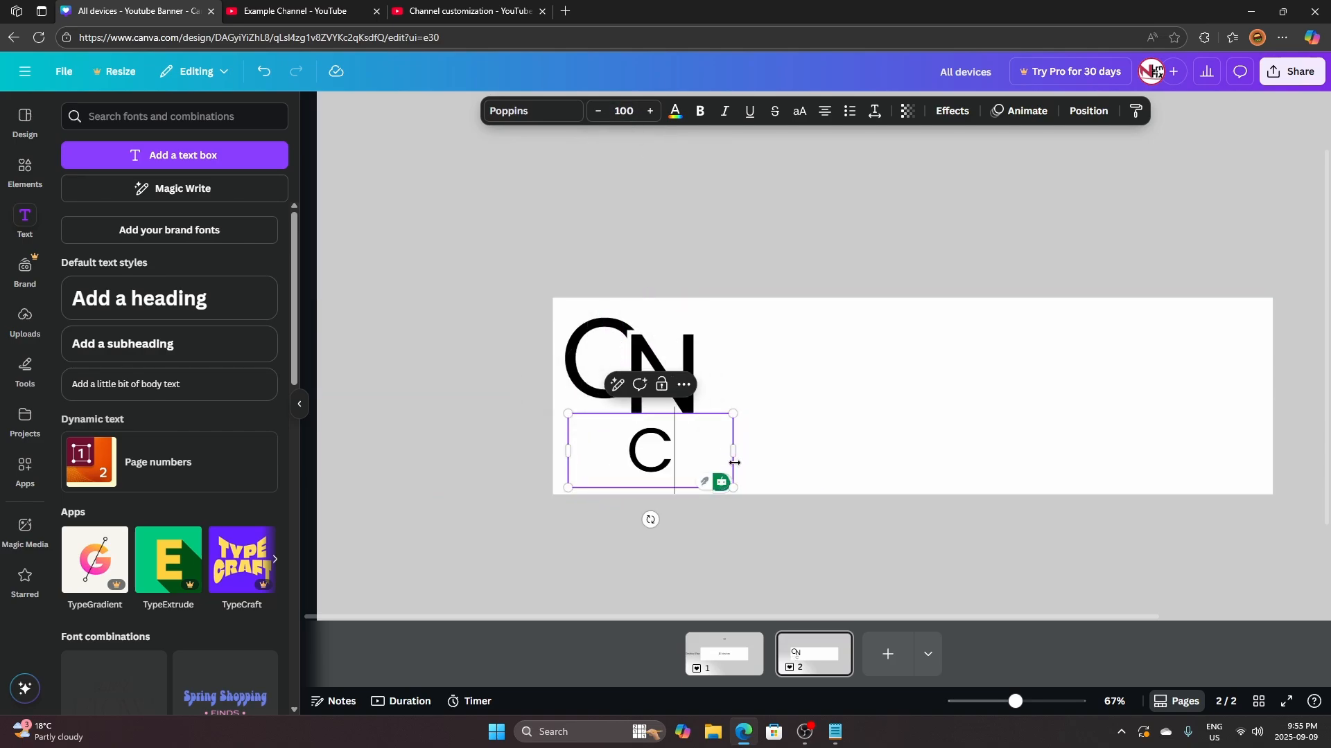
left_click(626, 113)
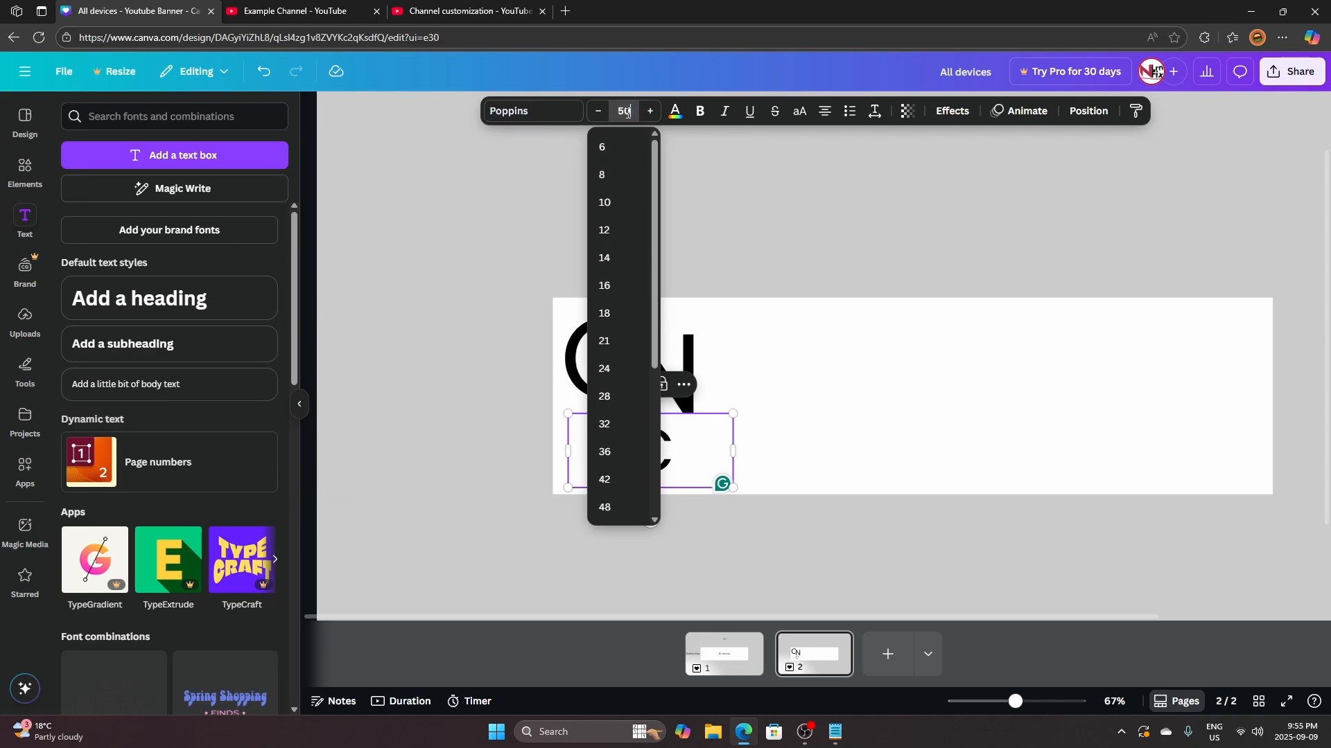
key("Return")
left_click_drag(696, 452, 694, 479)
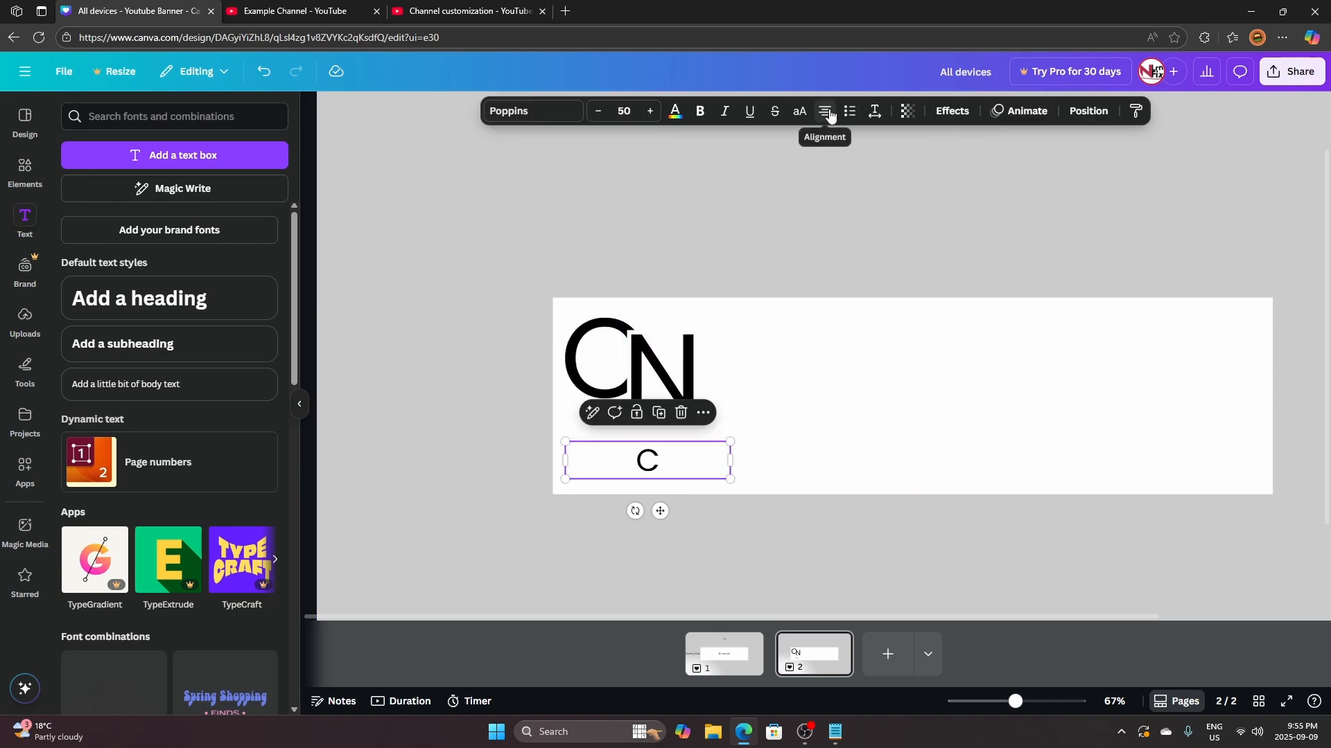
Complete the copied C's text as "Channel Name" and widen its box so the words fit on one line
double_click(662, 468)
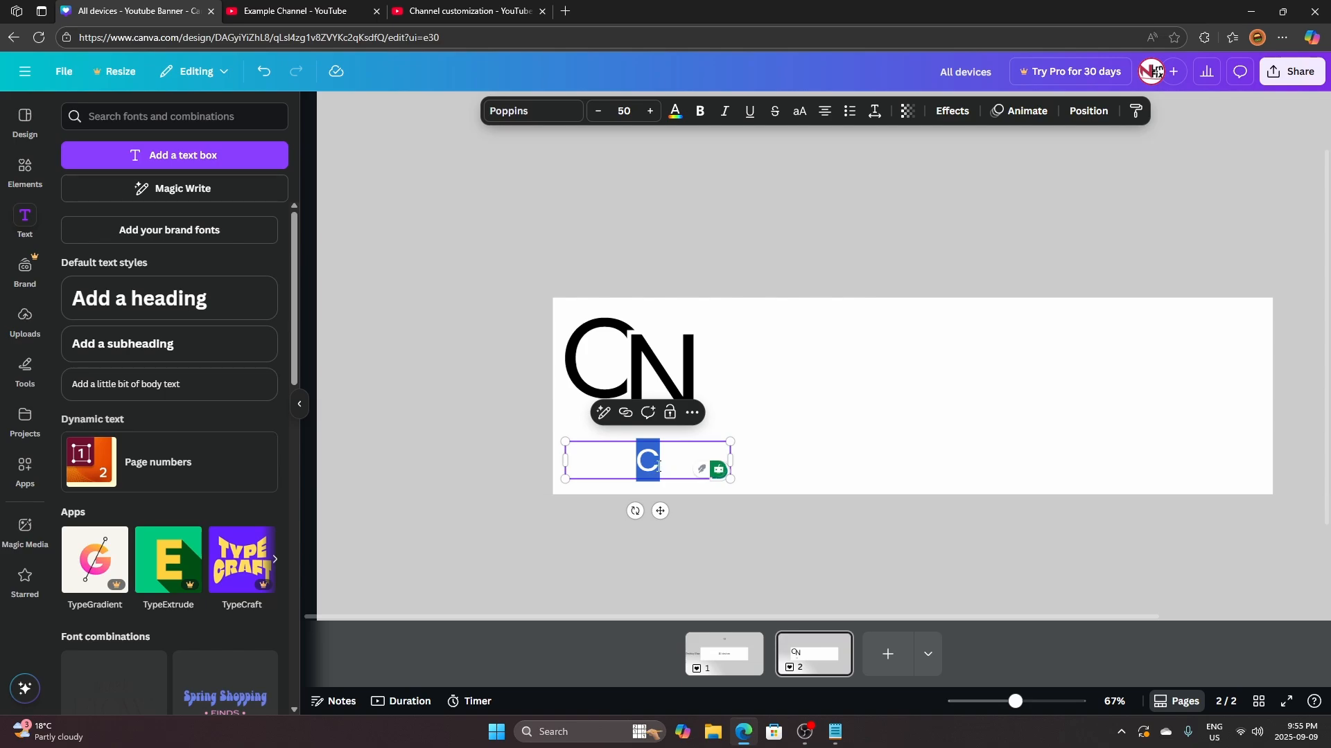
left_click(662, 467)
type("halle")
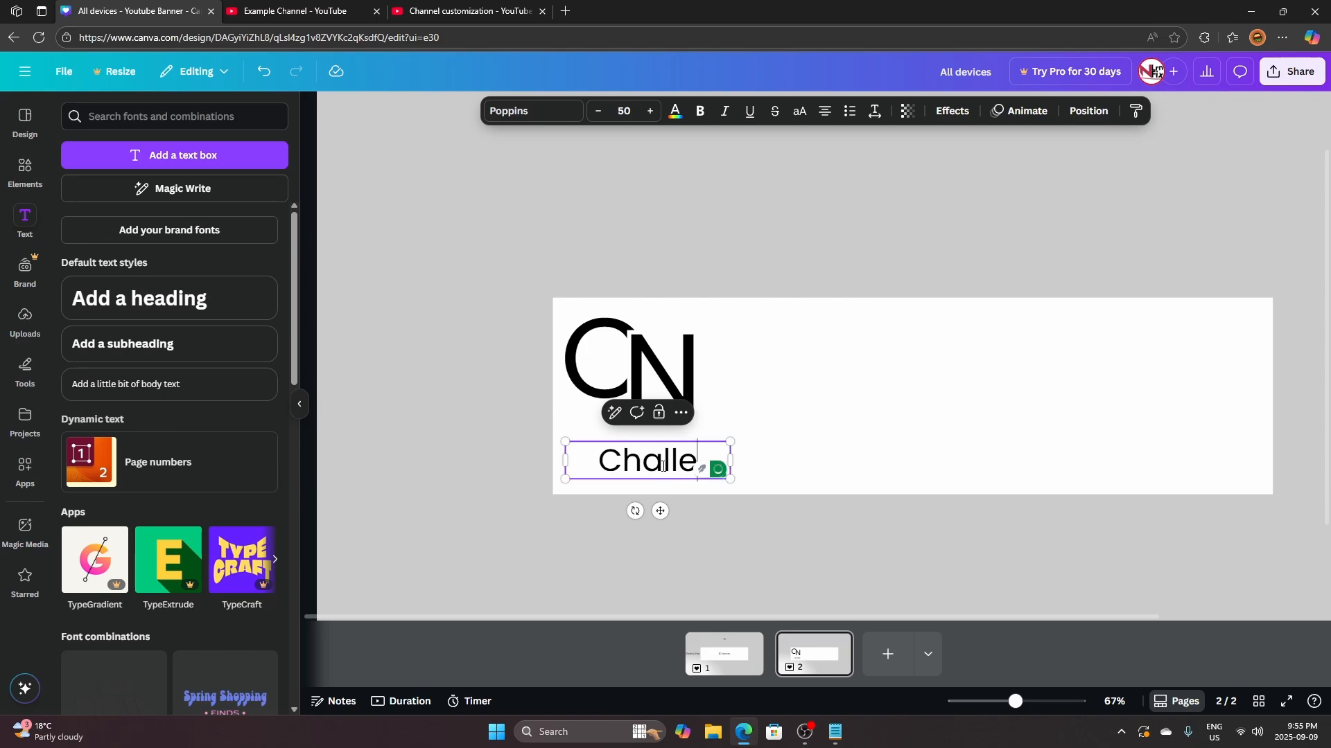
key("BackSpace")
key("BackSpace")
key("BackSpace")
type("nnel Name")
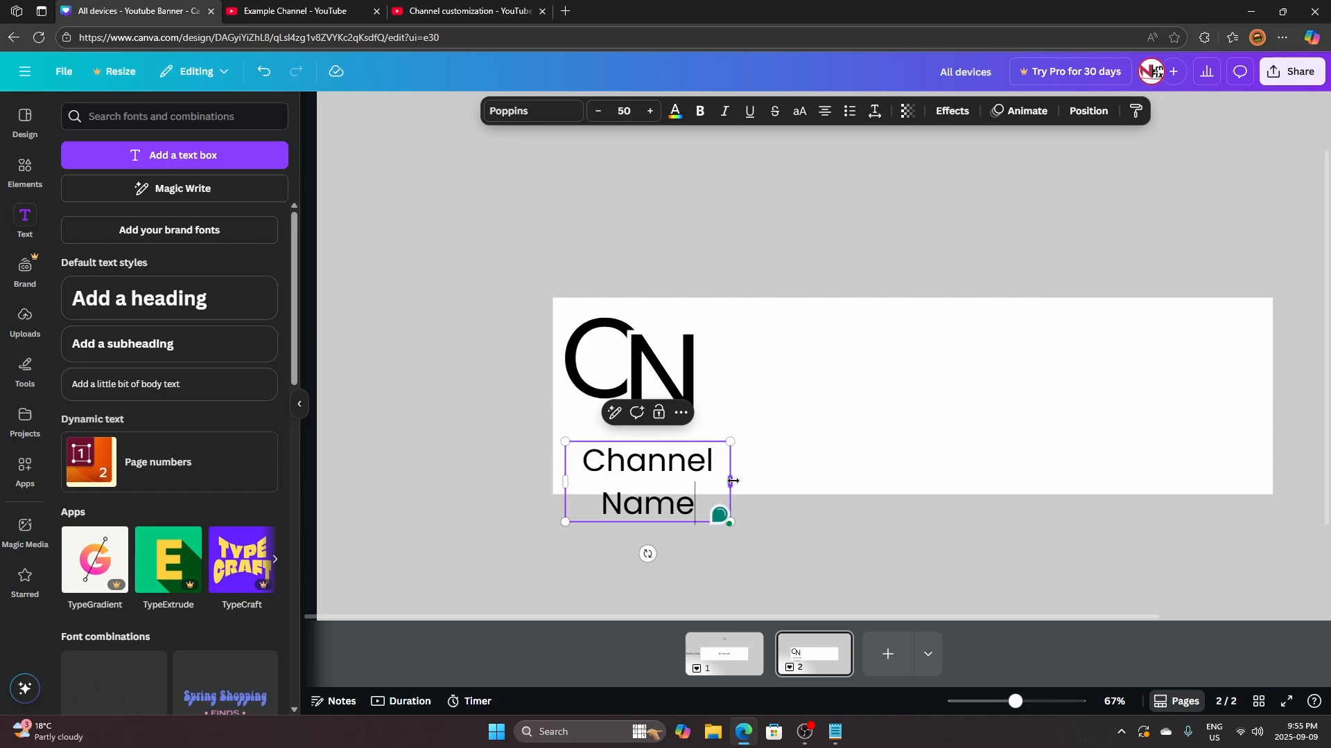
left_click_drag(733, 480, 840, 460)
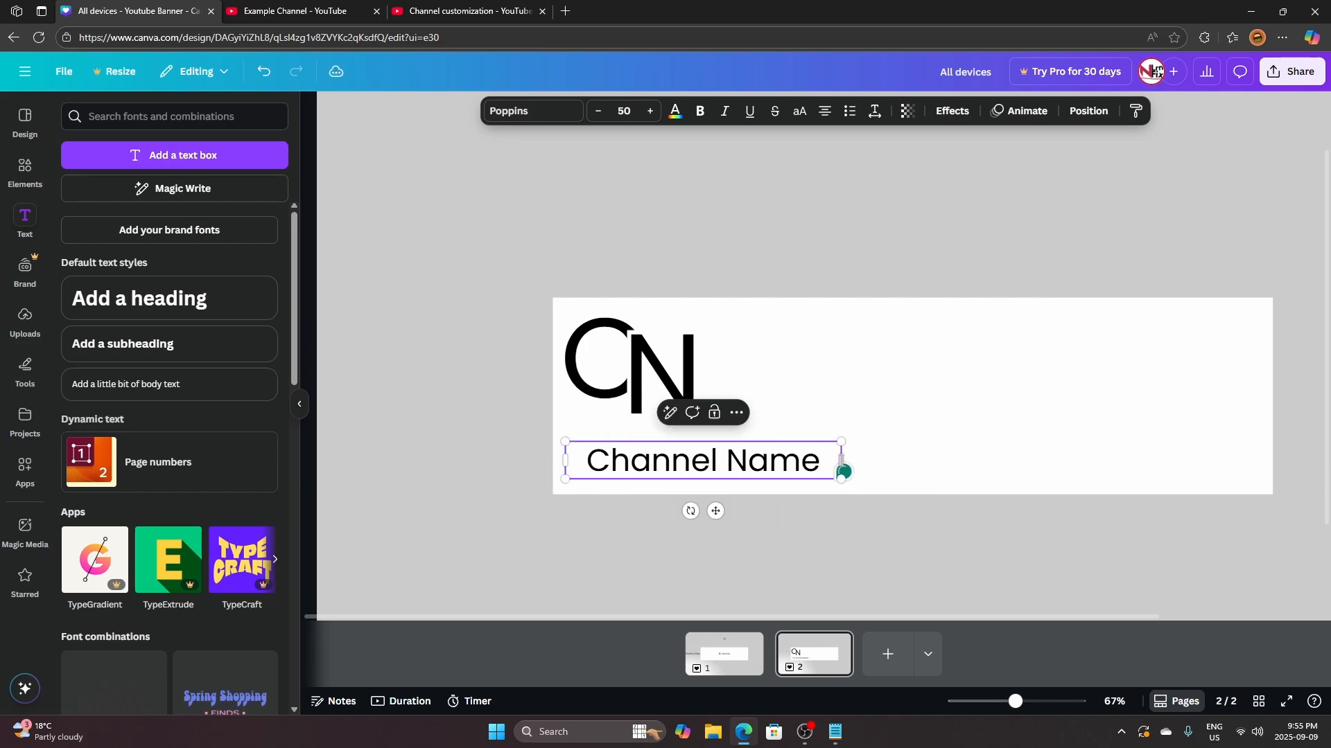
Fit the Channel Name text box to its words and shrink the name to font size 29 beneath the CN monogram
double_click(843, 458)
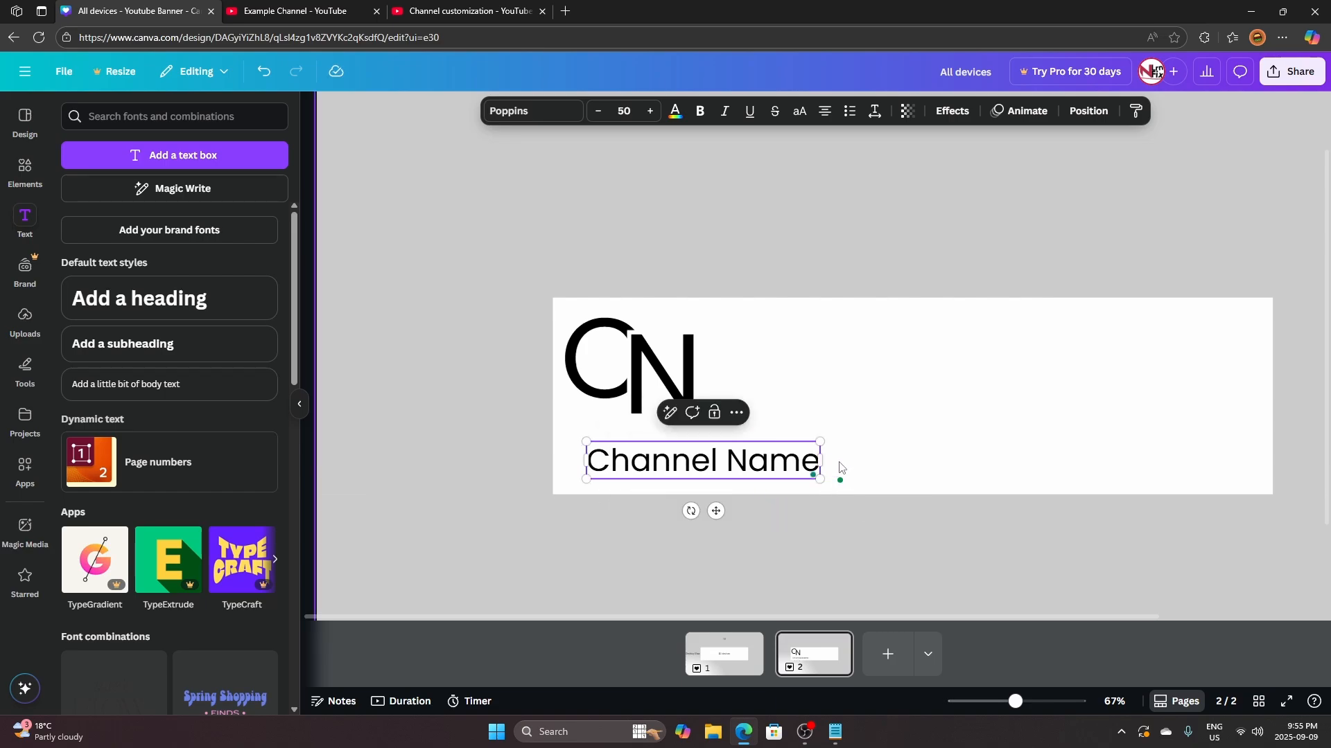
left_click(851, 471)
left_click_drag(796, 458, 674, 469)
Enlarge the CN monogram and center it above the channel name within the banner's height
left_click_drag(533, 293, 550, 332)
left_click(708, 513)
left_click_drag(618, 388, 623, 386)
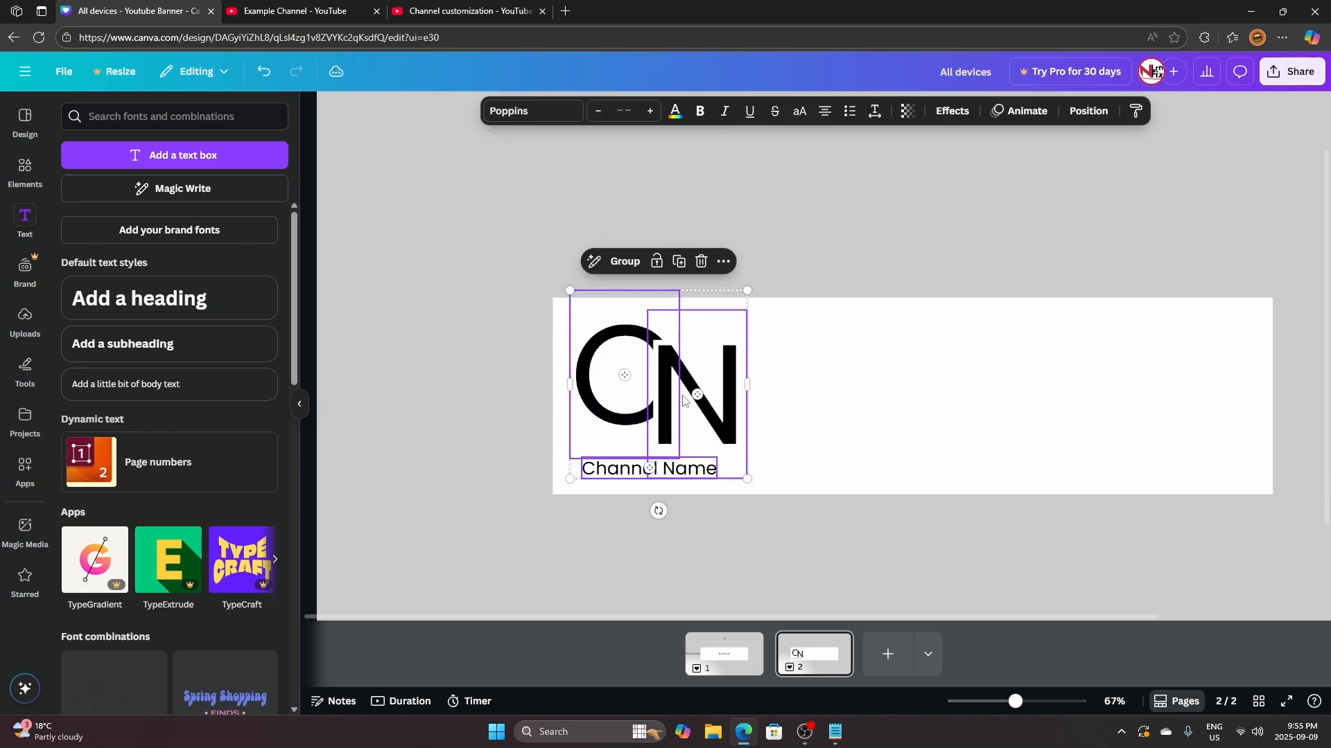
left_click(787, 509)
left_click_drag(814, 452, 616, 353)
left_click_drag(703, 400, 696, 402)
left_click(855, 440)
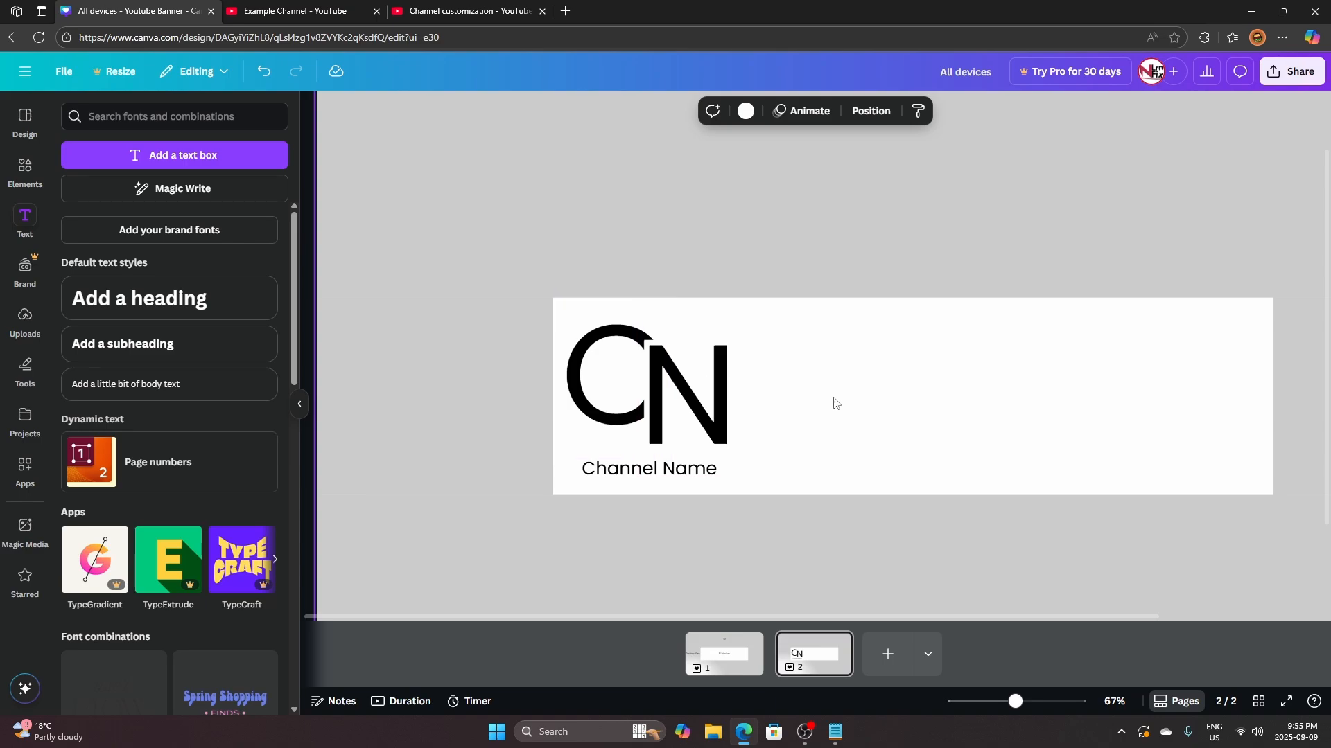
Using the example channel's banner as reference, duplicate the channel name and place the copy in the banner's right half
key("ctrl+Tab")
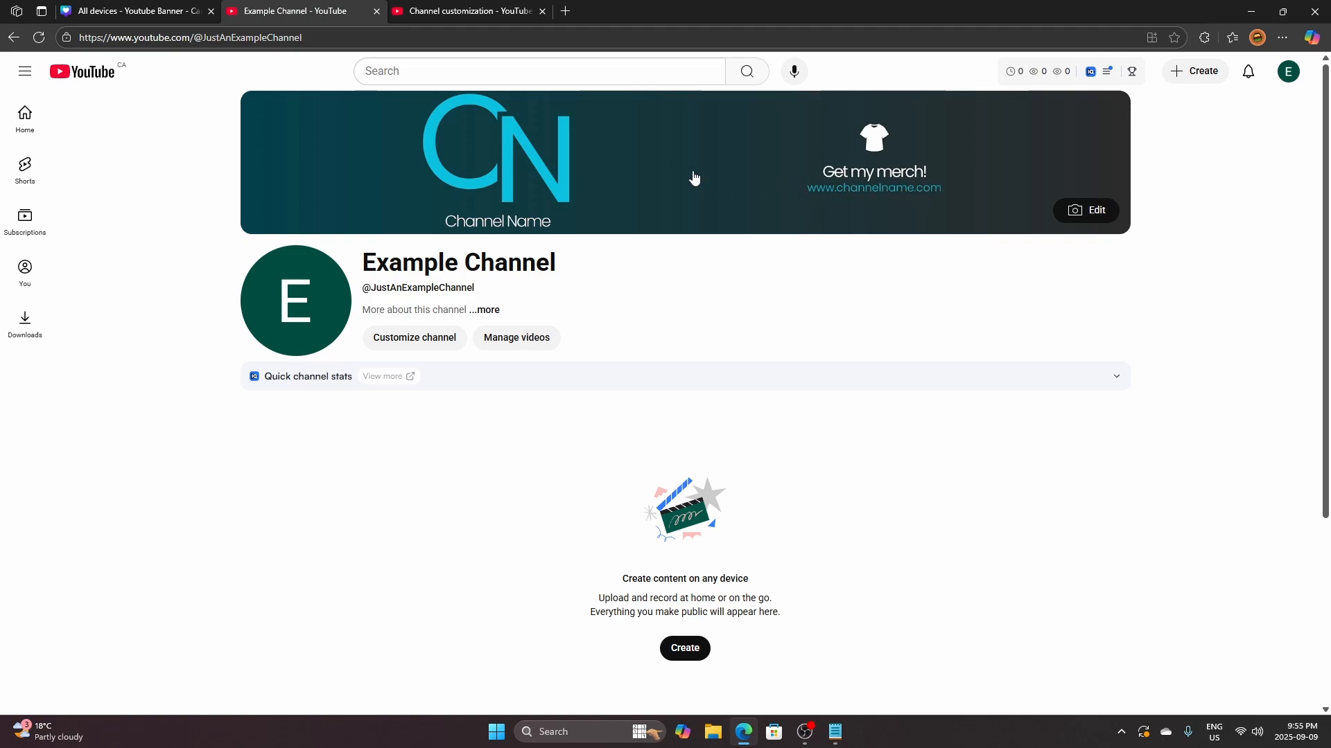
left_click(167, 5)
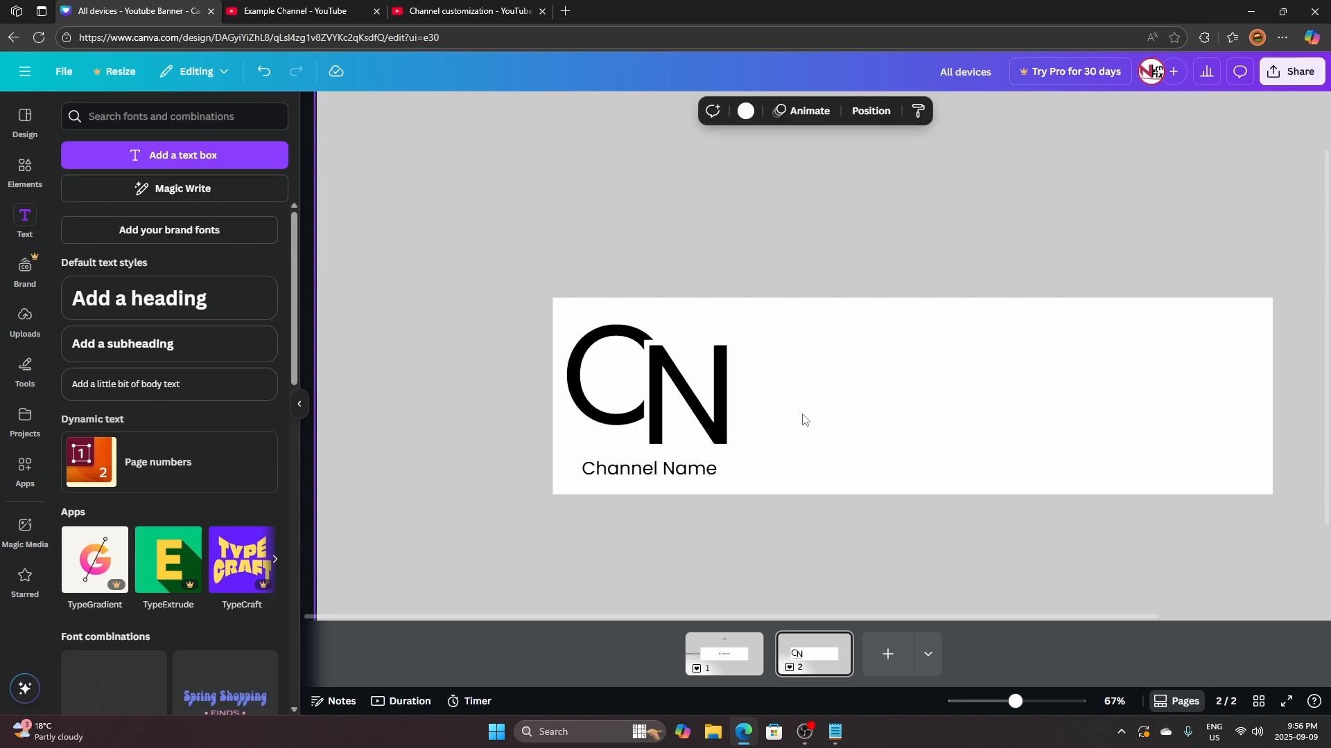
left_click(633, 473)
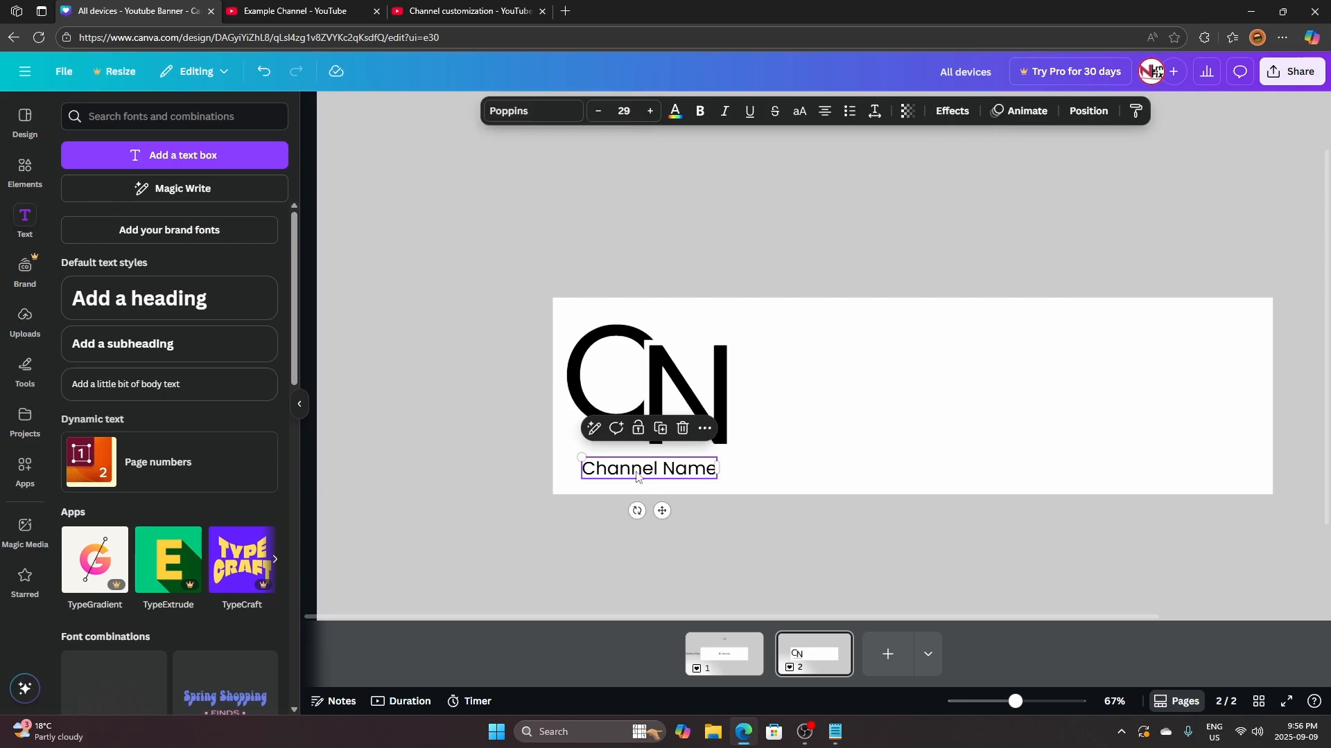
left_click_drag(637, 476, 1071, 377)
scroll(1012, 366, "up", 5)
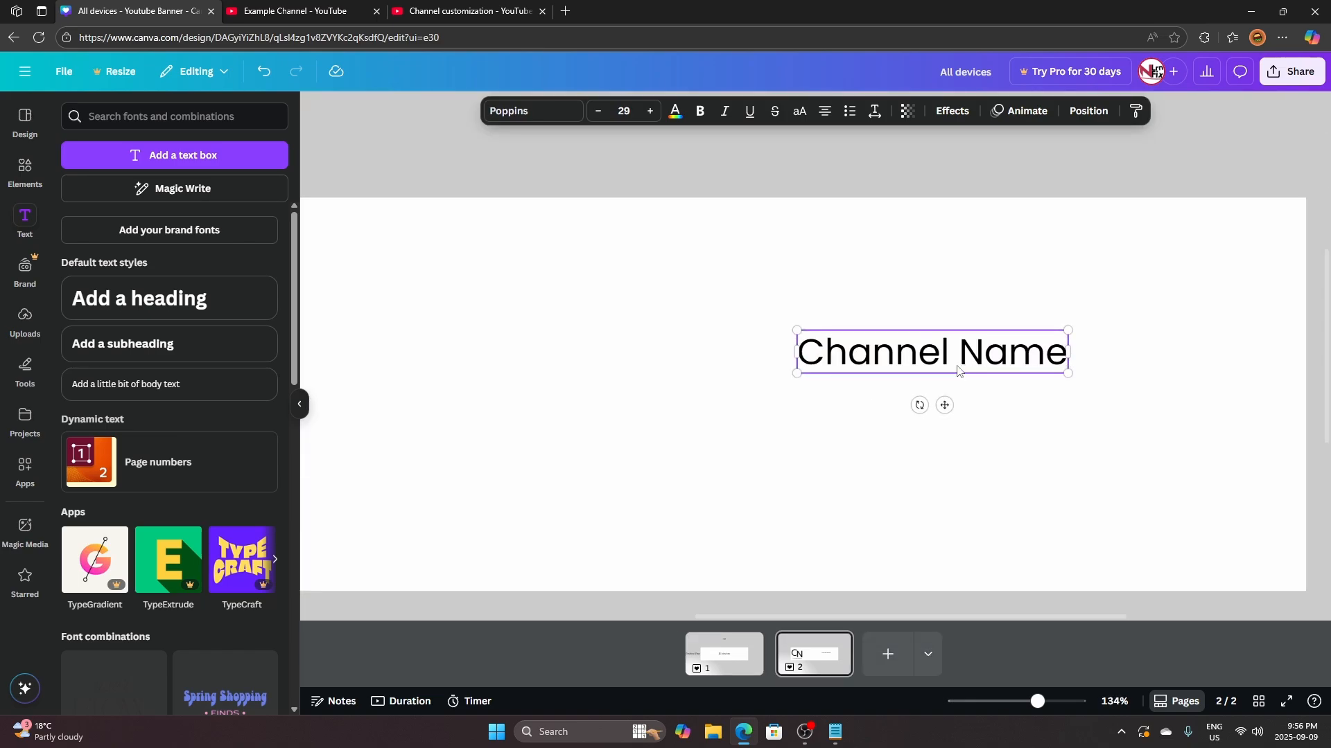
scroll(957, 370, "down", 3)
scroll(951, 388, "down", 2)
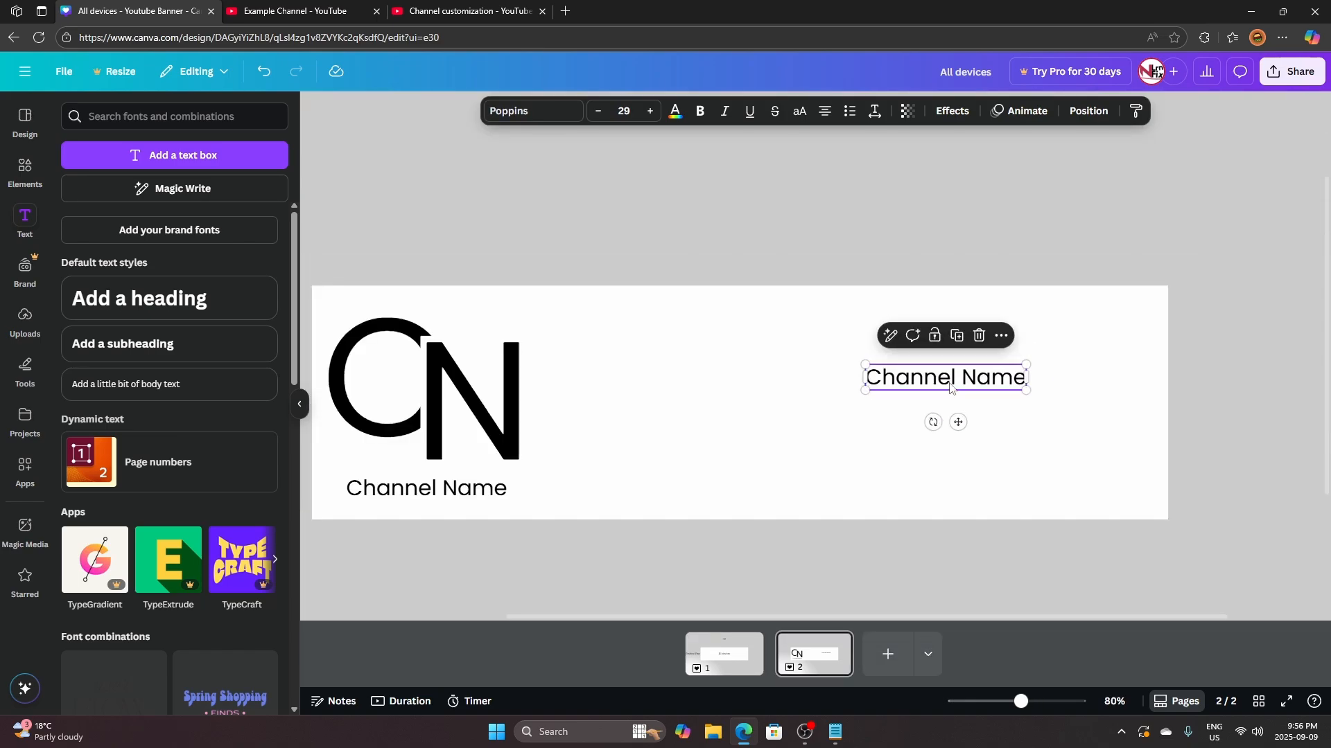
left_click_drag(949, 386, 943, 380)
left_click(767, 430)
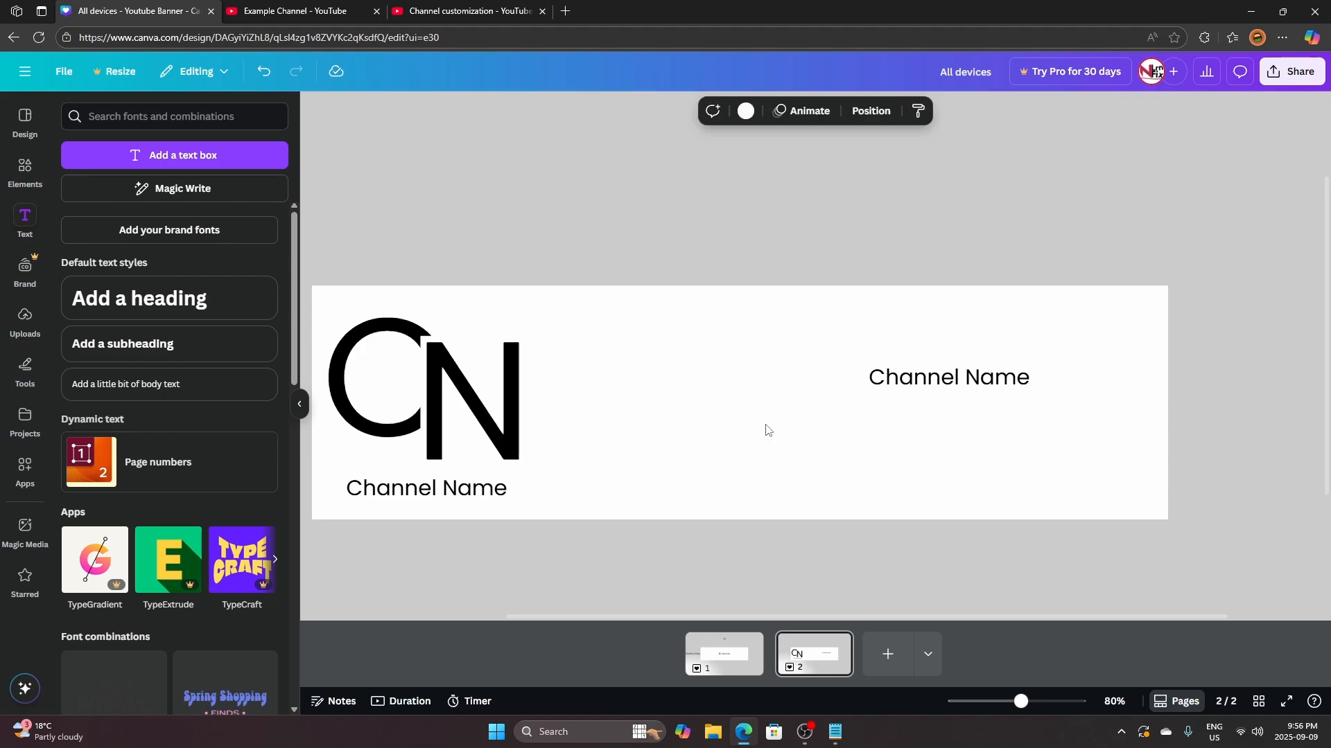
left_click_drag(546, 496, 460, 488)
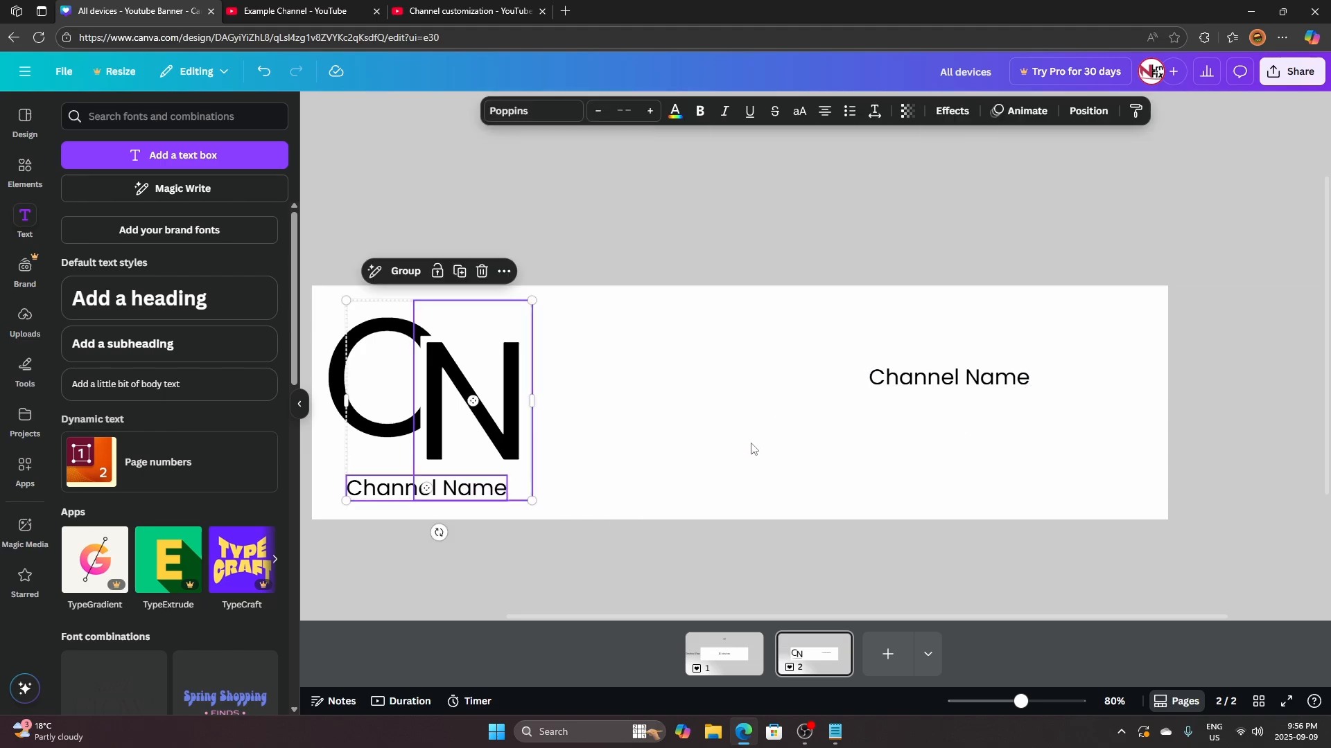
left_click(752, 447)
left_click_drag(609, 505, 367, 350)
left_click(707, 371)
Replace the copied channel name's text with "Get my merch!" and adjust its position on the banner's right side
left_click(957, 385)
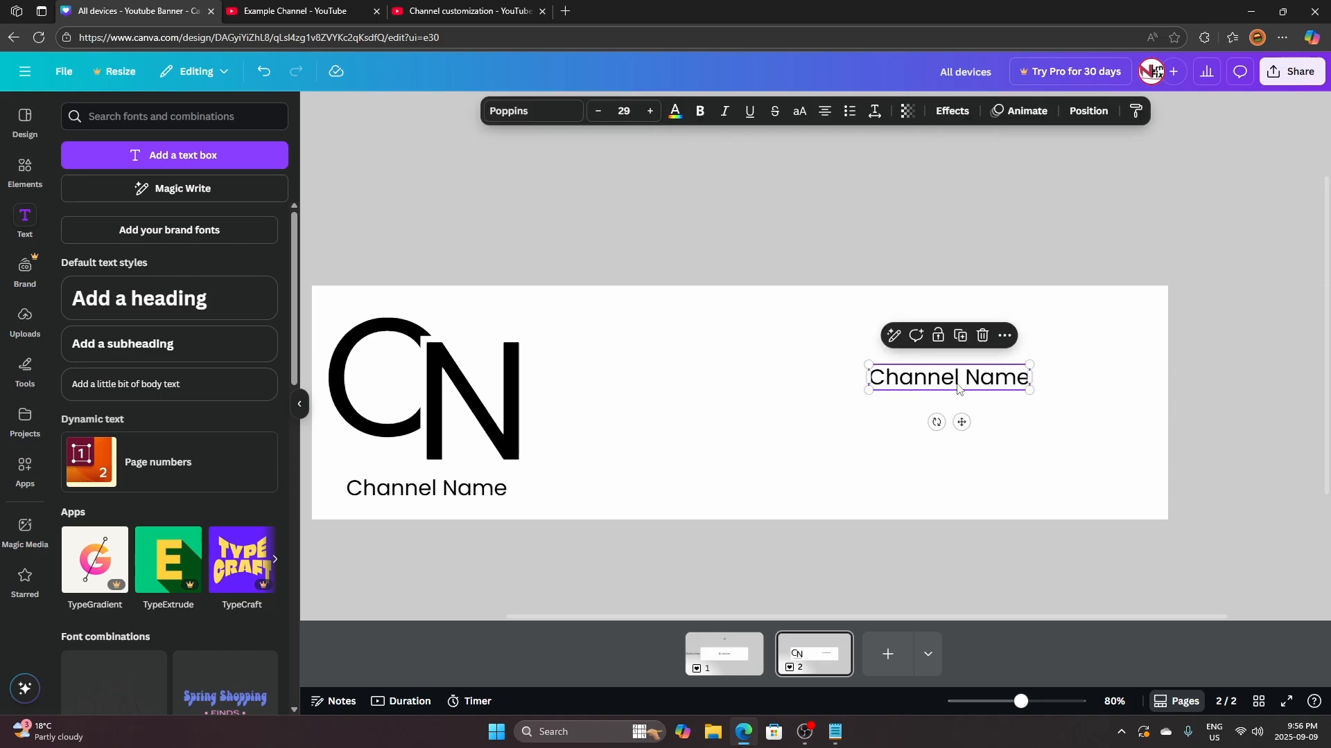
left_click(958, 384)
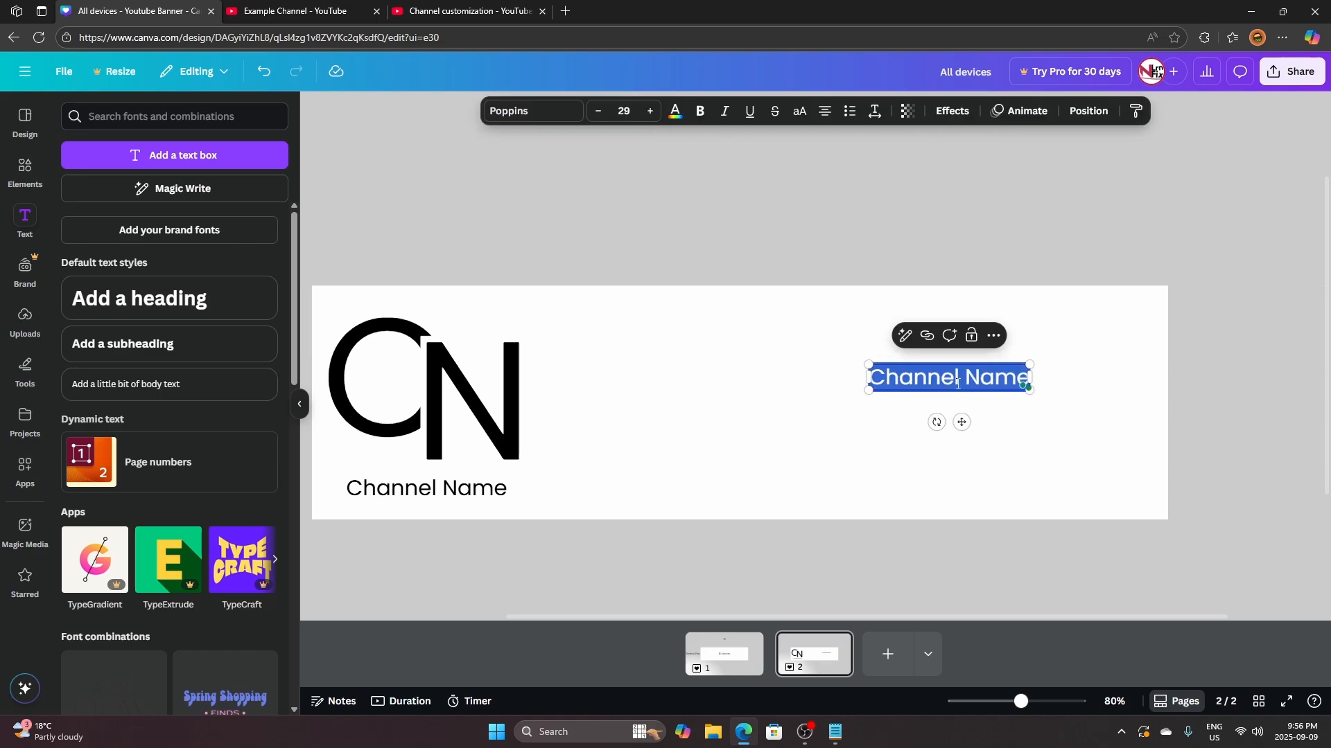
type("Get my merch")
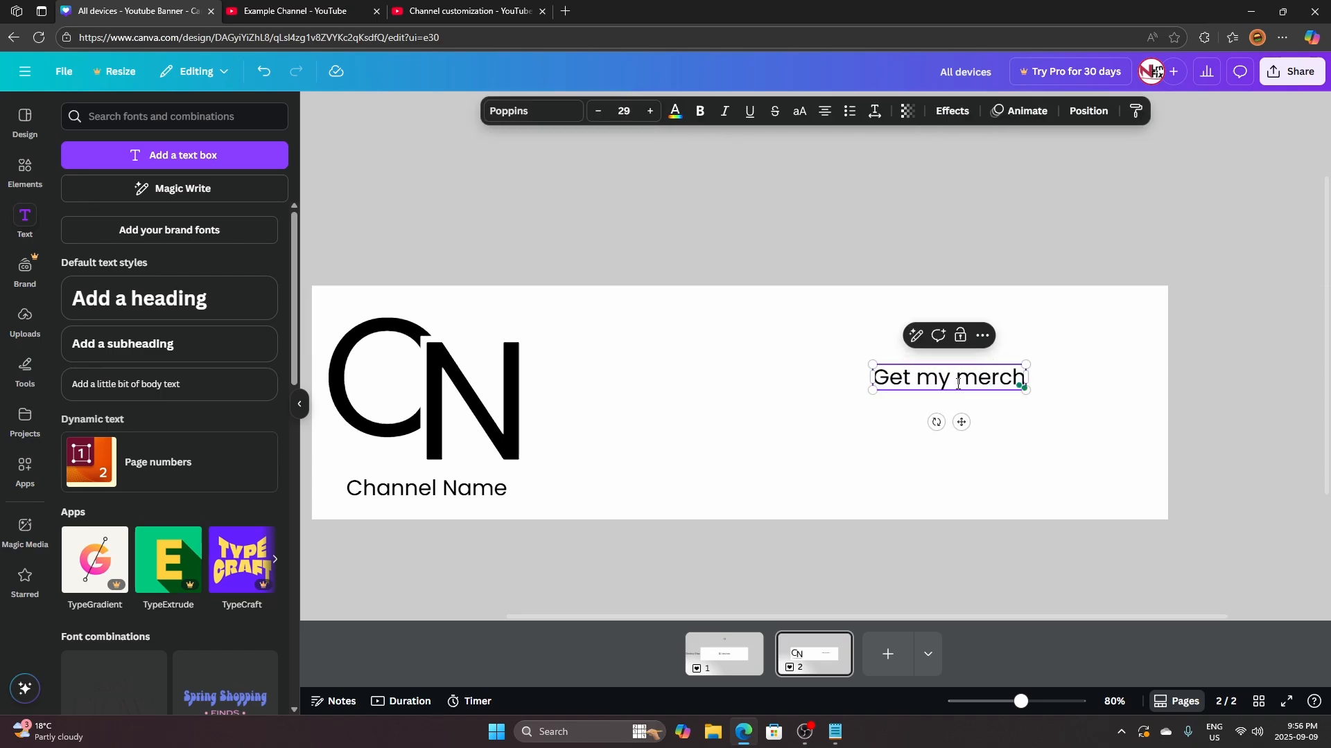
type("!")
left_click(1021, 449)
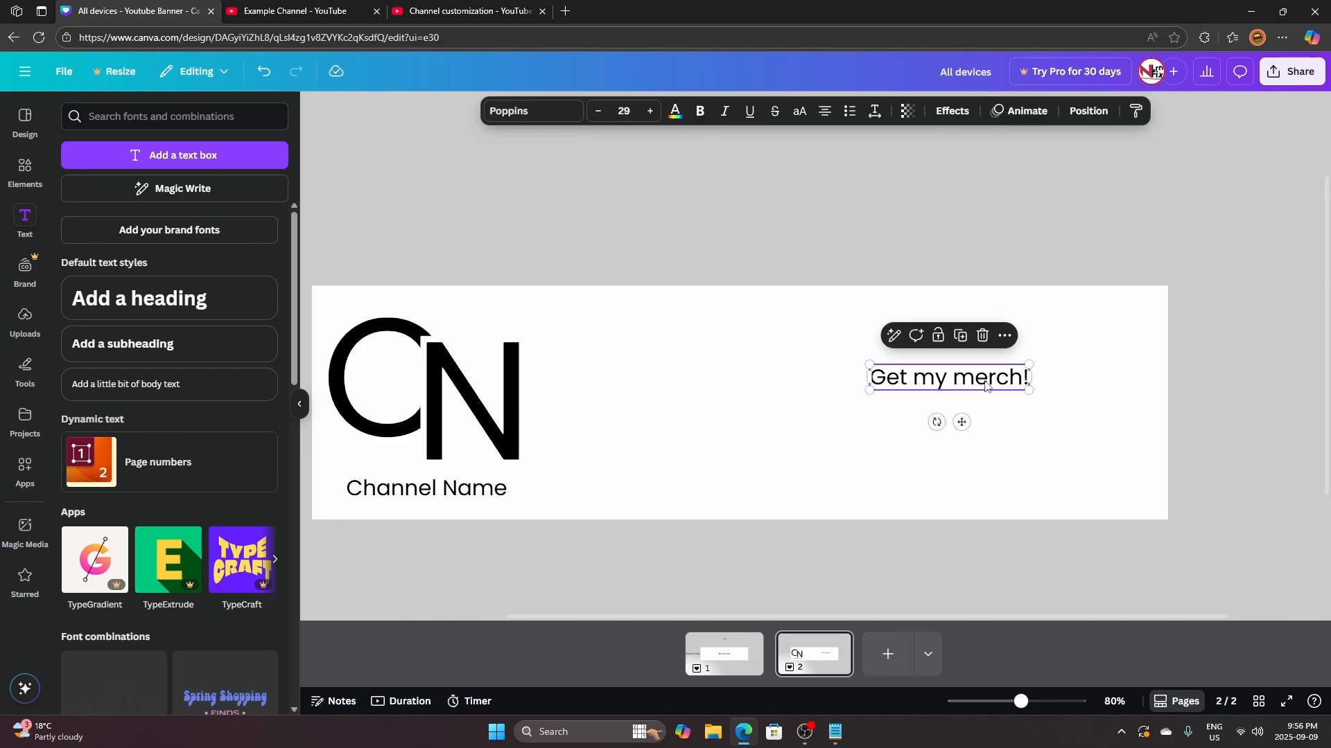
left_click_drag(991, 381, 953, 399)
left_click(1001, 419)
Duplicate the "Get my merch!" line directly below itself and color the copy turquoise
left_click(973, 386)
key("ctrl+d")
left_click(1007, 443)
left_click(977, 414)
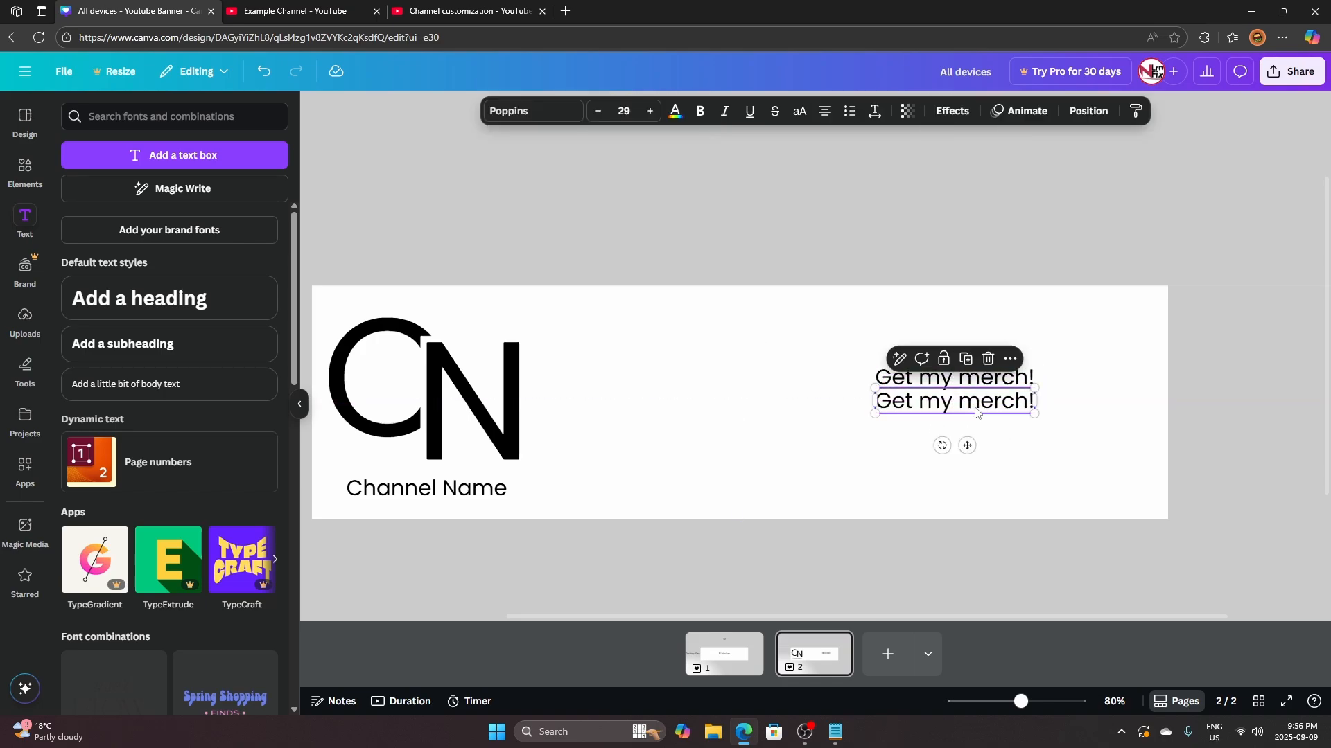
left_click(675, 113)
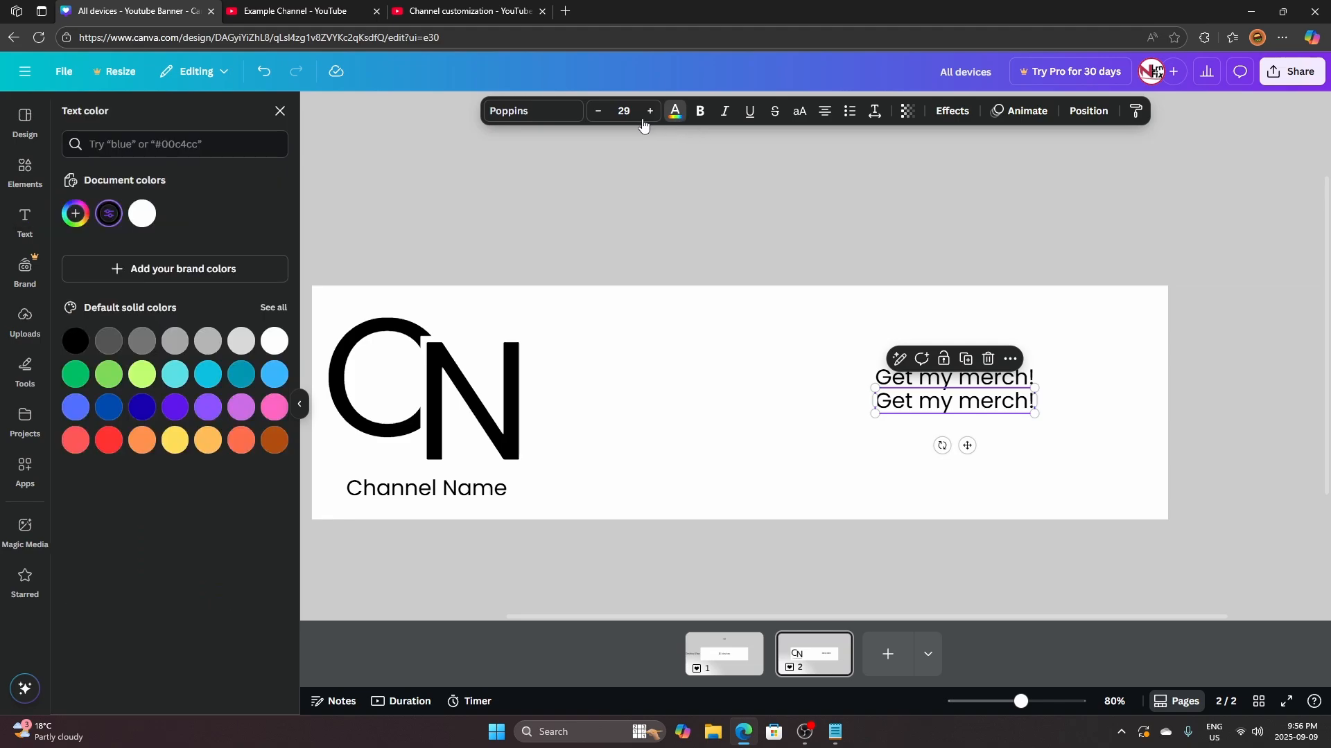
left_click(208, 375)
left_click(1059, 446)
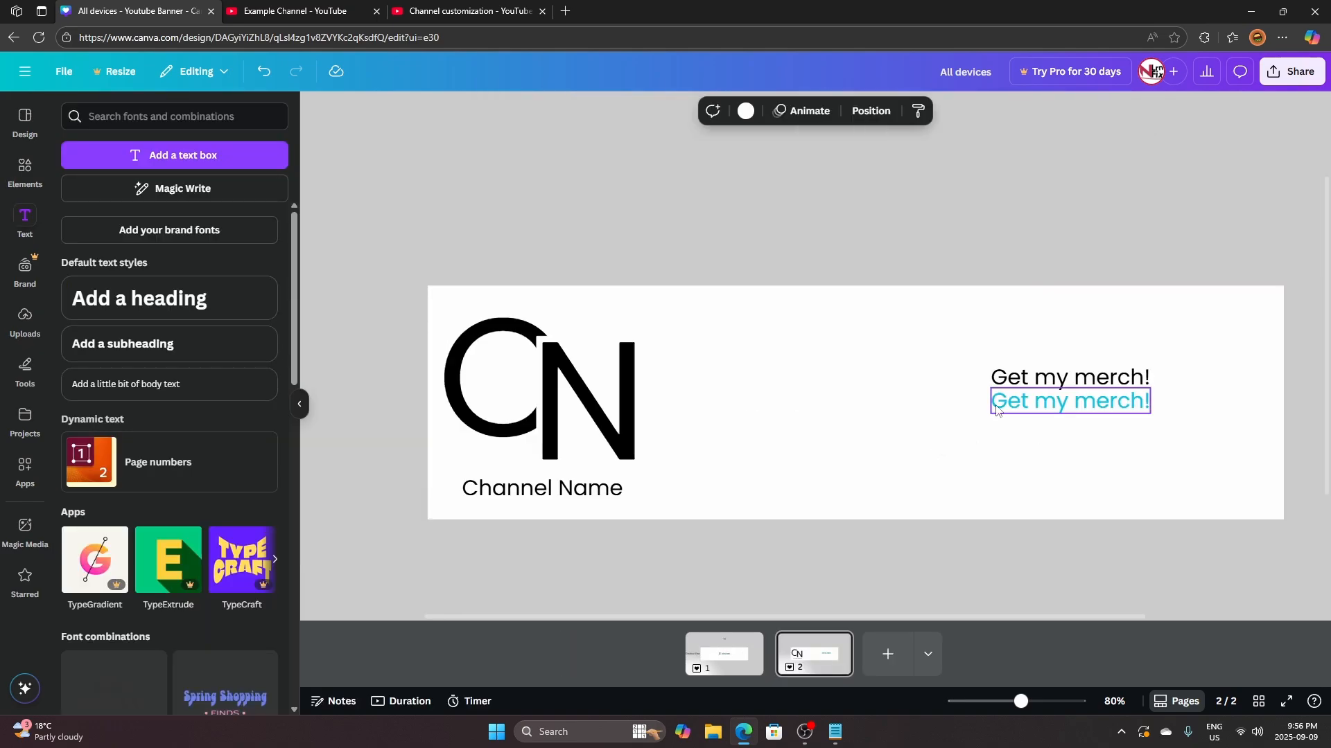
left_click(1065, 413)
double_click(1111, 403)
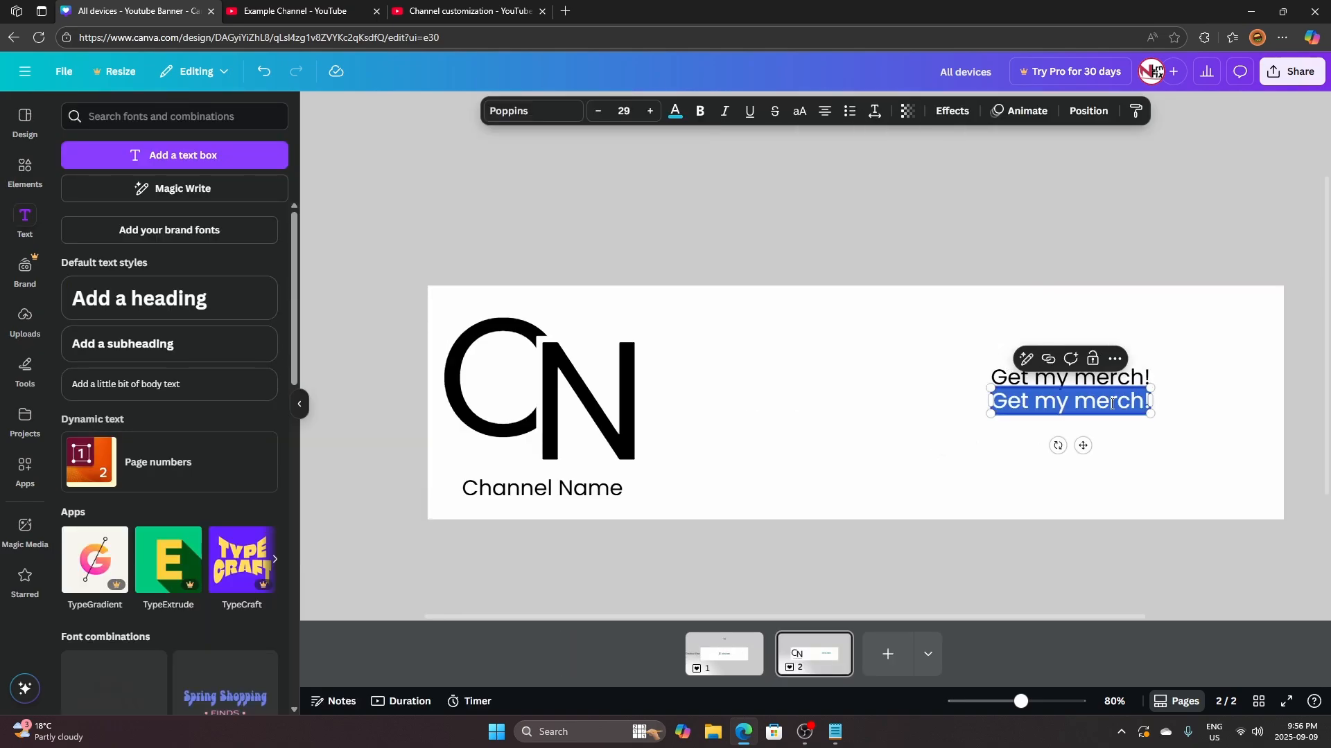
type("www")
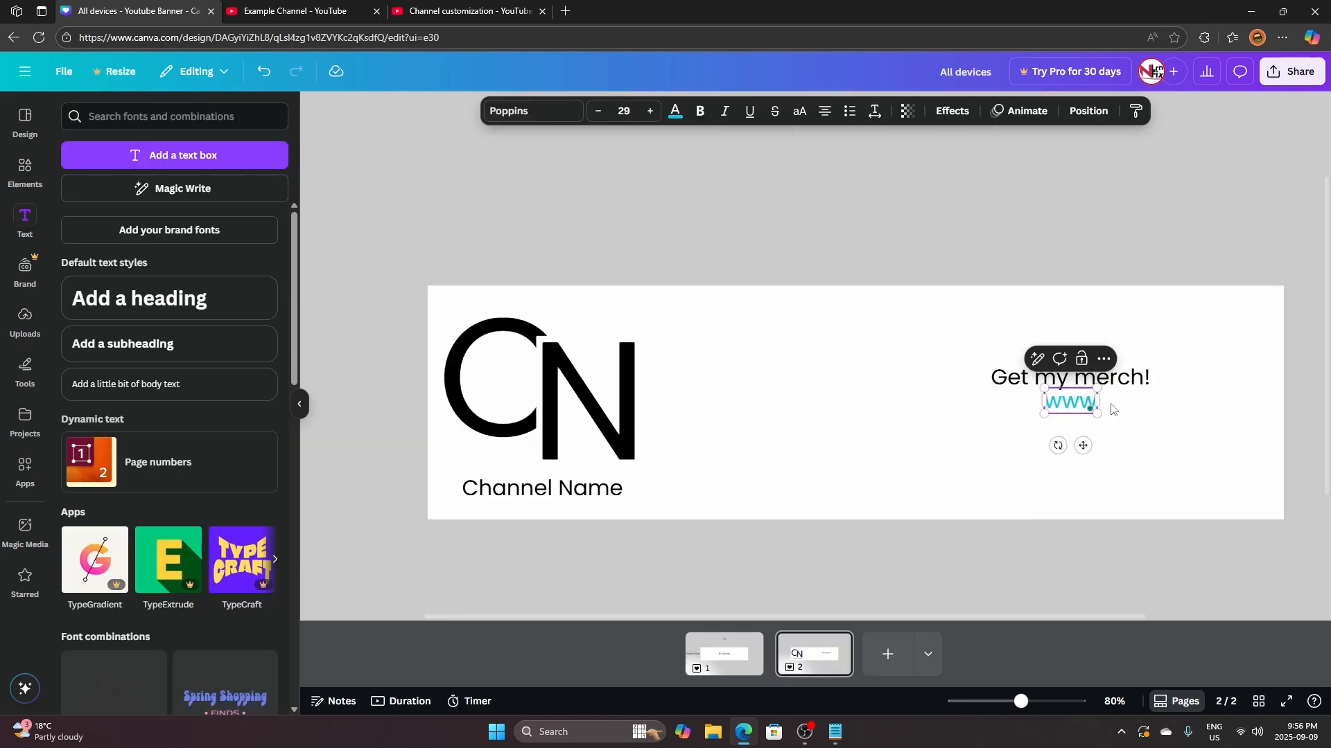
type(".channel")
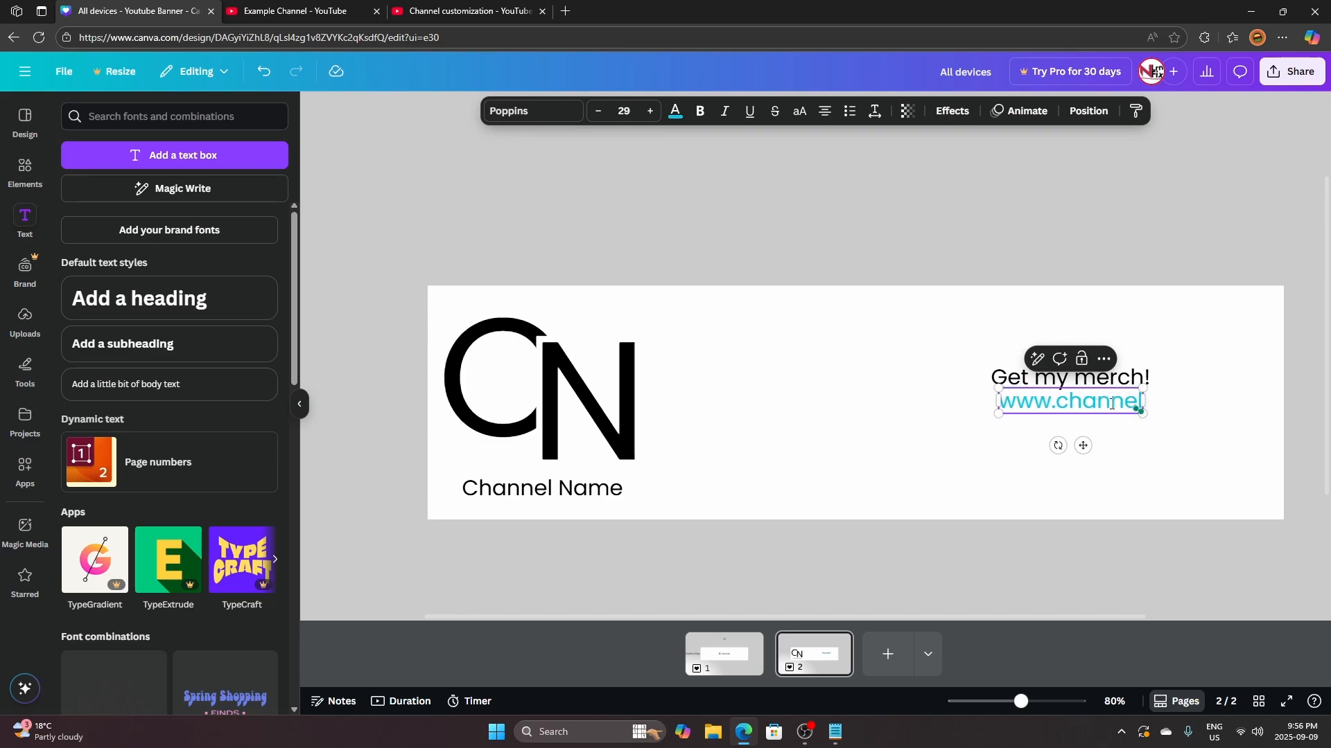
type("name.com")
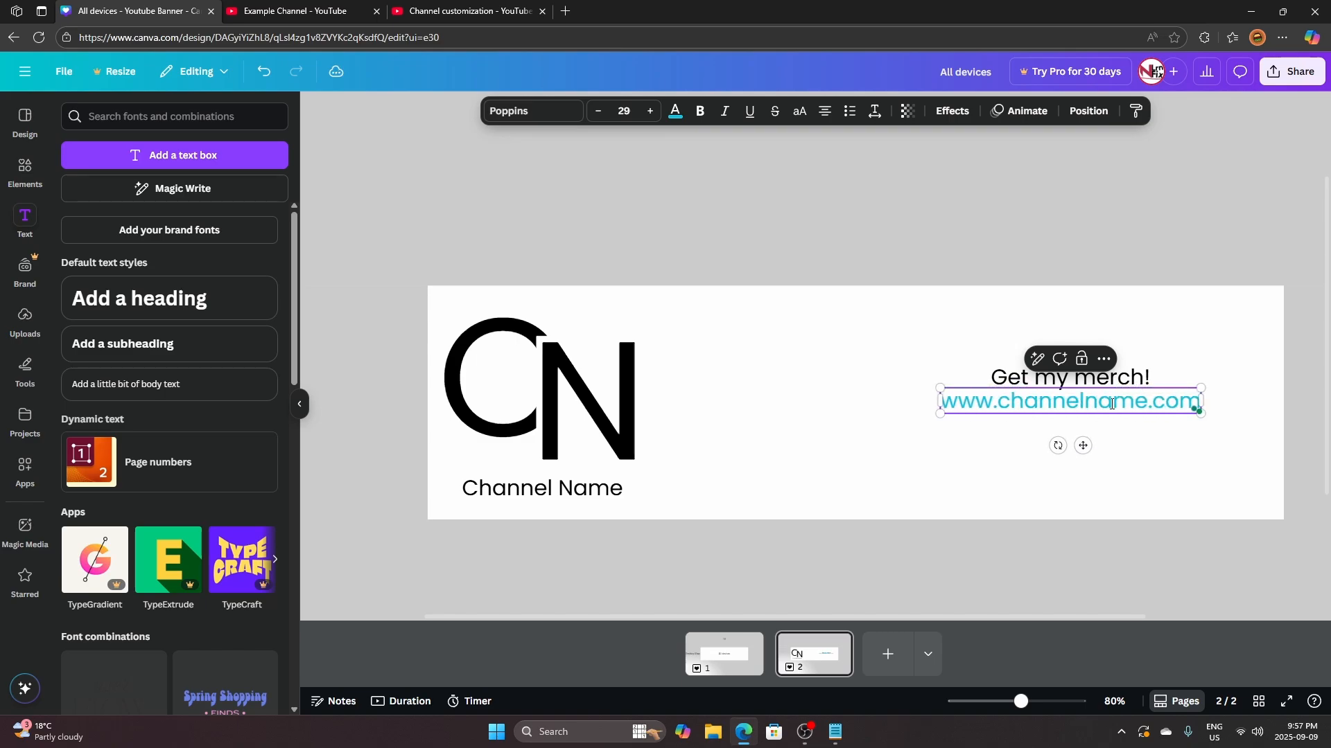
left_click(1158, 465)
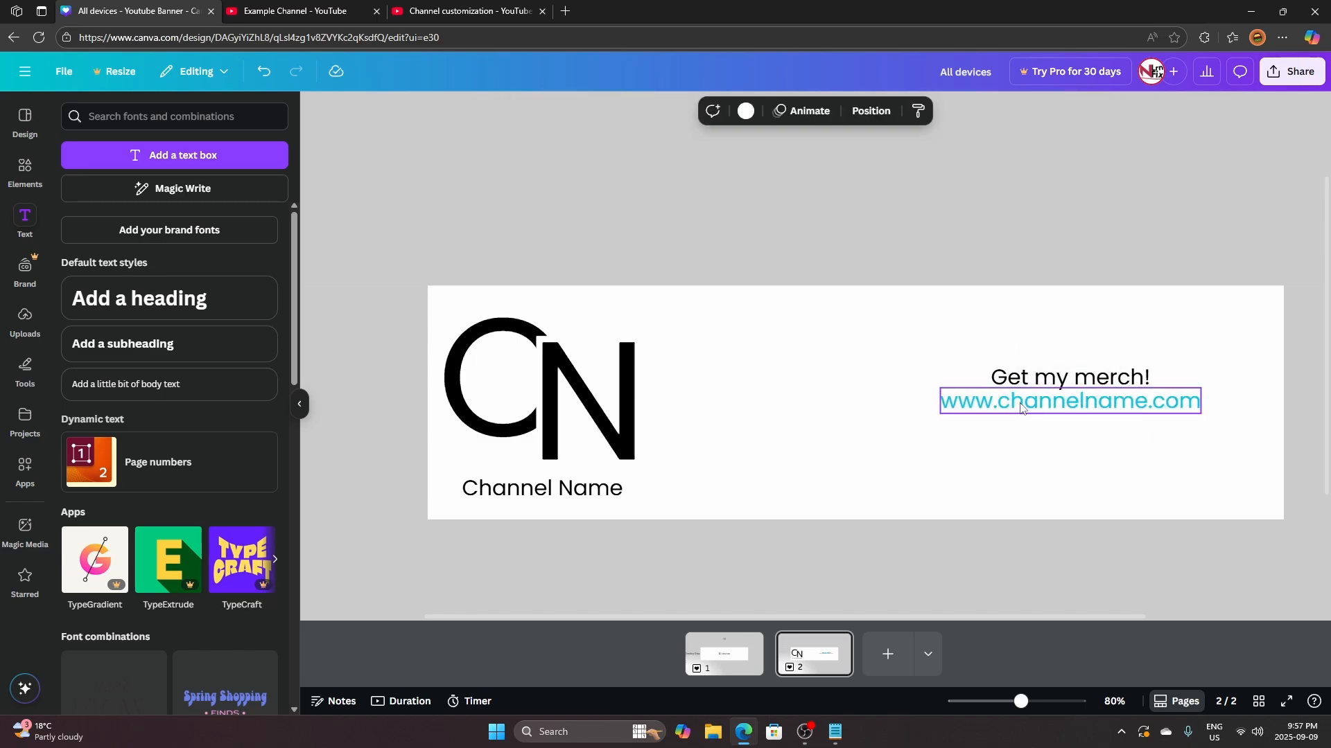
Scale down the web address slightly and center it under the "Get my merch!" line
left_click(1072, 404)
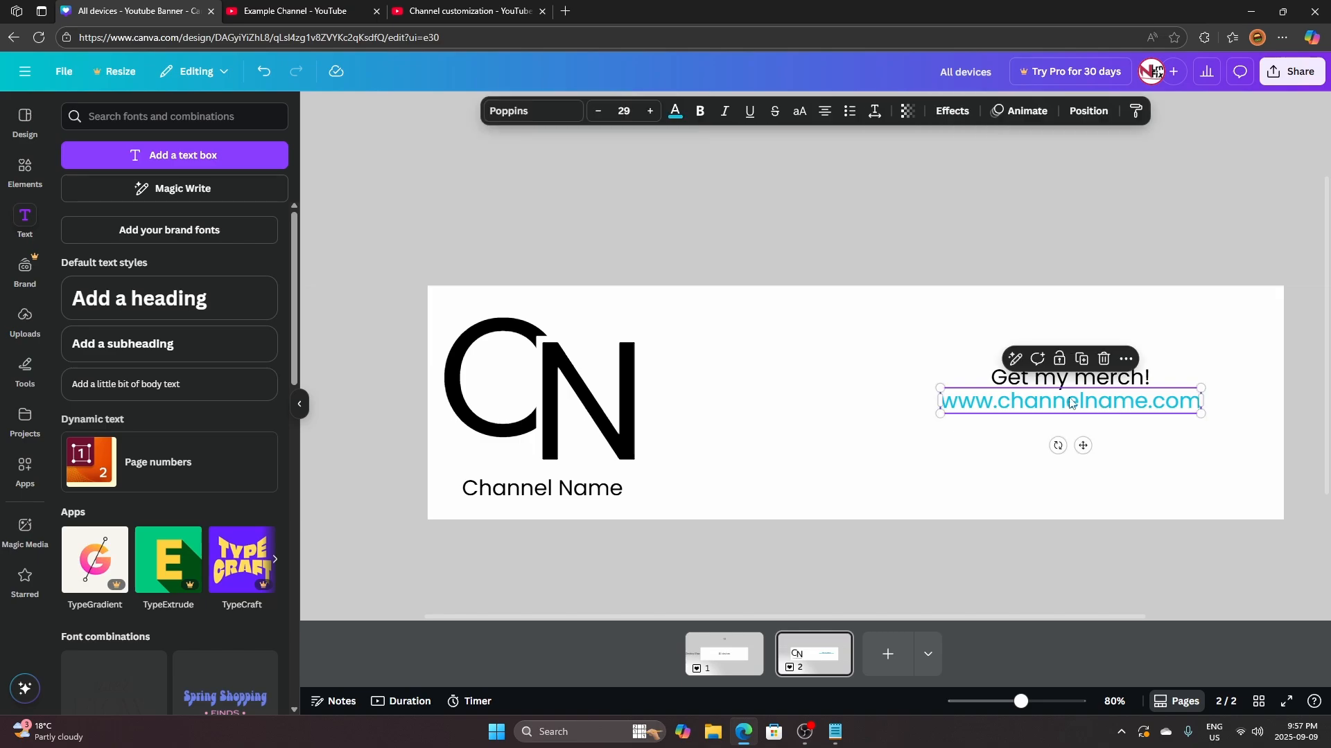
left_click_drag(1201, 414, 1116, 400)
left_click(1174, 378)
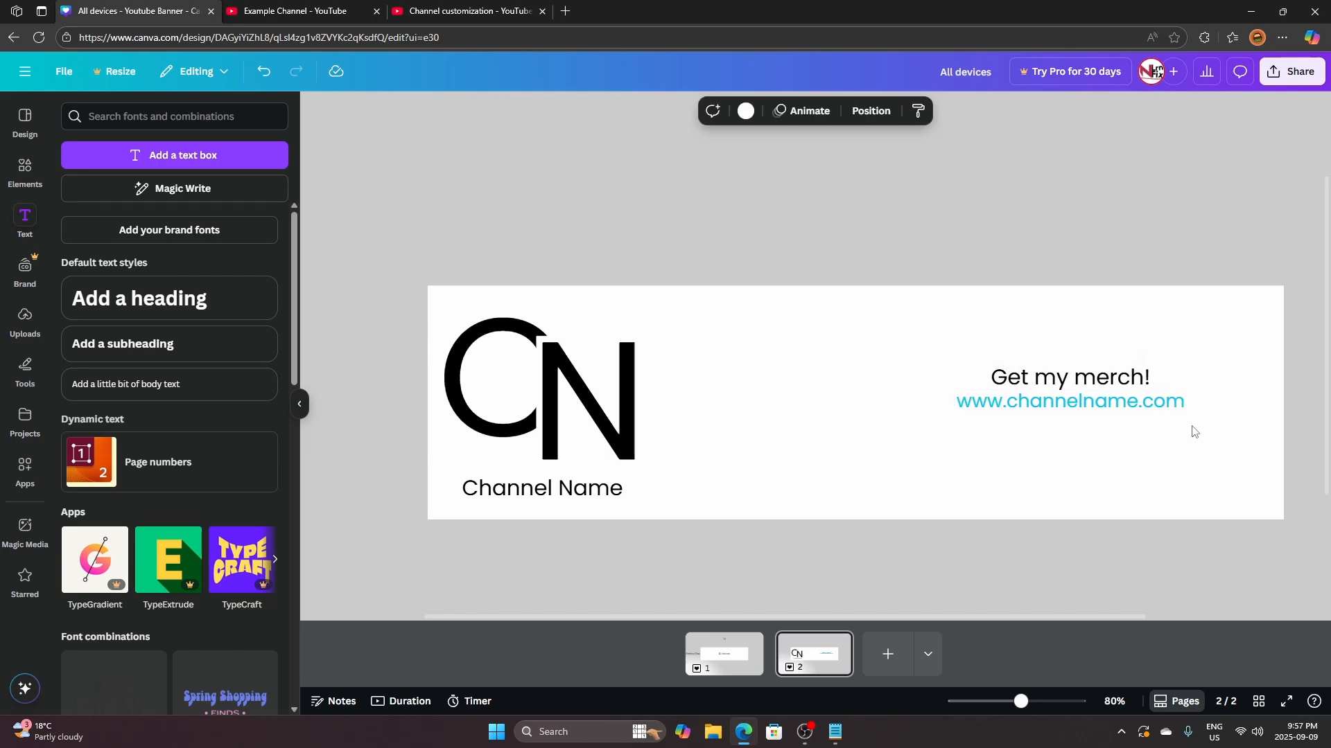
left_click(960, 407)
left_click(998, 436)
Move the "Get my merch!" line and the web address together slightly lower, leaving room above them for an icon
left_click_drag(944, 416, 1083, 368)
left_click(1163, 446)
left_click(1132, 472)
left_click(1147, 462)
left_click_drag(992, 349, 1097, 418)
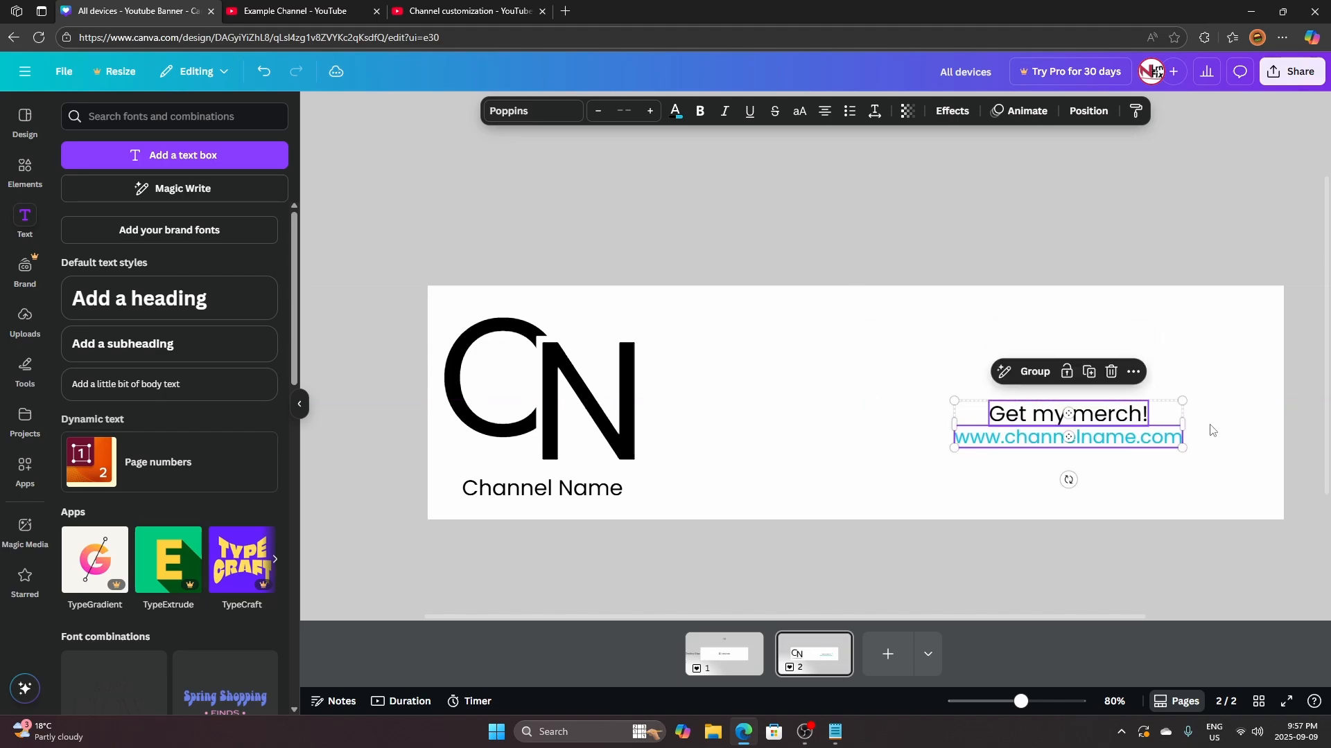
left_click(1206, 430)
Examine the merch icon in the example channel's banner and look for a shirt graphic among the Canva elements
left_click(295, 11)
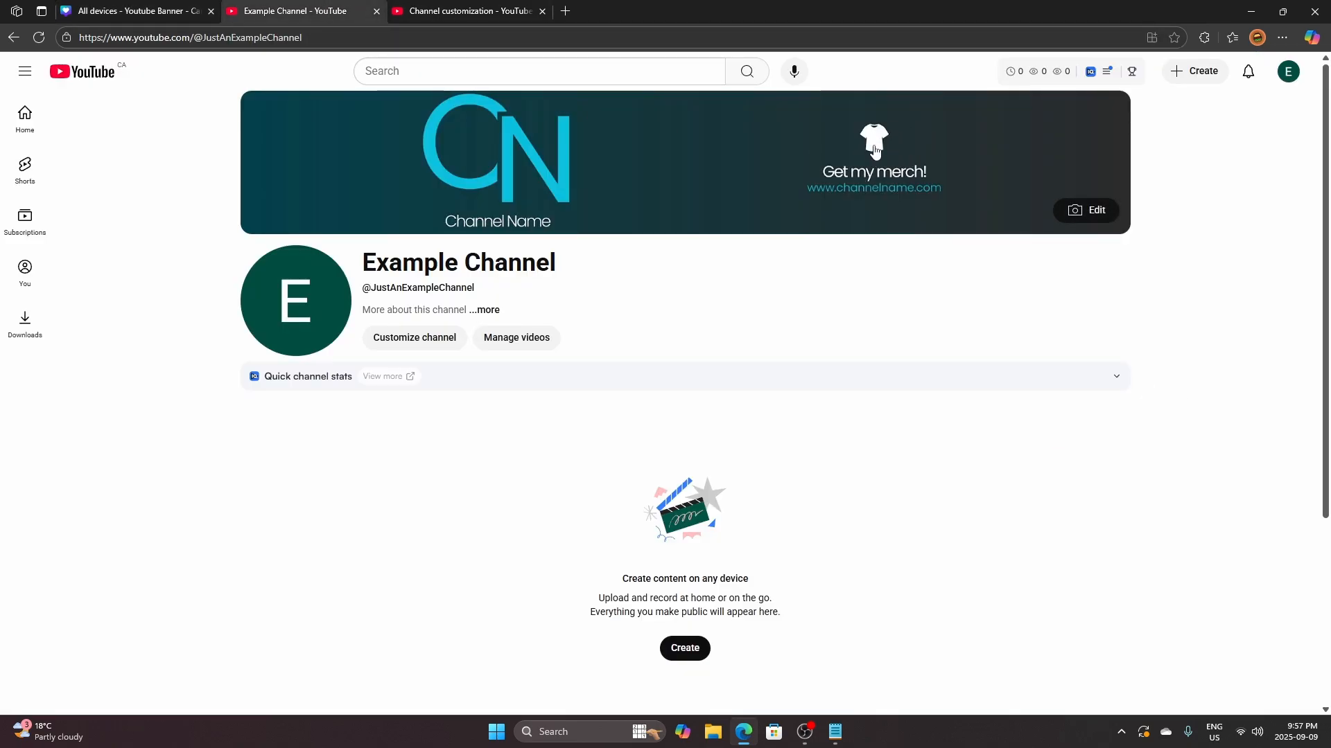
left_click(132, 11)
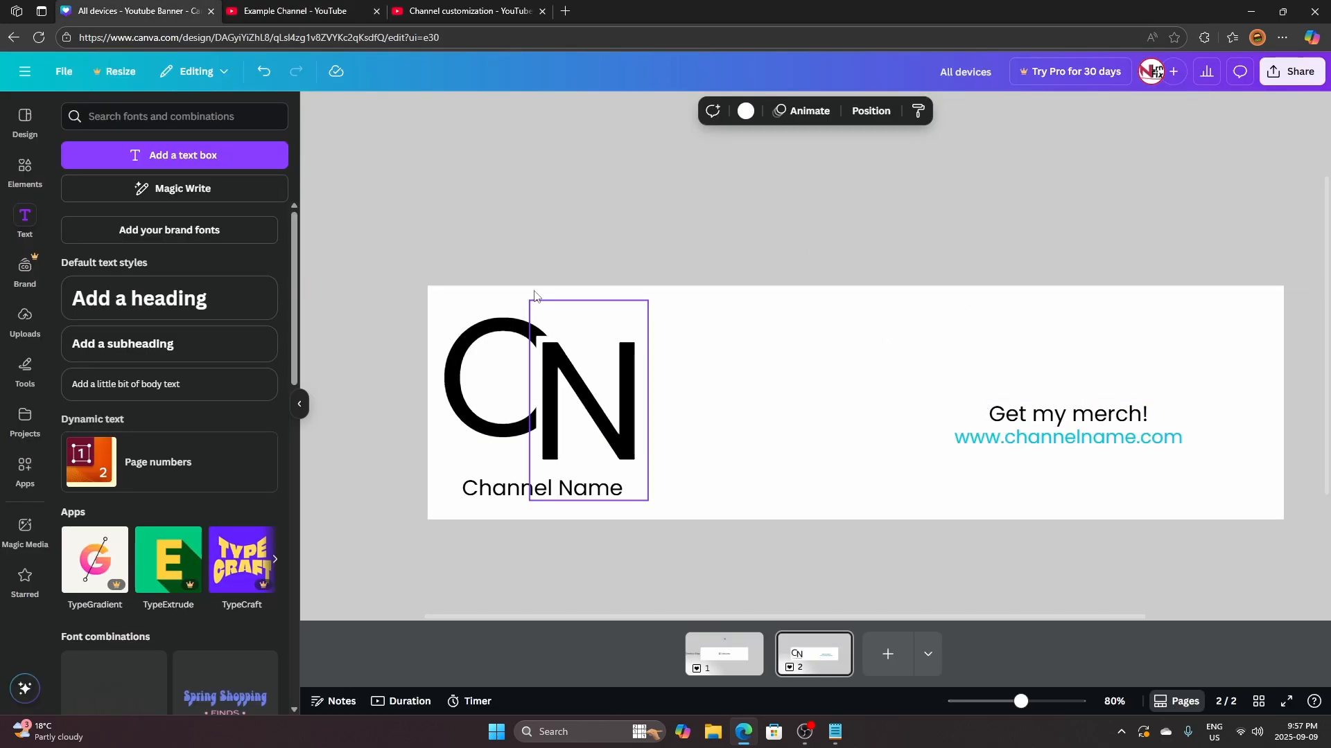
left_click(25, 170)
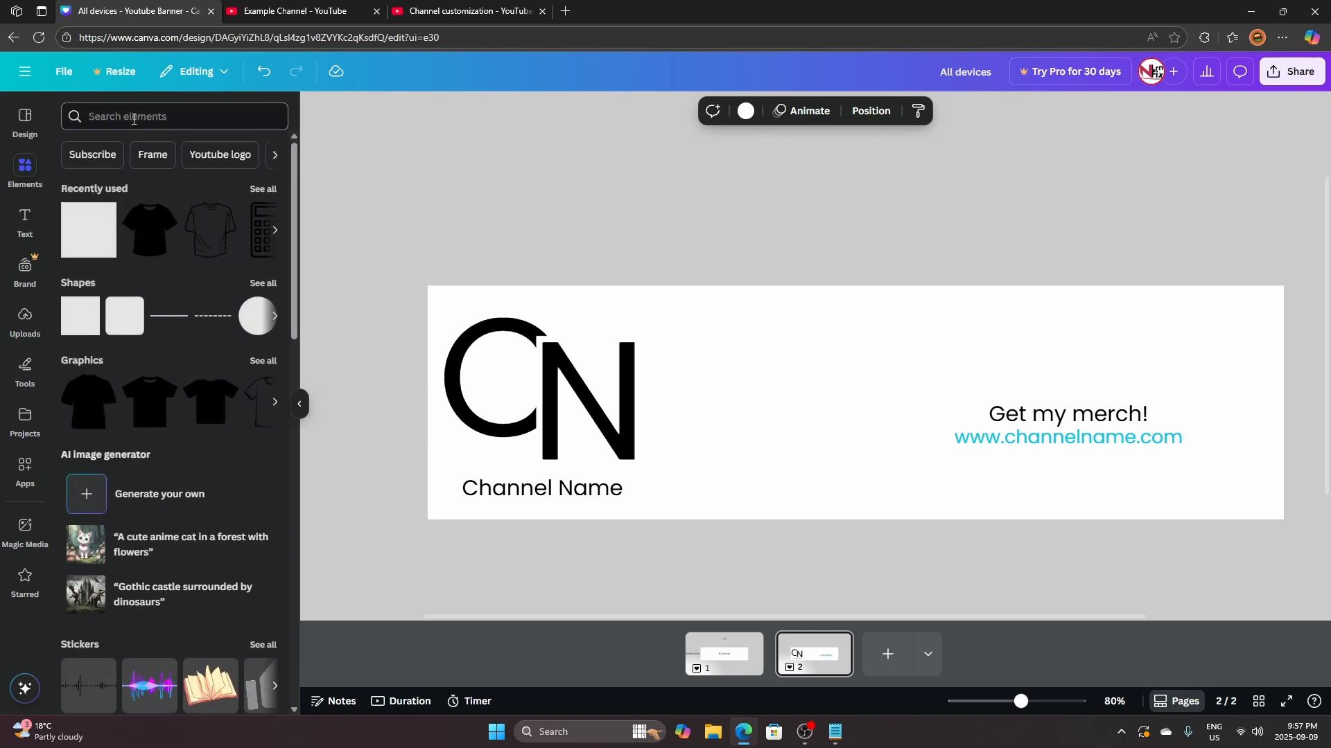
left_click(141, 123)
type("shirt")
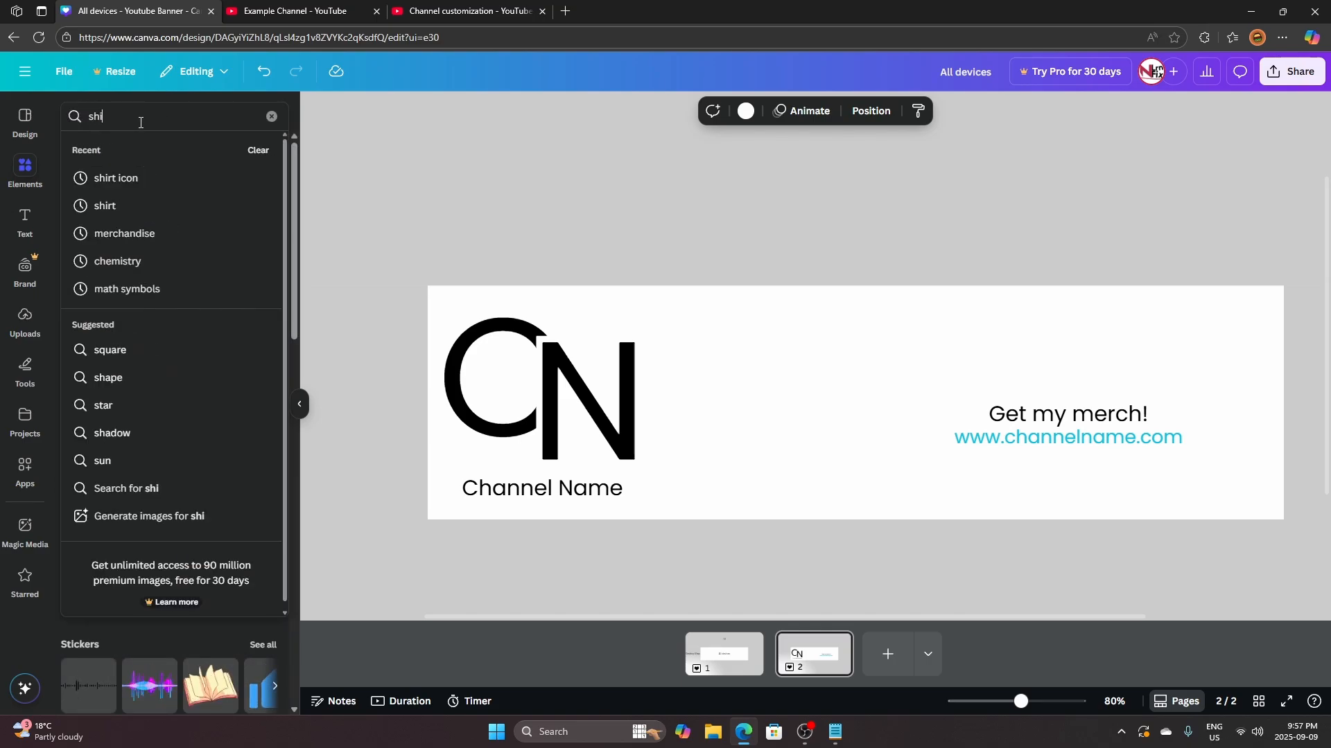
left_click(294, 10)
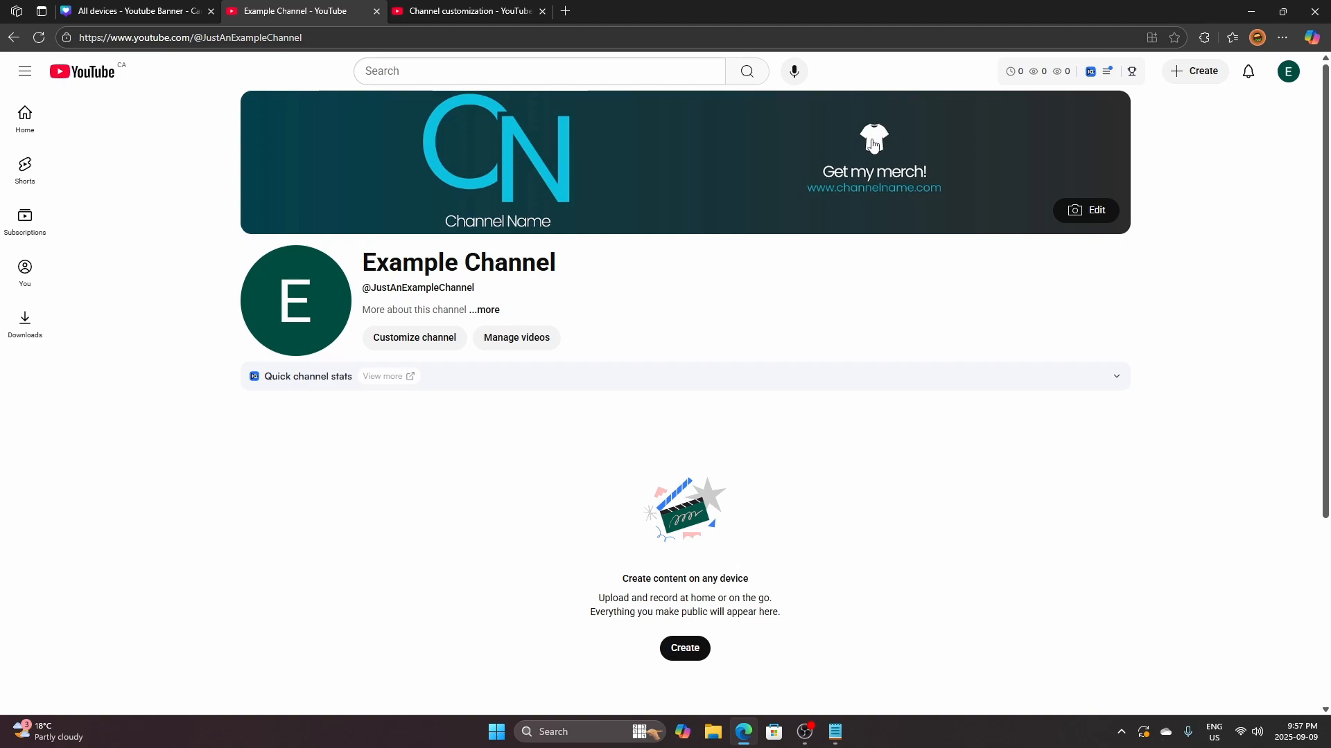
left_click(114, 7)
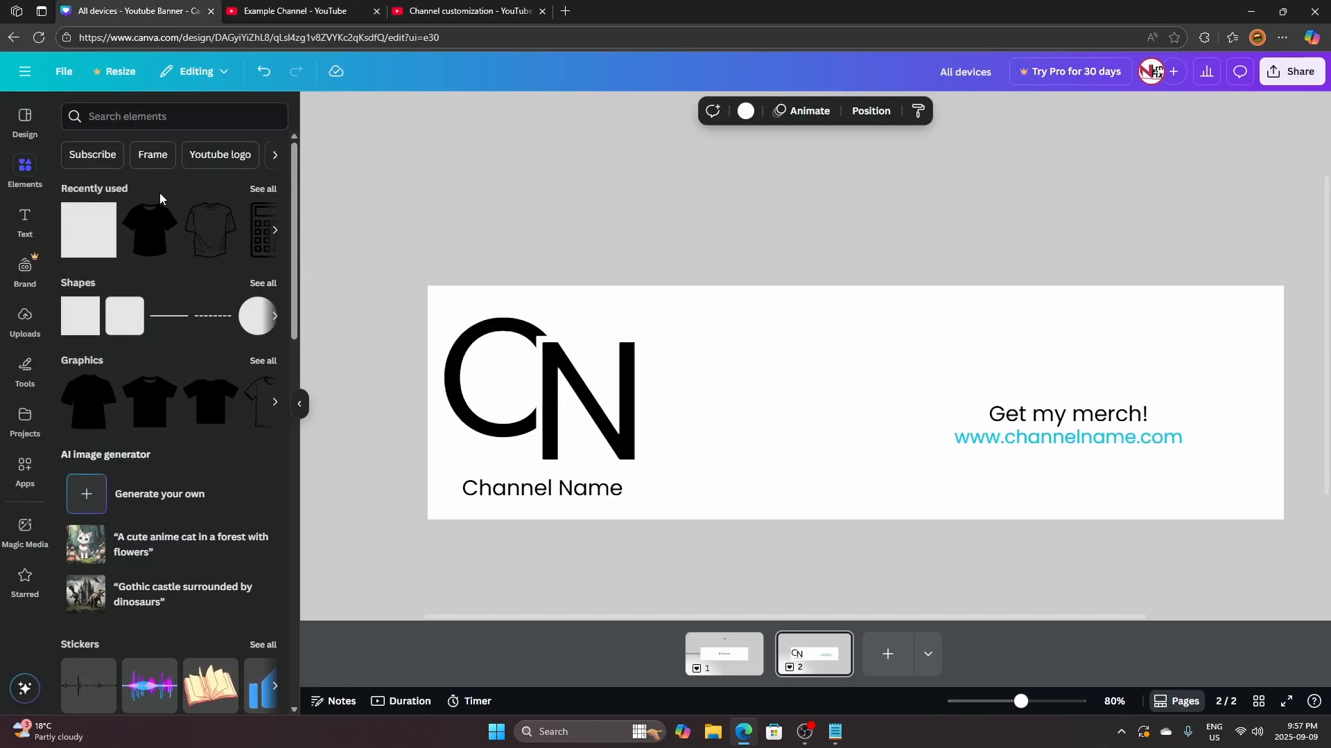
Check the title of the recently used black shirt graphic and search the elements for "shirt solid icon"
left_click(167, 217)
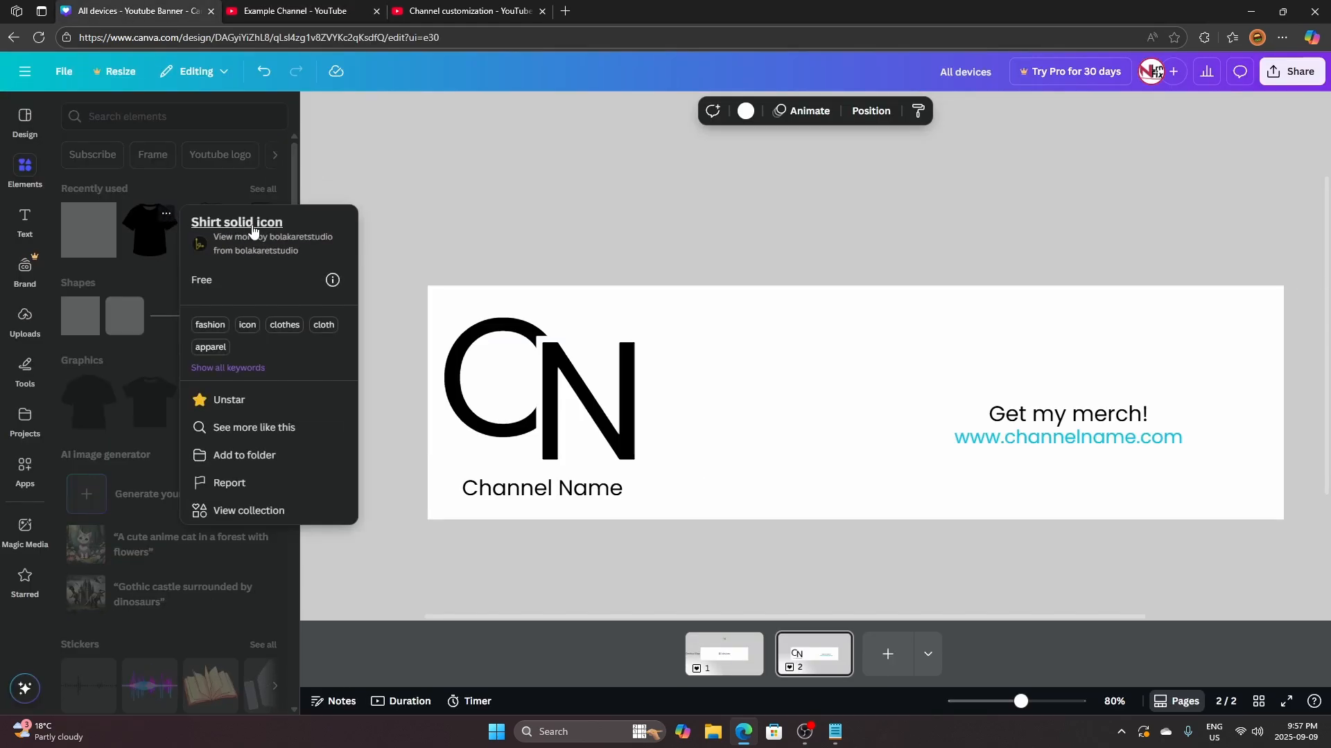
left_click(158, 116)
type("shirt sold")
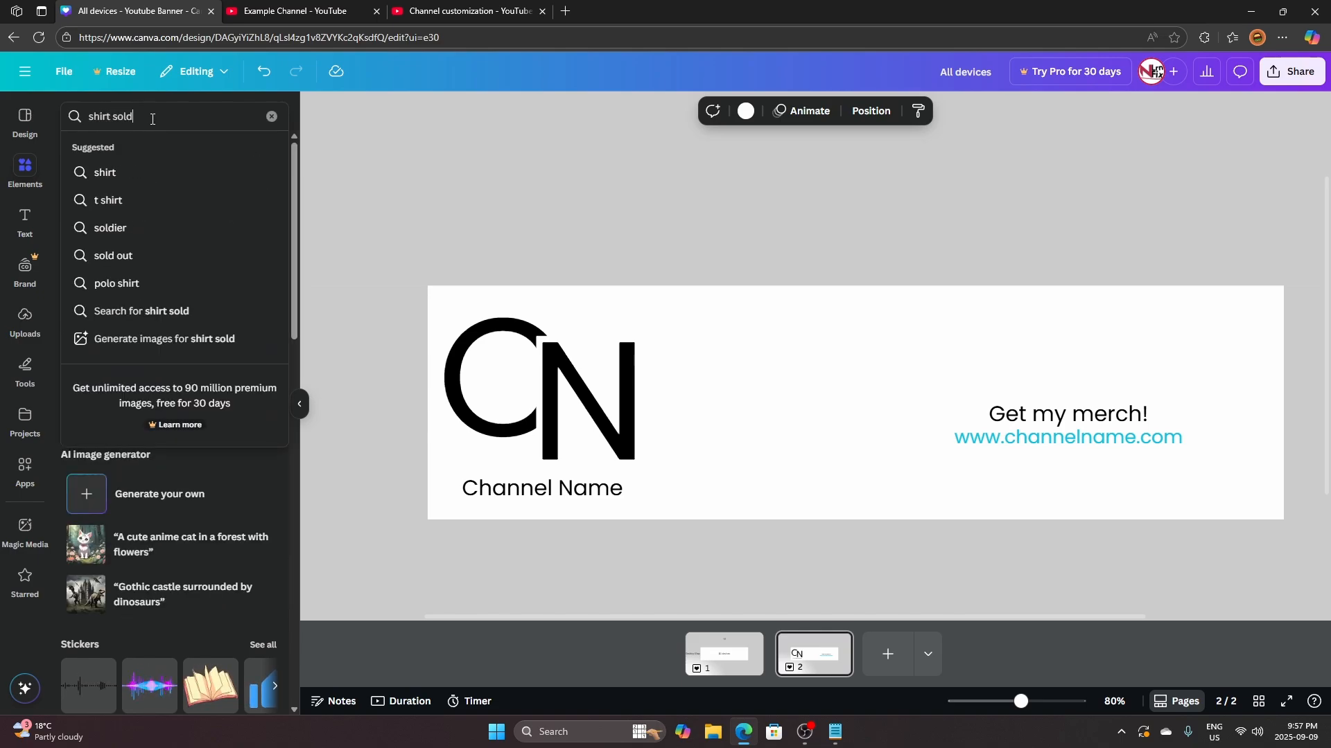
key("BackSpace")
type("id icon")
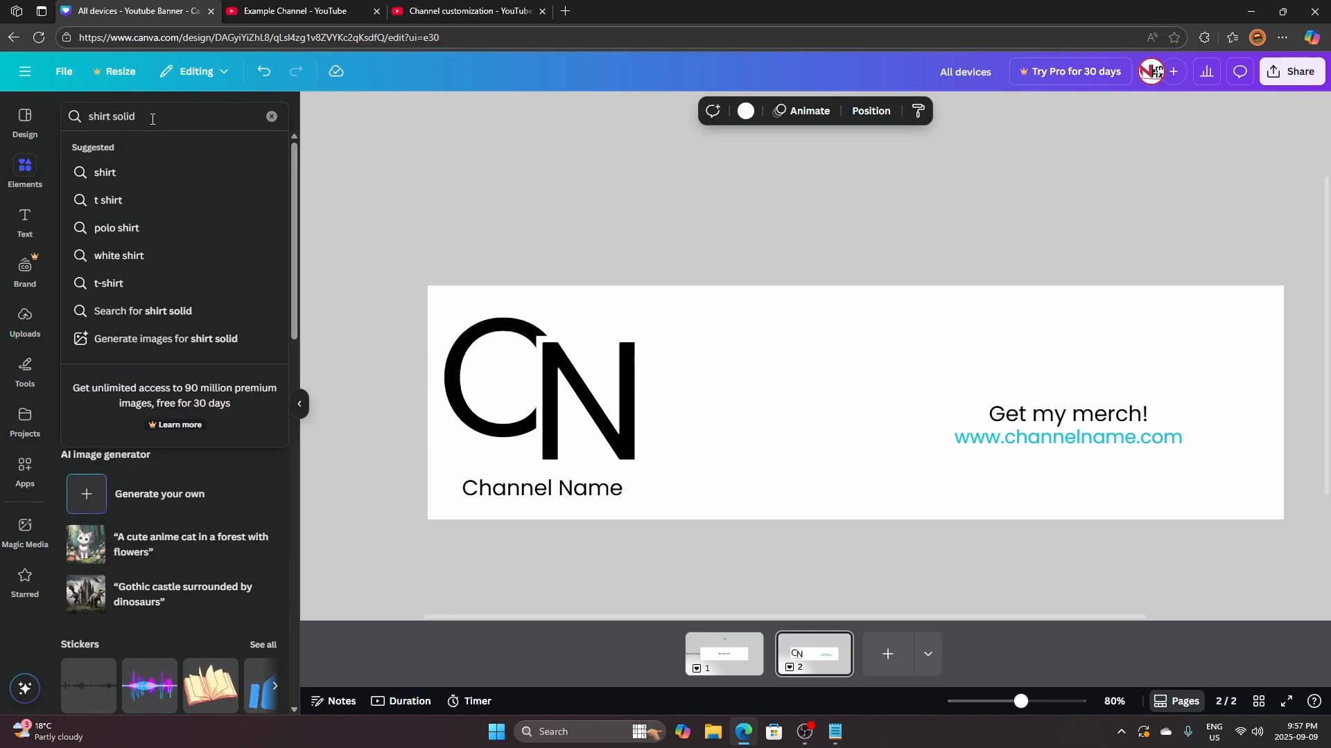
key("Return")
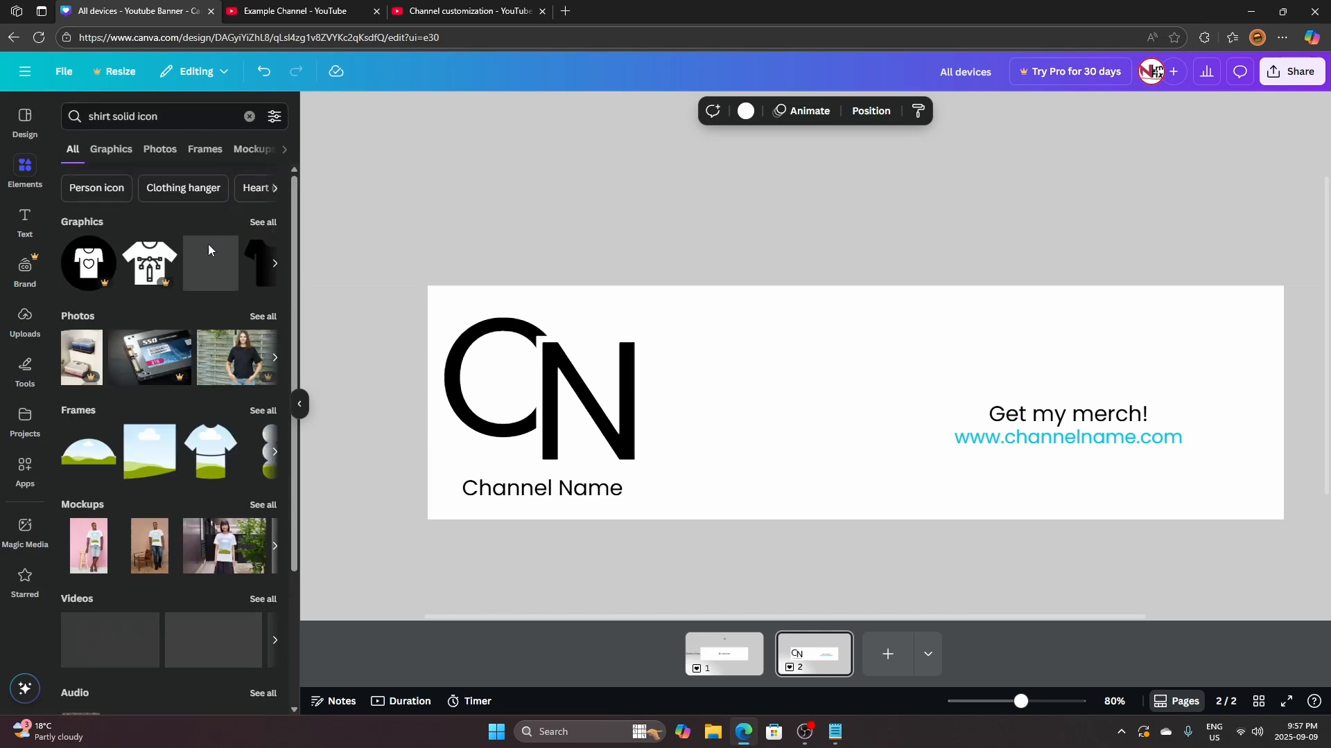
Add the solid black T-shirt graphic to the banner and scale it down to an icon centered above "Get my merch!"
left_click(268, 232)
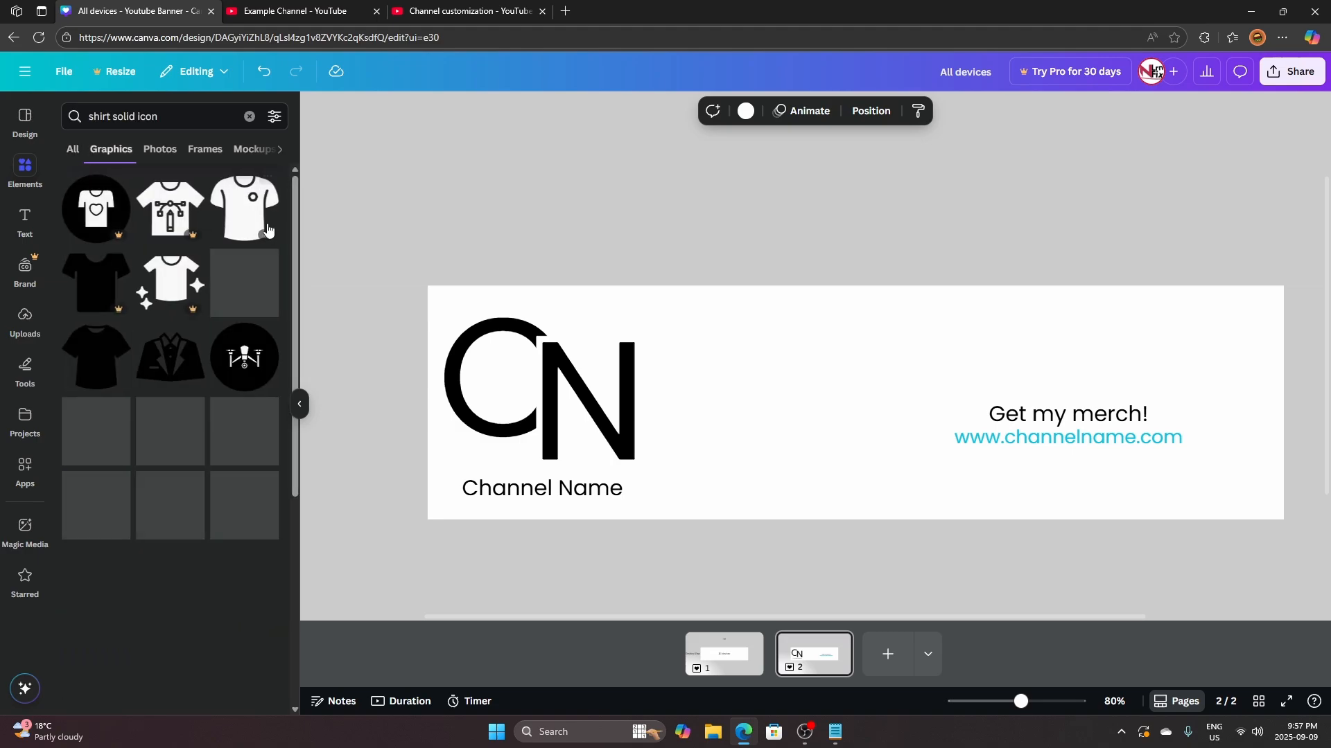
left_click(104, 354)
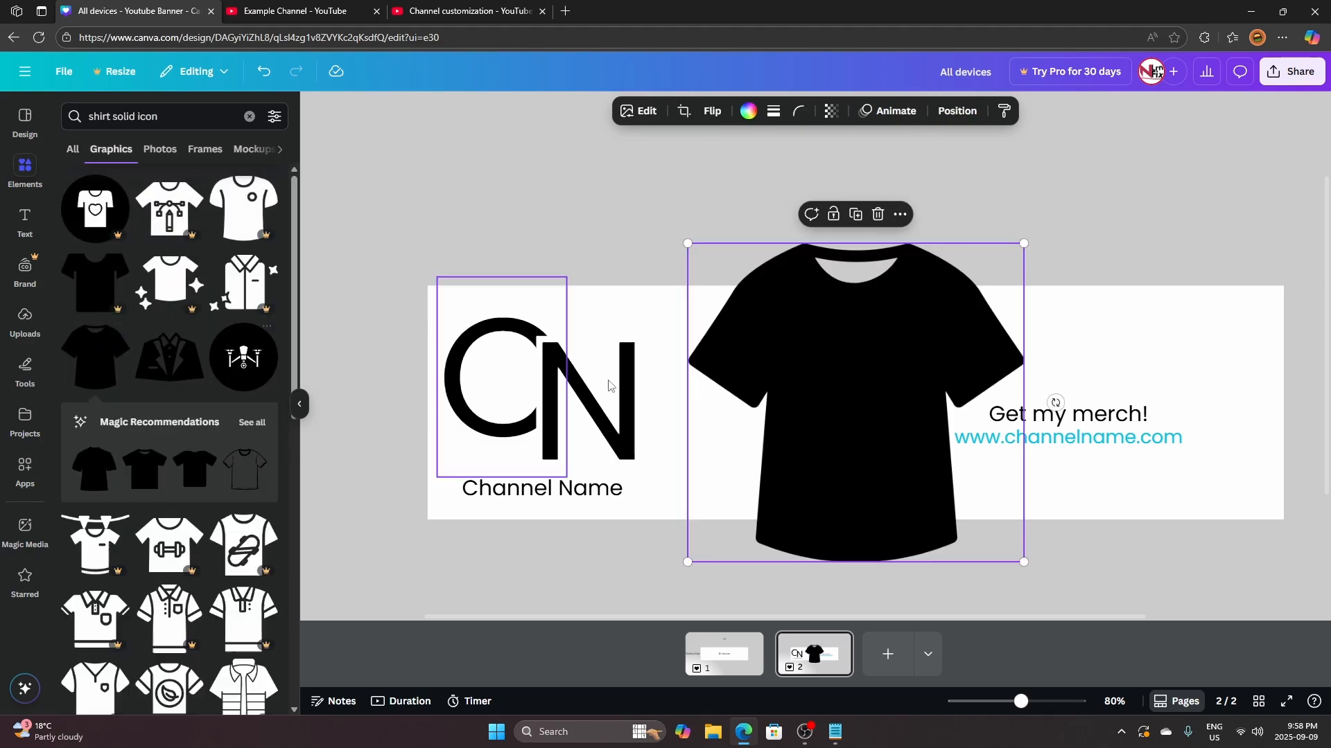
left_click_drag(841, 439, 1054, 411)
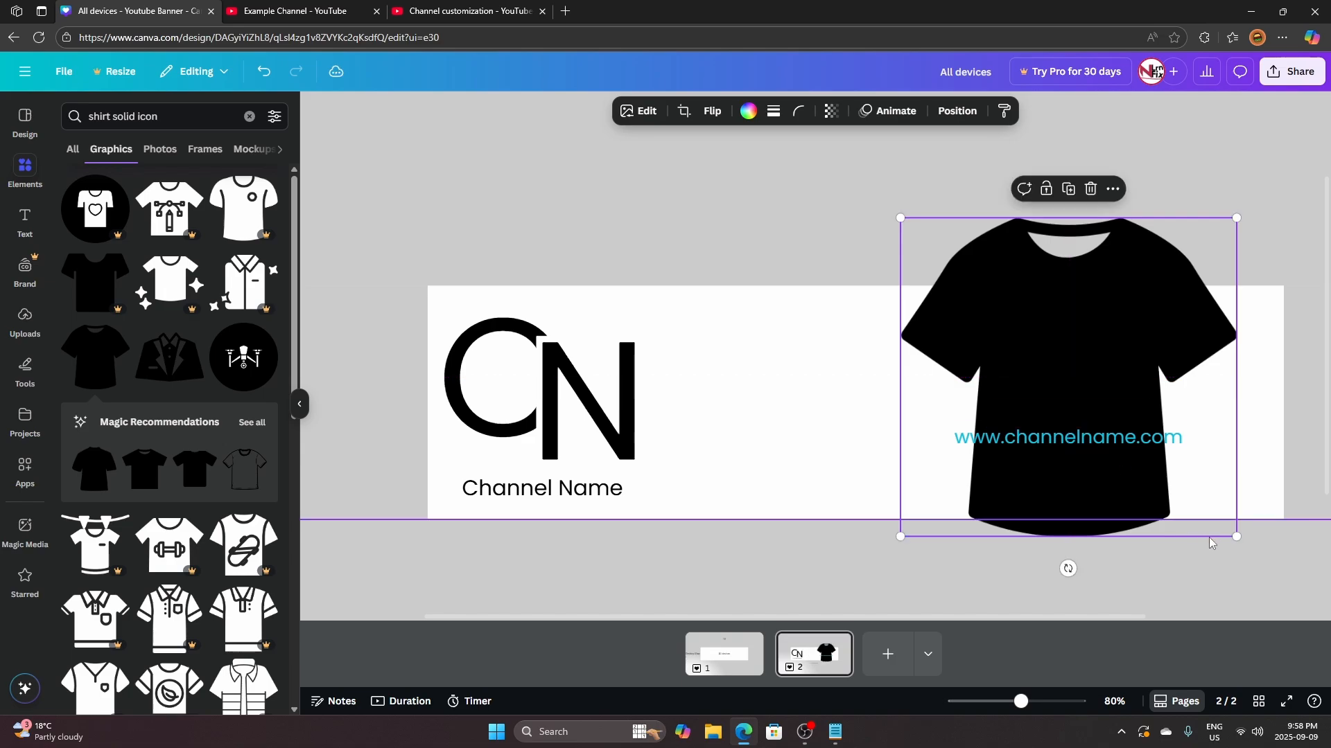
left_click_drag(1237, 536, 1080, 379)
left_click(1114, 391)
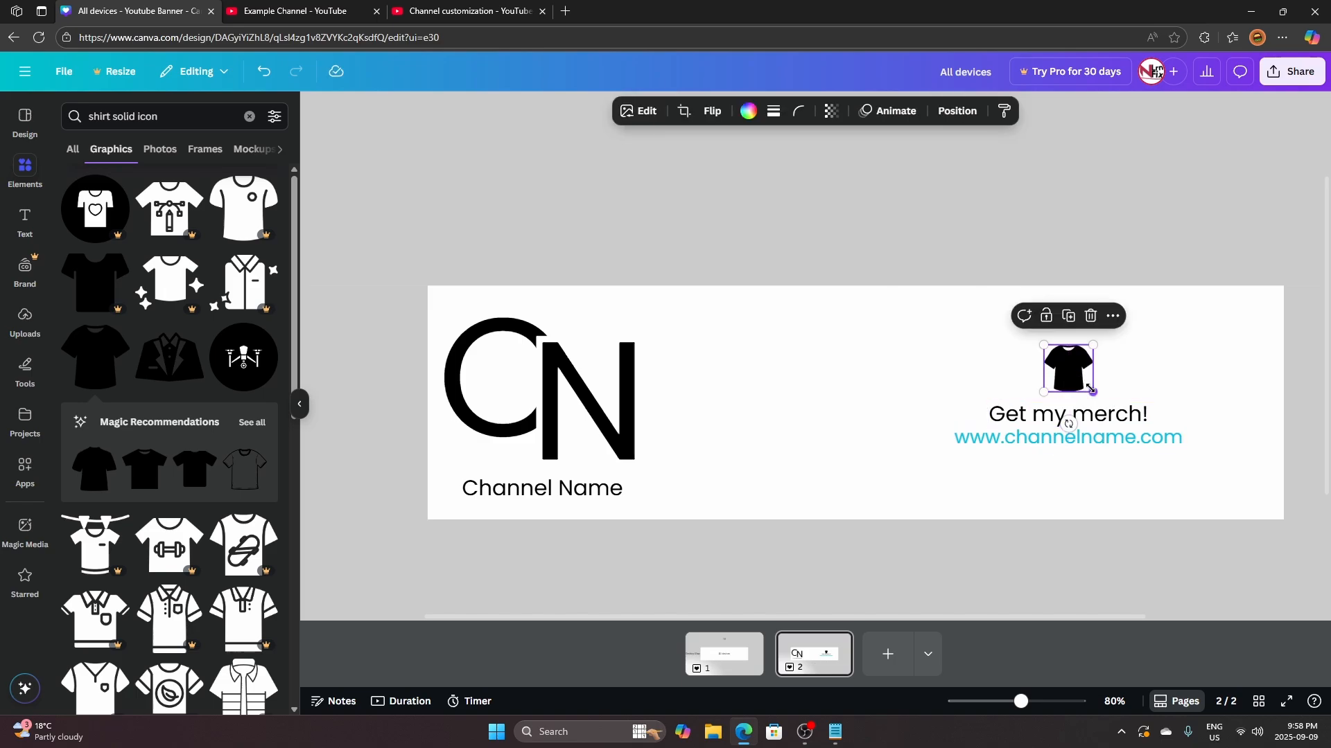
Compare the shirt icon's size with the example channel's banner and shrink the icon slightly
left_click(291, 11)
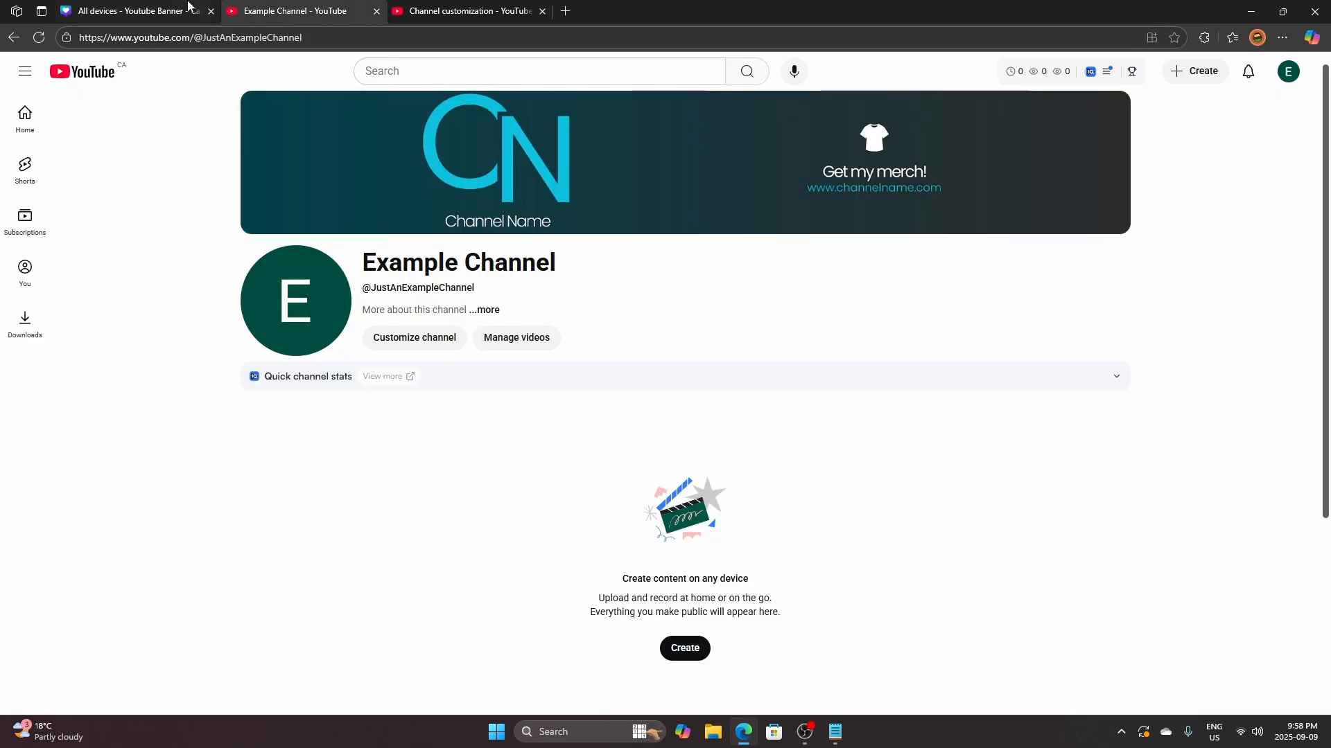
left_click(139, 11)
left_click_drag(1093, 392, 1069, 368)
left_click(1187, 504)
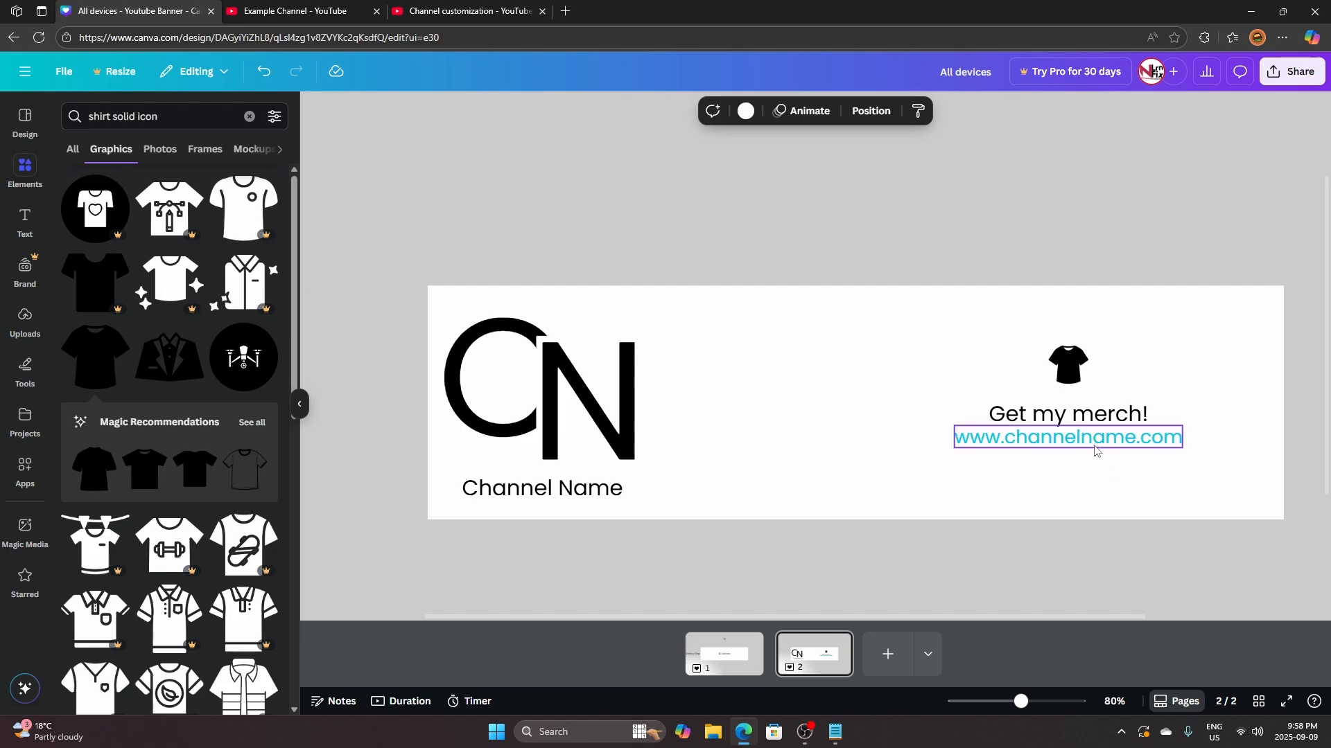
left_click(513, 493)
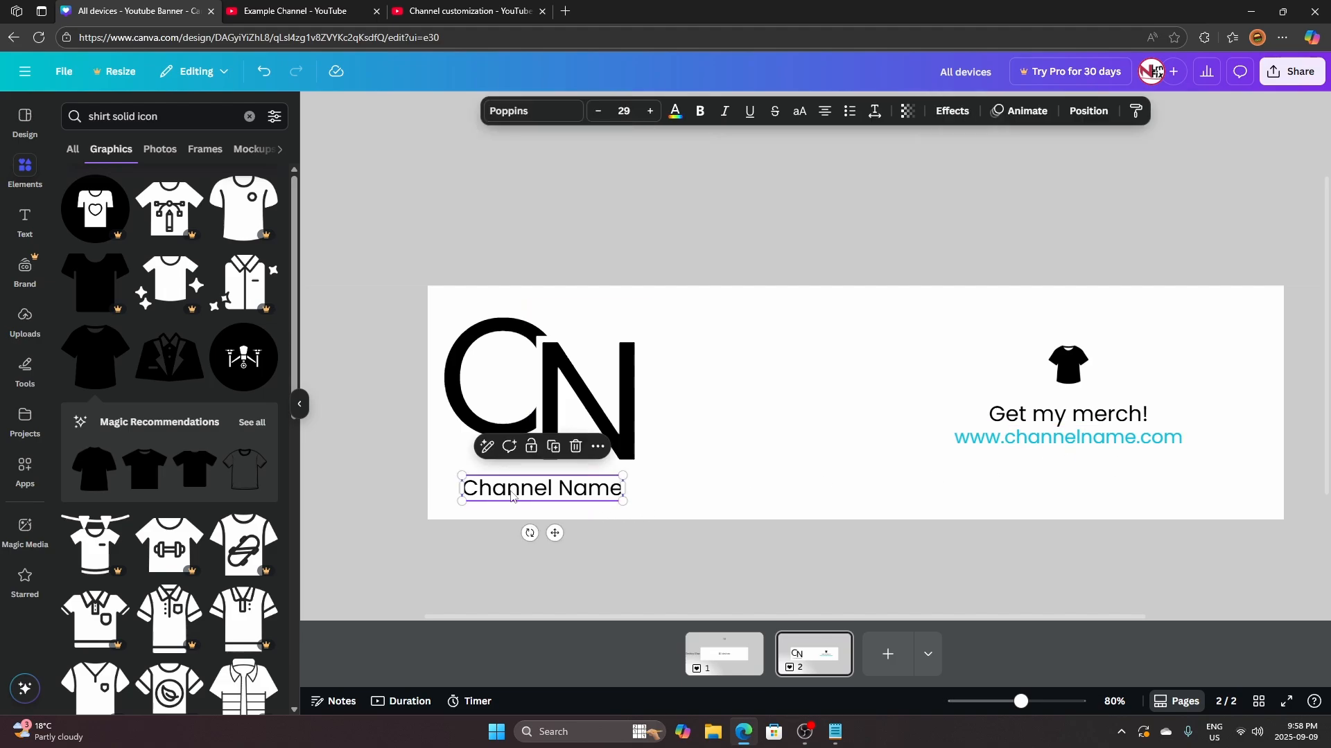
left_click(1024, 417, "shift")
left_click(1021, 437, "shift")
left_click(799, 475)
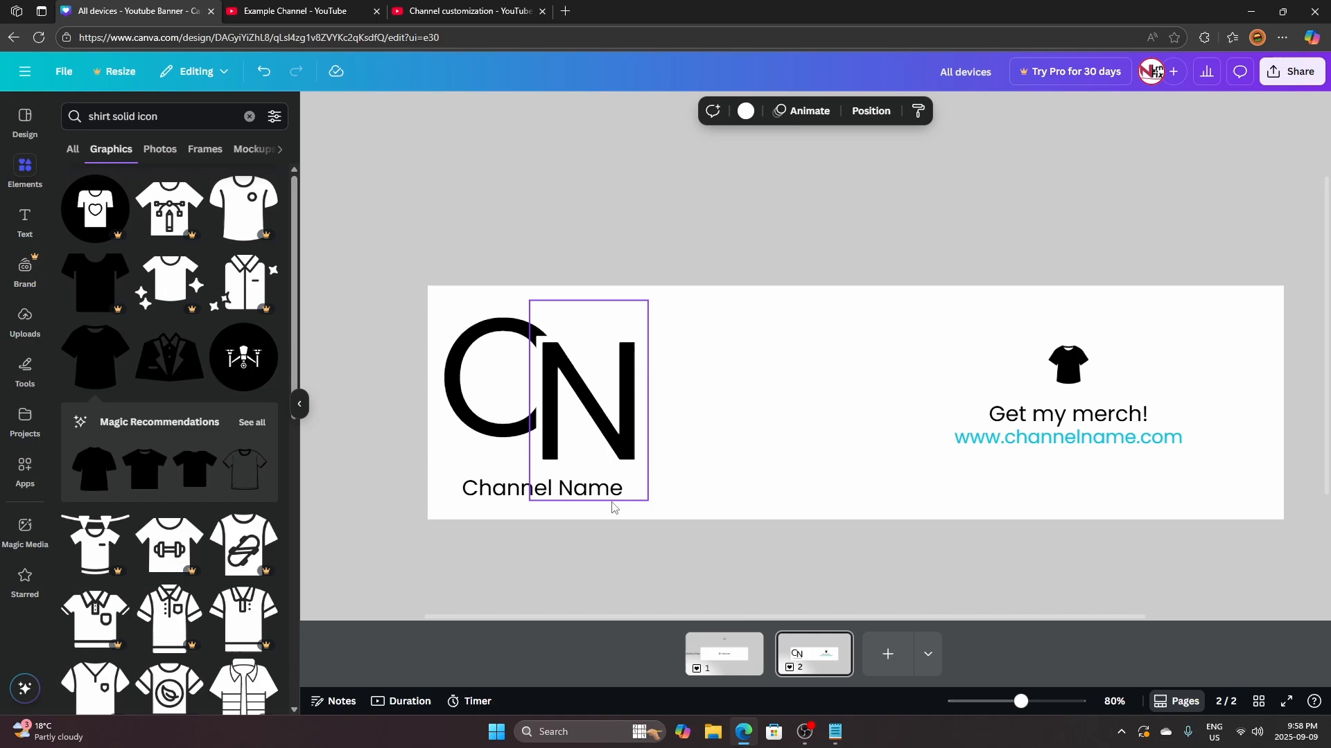
Tighten the letter spacing of the "Channel Name" text to -75
left_click(528, 494)
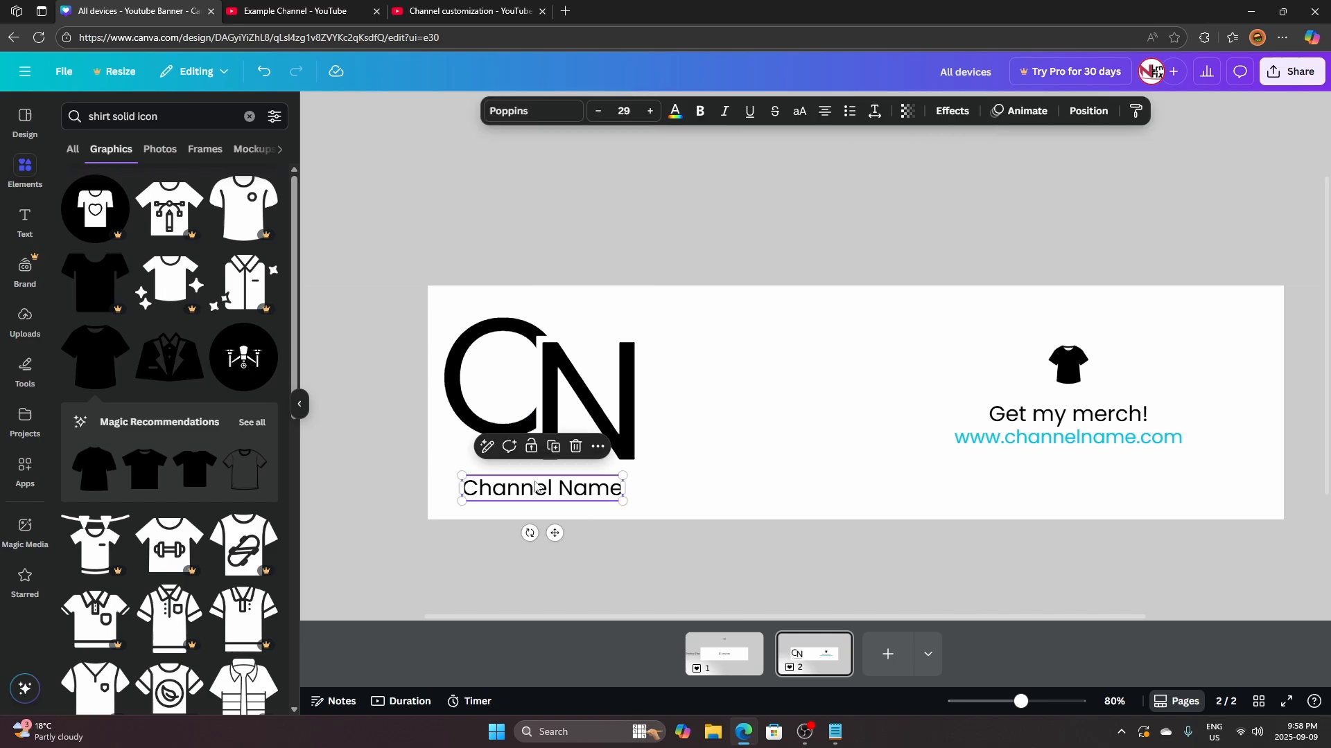
left_click(877, 117)
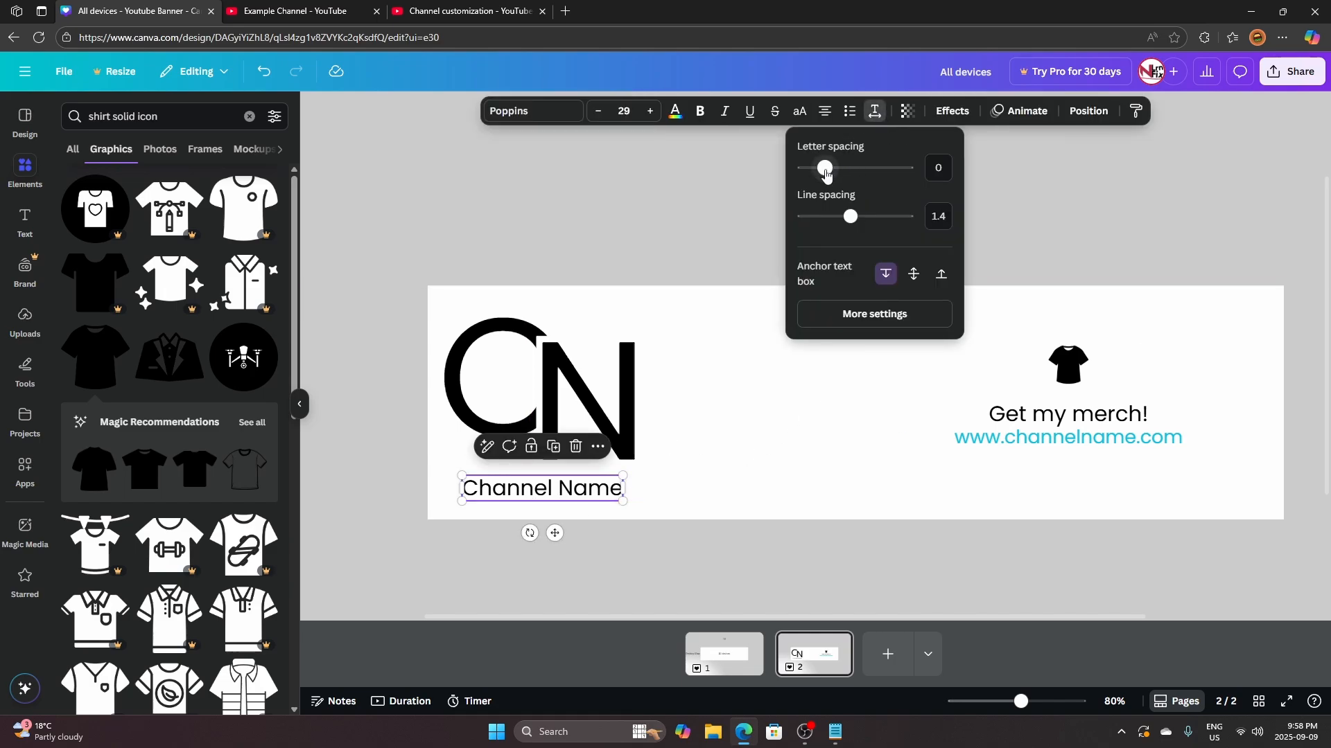
left_click(689, 419)
left_click(570, 484)
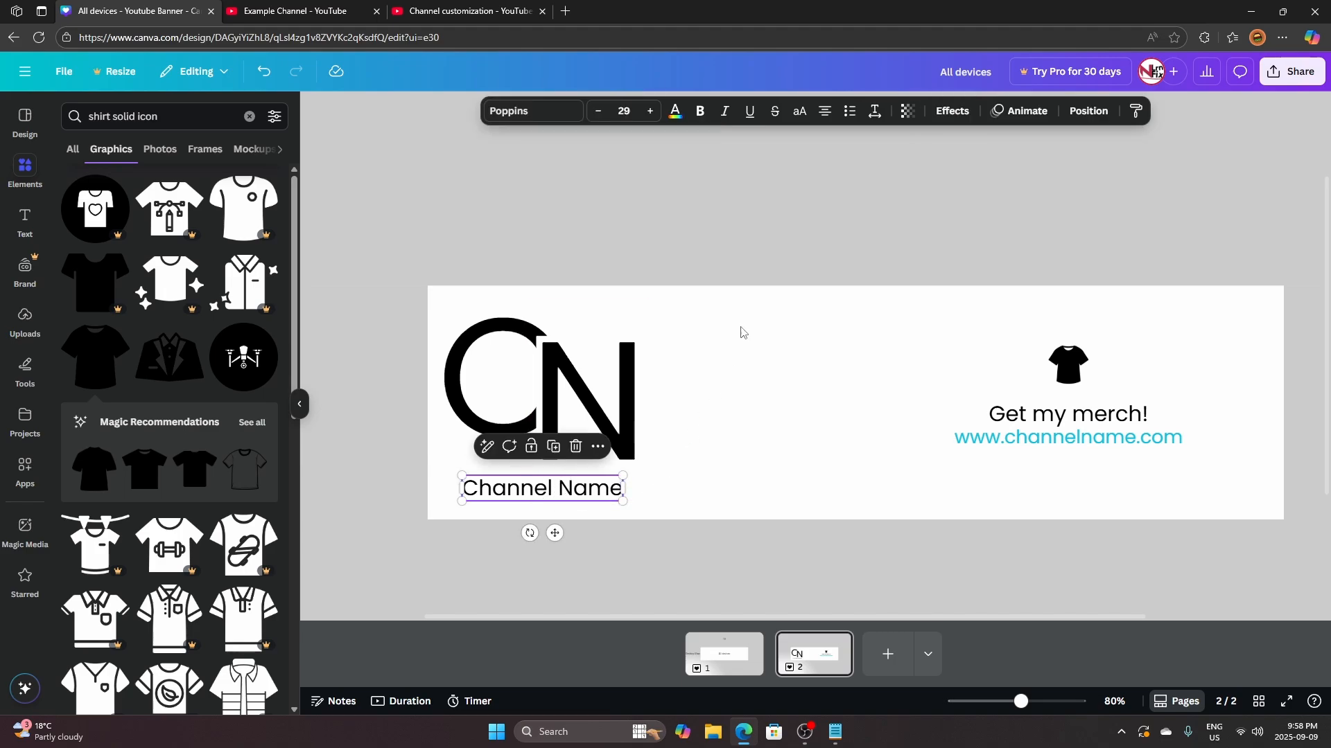
left_click(875, 114)
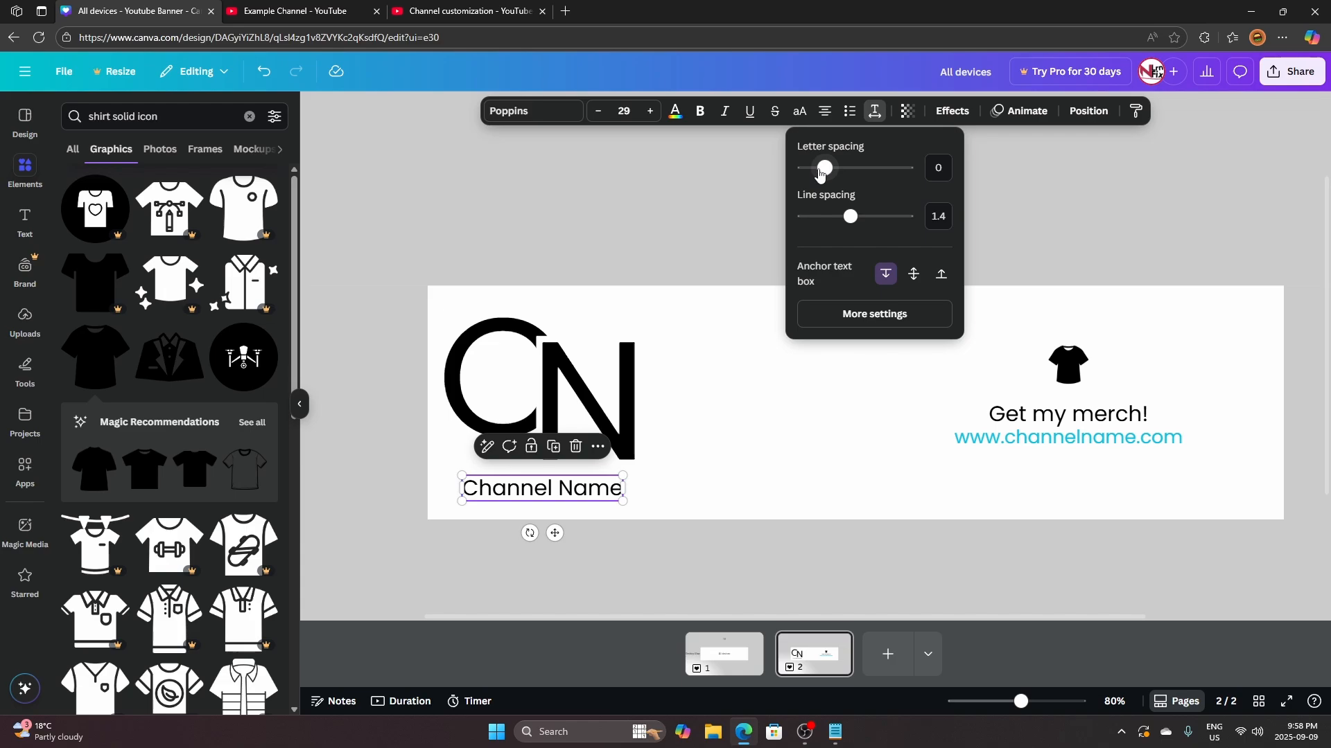
left_click_drag(820, 172, 817, 174)
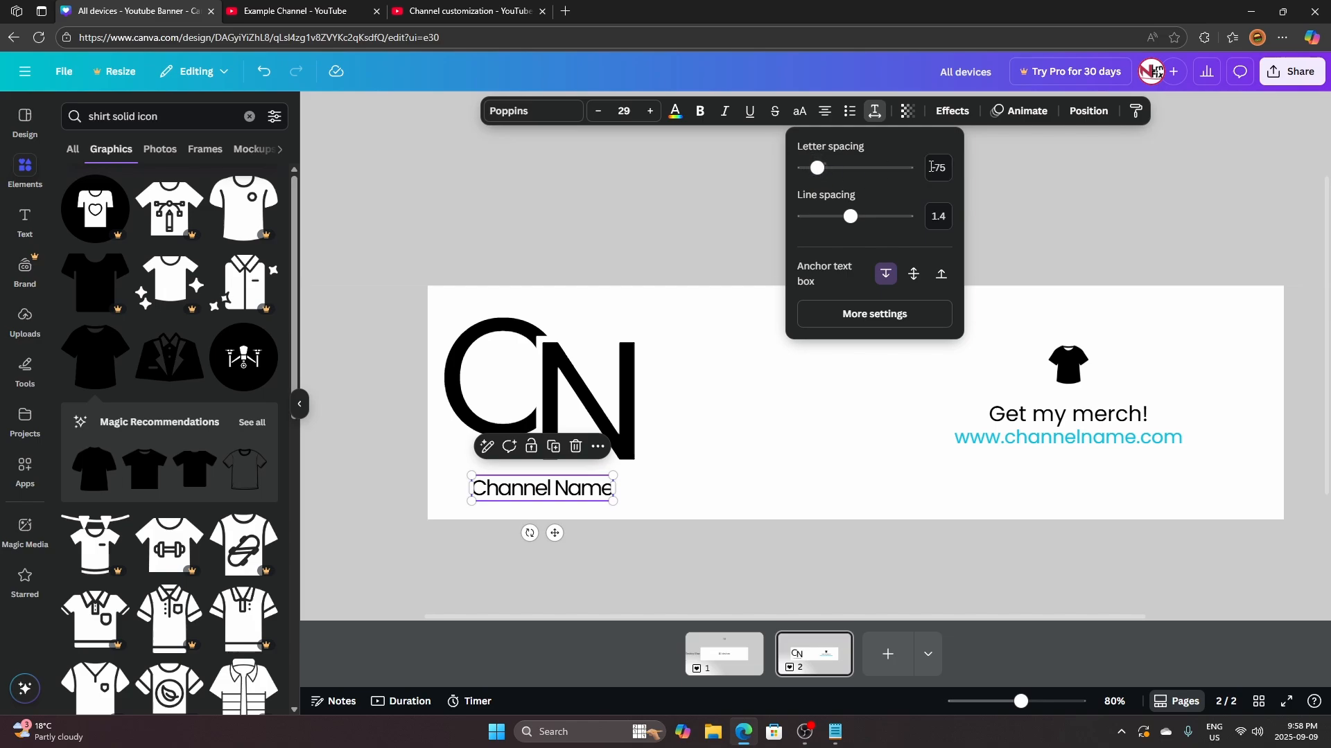
left_click(721, 211)
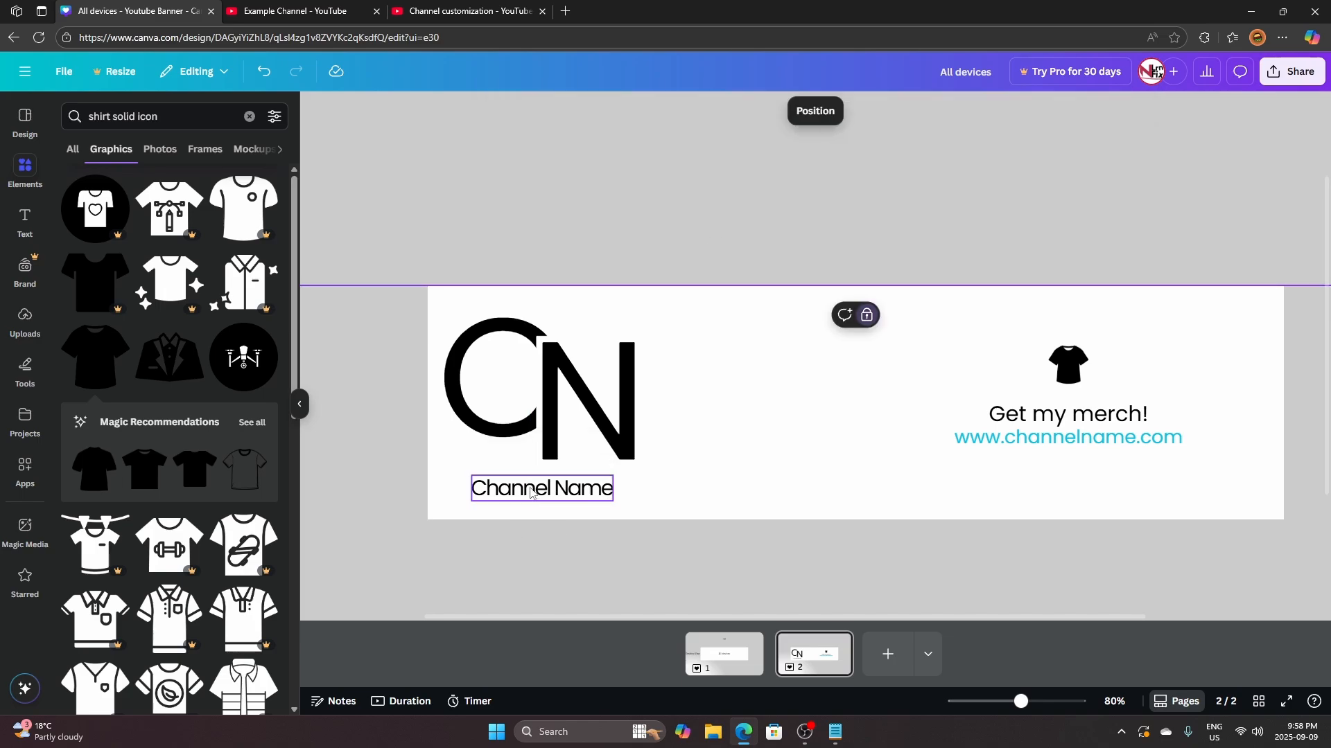
Set the letter spacing of both the "Get my merch!" line and the web address to -75
left_click(1079, 413)
left_click(1043, 435, "shift")
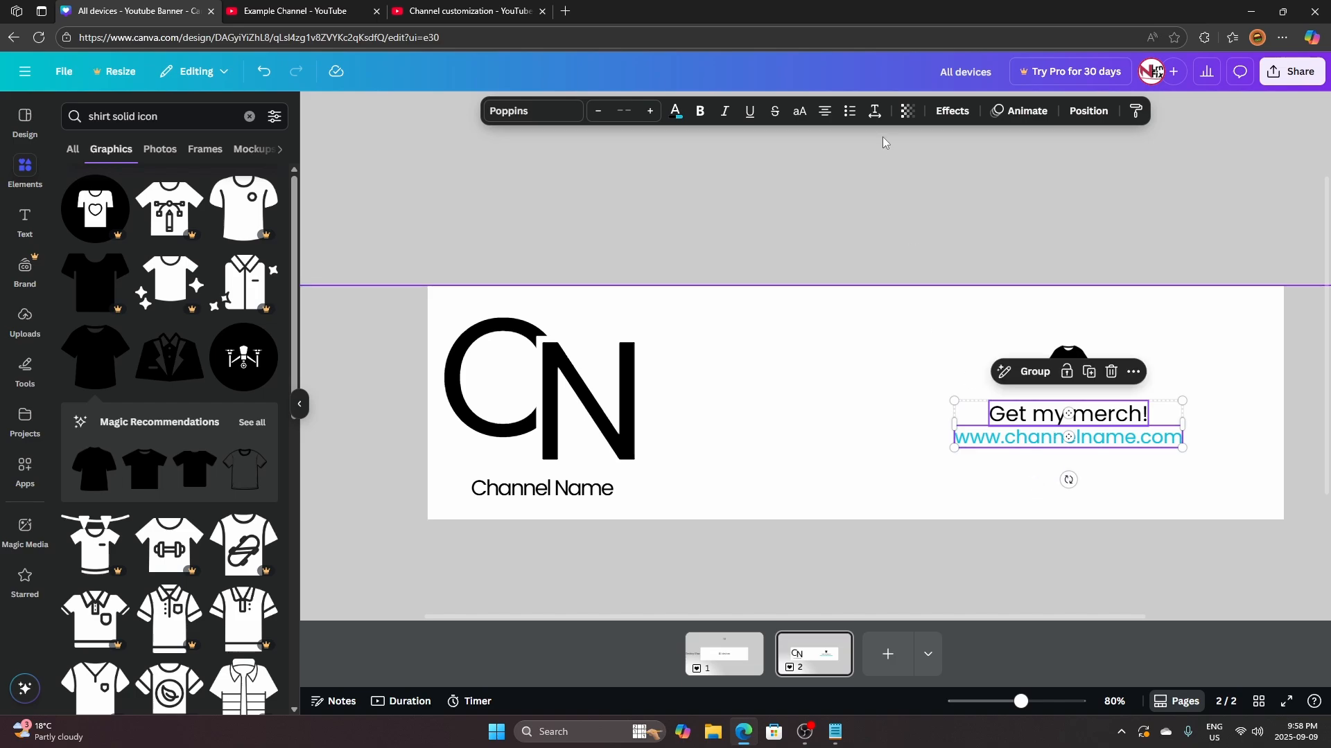
left_click(874, 111)
left_click(942, 171)
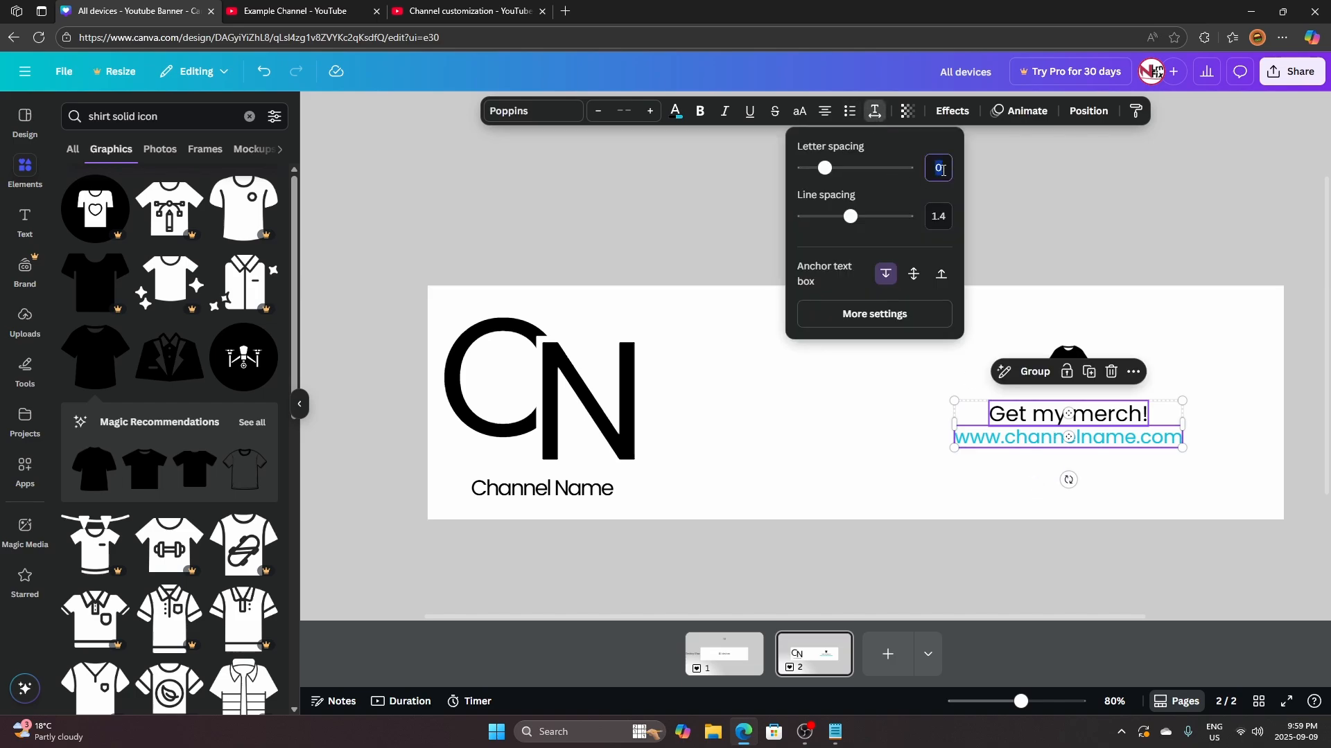
type("-75")
key("Return")
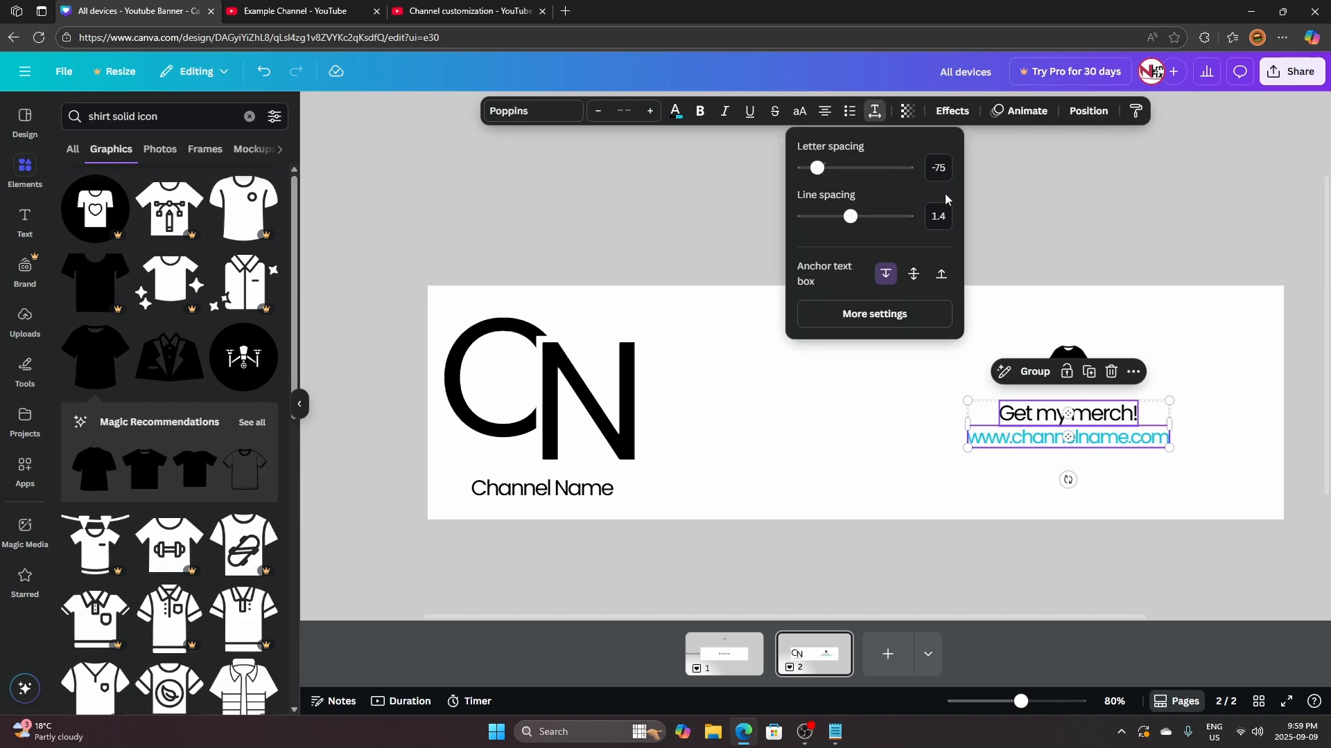
left_click(986, 478)
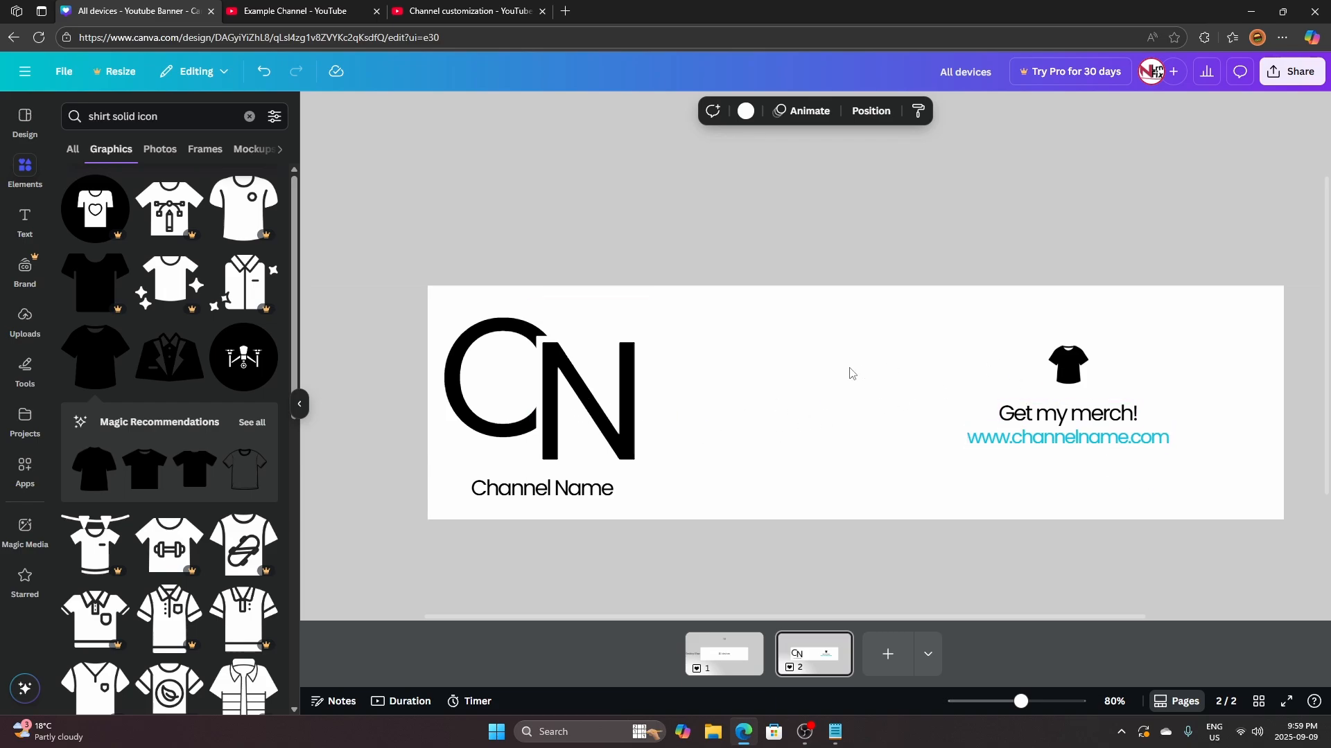
Review the example channel's banner background and try a white-to-gray gradient as the banner page's background
left_click(305, 13)
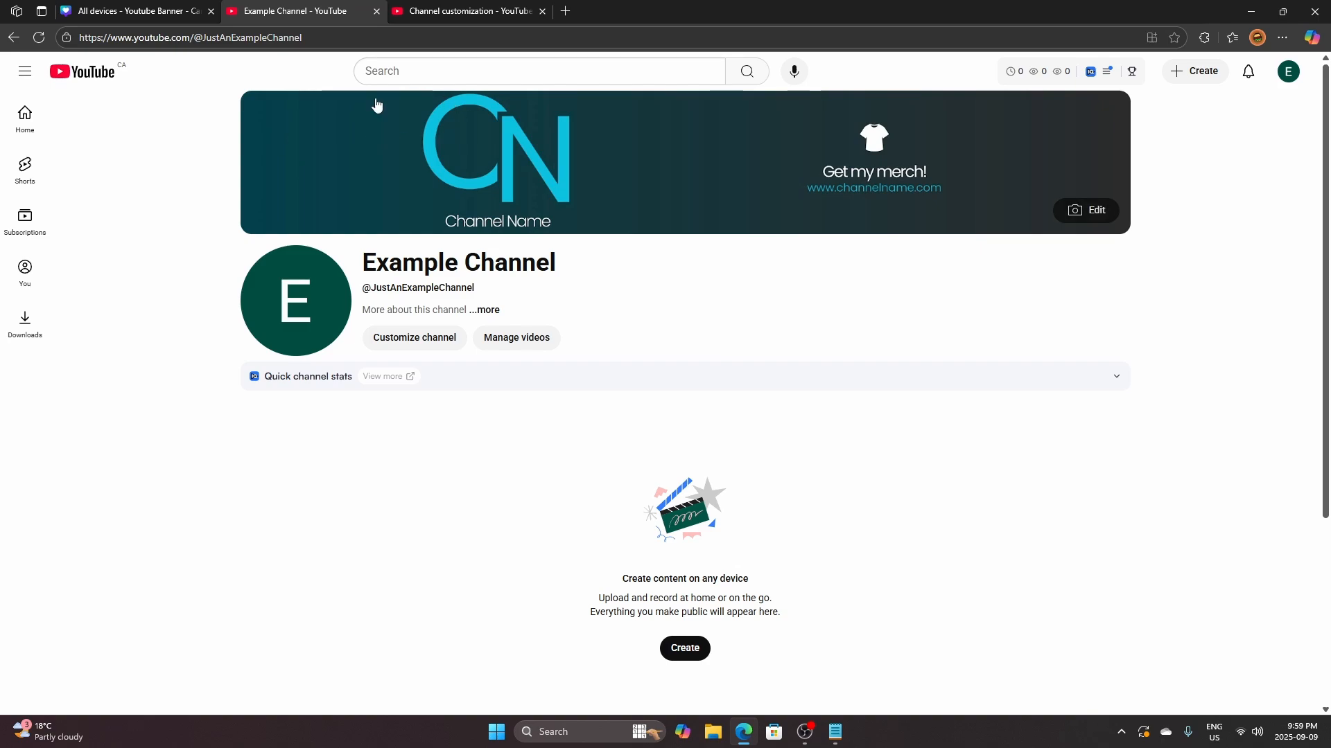
left_click(136, 11)
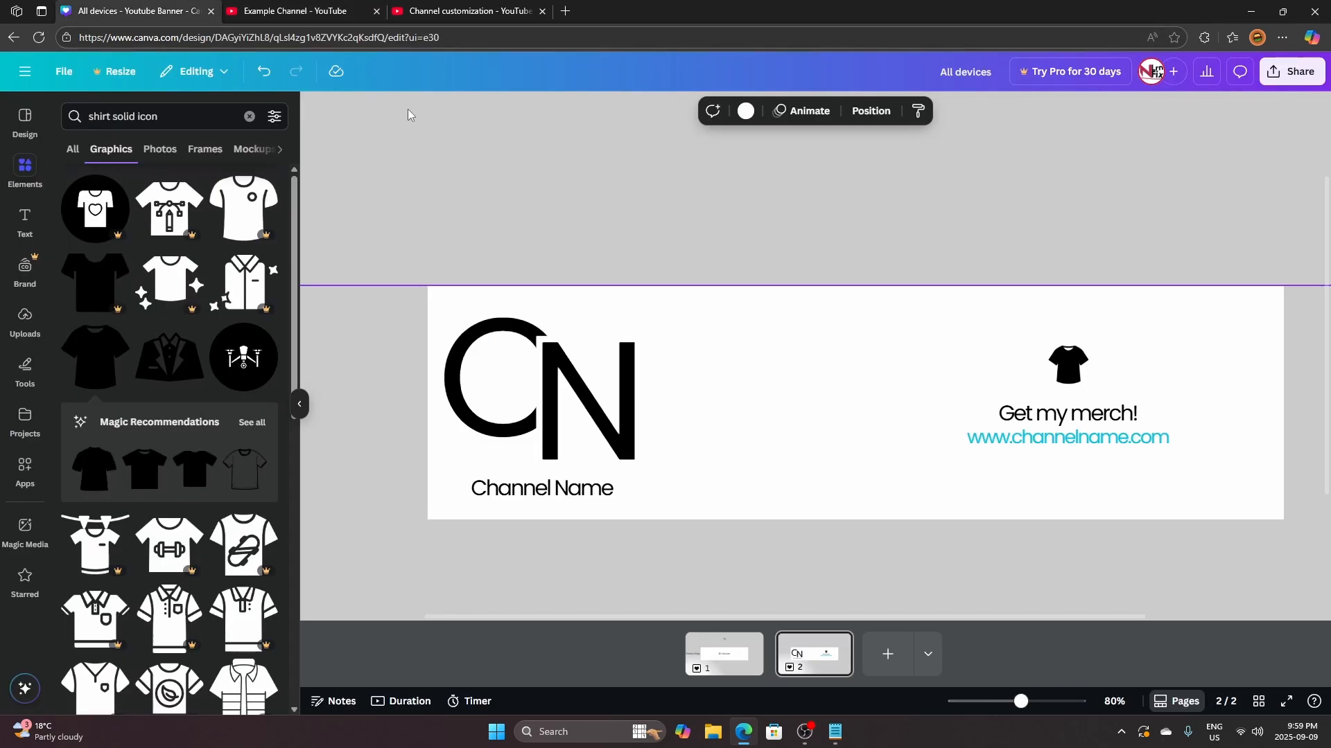
left_click(298, 12)
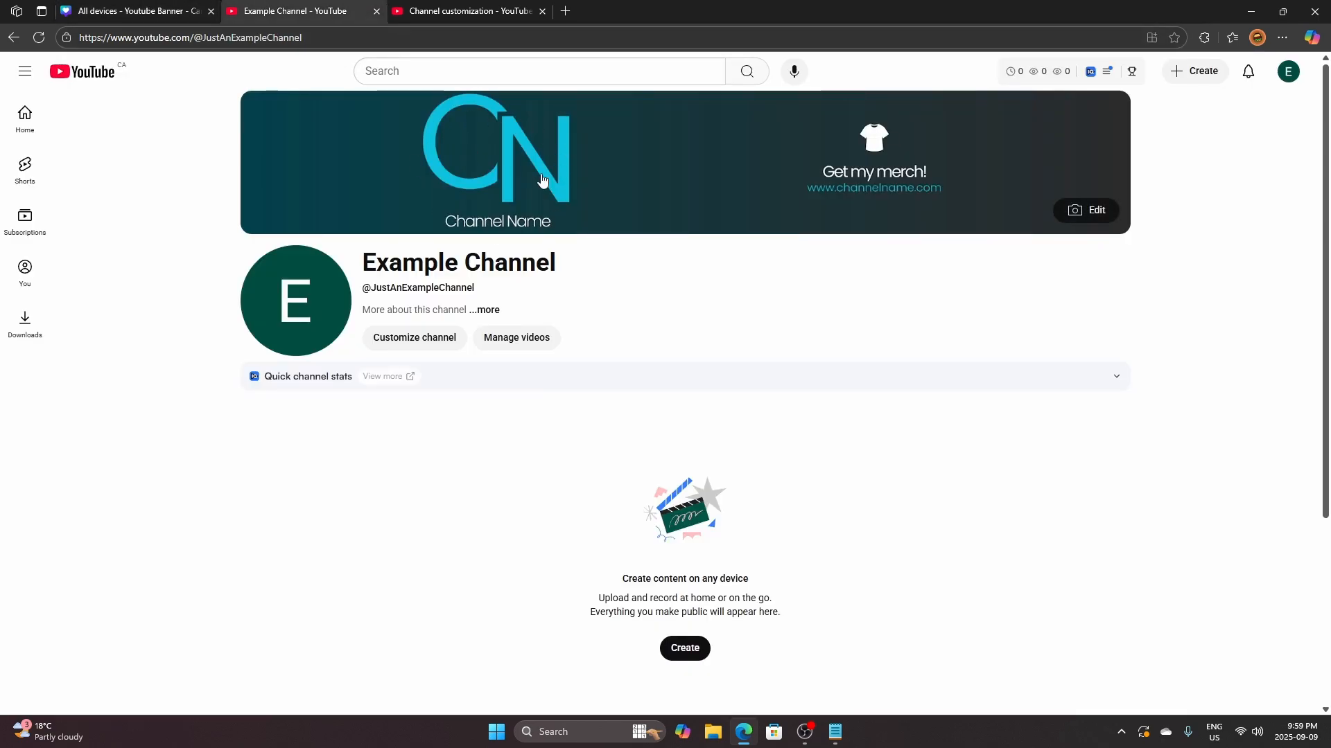
left_click(135, 11)
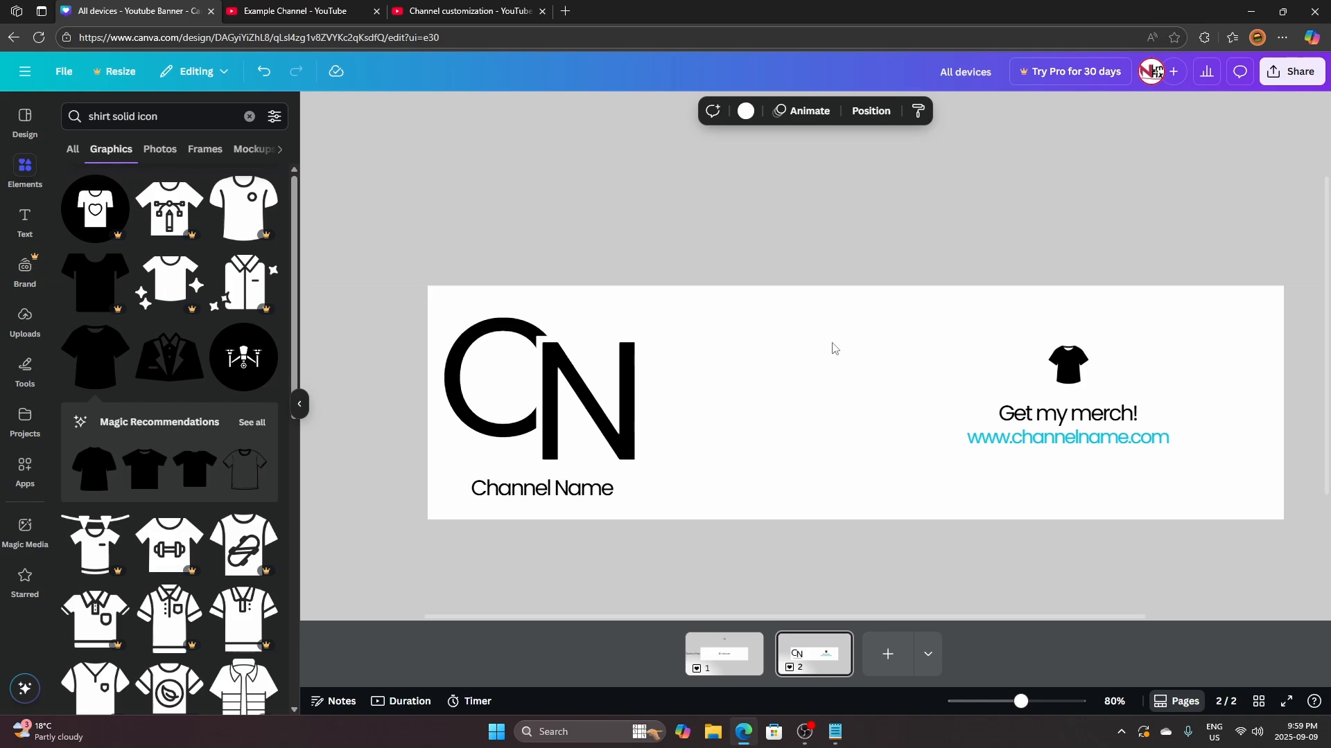
left_click(745, 112)
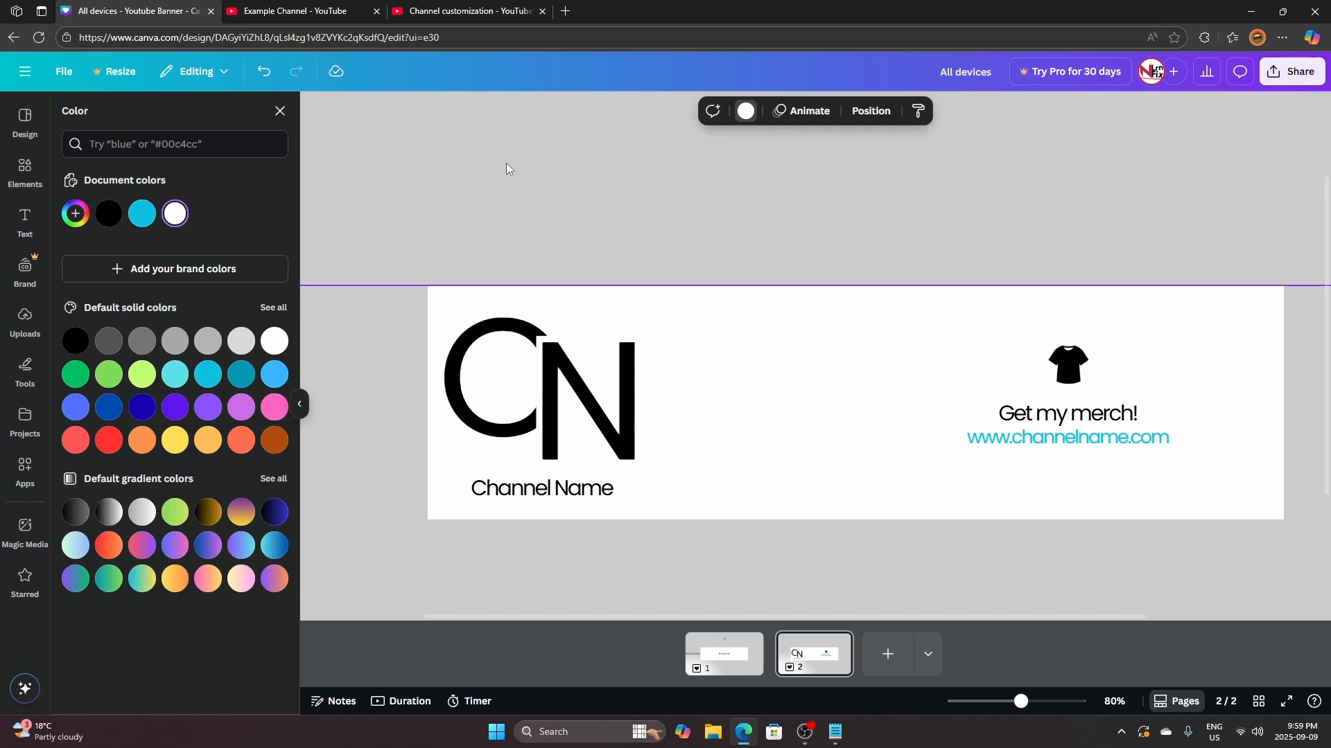
left_click(75, 214)
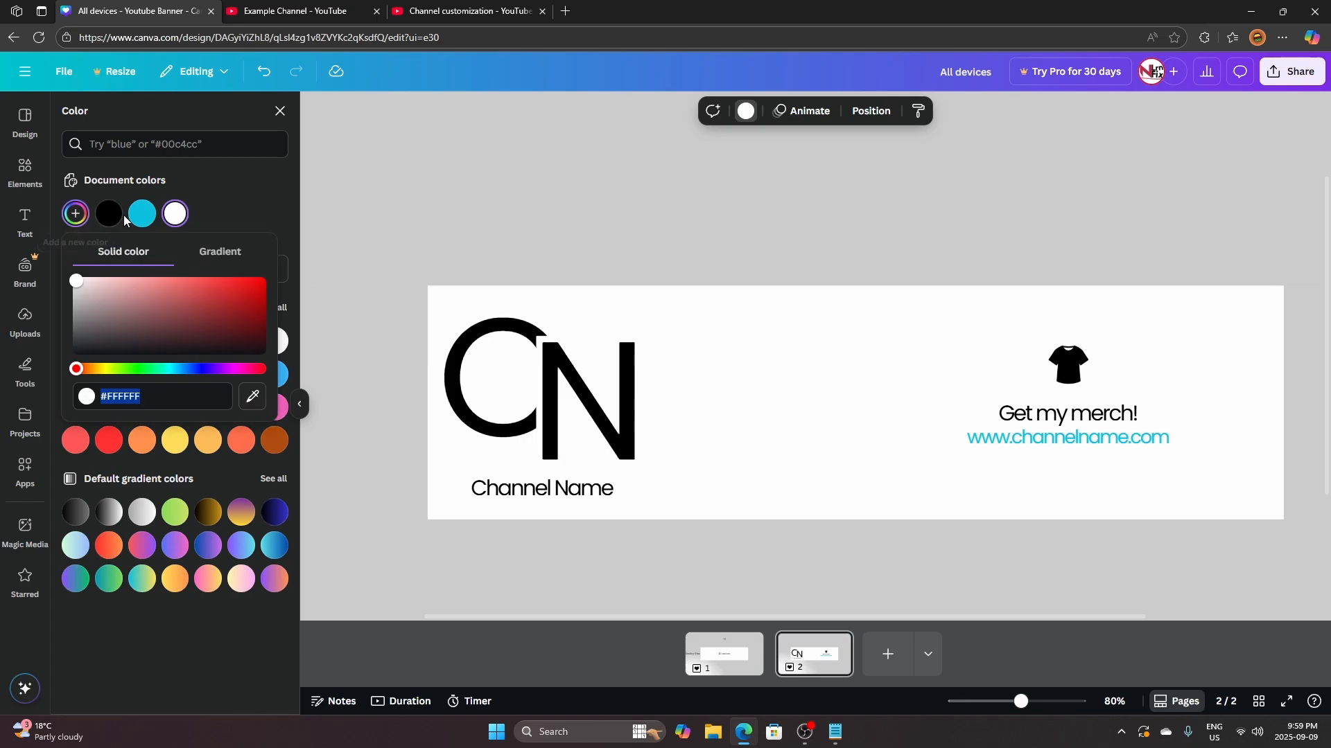
left_click(220, 255)
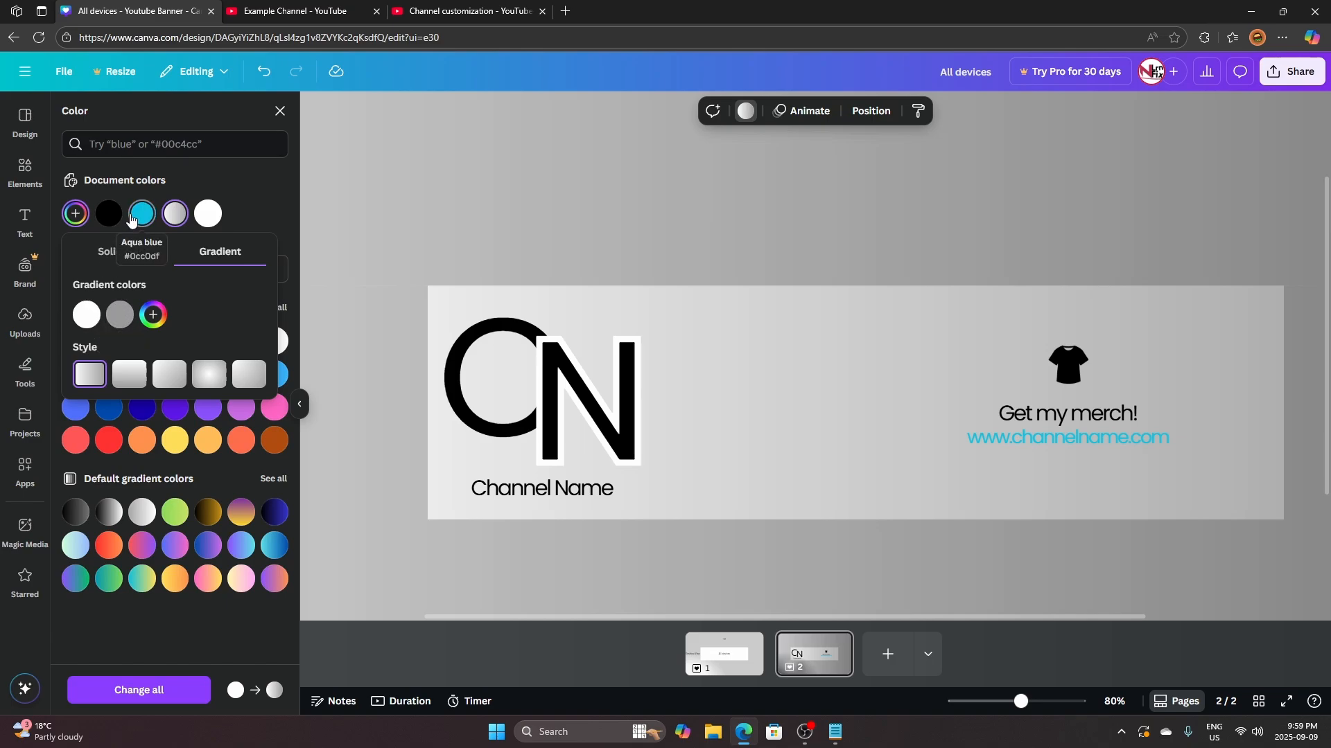
left_click(89, 320)
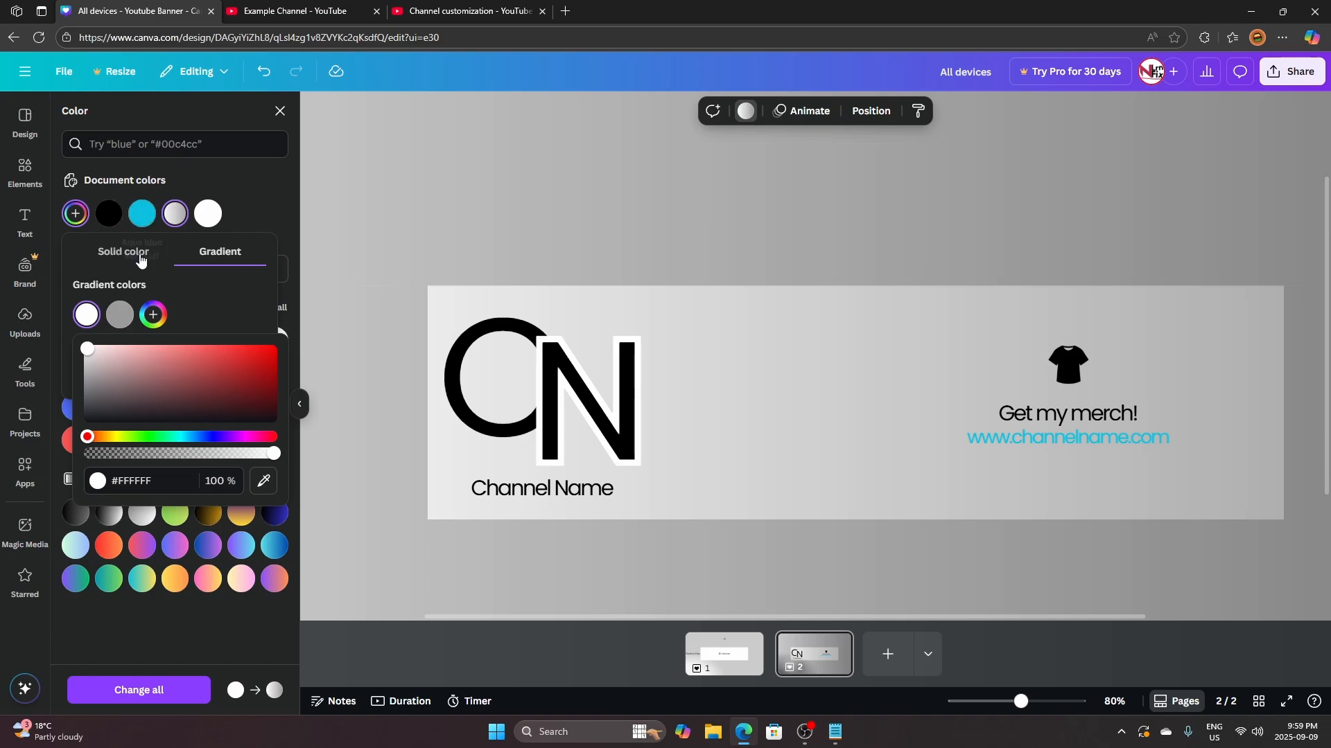
Fill the page background with aqua blue #0cc0df and turn that color into a left-to-right gradient
left_click(142, 217)
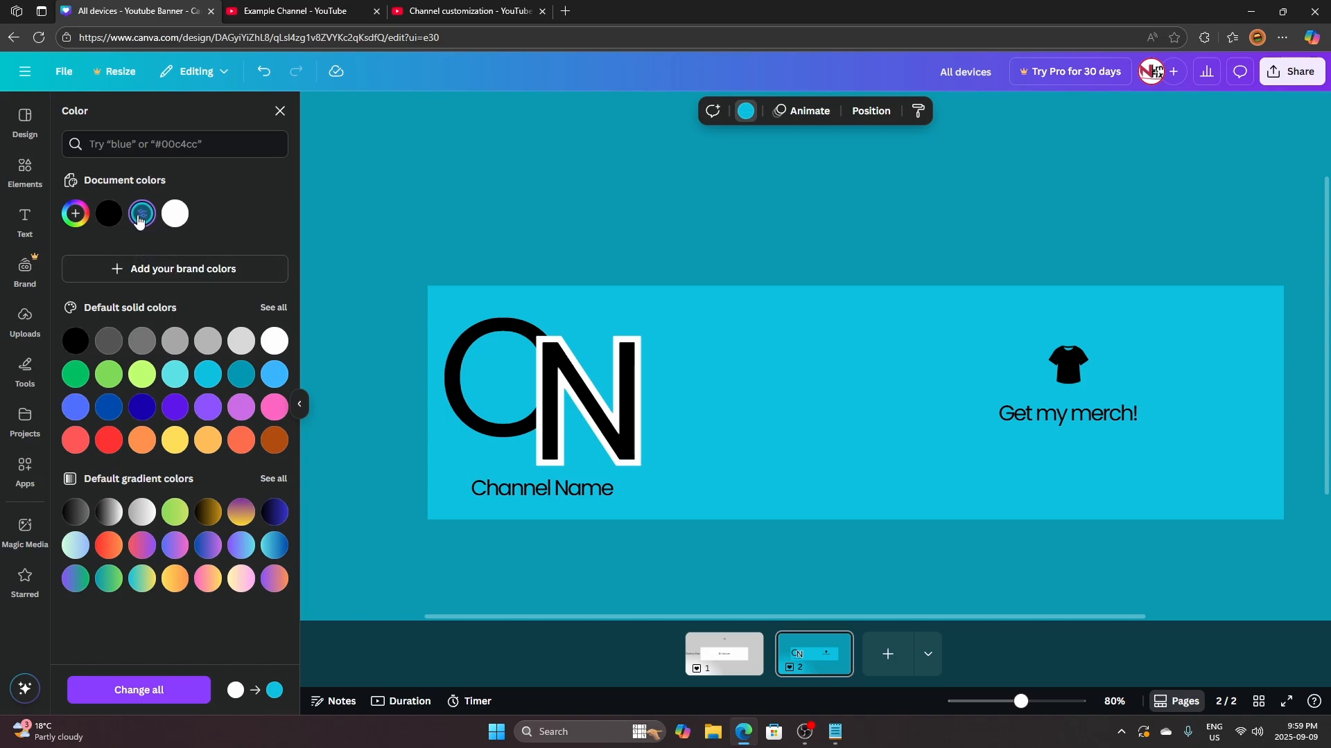
left_click(75, 217)
left_click(216, 251)
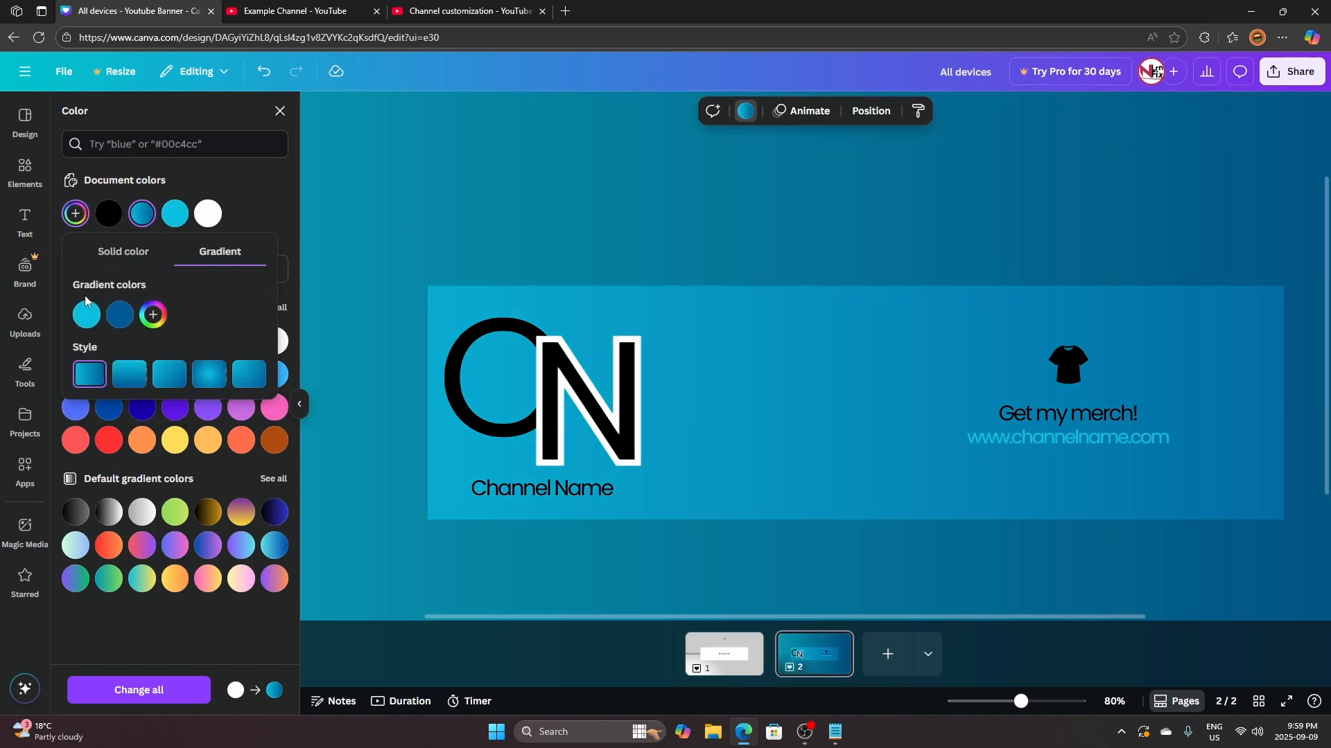
Change the background gradient's second color to dark gray #393939
left_click(121, 320)
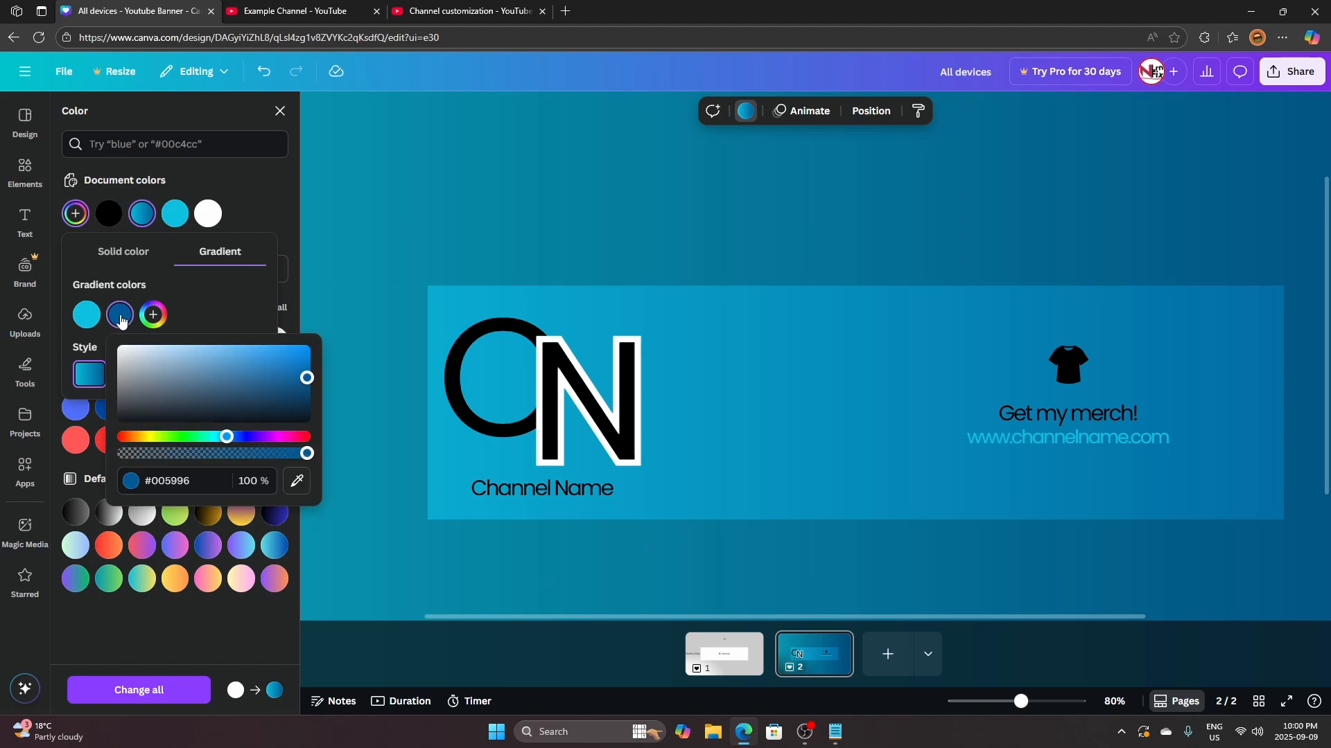
left_click(121, 385)
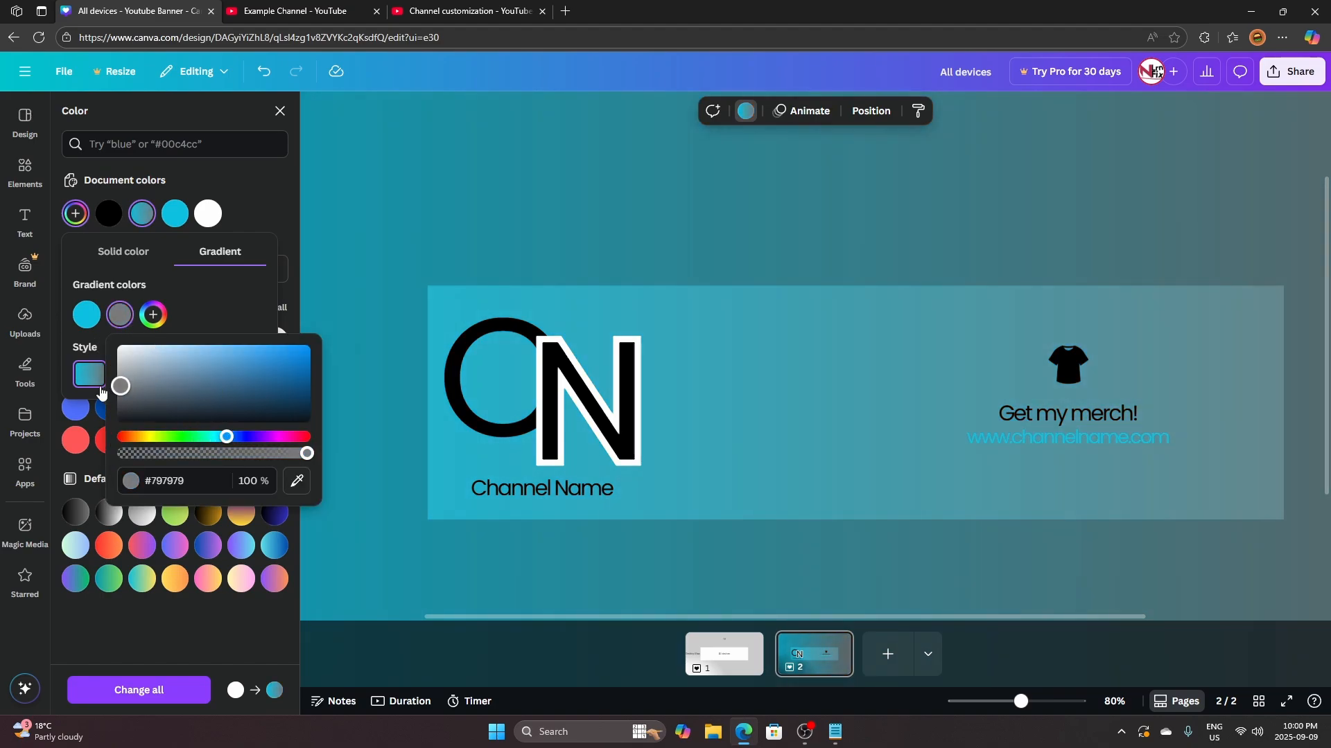
left_click_drag(115, 389, 107, 406)
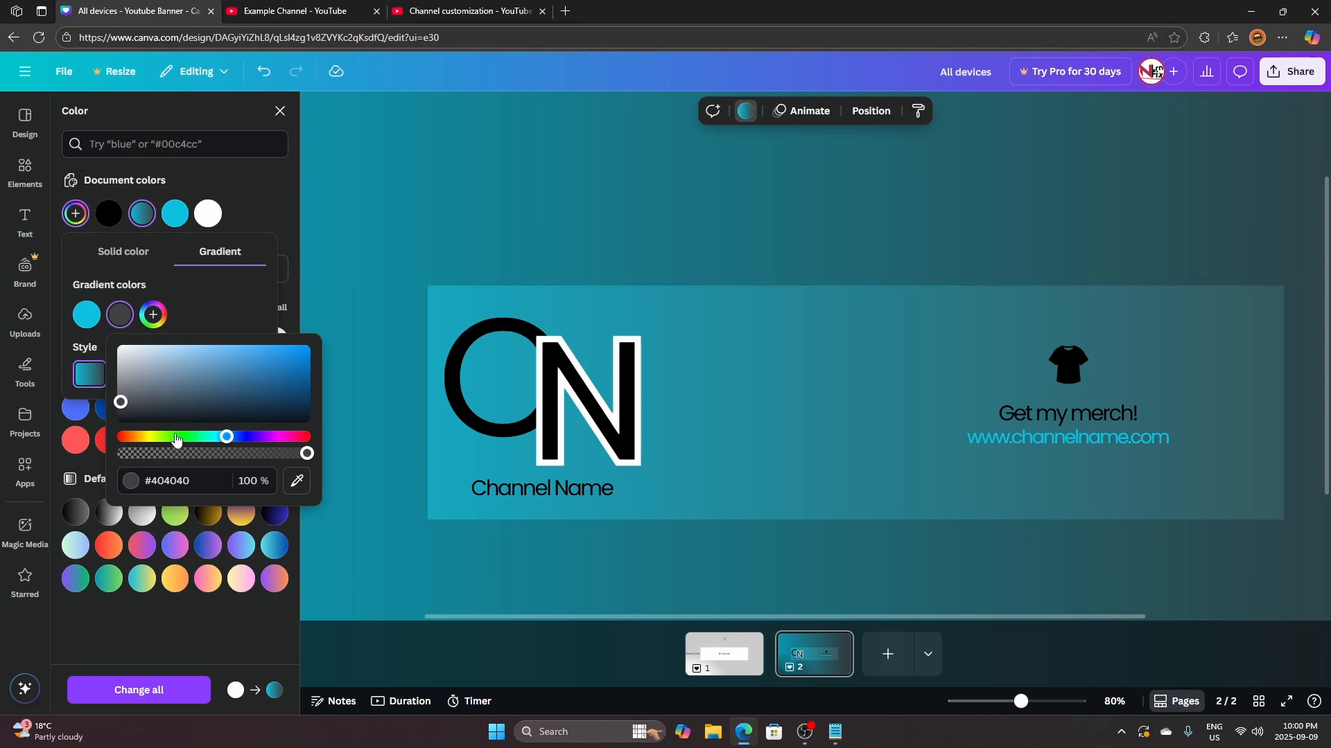
left_click(122, 402)
left_click_drag(122, 402, 112, 408)
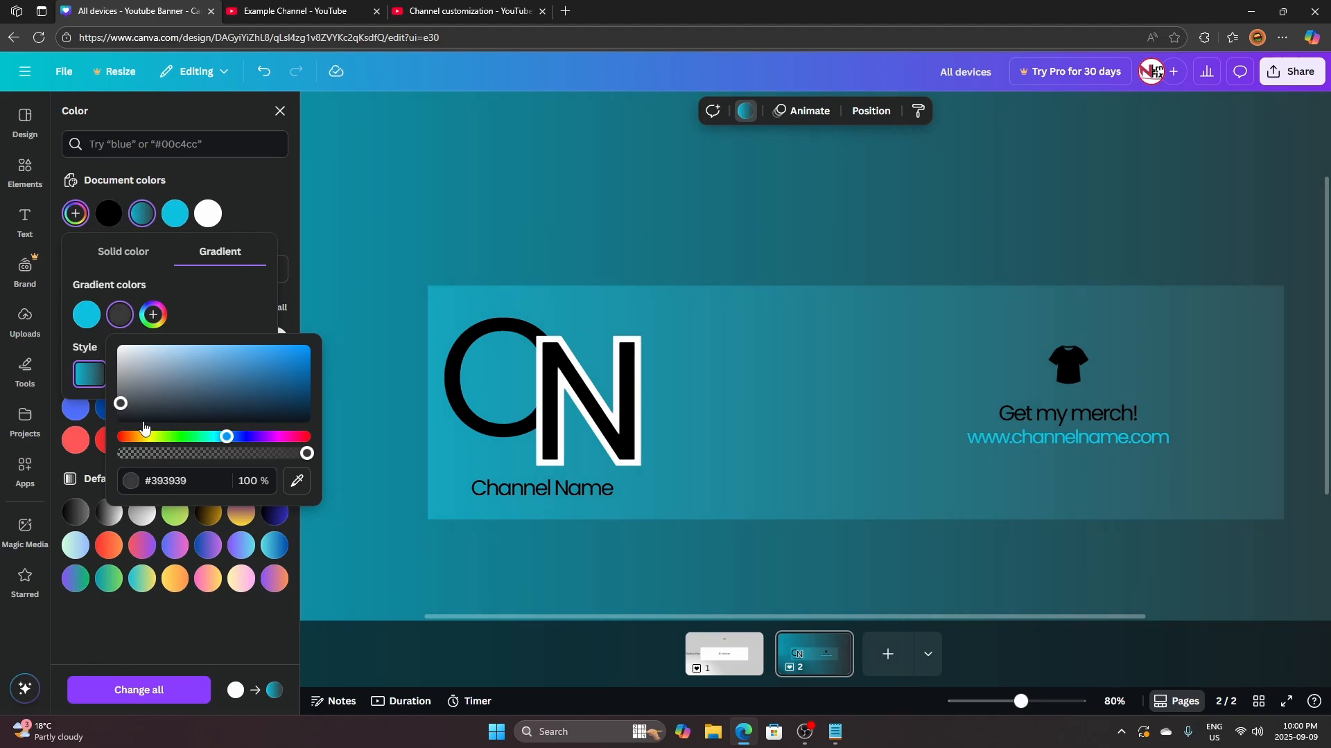
left_click(239, 318)
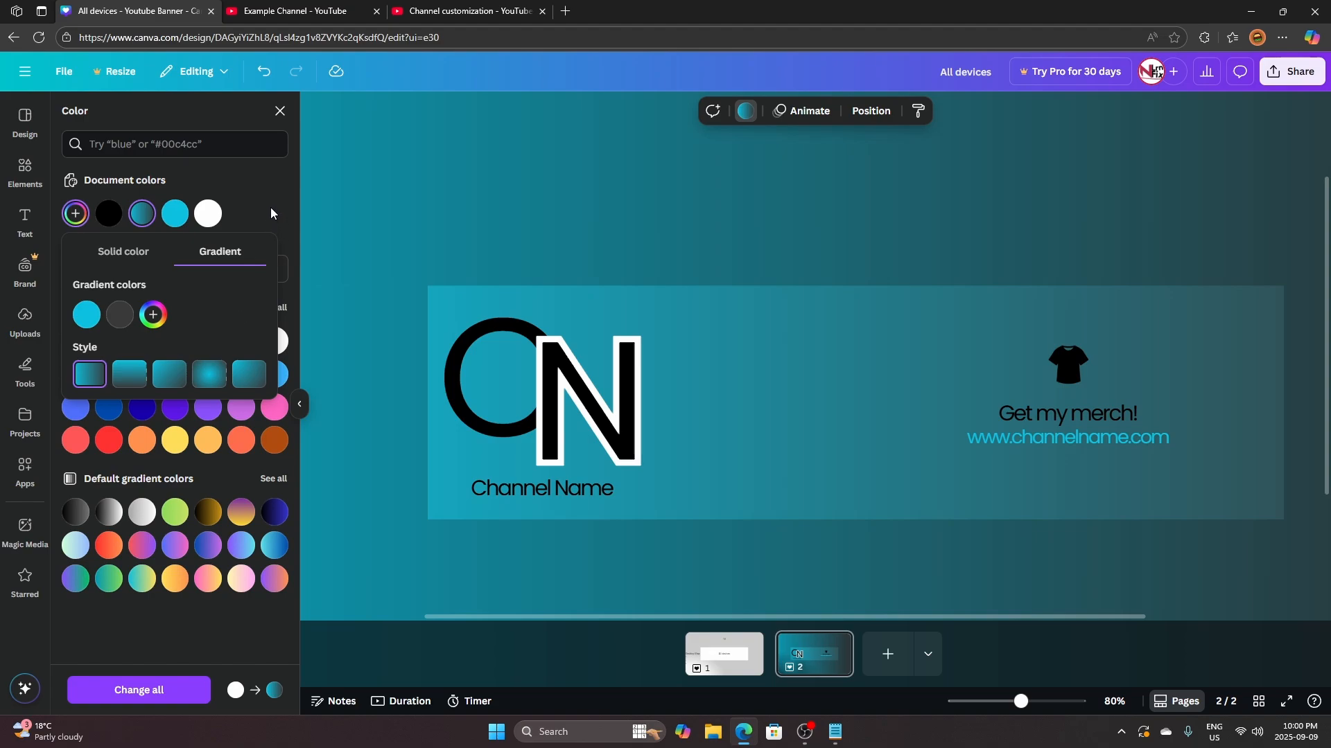
Darken the background gradient's first color to teal #075664, comparing it with the example channel's banner
left_click(88, 317)
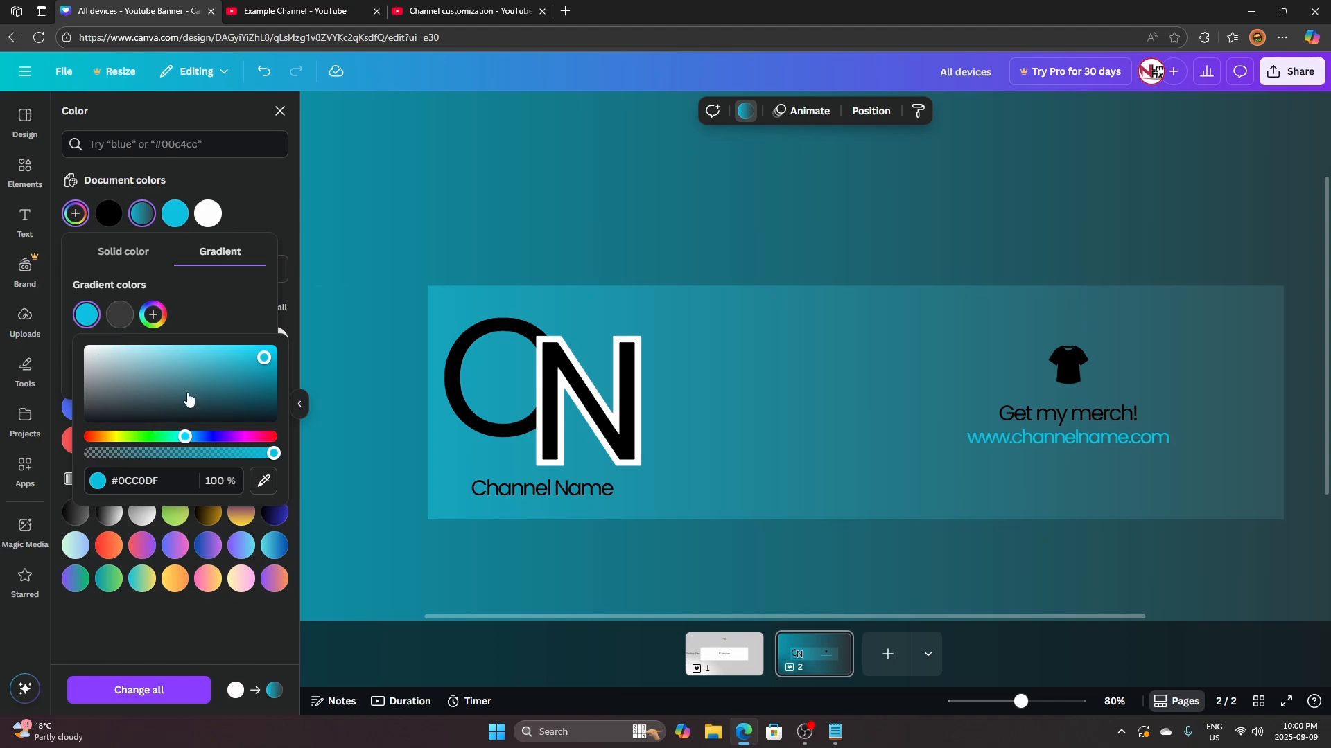
left_click_drag(264, 359, 260, 391)
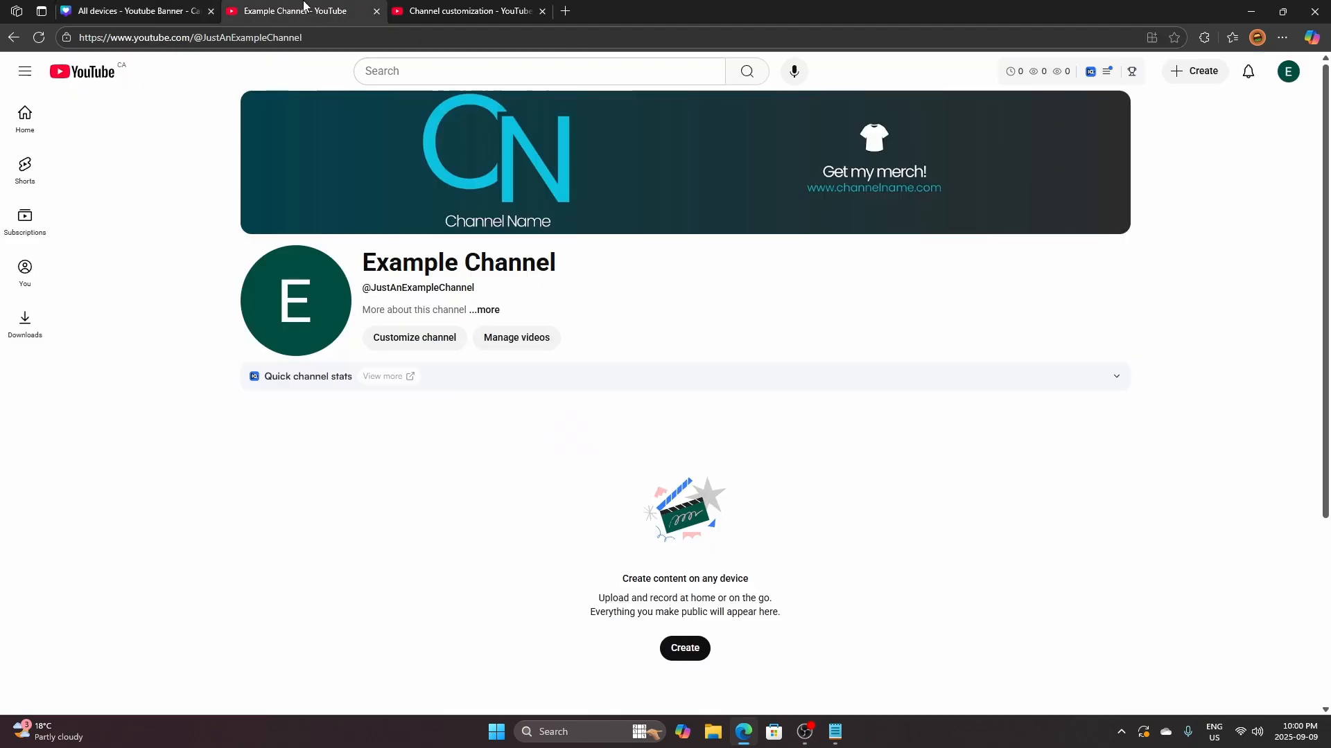
left_click(291, 11)
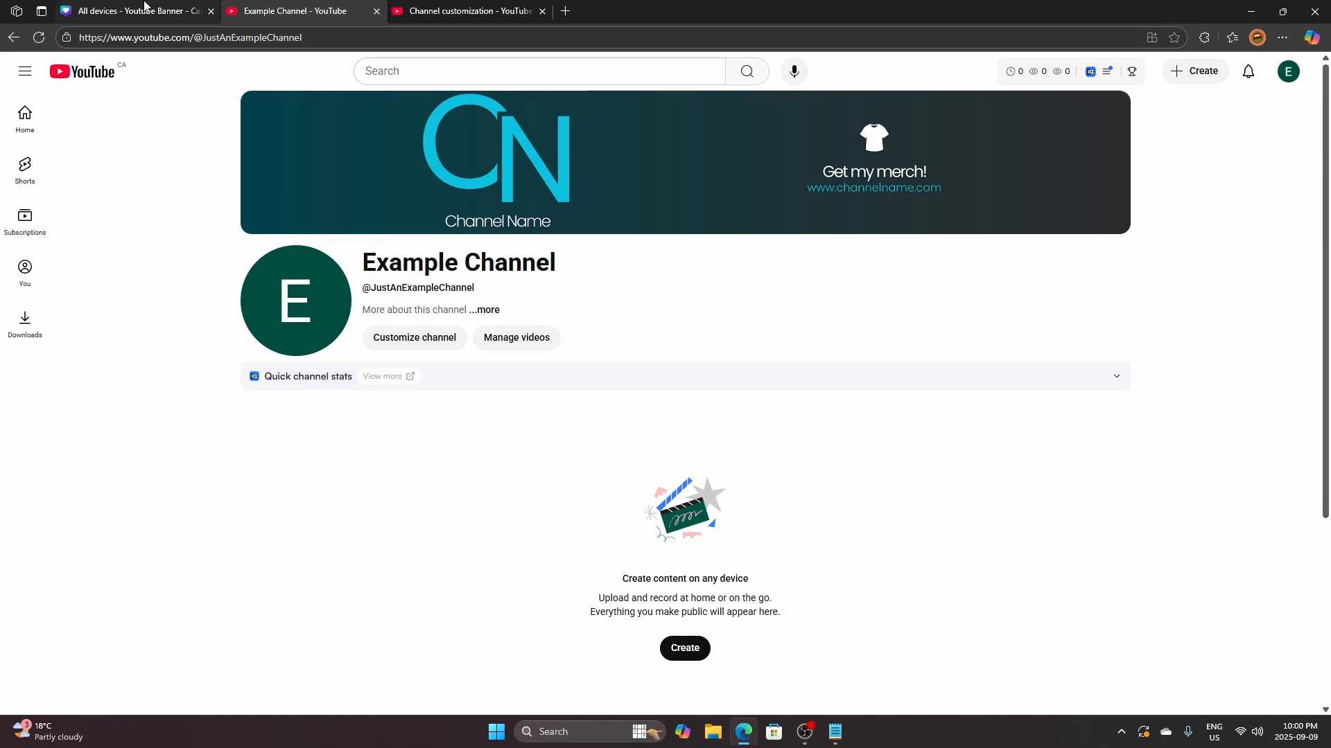
left_click(139, 11)
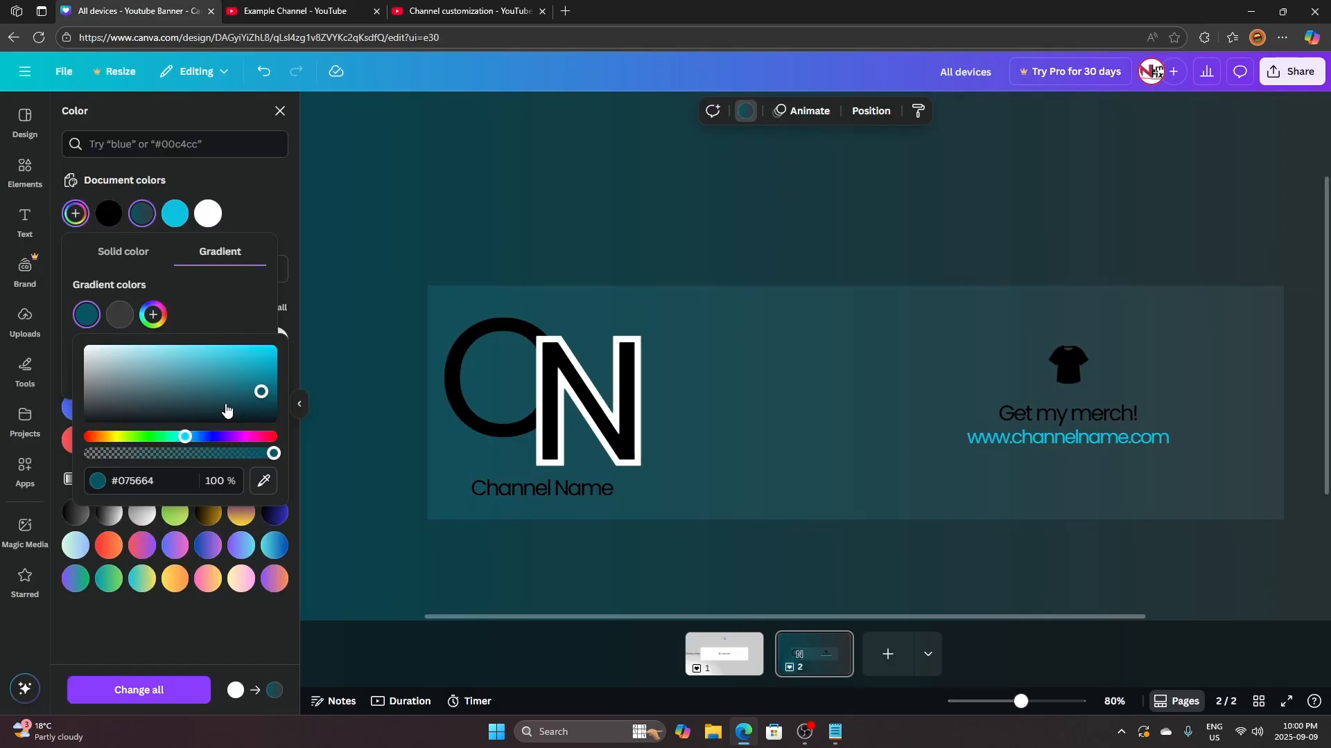
left_click(242, 309)
Recolor the large C and N monogram letters white
left_click(495, 380)
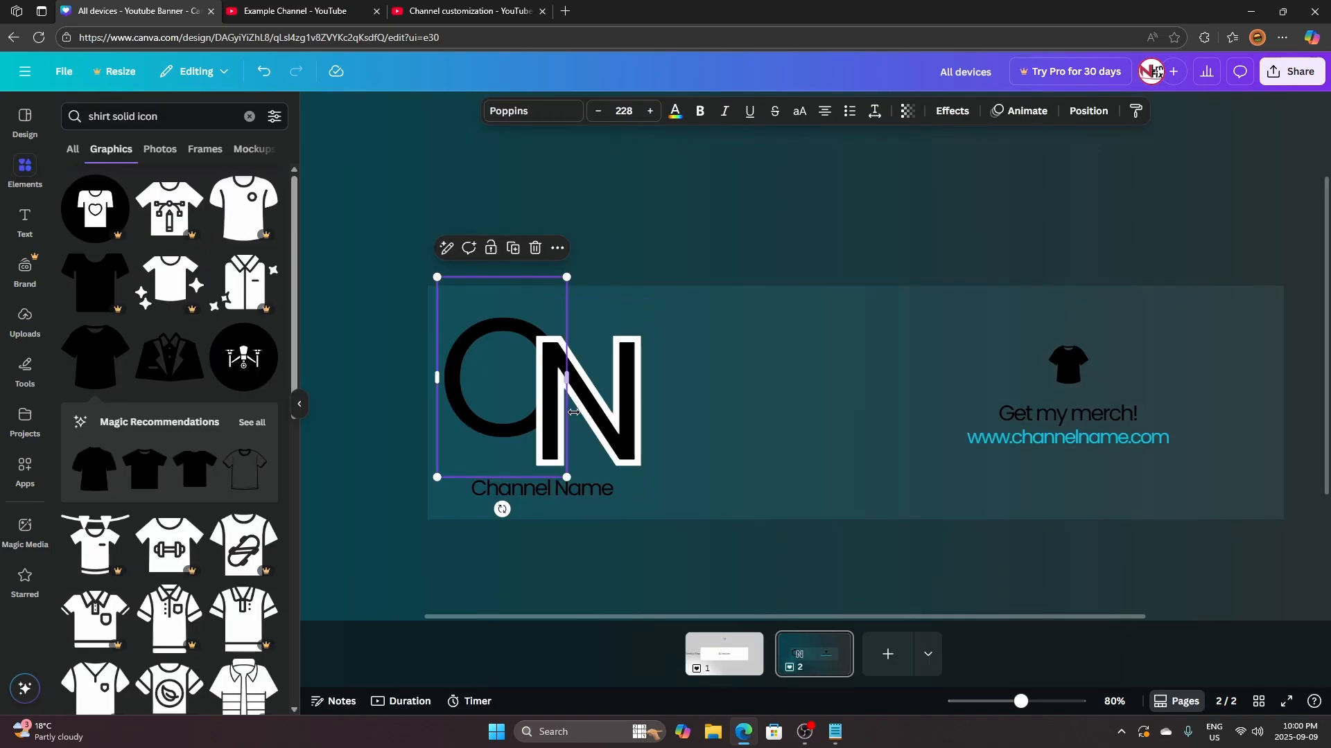
left_click(609, 415, "shift")
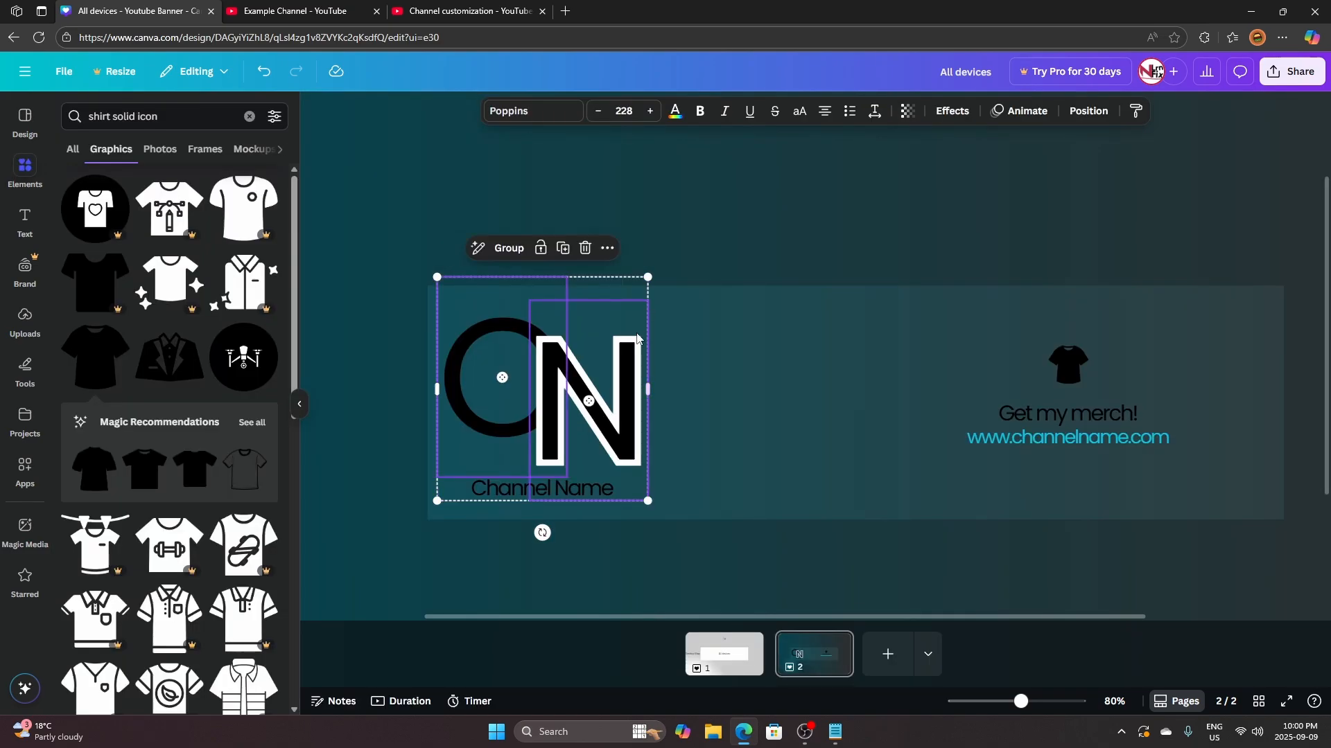
left_click(675, 112)
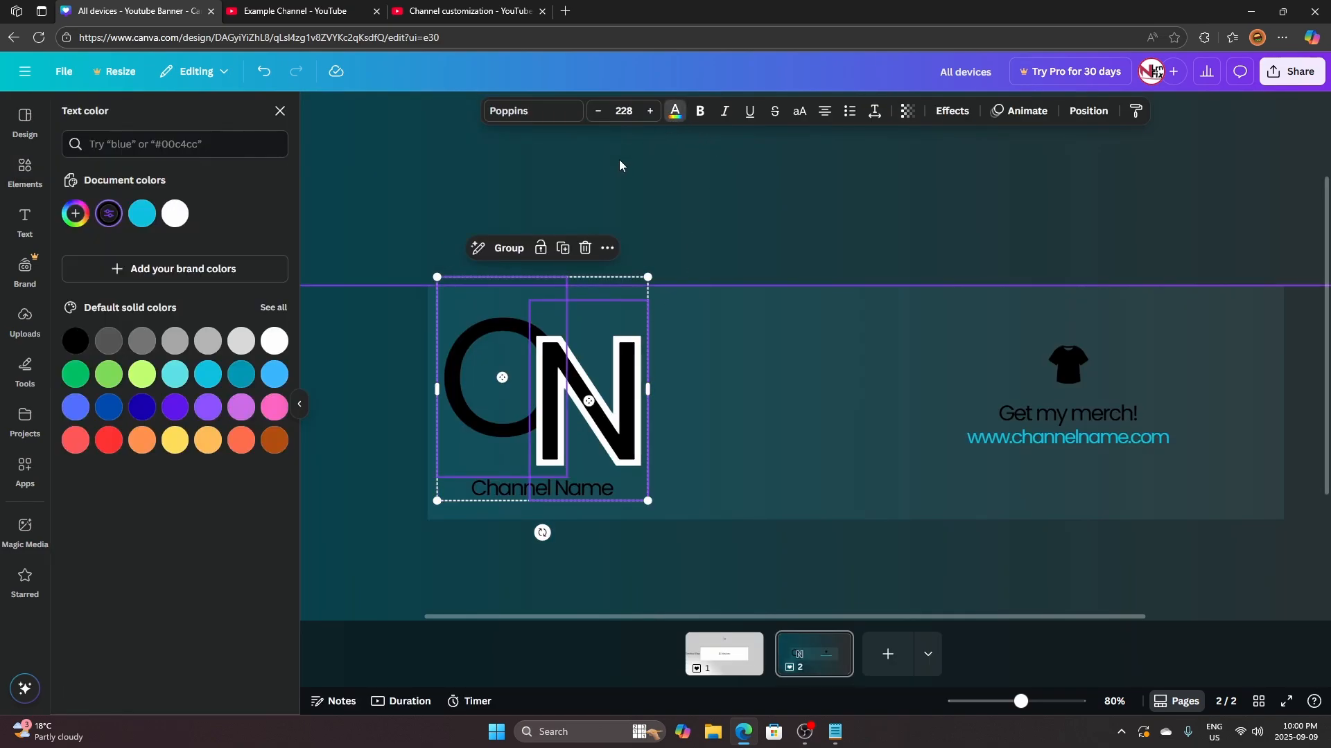
left_click(175, 214)
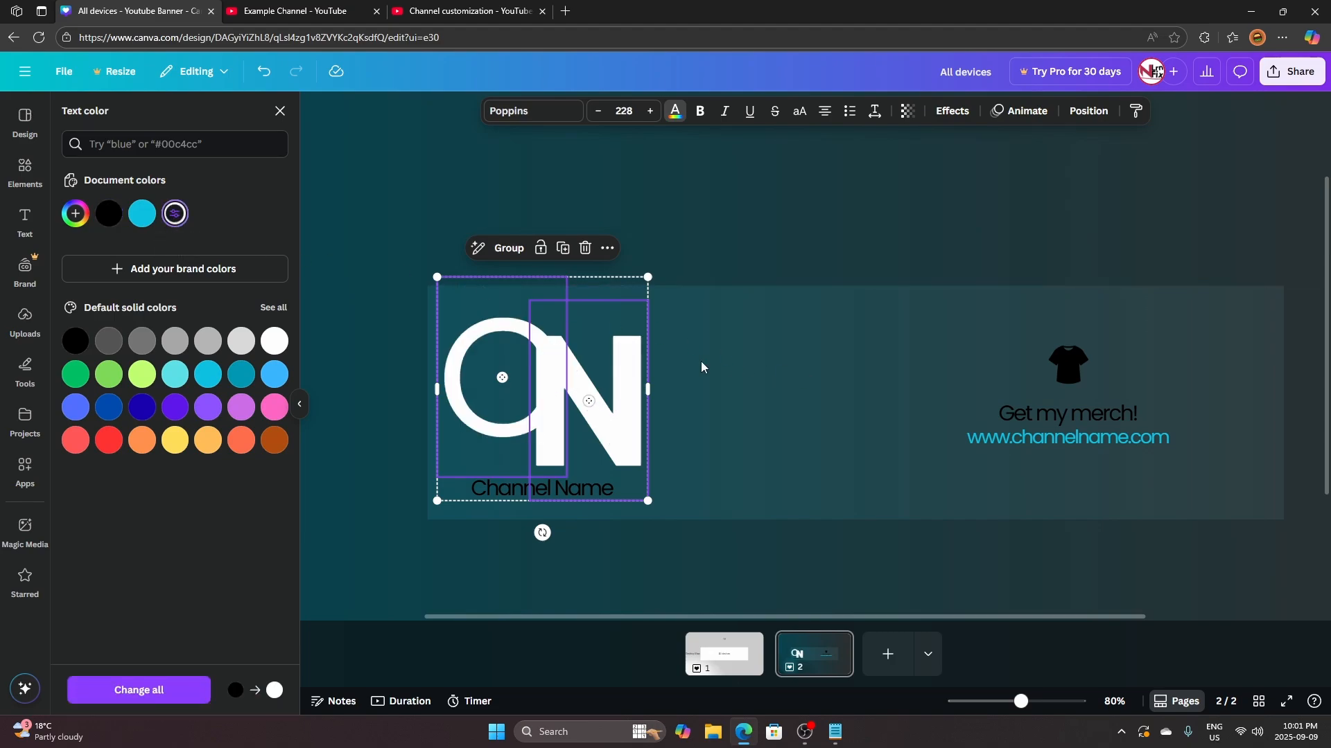
left_click(737, 325)
Change the "Channel Name" text color to white
left_click(509, 494)
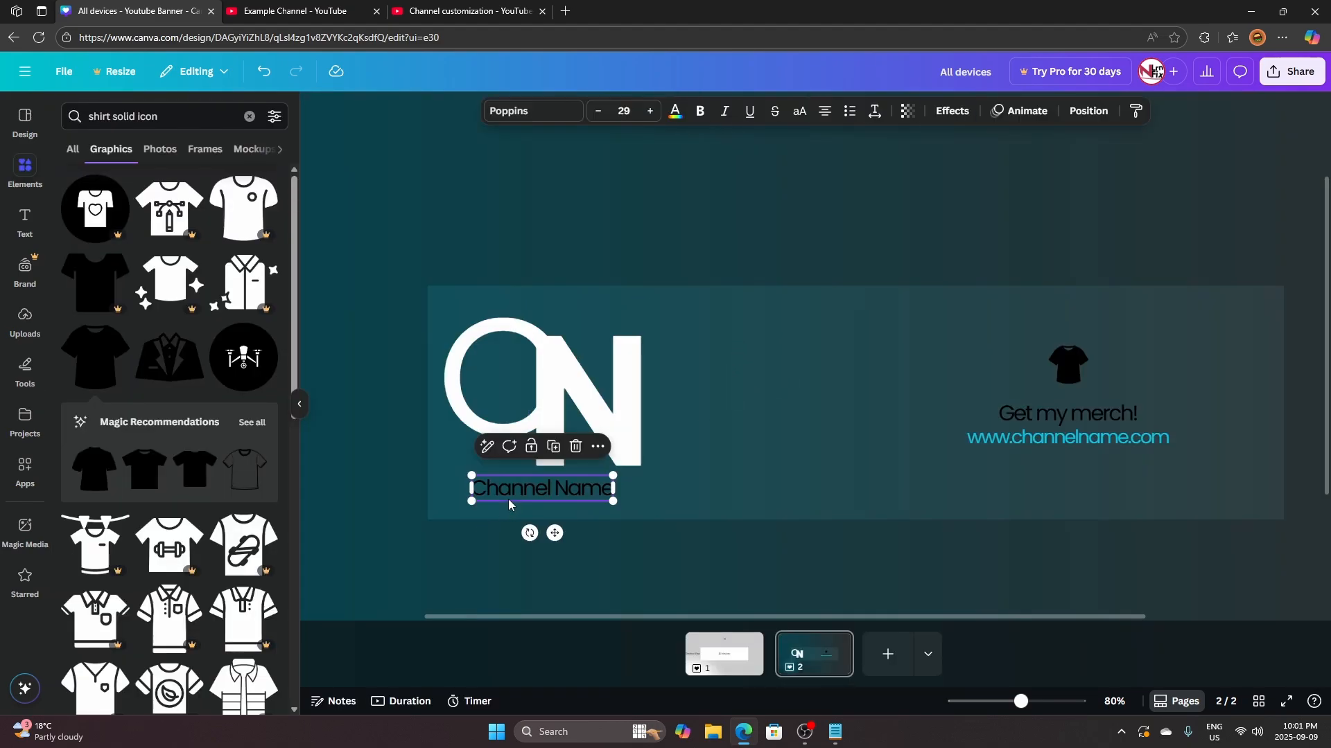
left_click(676, 114)
left_click(175, 214)
Change the "Get my merch!" text color to white
left_click(1109, 415)
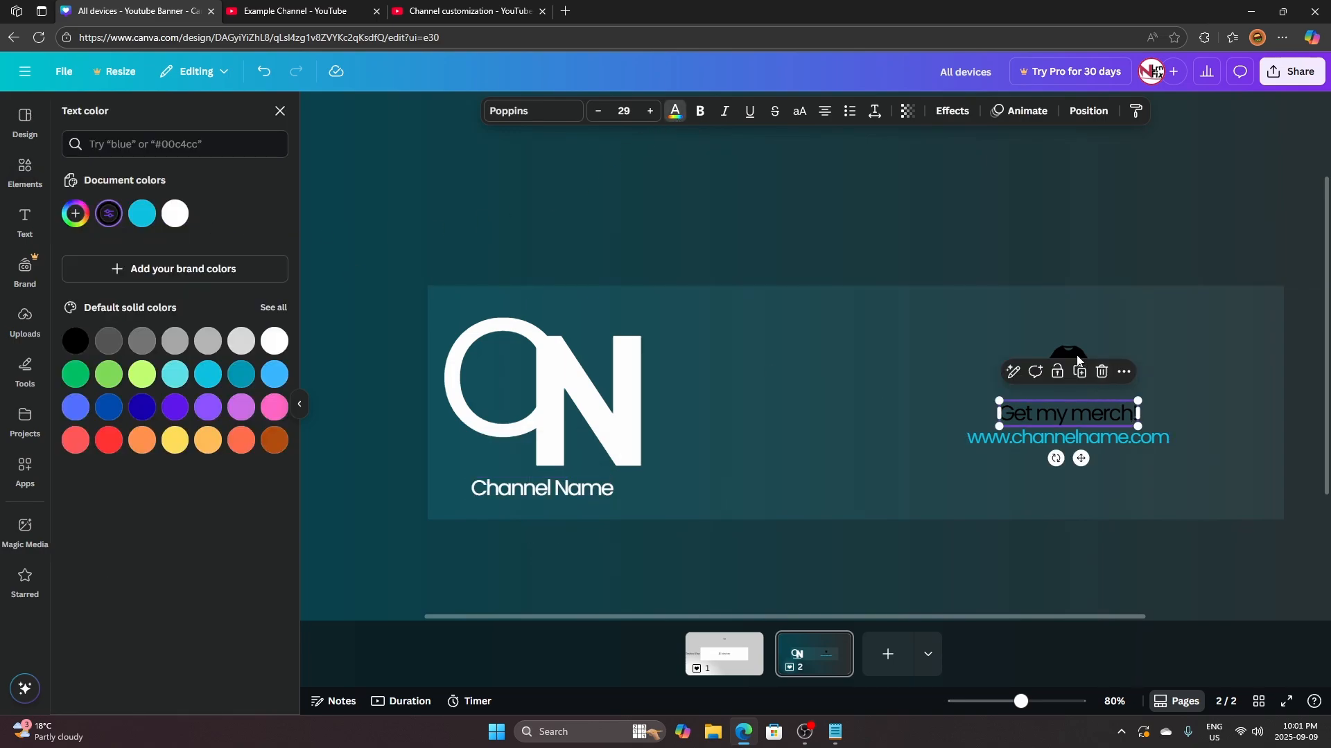
key("Escape")
left_click(1066, 410)
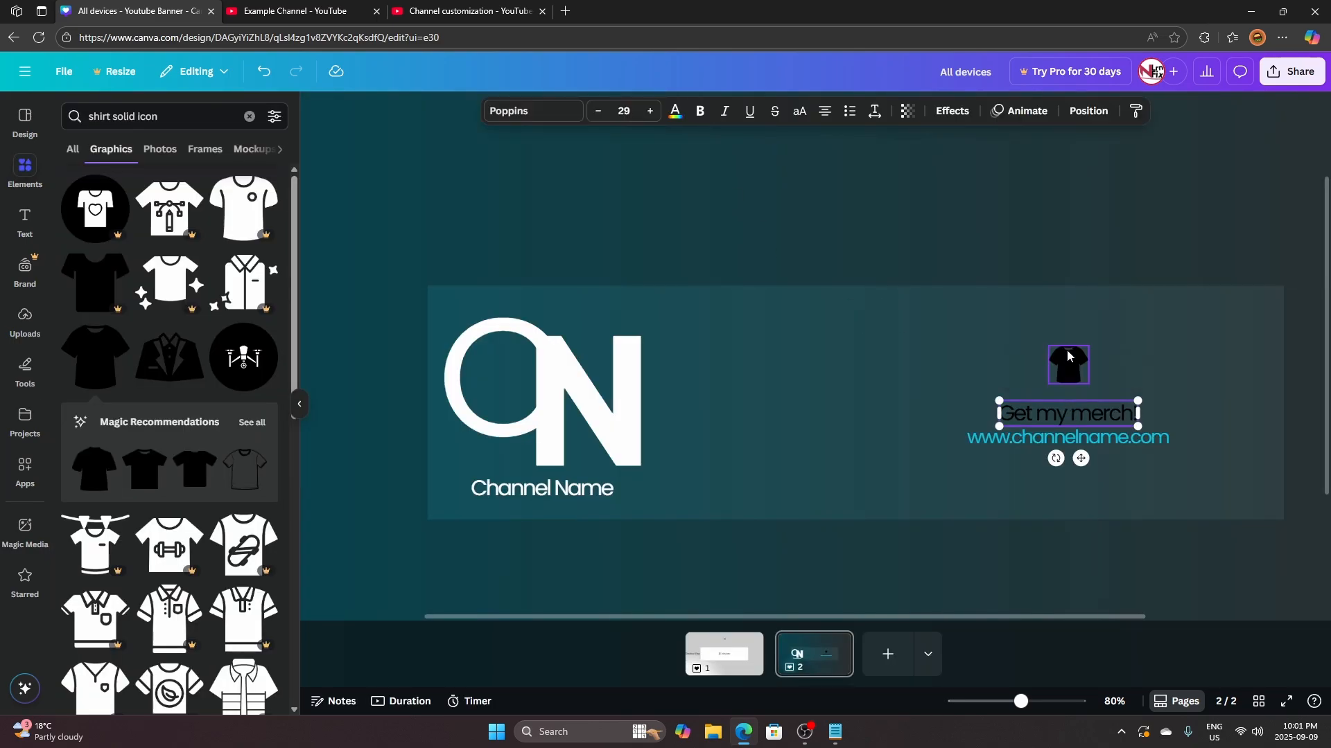
left_click(1067, 357, "shift")
left_click(704, 111)
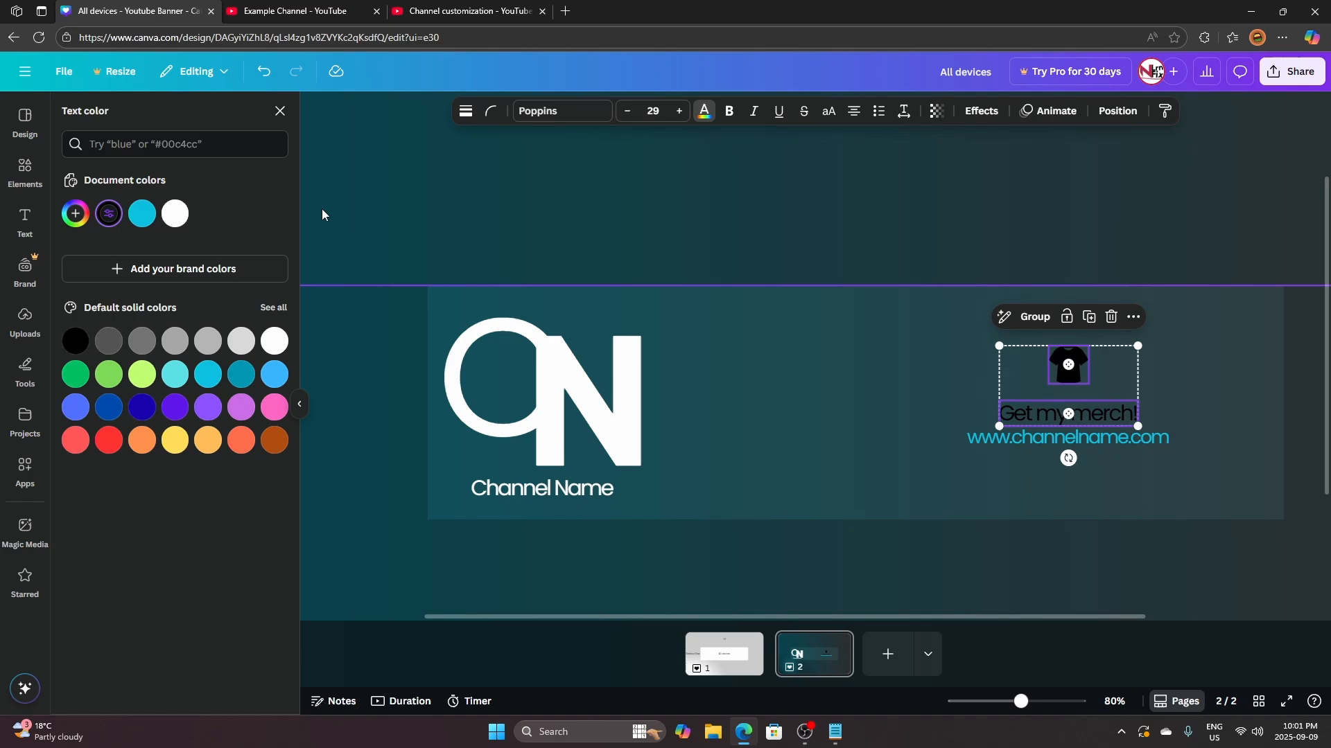
left_click(175, 213)
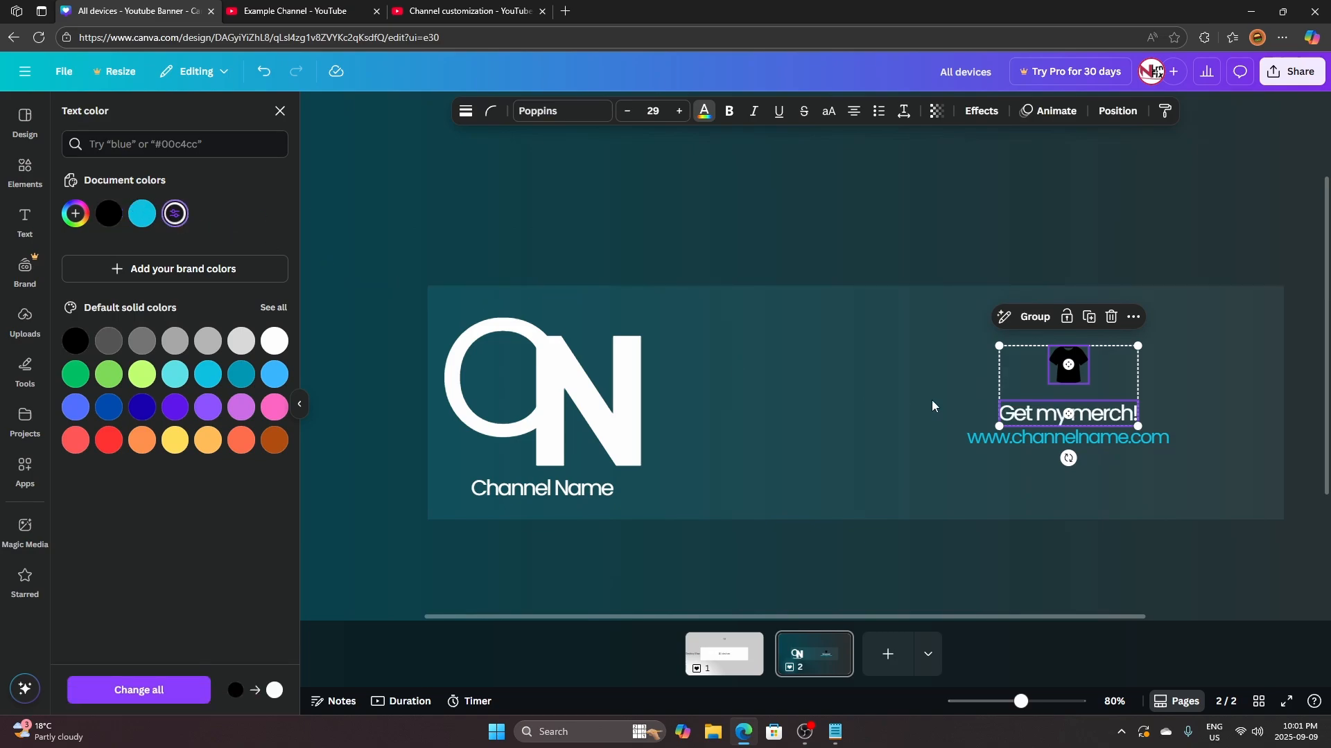
left_click(950, 340)
Recolor the shirt icon above the merch text white
left_click(1068, 364)
left_click(746, 113)
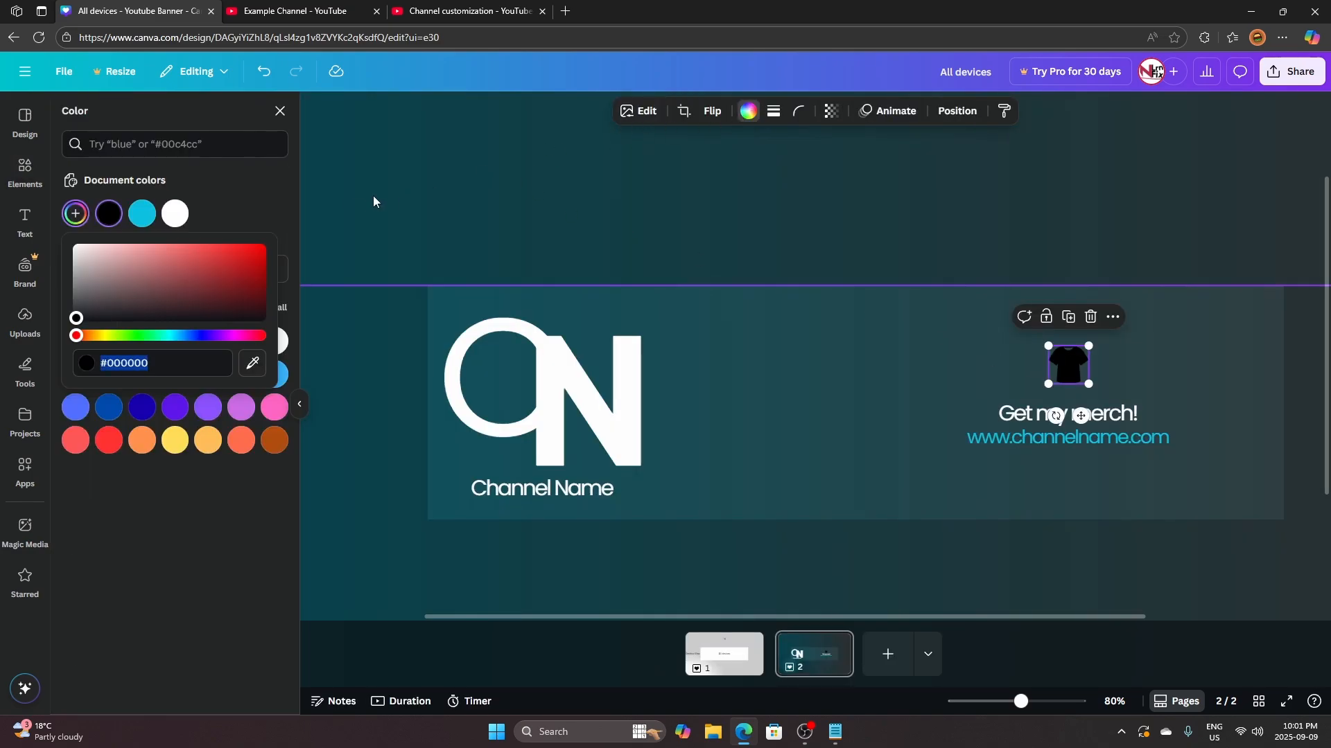
left_click(175, 214)
left_click(928, 337)
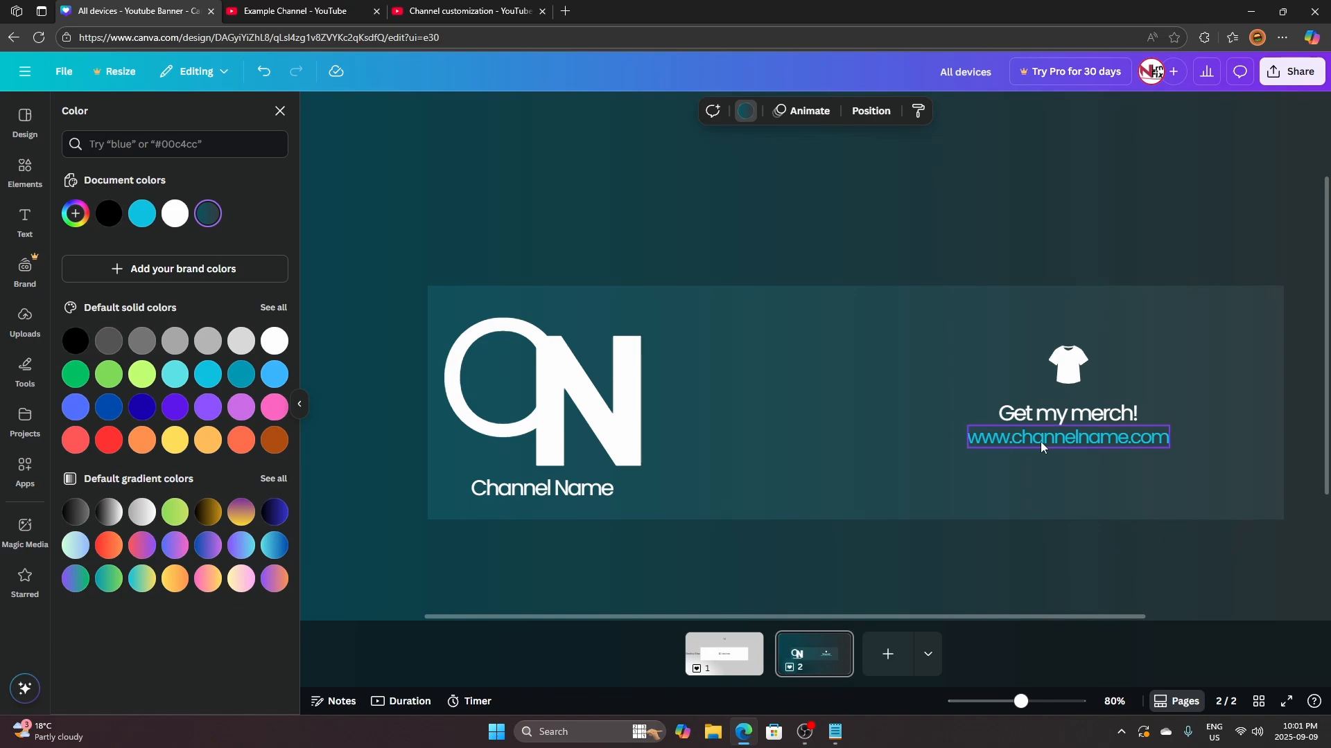
left_click(593, 393)
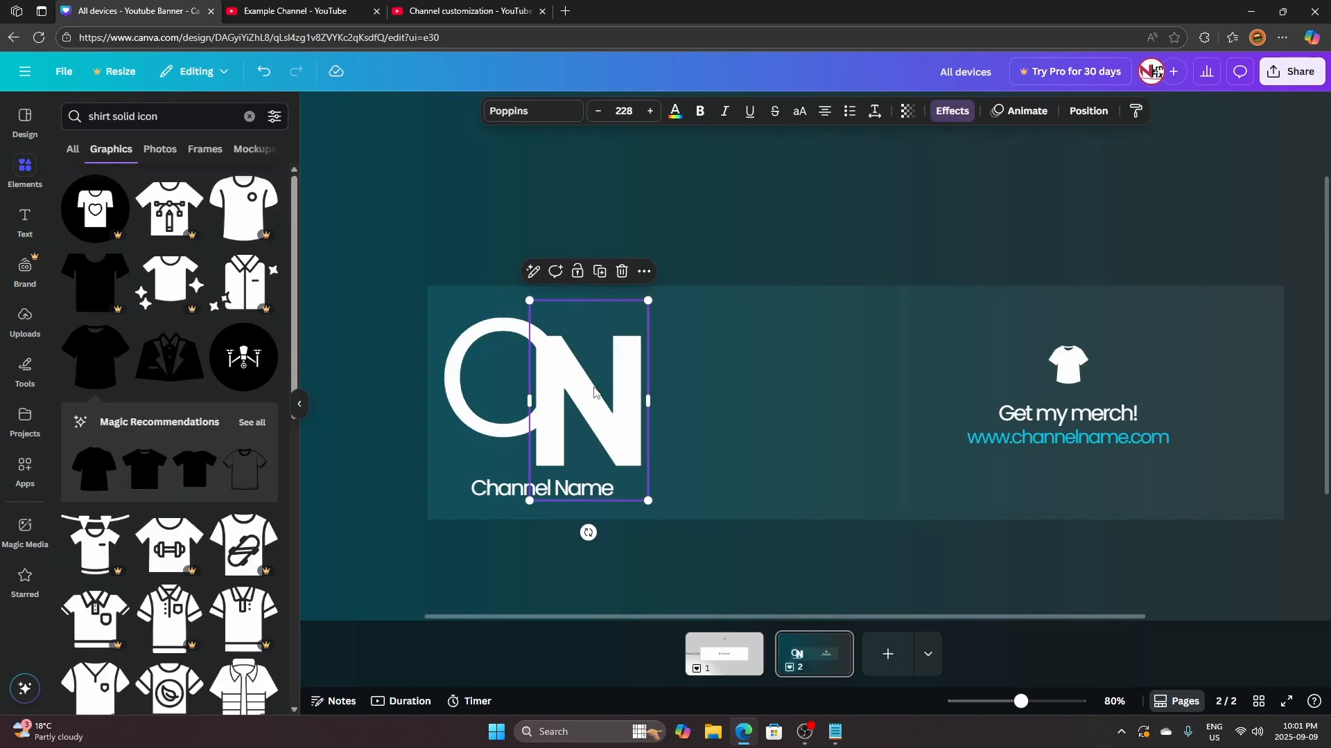
left_click(721, 386)
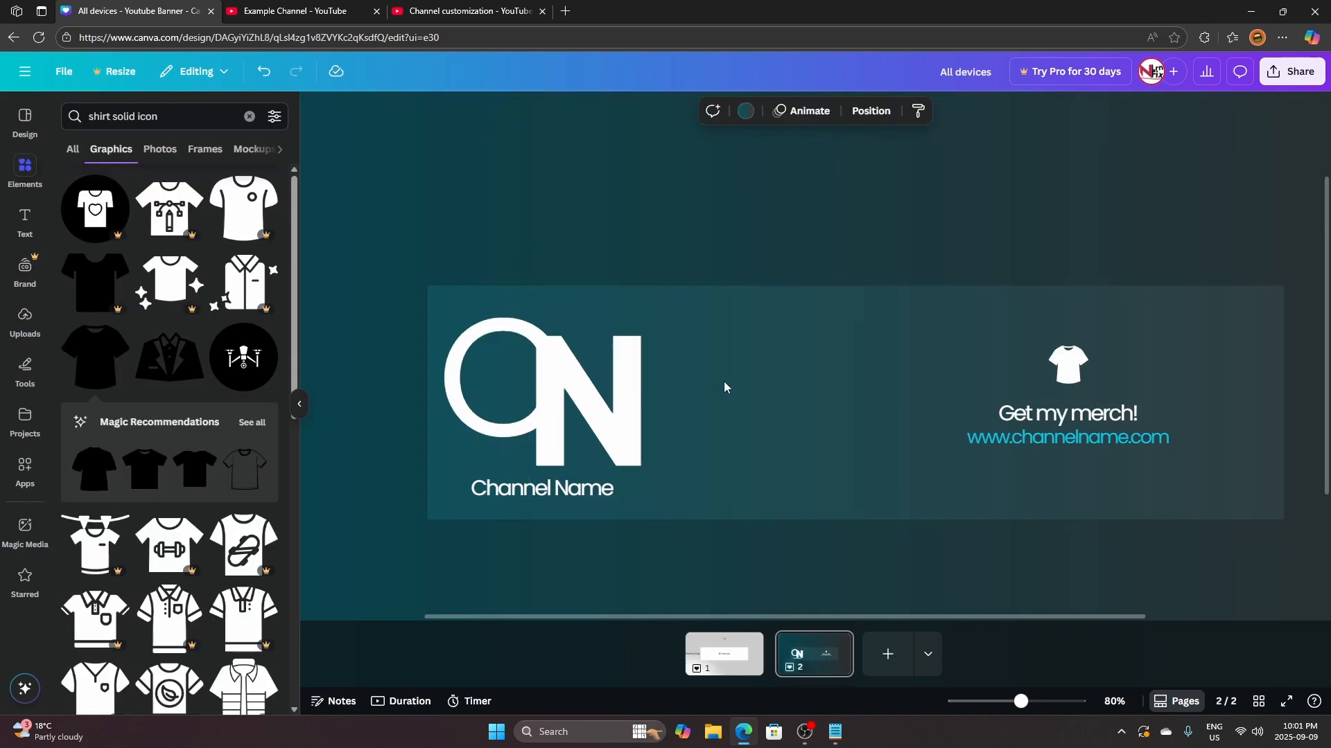
left_click(594, 391)
mouse_move(595, 392)
left_mouse_down()
mouse_move(615, 391)
mouse_move(592, 393)
left_mouse_up()
key("ctrl+z")
left_click(701, 393)
Set the outline color of the letter N to dark teal #09515D to blend with the background
left_click(626, 393)
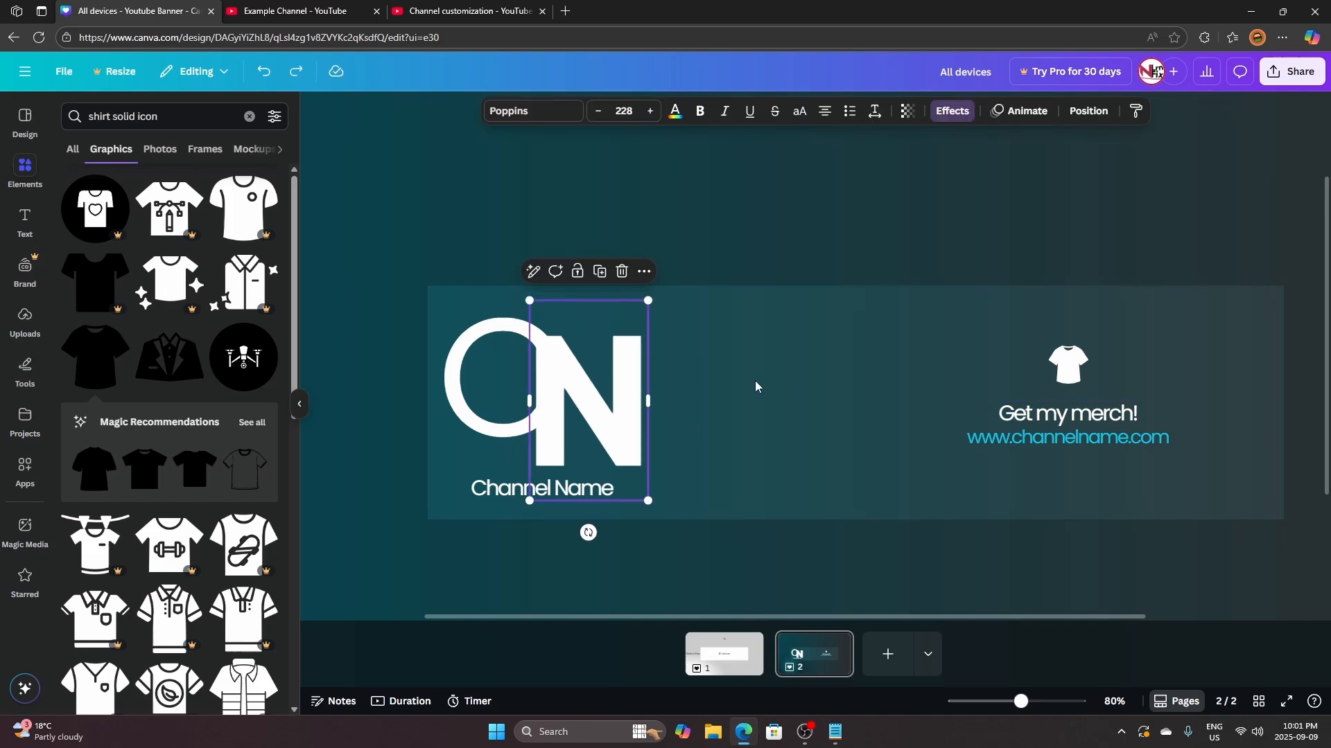
left_click(952, 112)
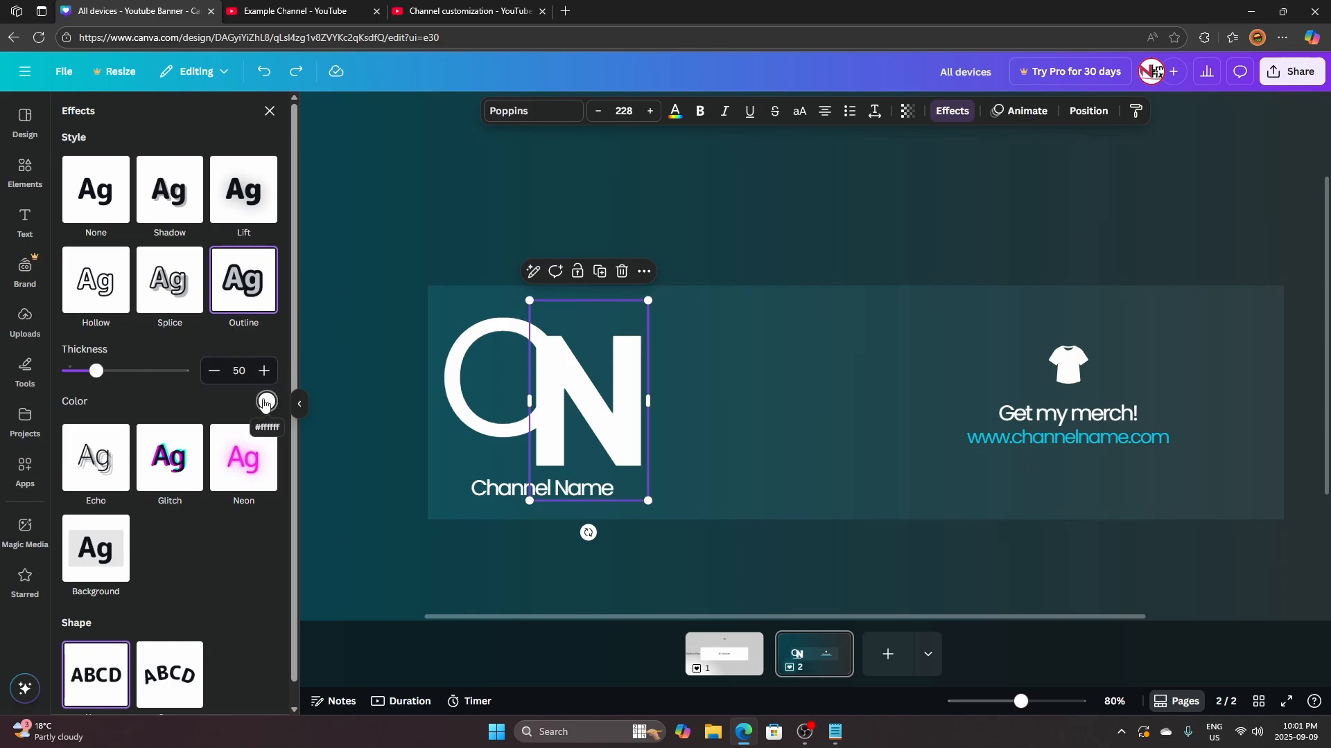
left_click(266, 402)
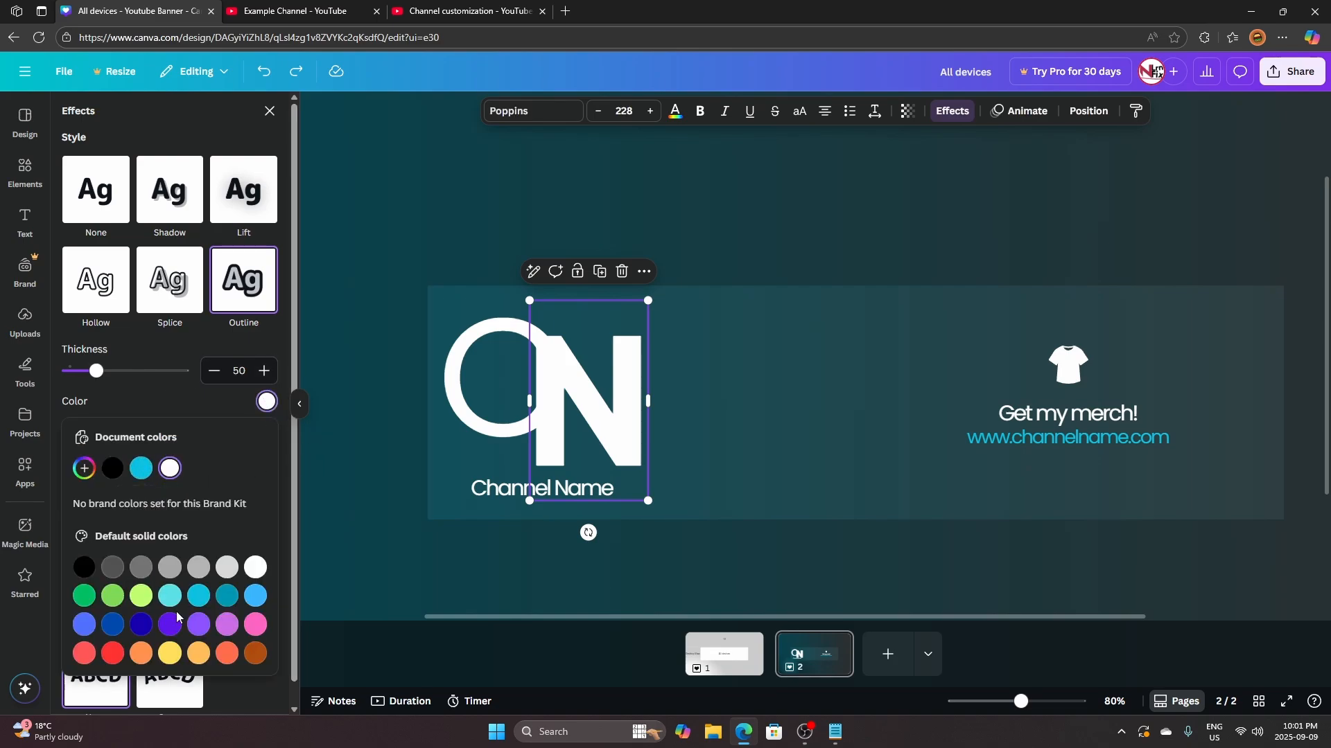
left_click(142, 472)
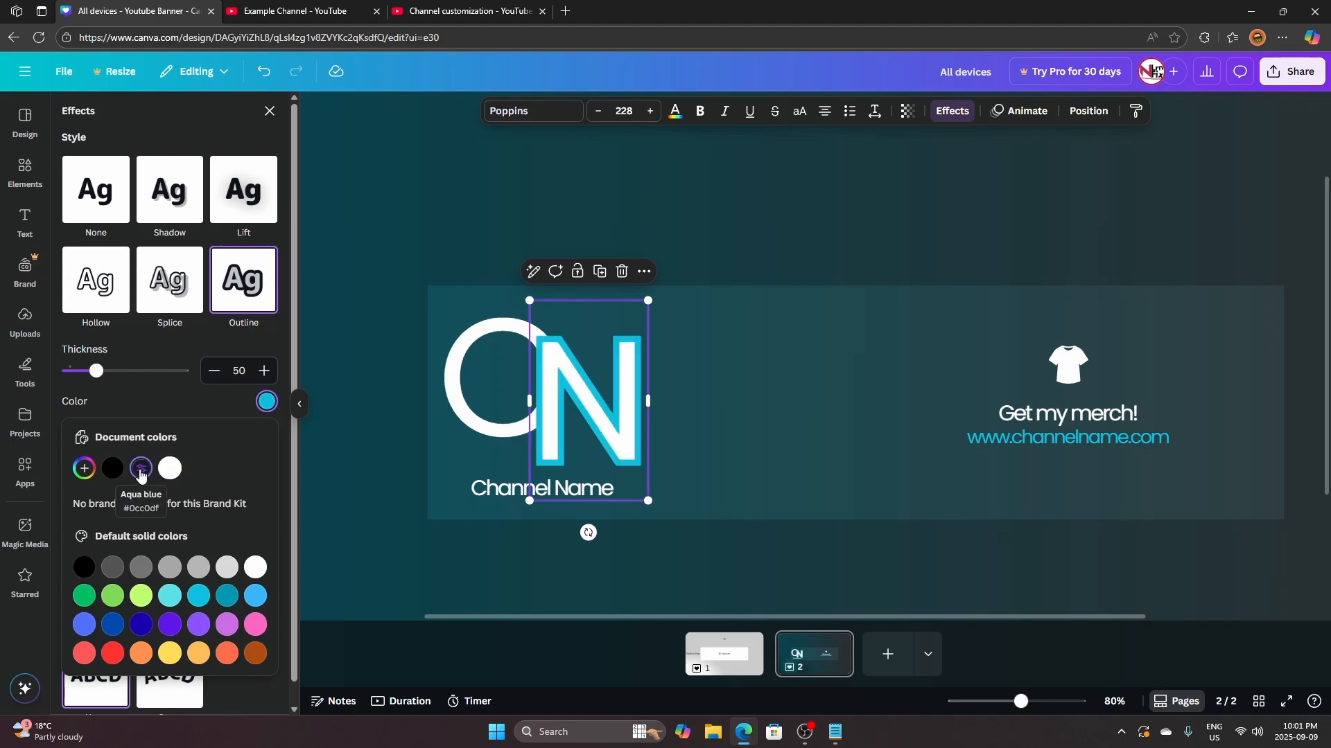
left_click(84, 469)
left_click_drag(263, 518, 256, 545)
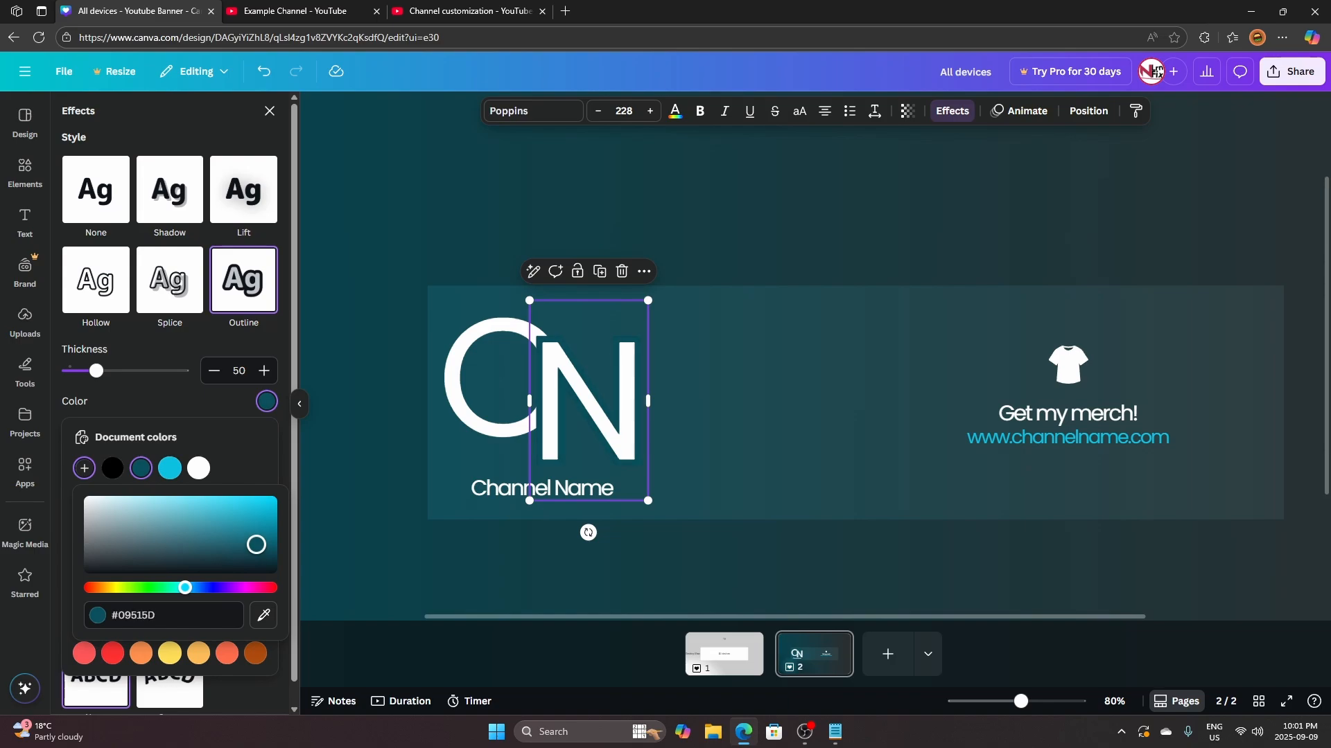
left_click(693, 451)
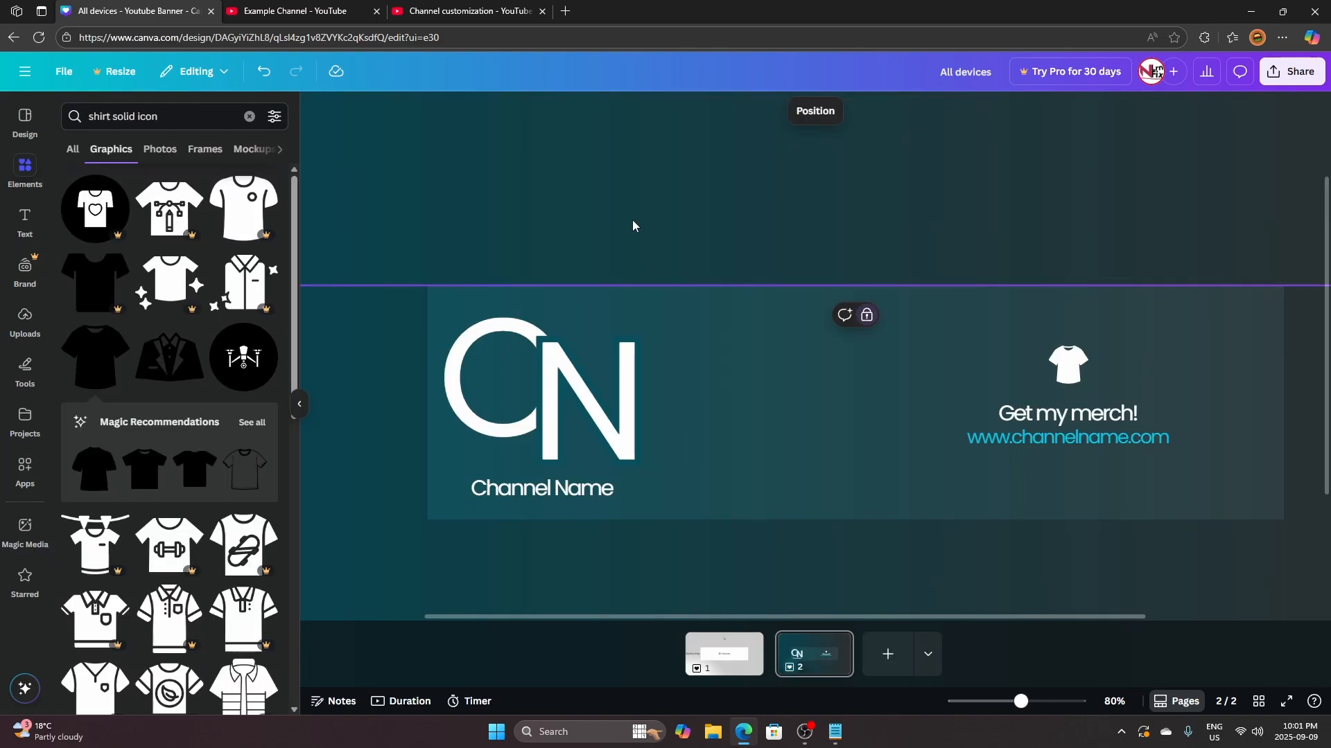
left_click(534, 415)
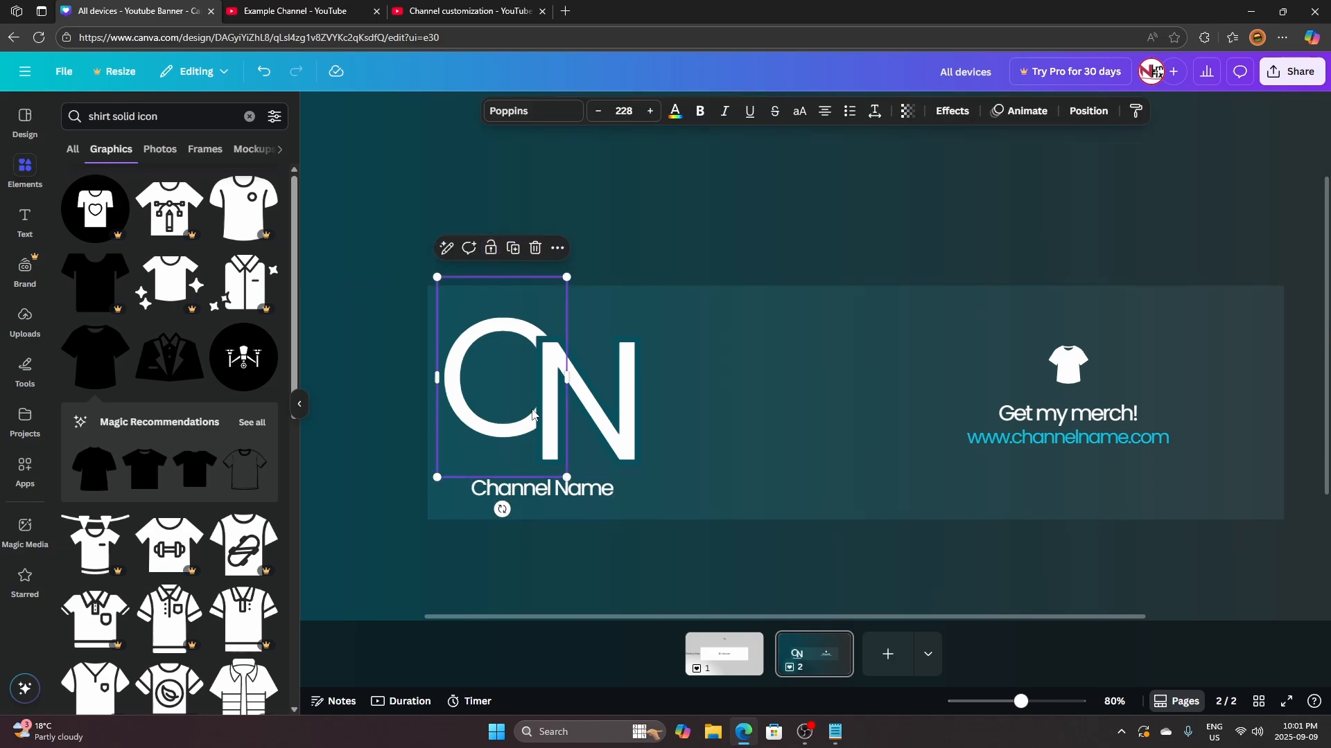
left_click(581, 389, "shift")
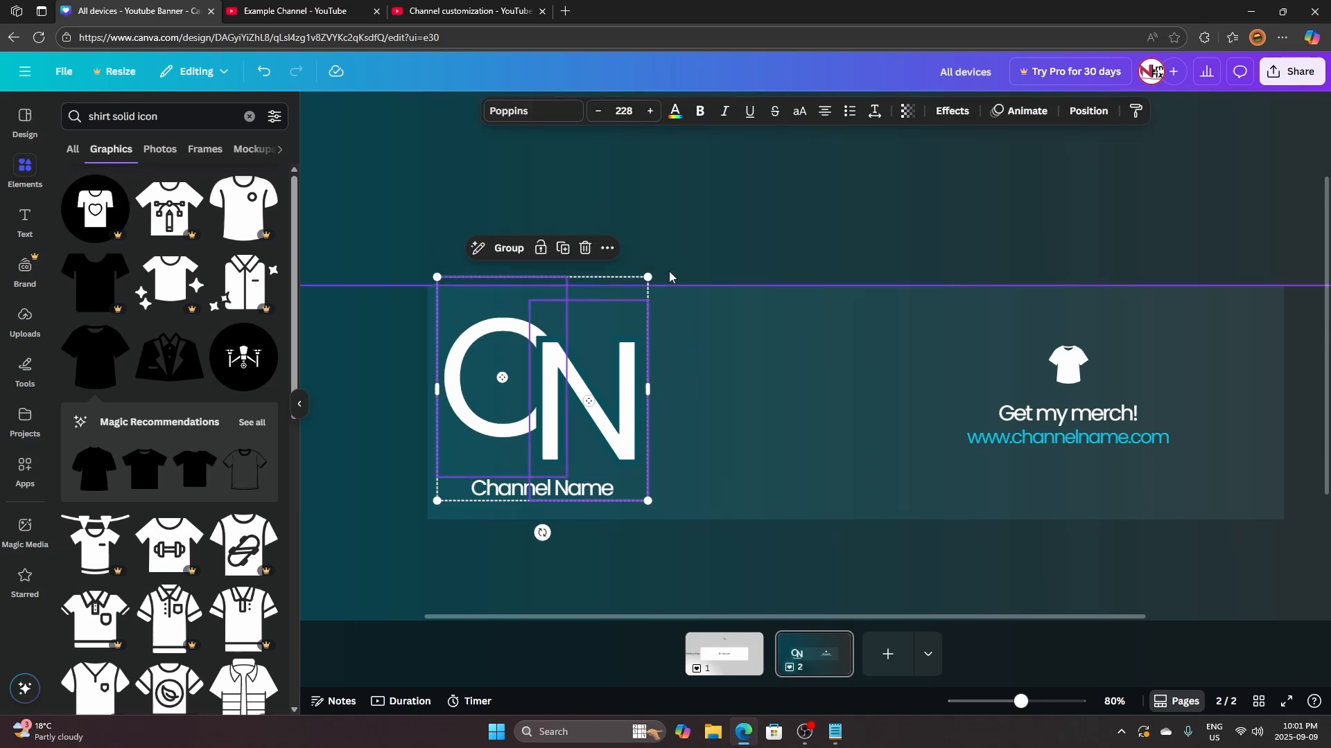
left_click(719, 258)
left_click(609, 374, "shift")
left_click(477, 373, "shift")
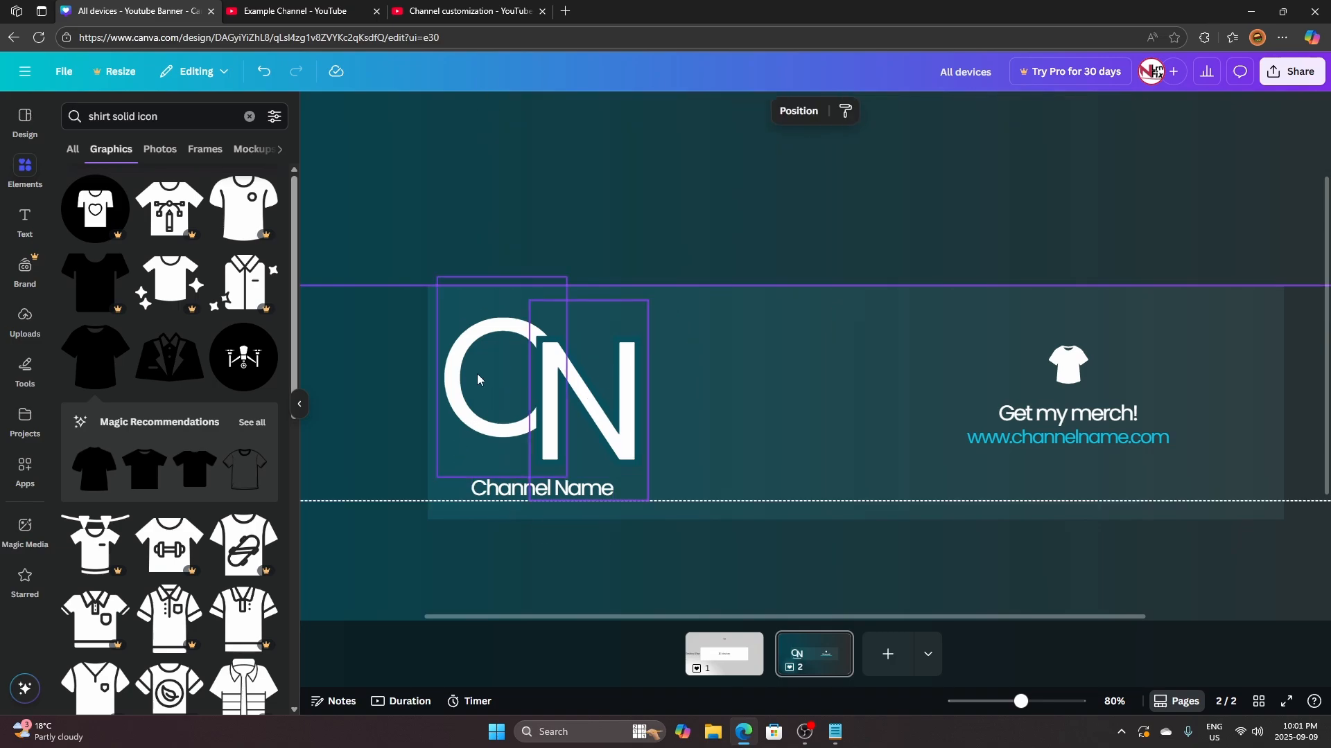
left_click(355, 353)
left_click(822, 212)
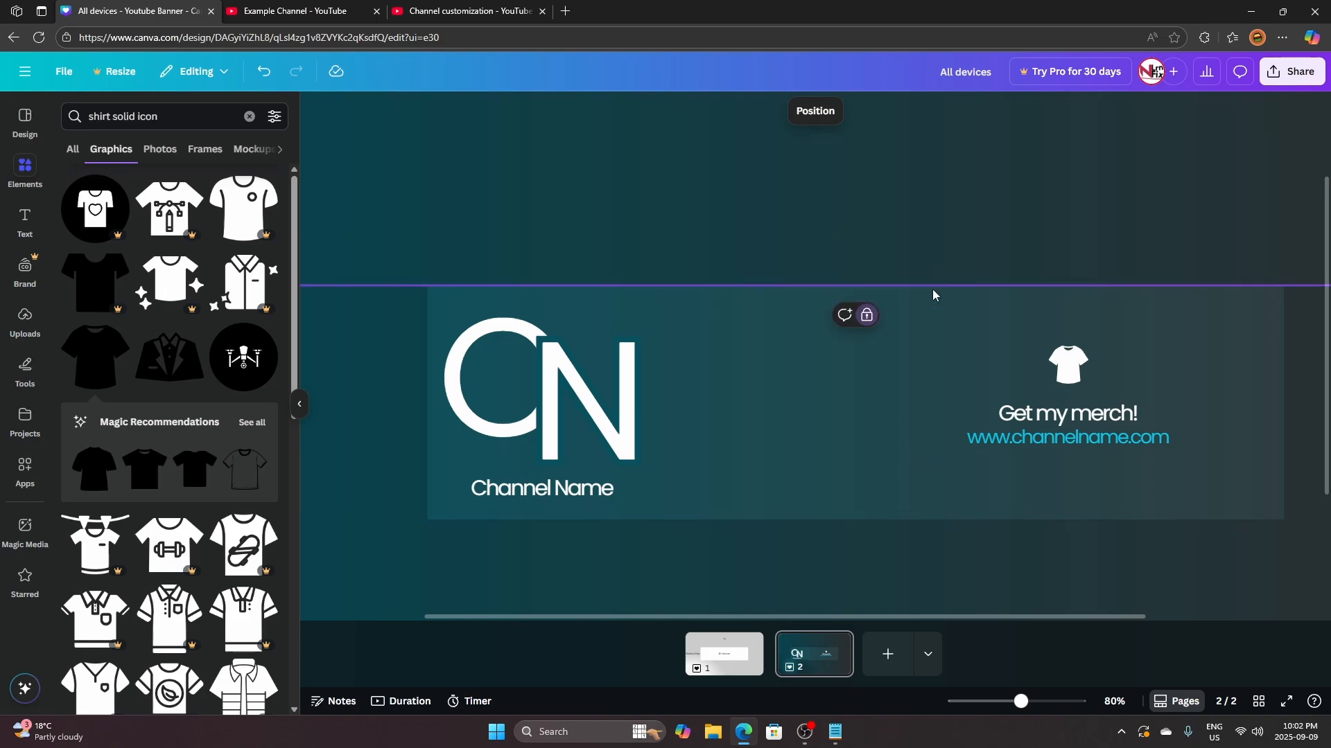
left_click(942, 364)
Unlock the safe-area guide shapes covering the banner page and set their transparency to 0
scroll(776, 374, "down", 5)
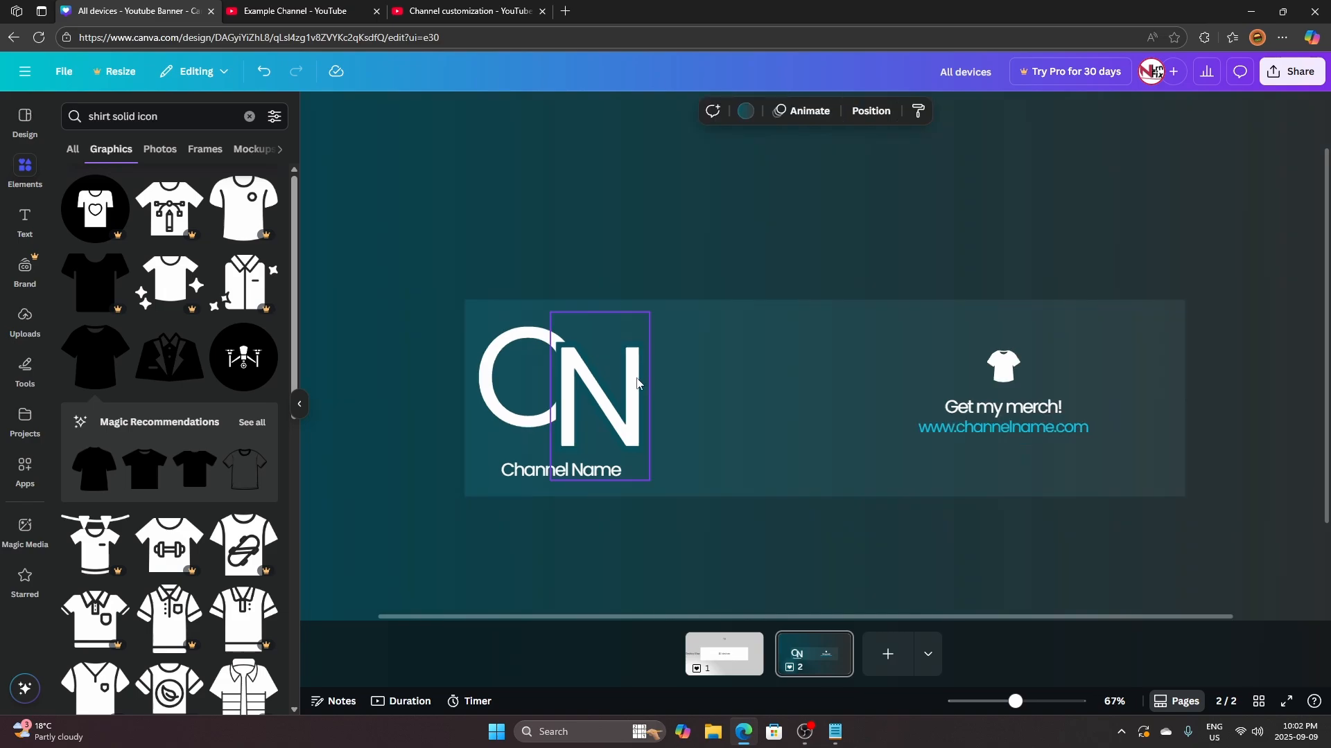
scroll(769, 382, "up", 1)
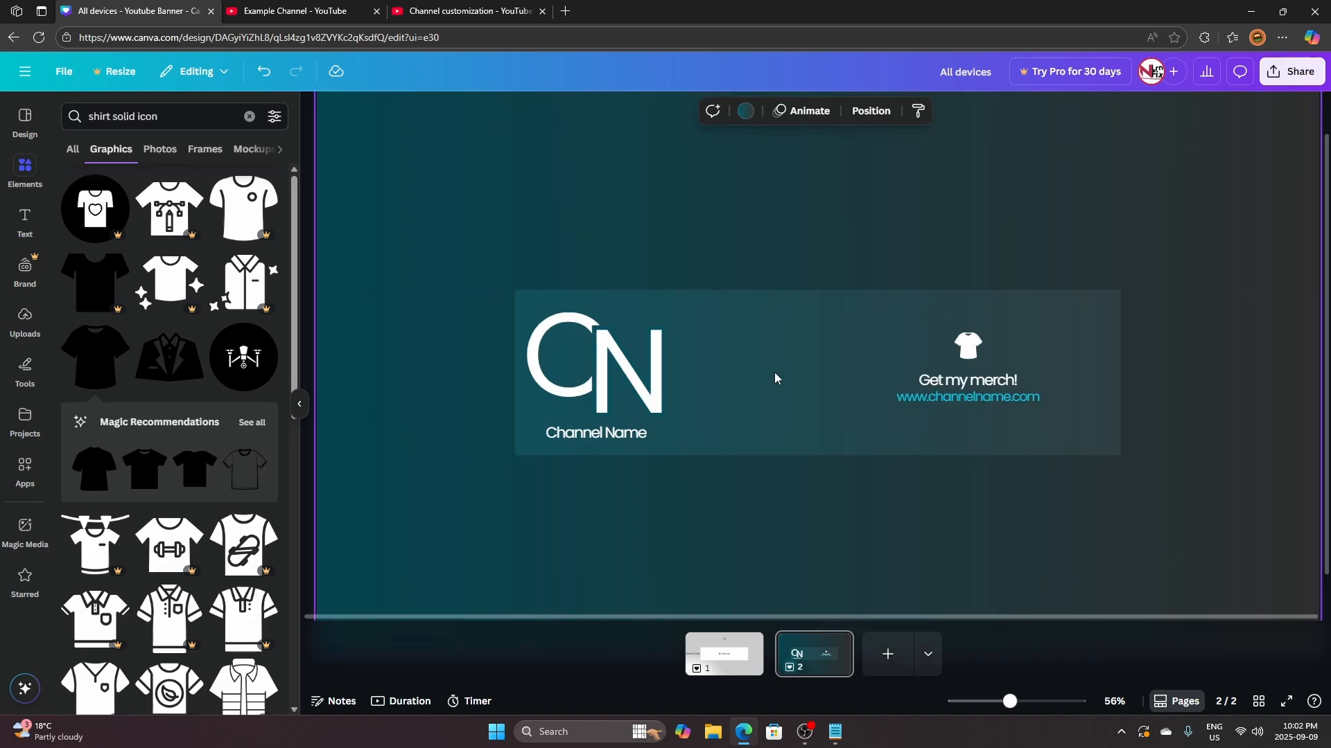
left_click(452, 337)
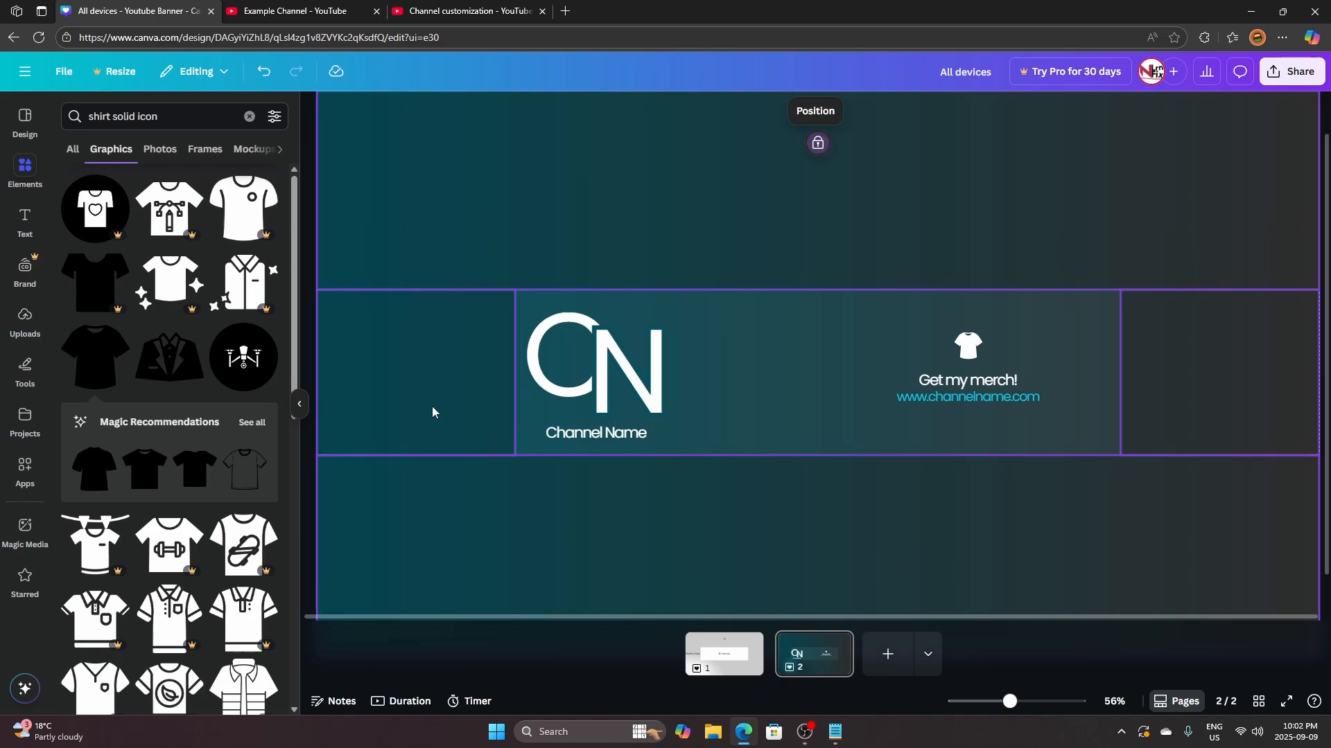
left_click(817, 144)
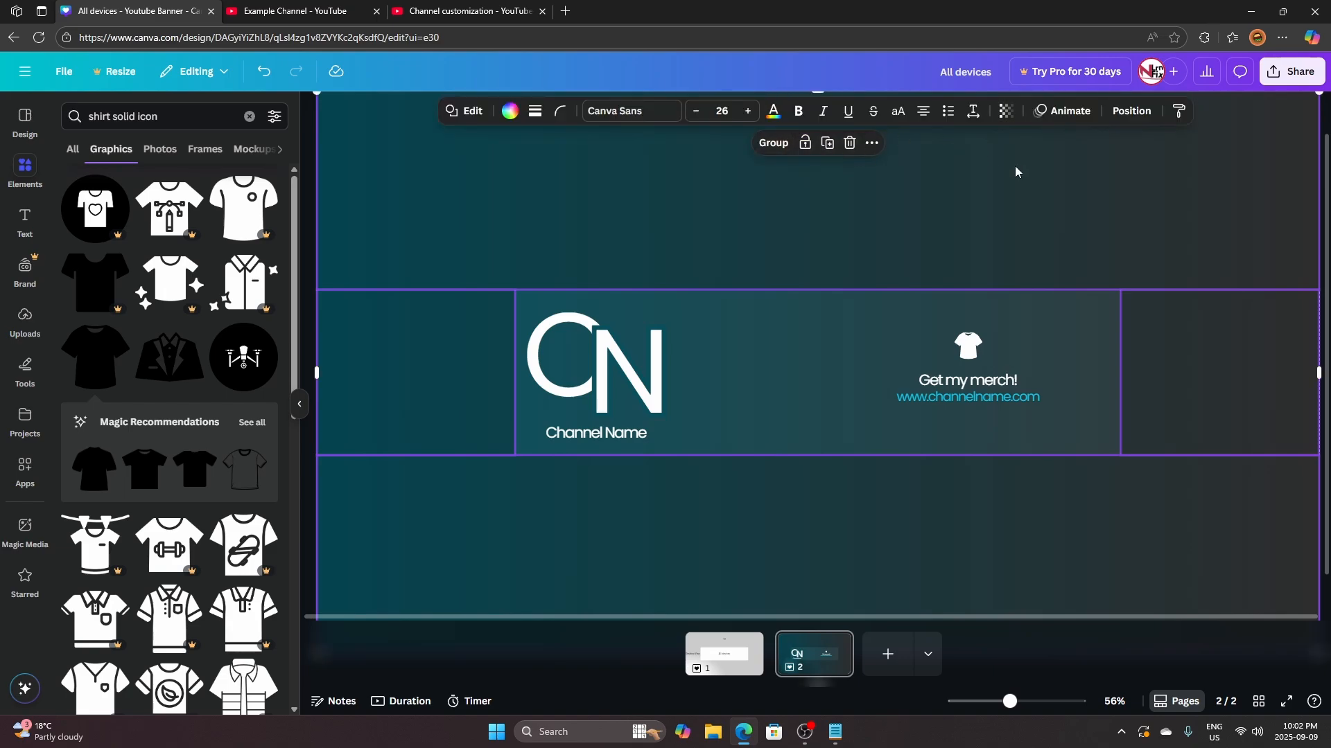
left_click(1008, 120)
left_click_drag(956, 168, 935, 167)
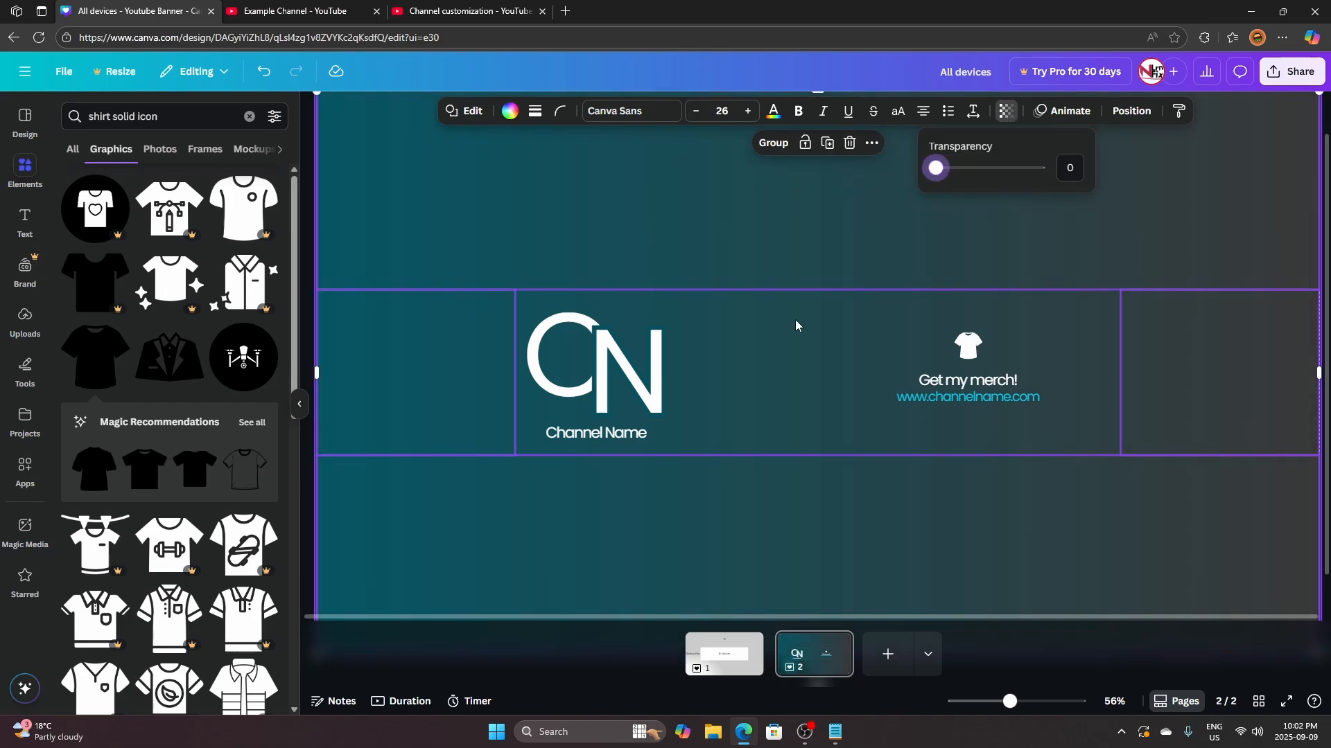
left_click(740, 255)
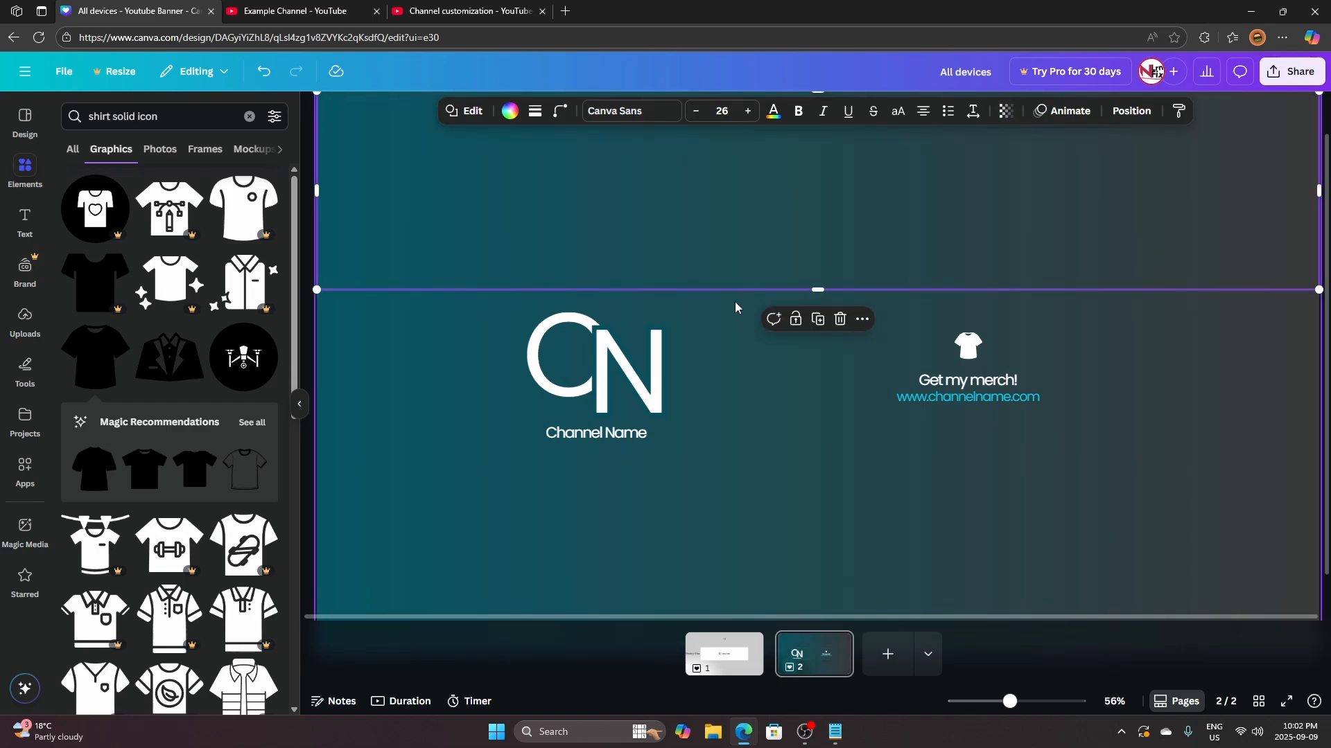
left_click(747, 347)
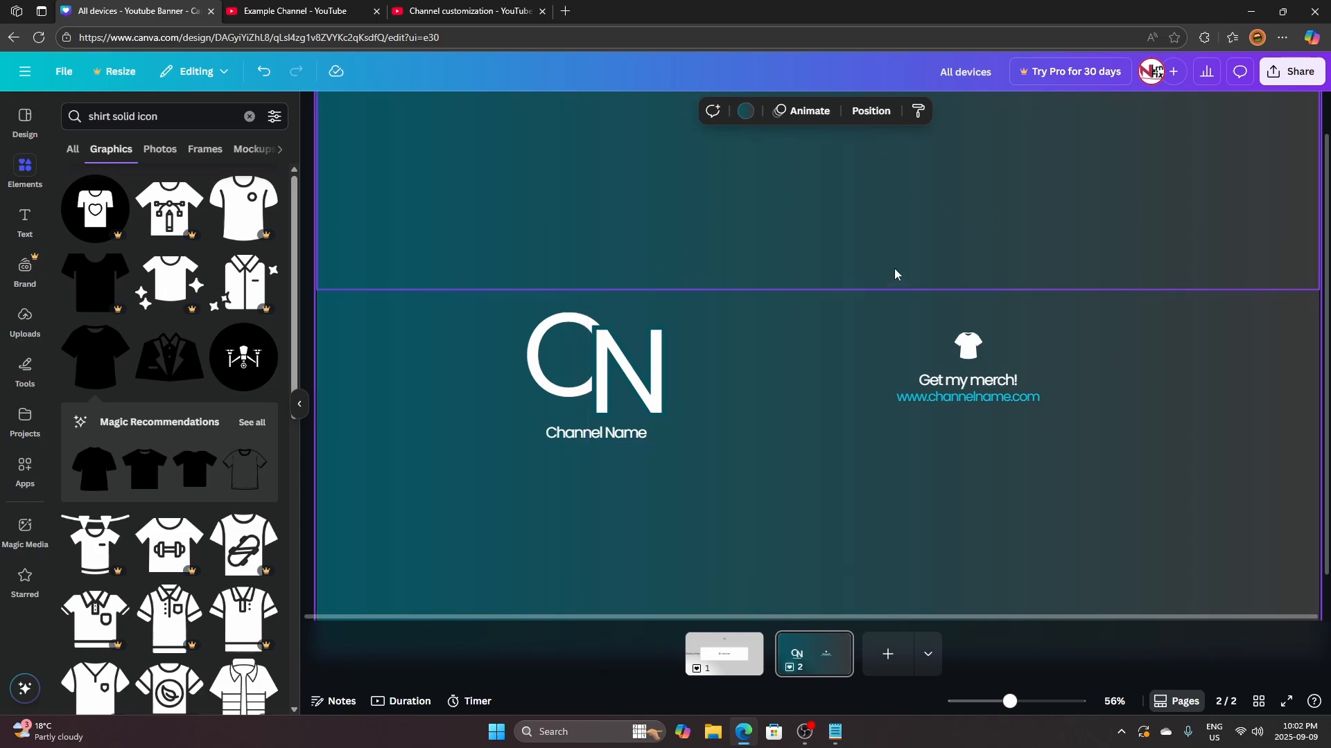
Download only the current page, Page 2, of the banner design as a PNG
left_click(1289, 79)
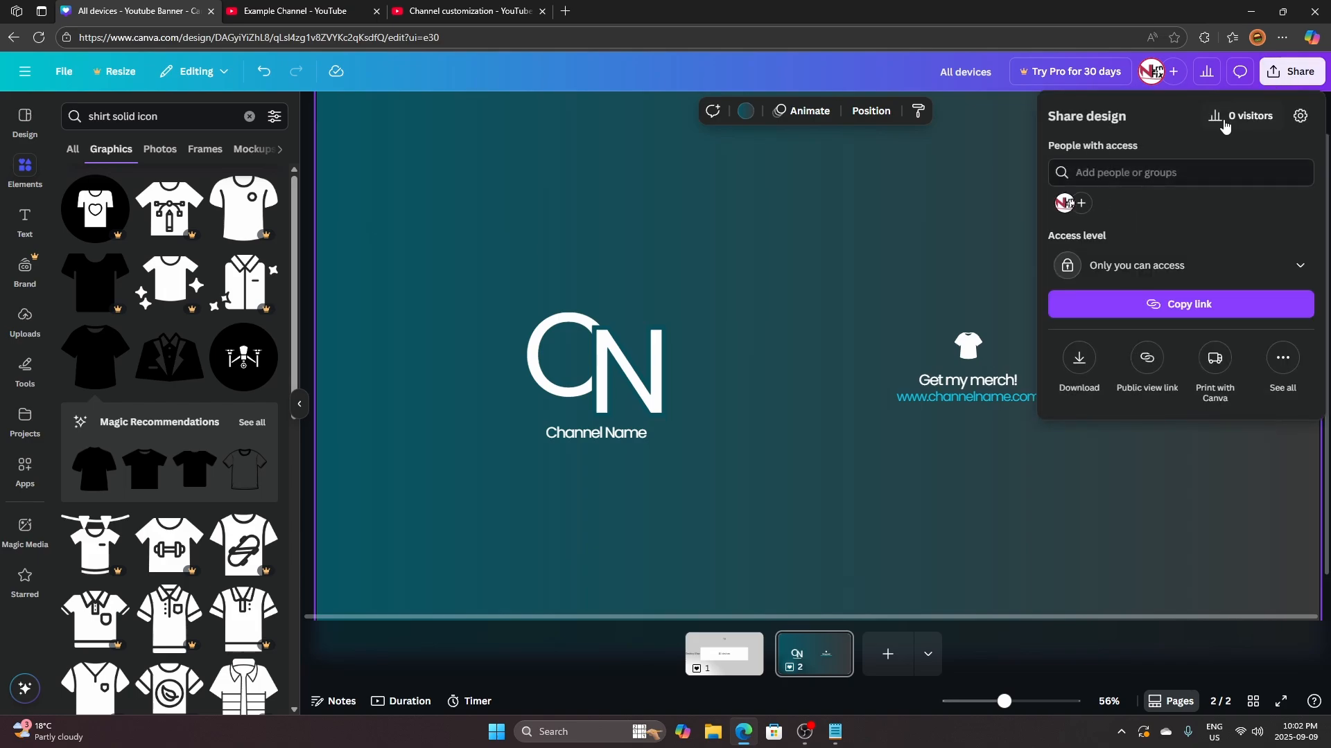
left_click(1078, 357)
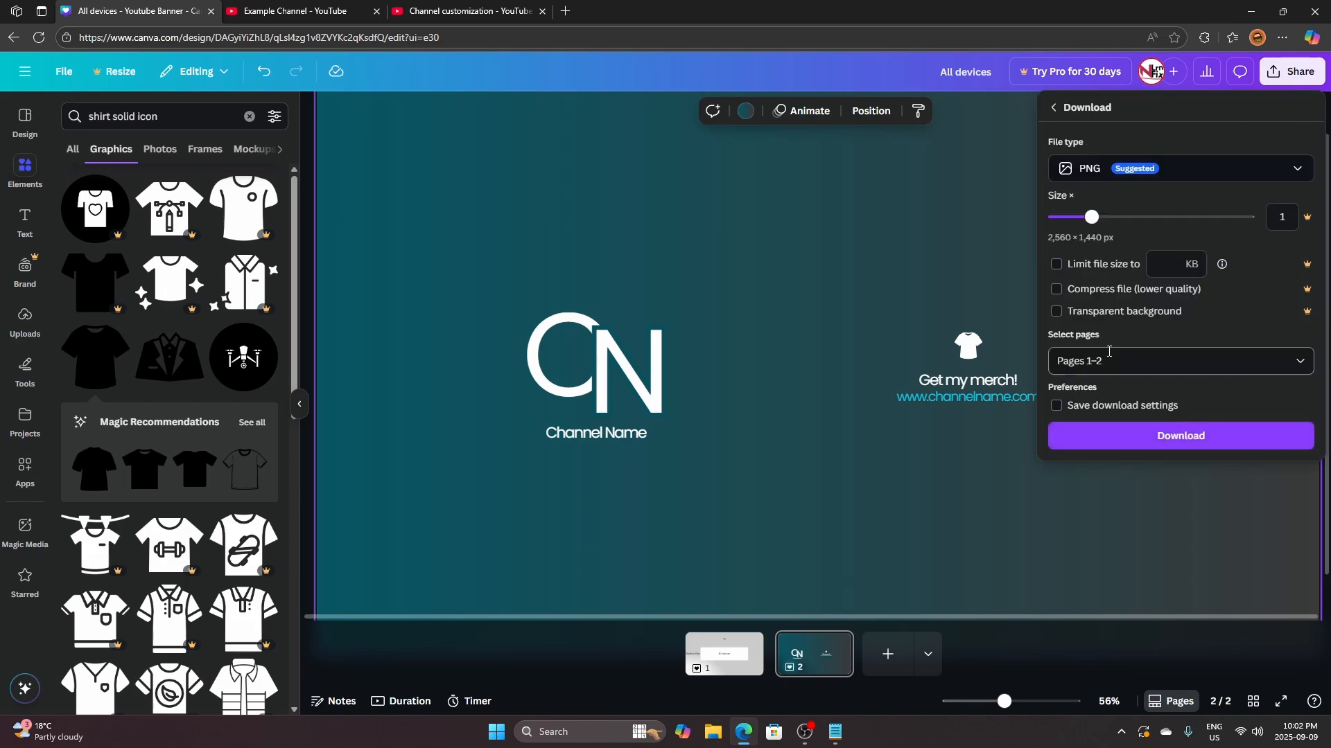
left_click(1095, 359)
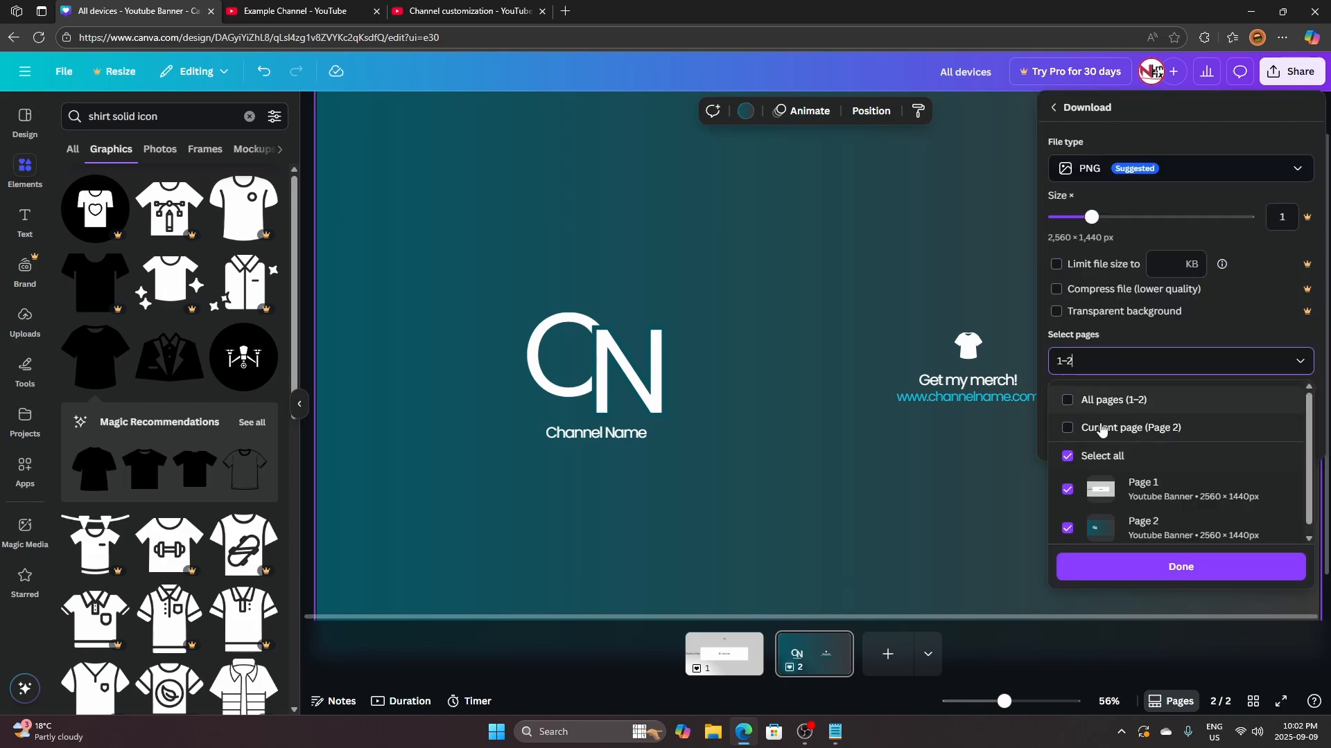
left_click(1068, 429)
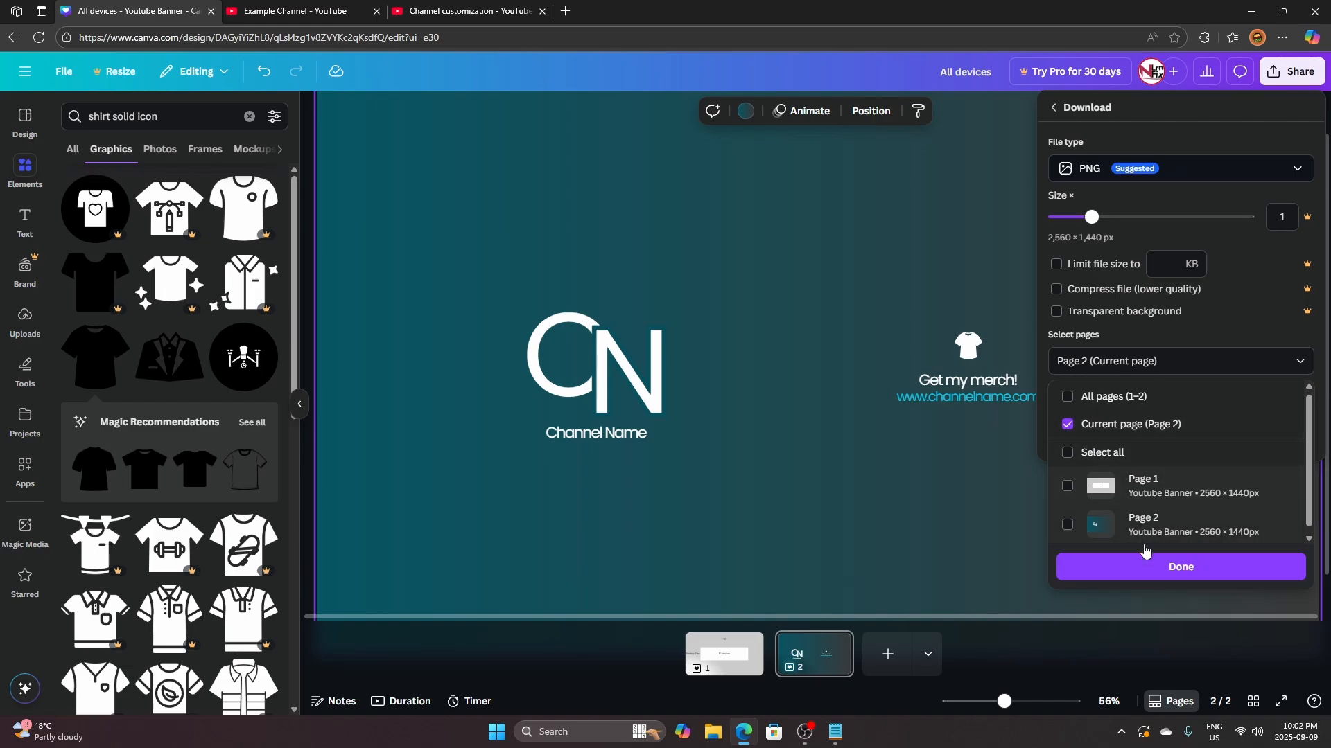
left_click(1173, 568)
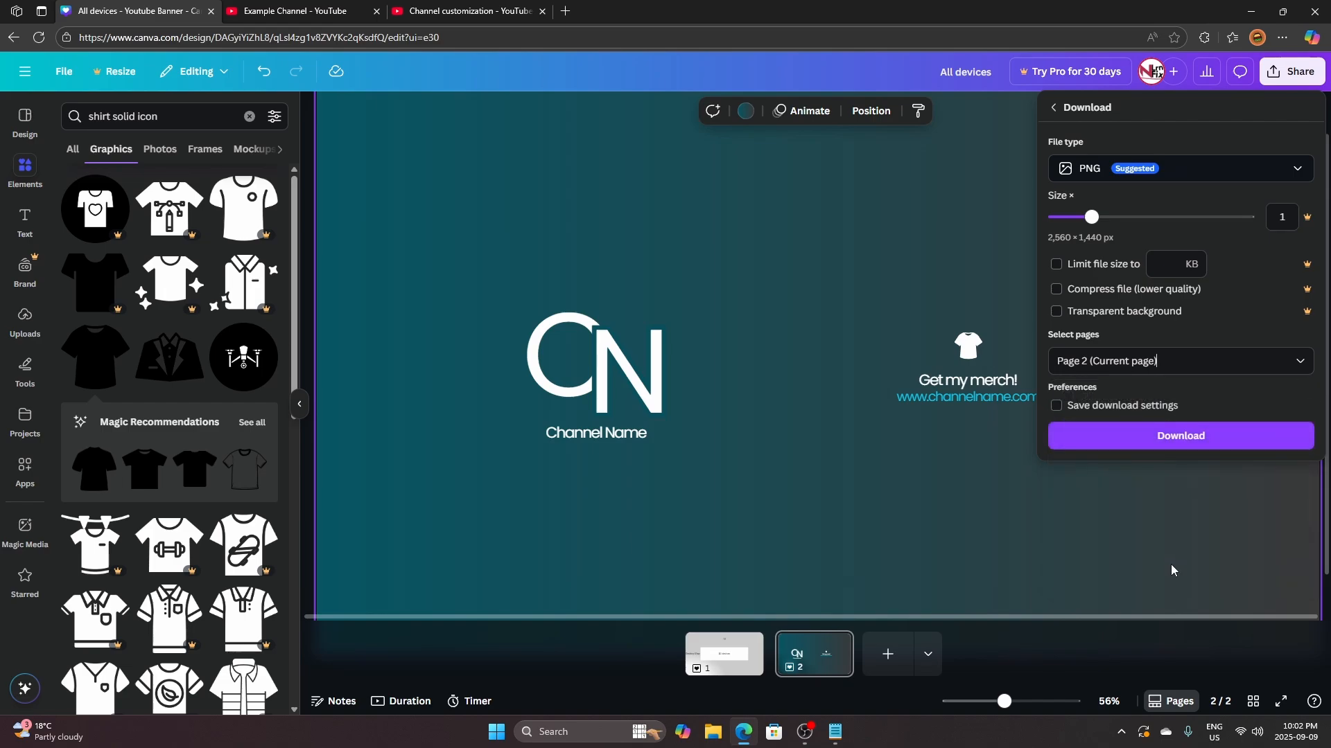
left_click(1182, 436)
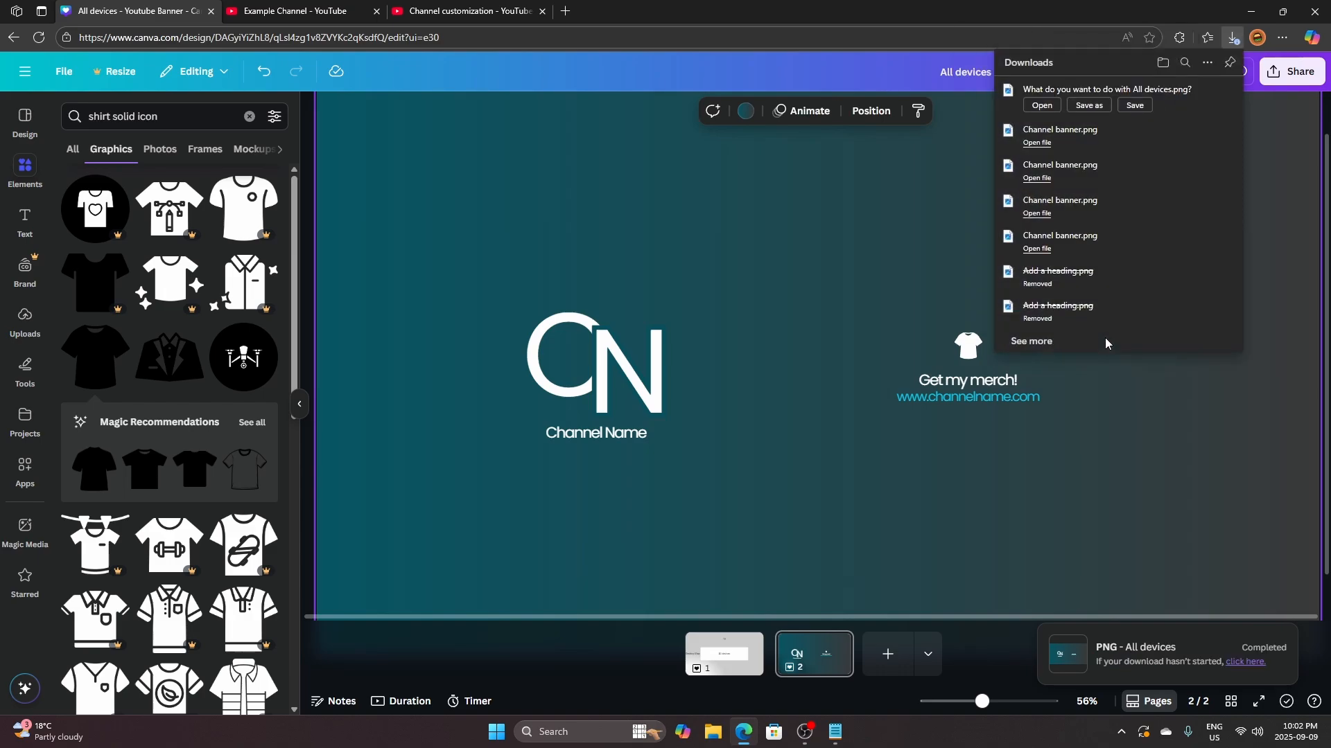
Save the exported image in Downloads as Channel banner.png, replacing the existing file of that name
left_click(1089, 105)
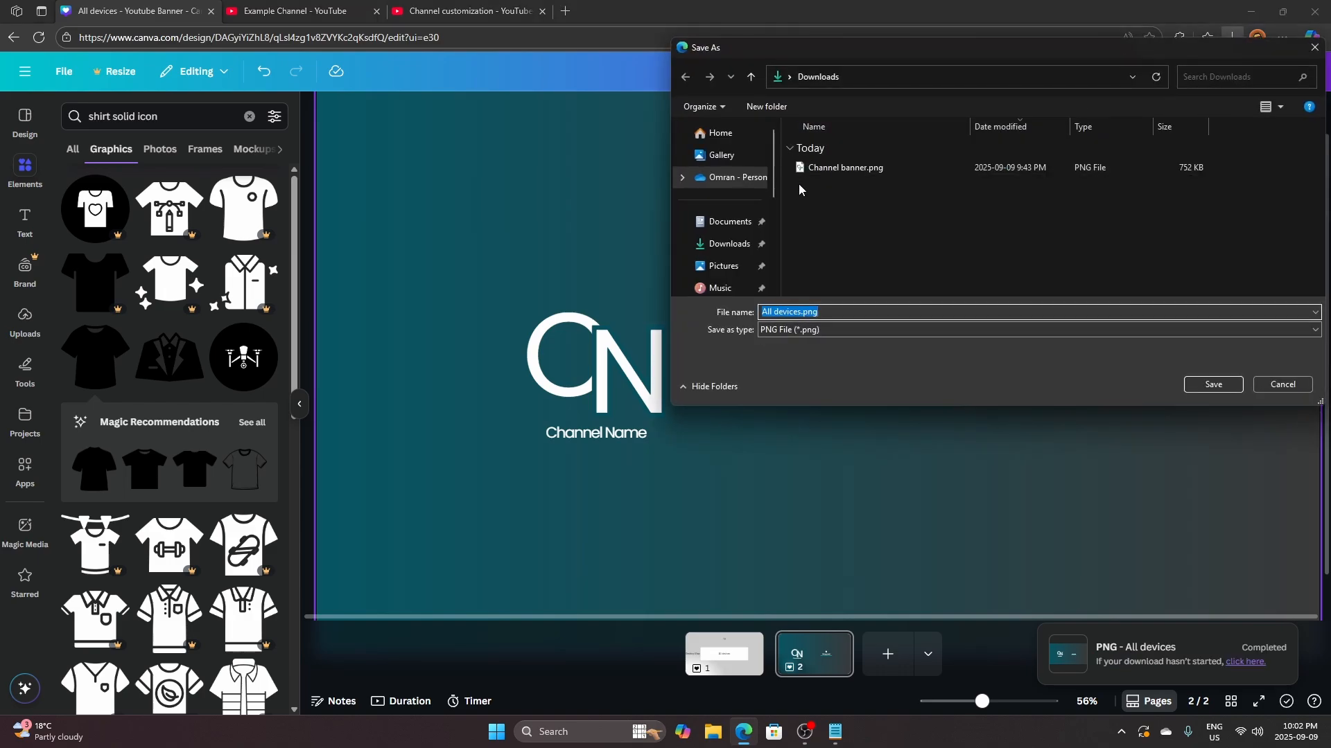
left_click_drag(801, 312, 739, 314)
type("cha")
key("BackSpace")
key("BackSpace")
type("Channel banner")
left_click(1211, 385)
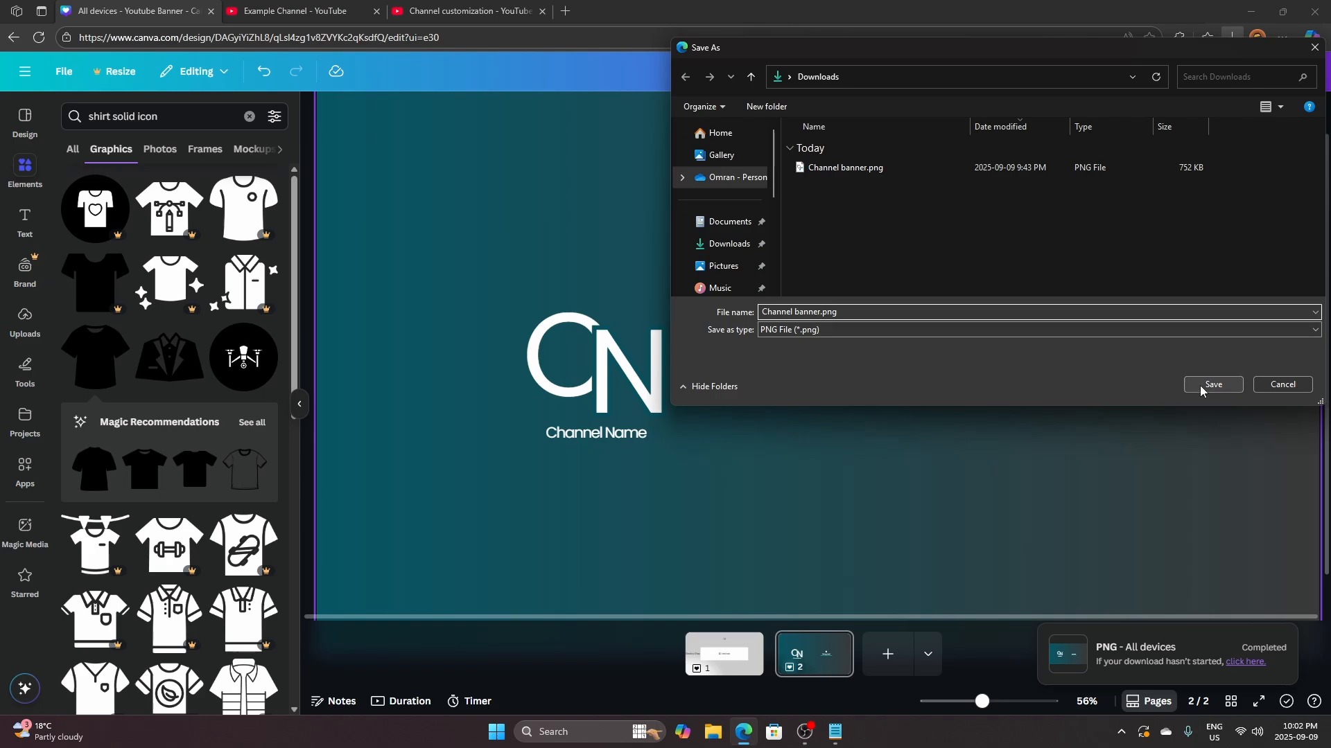
left_click(697, 368)
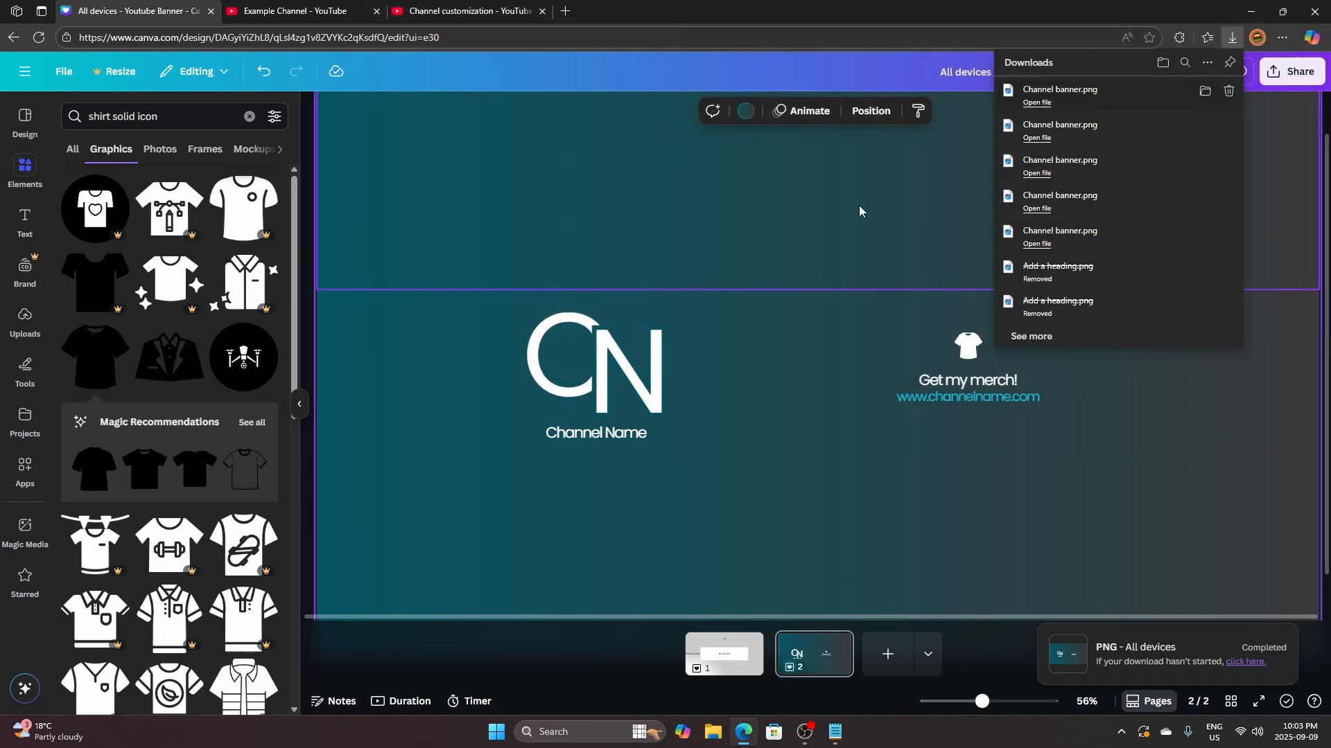
Switch to the channel's customization page in YouTube Studio and locate the banner image section
left_click(277, 6)
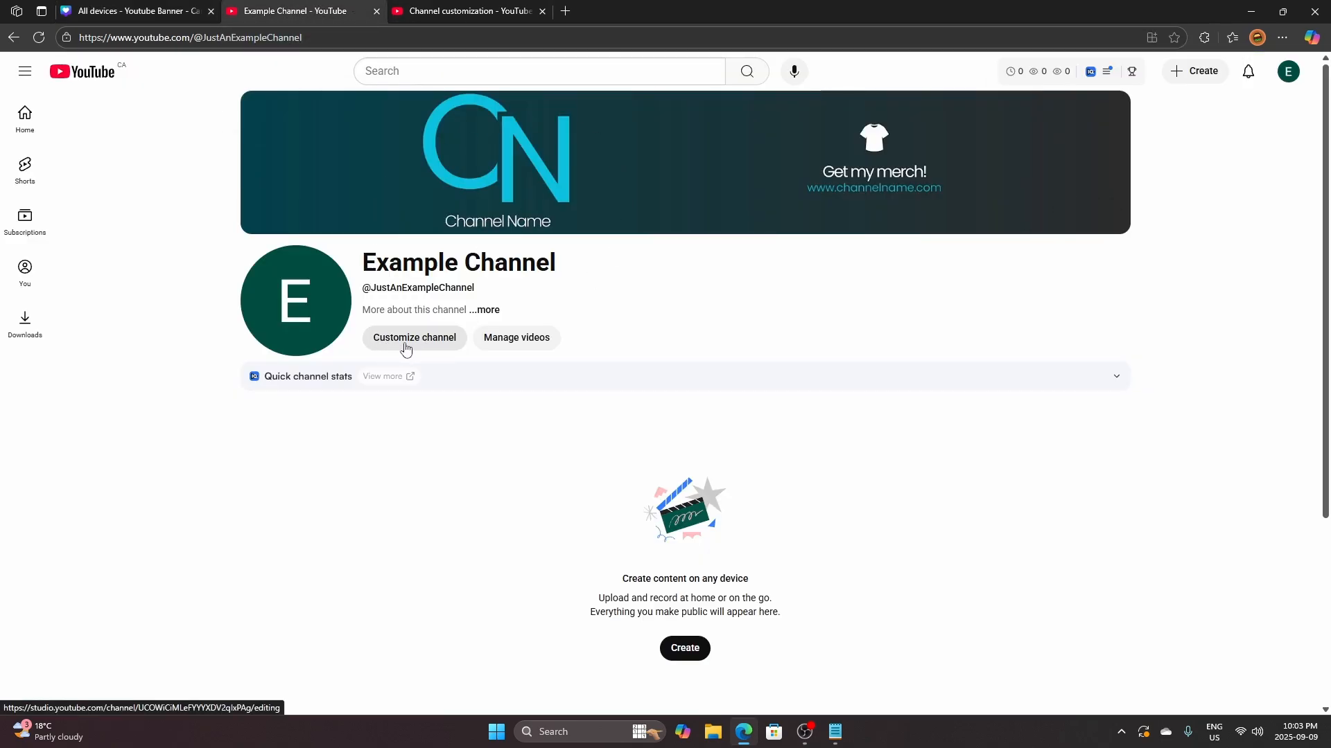
left_click(469, 7)
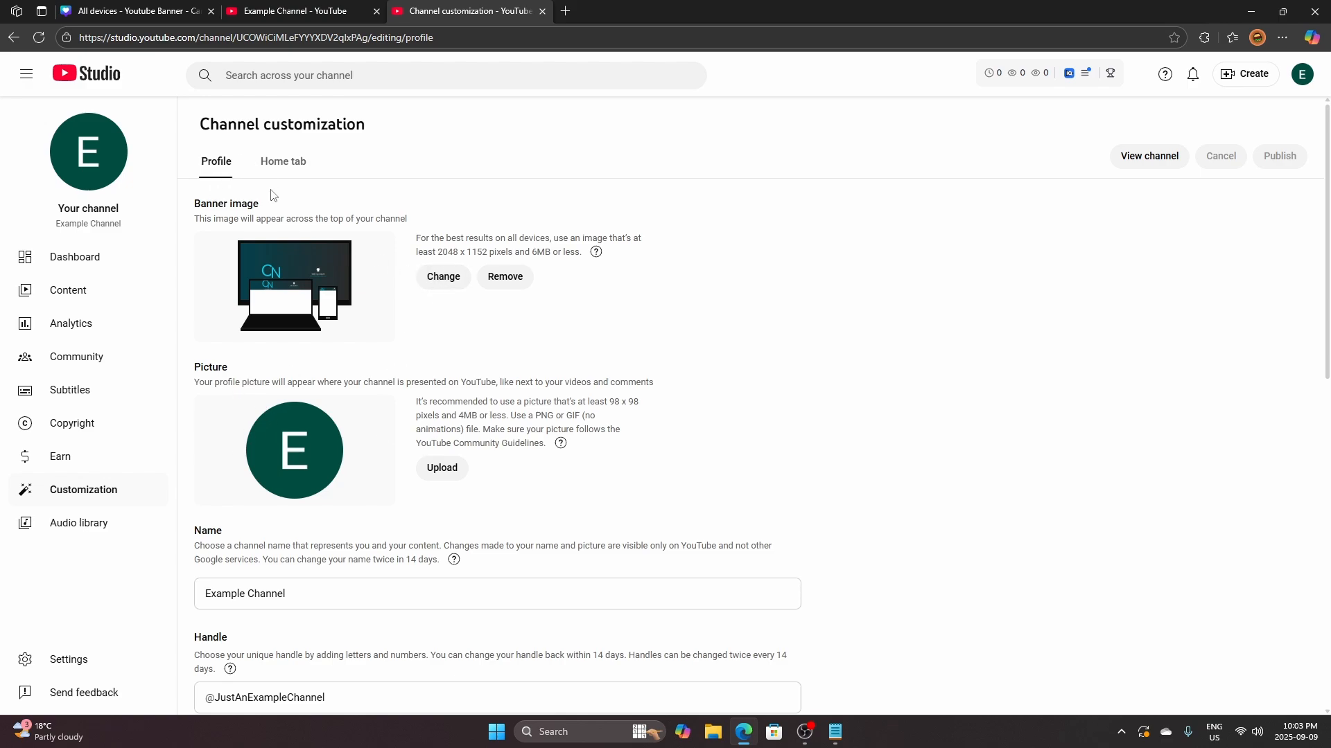
left_click_drag(193, 203, 285, 214)
left_click(290, 216)
Replace the channel's banner image with Channel banner.png from Downloads, accept the default crop and publish the change
left_click(444, 277)
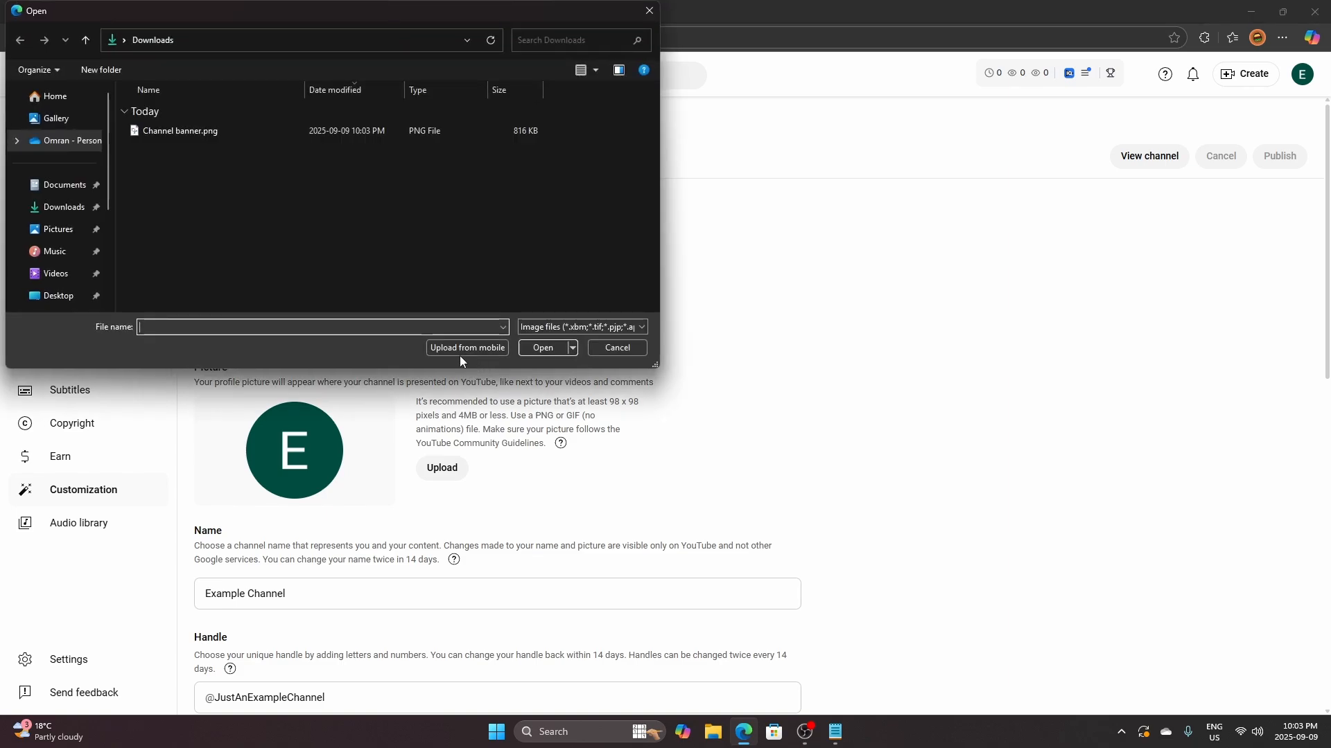
left_click(172, 130)
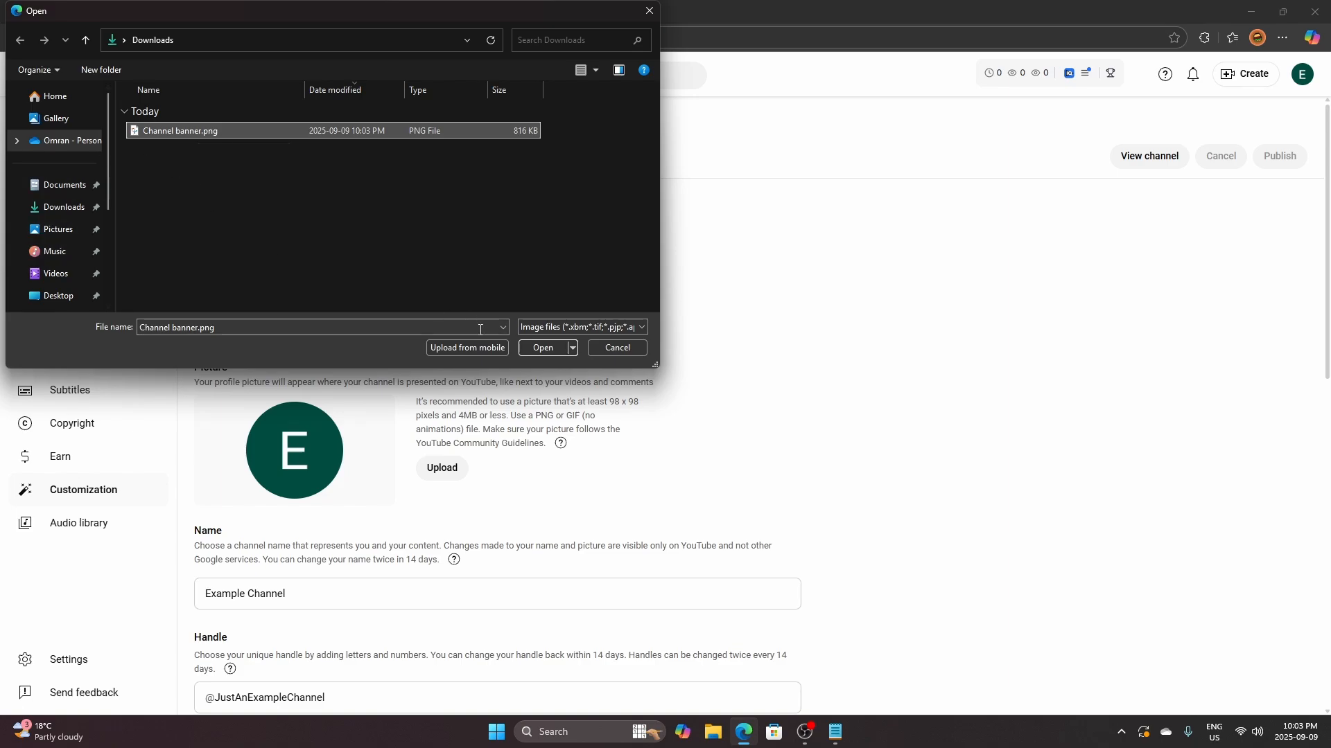
left_click(543, 347)
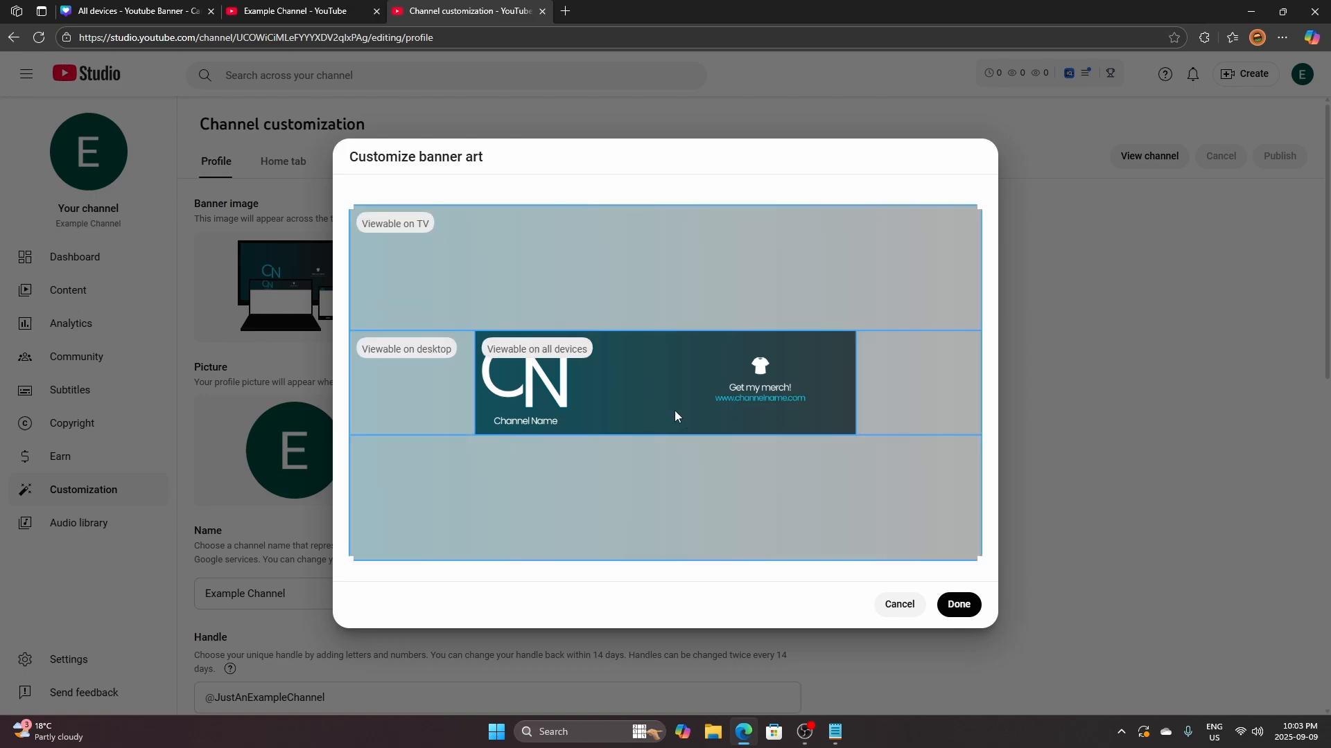
left_click(951, 609)
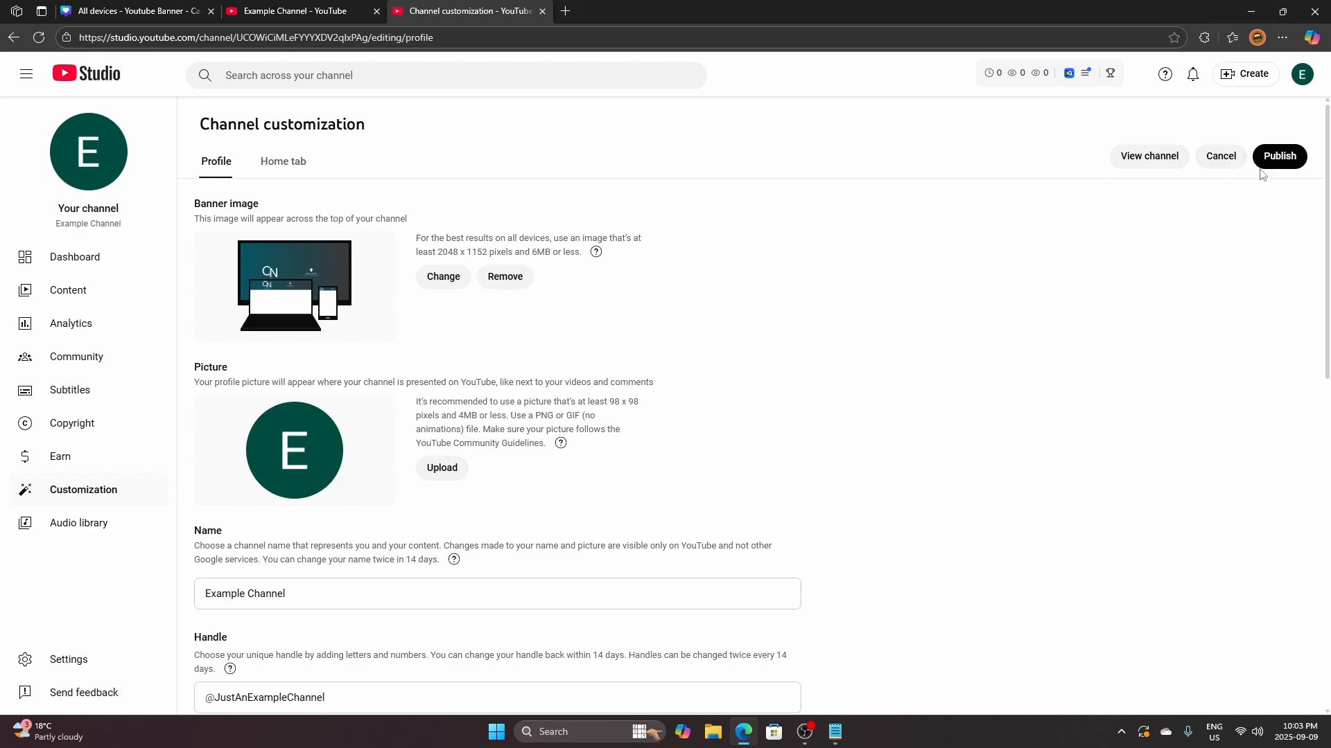
left_click(1279, 158)
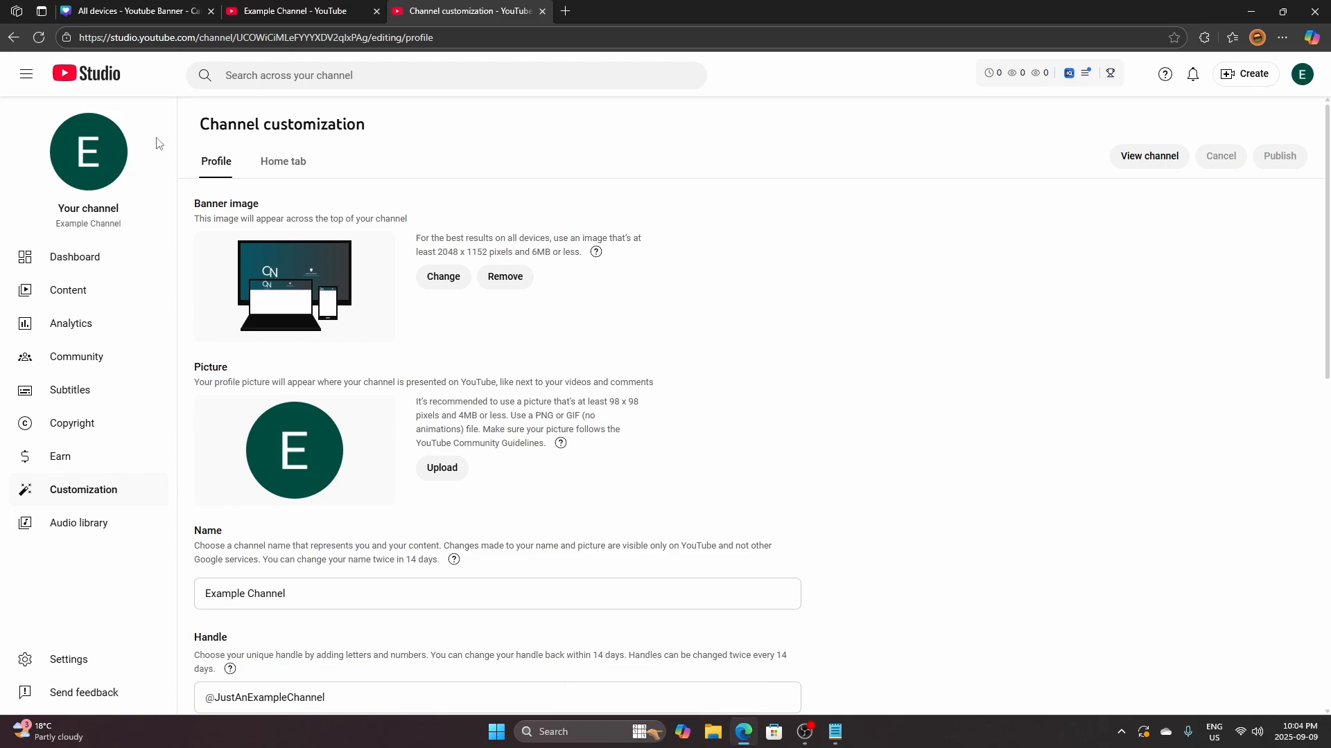
Reload the public Example Channel page and examine the new banner
left_click(301, 11)
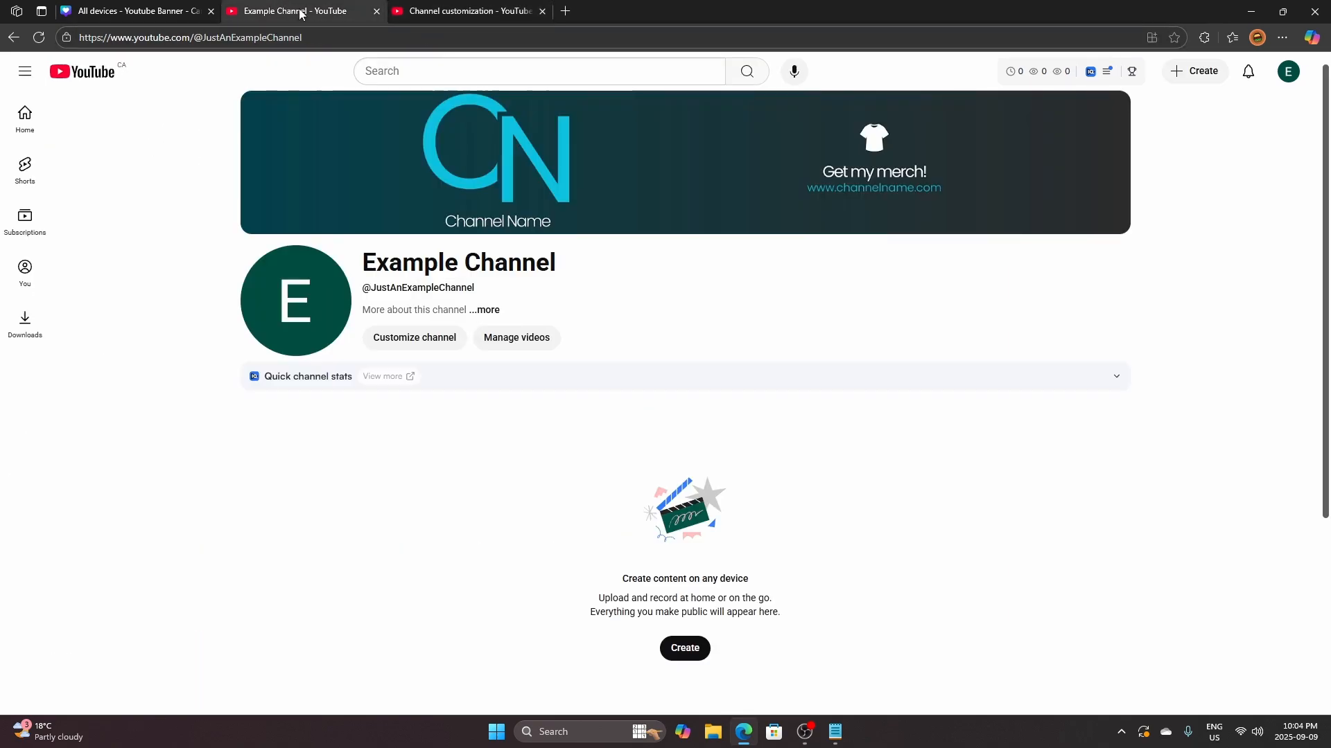
left_click(38, 40)
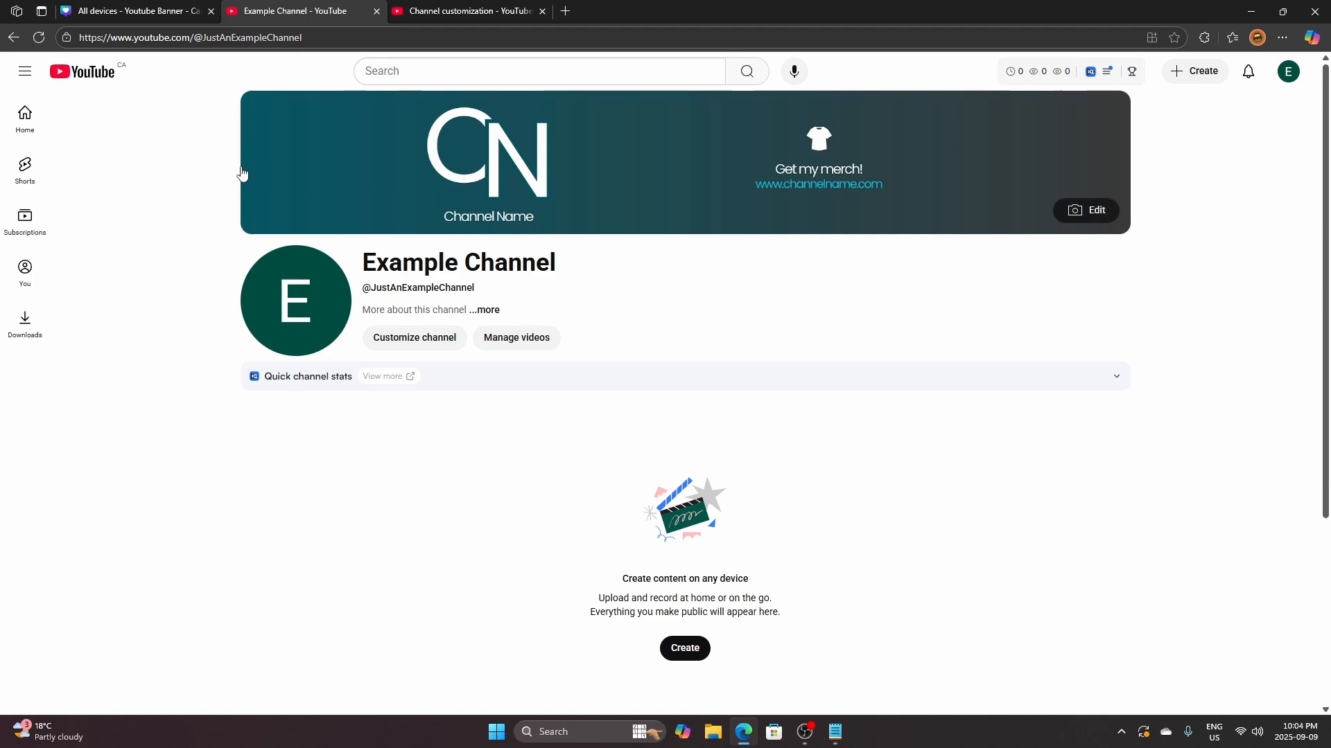
left_click_drag(210, 202, 757, 282)
left_click(580, 216)
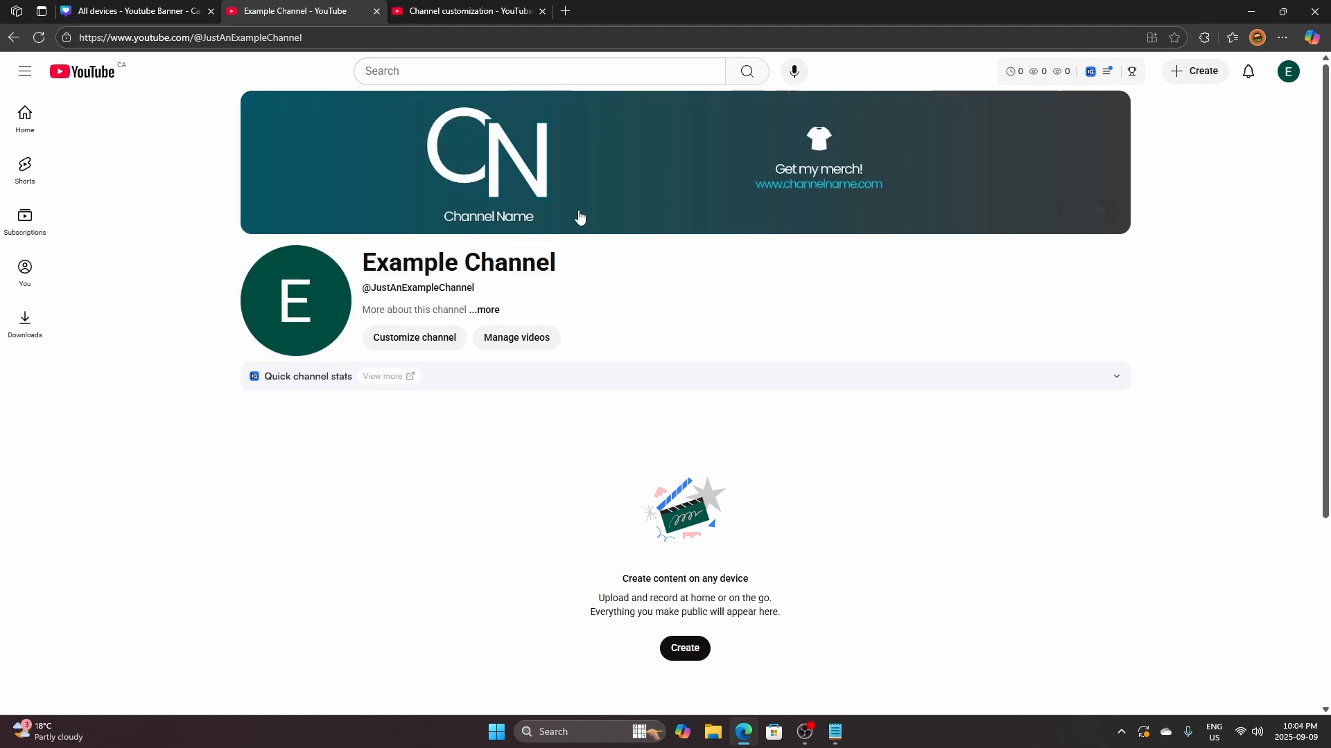